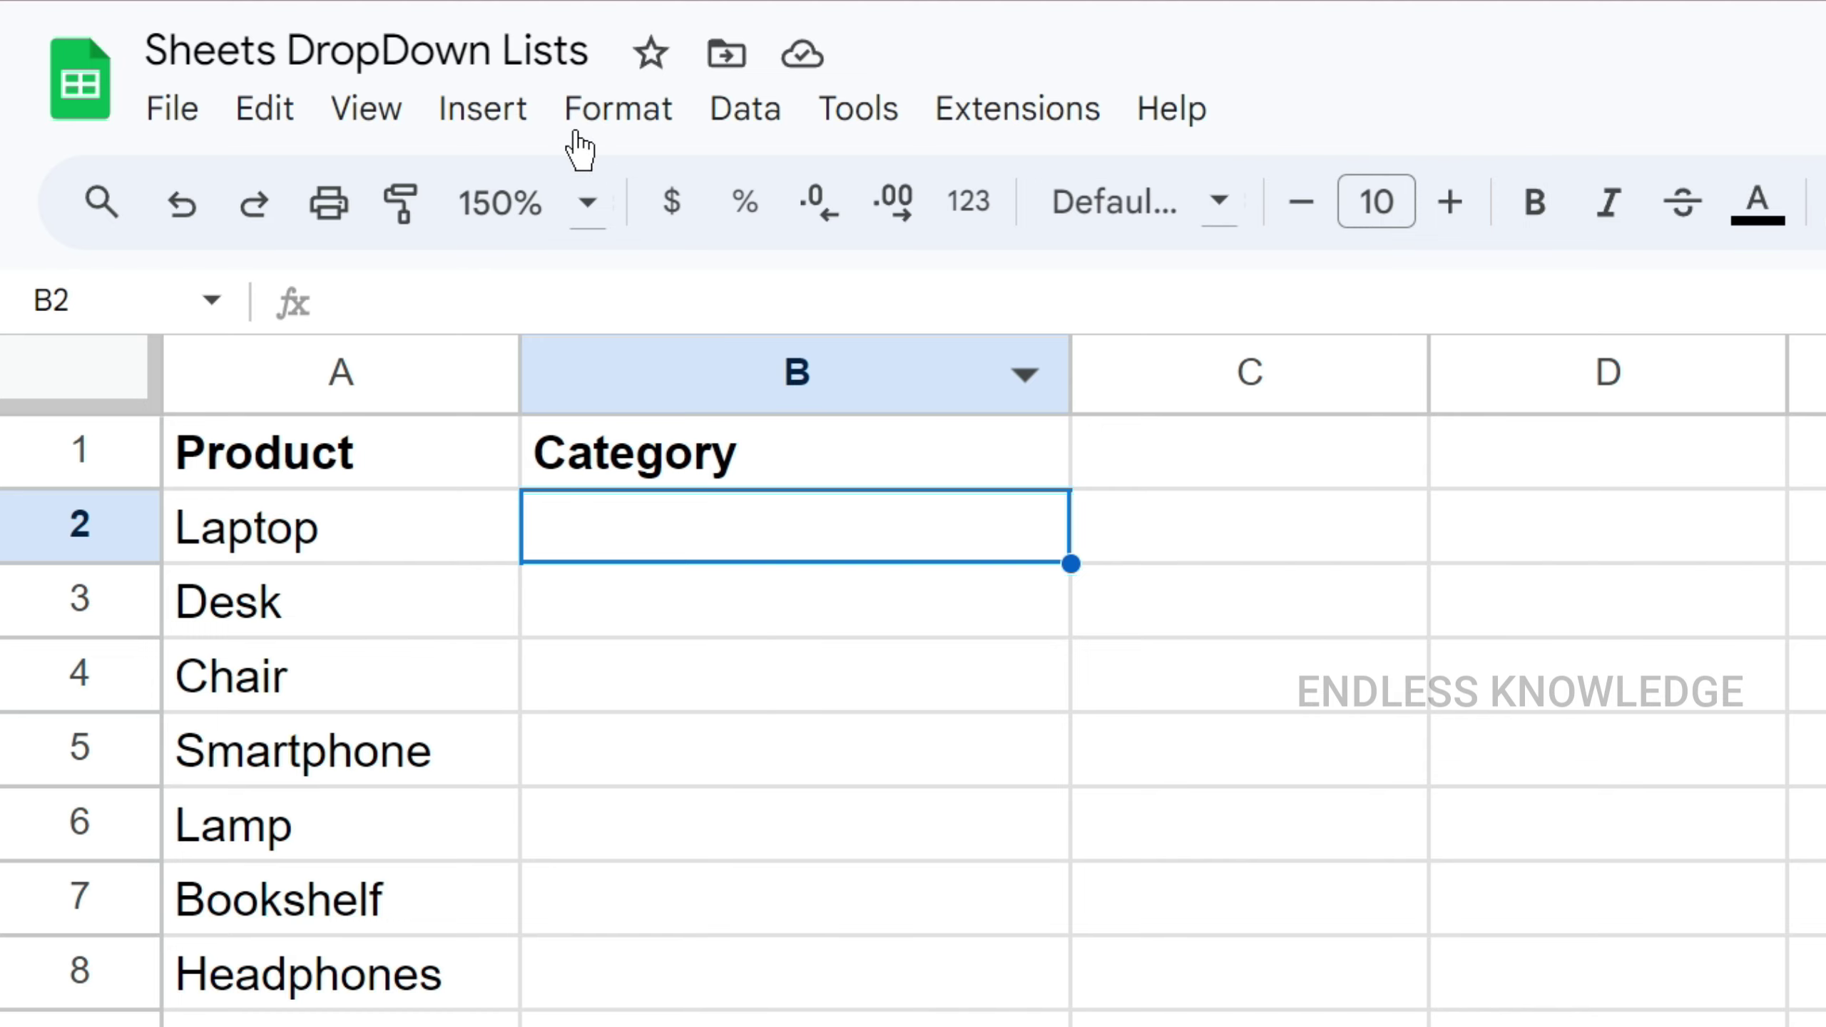
- Start a new data validation rule for cell B2 on the Basic sheet
click(483, 113)
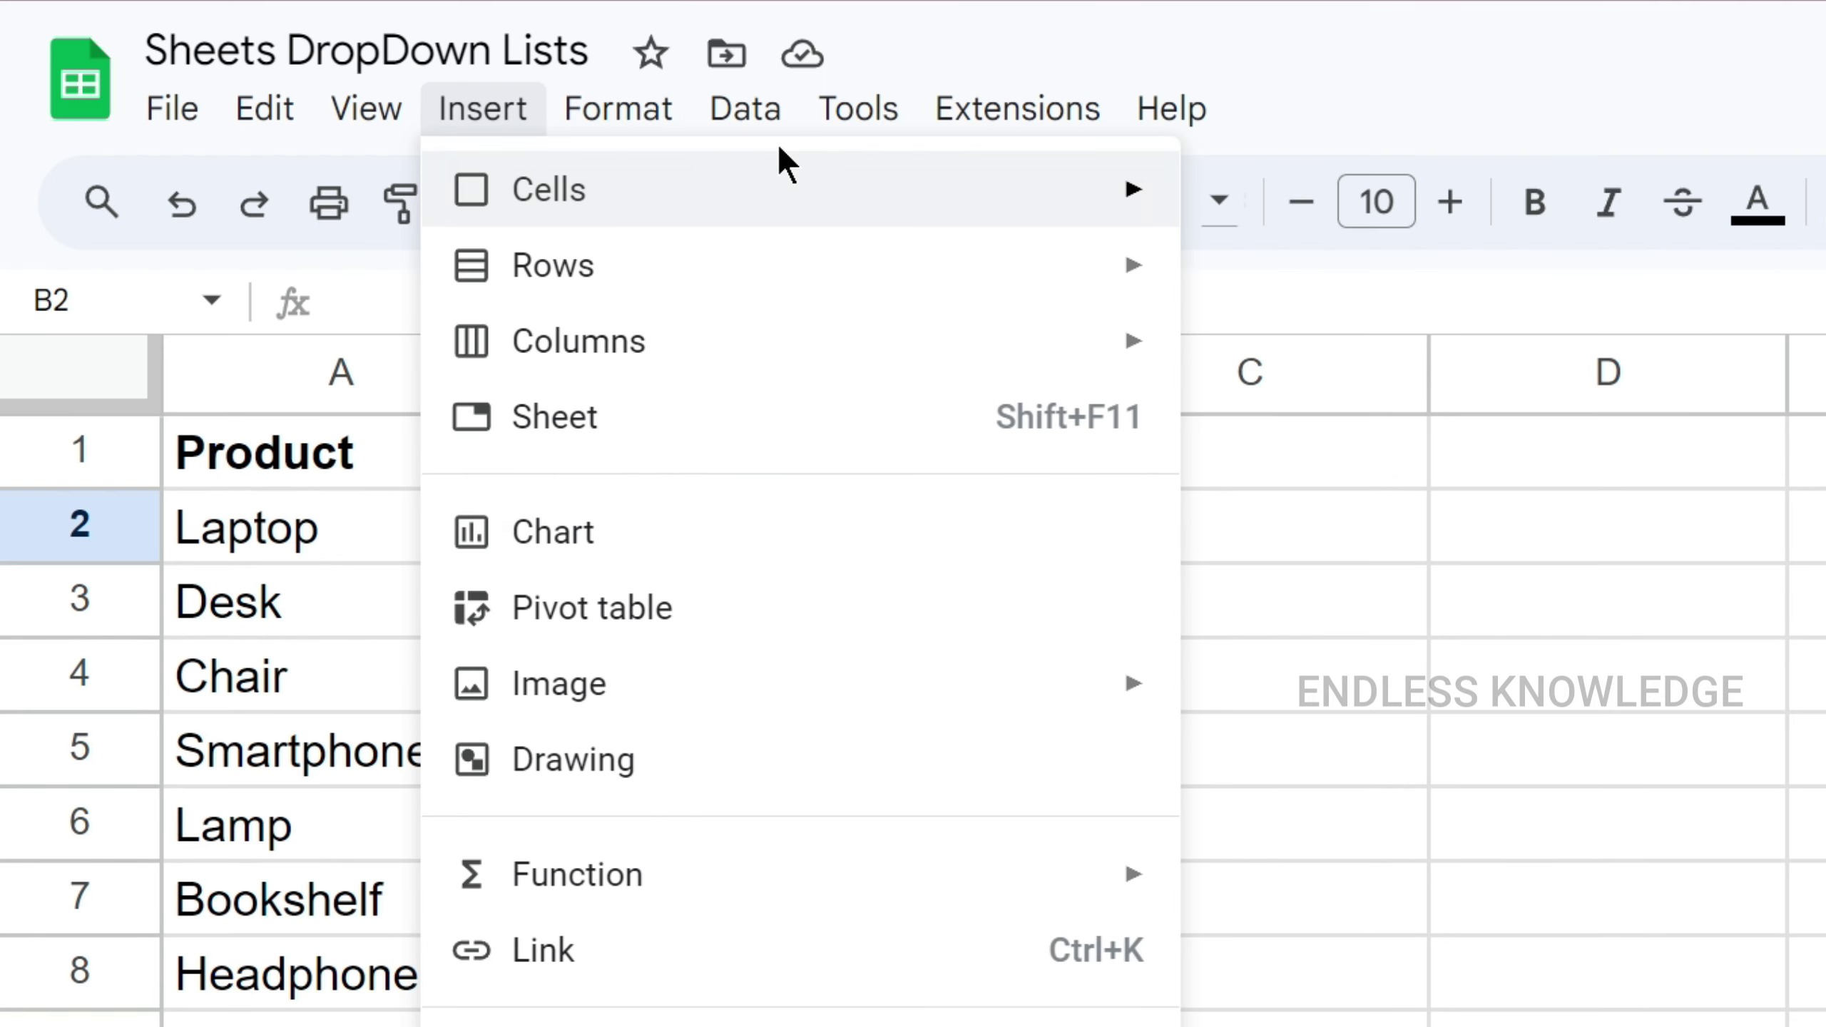
click(772, 130)
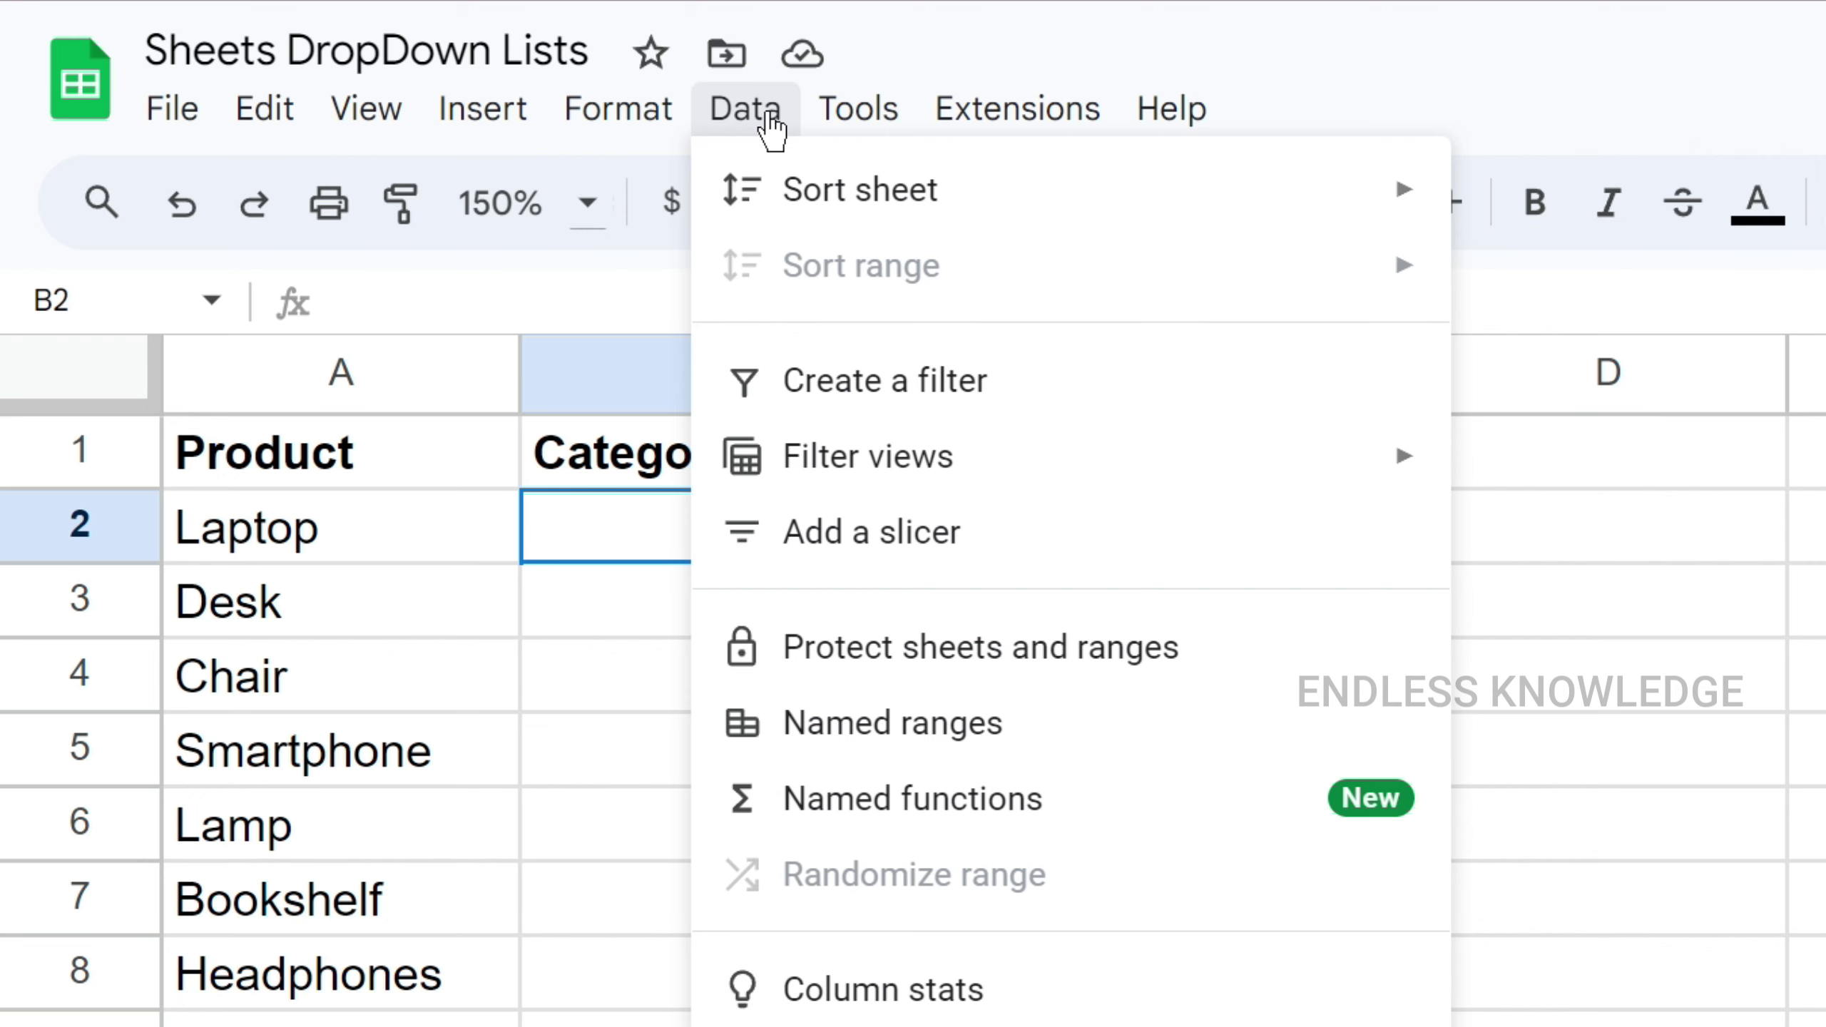
click(1016, 606)
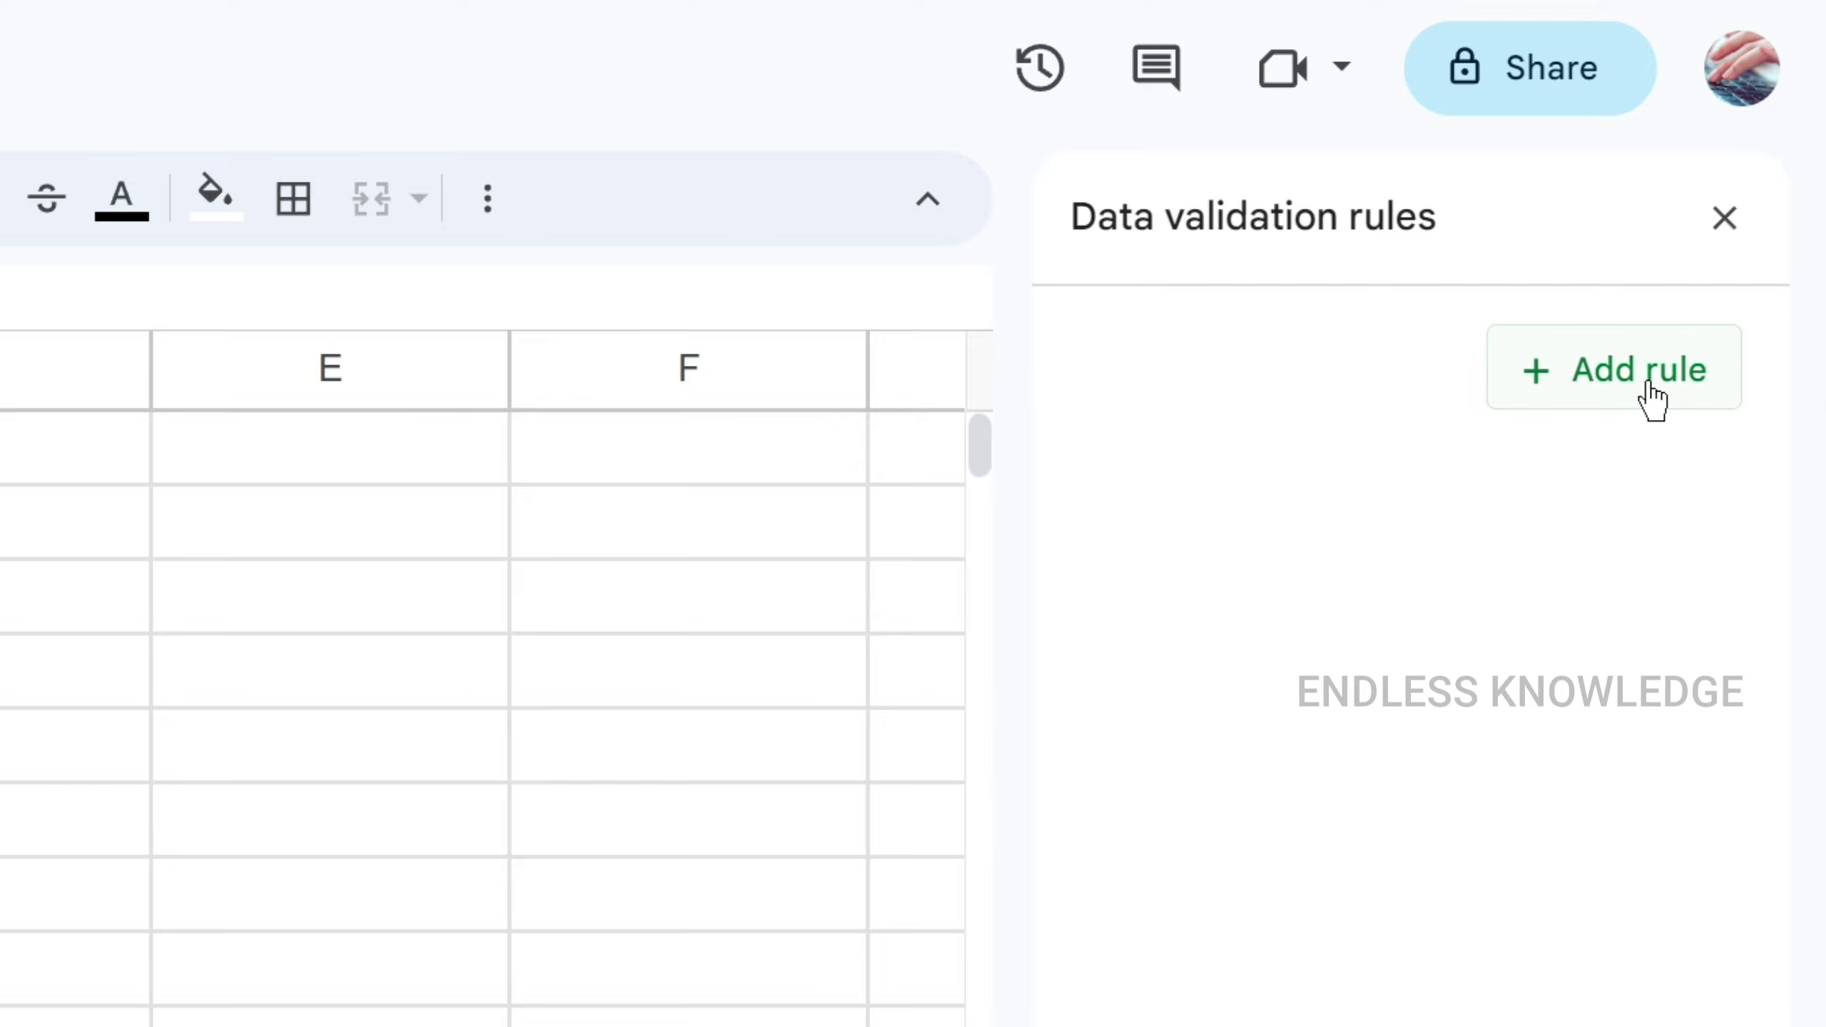
click(1649, 397)
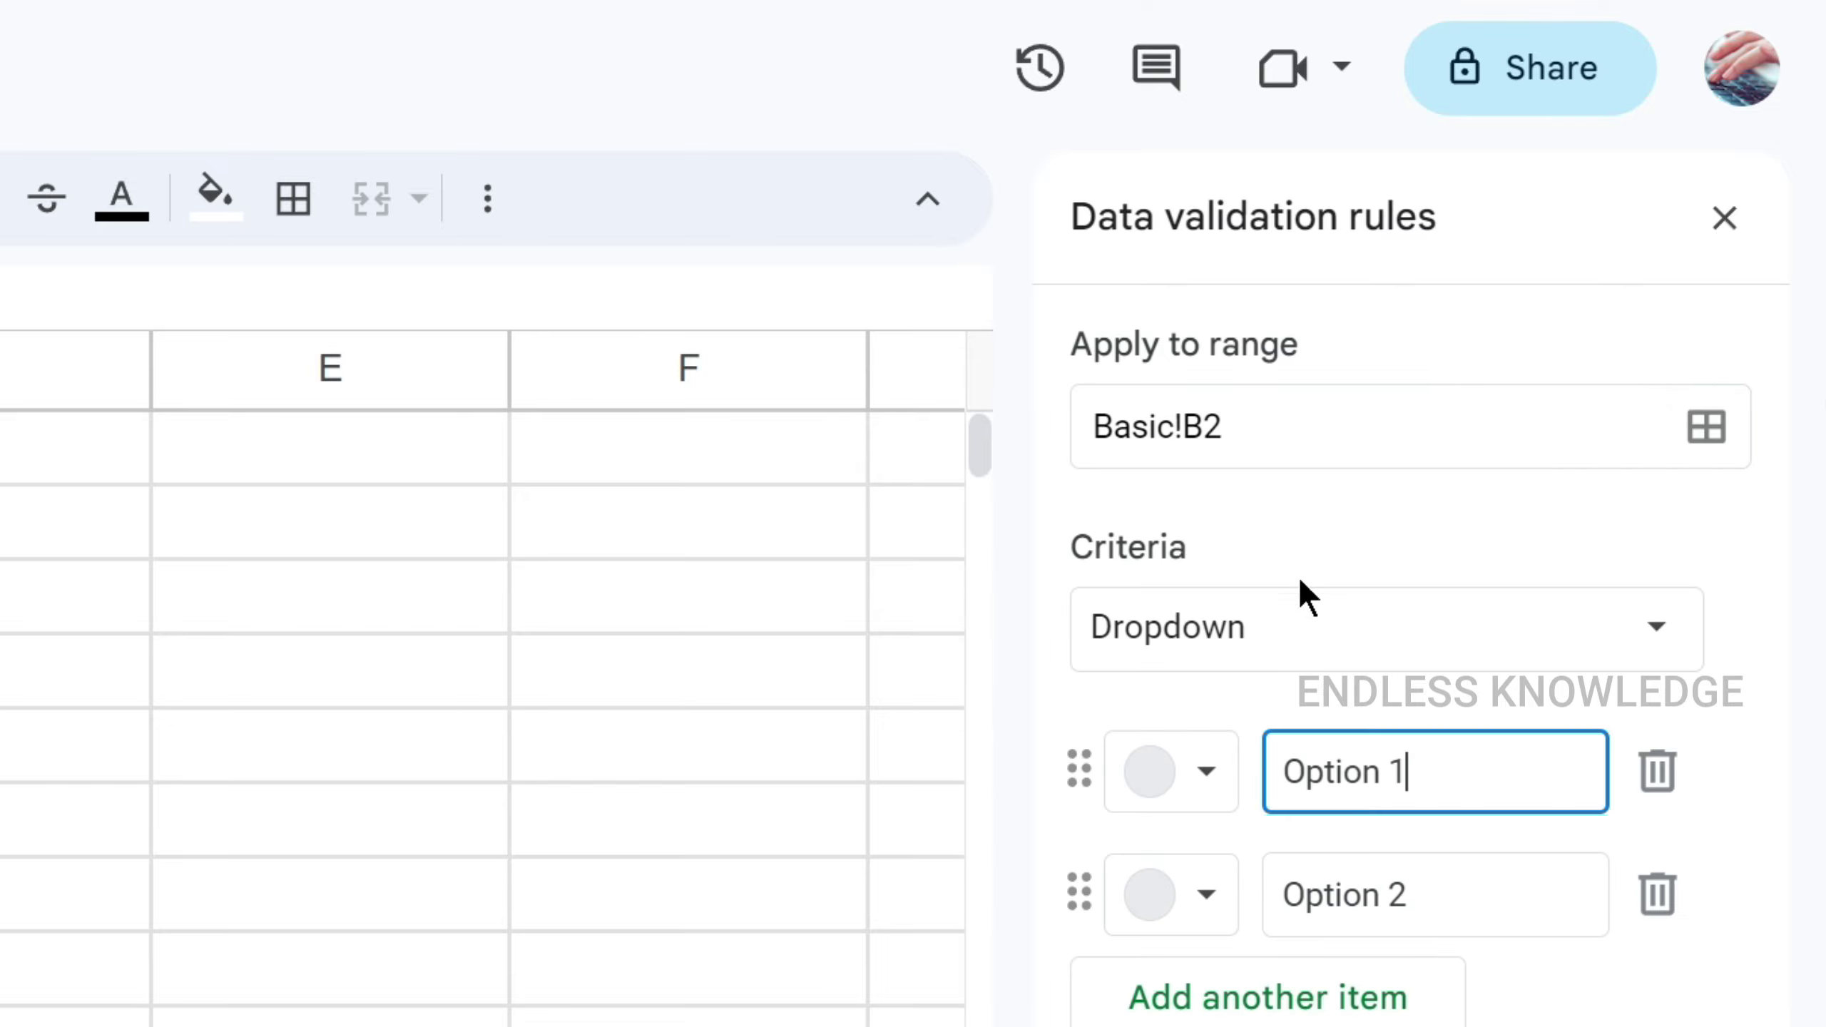
- Set the rule's criteria to Dropdown and add a third, blank item below Option 1 and Option 2
click(1284, 636)
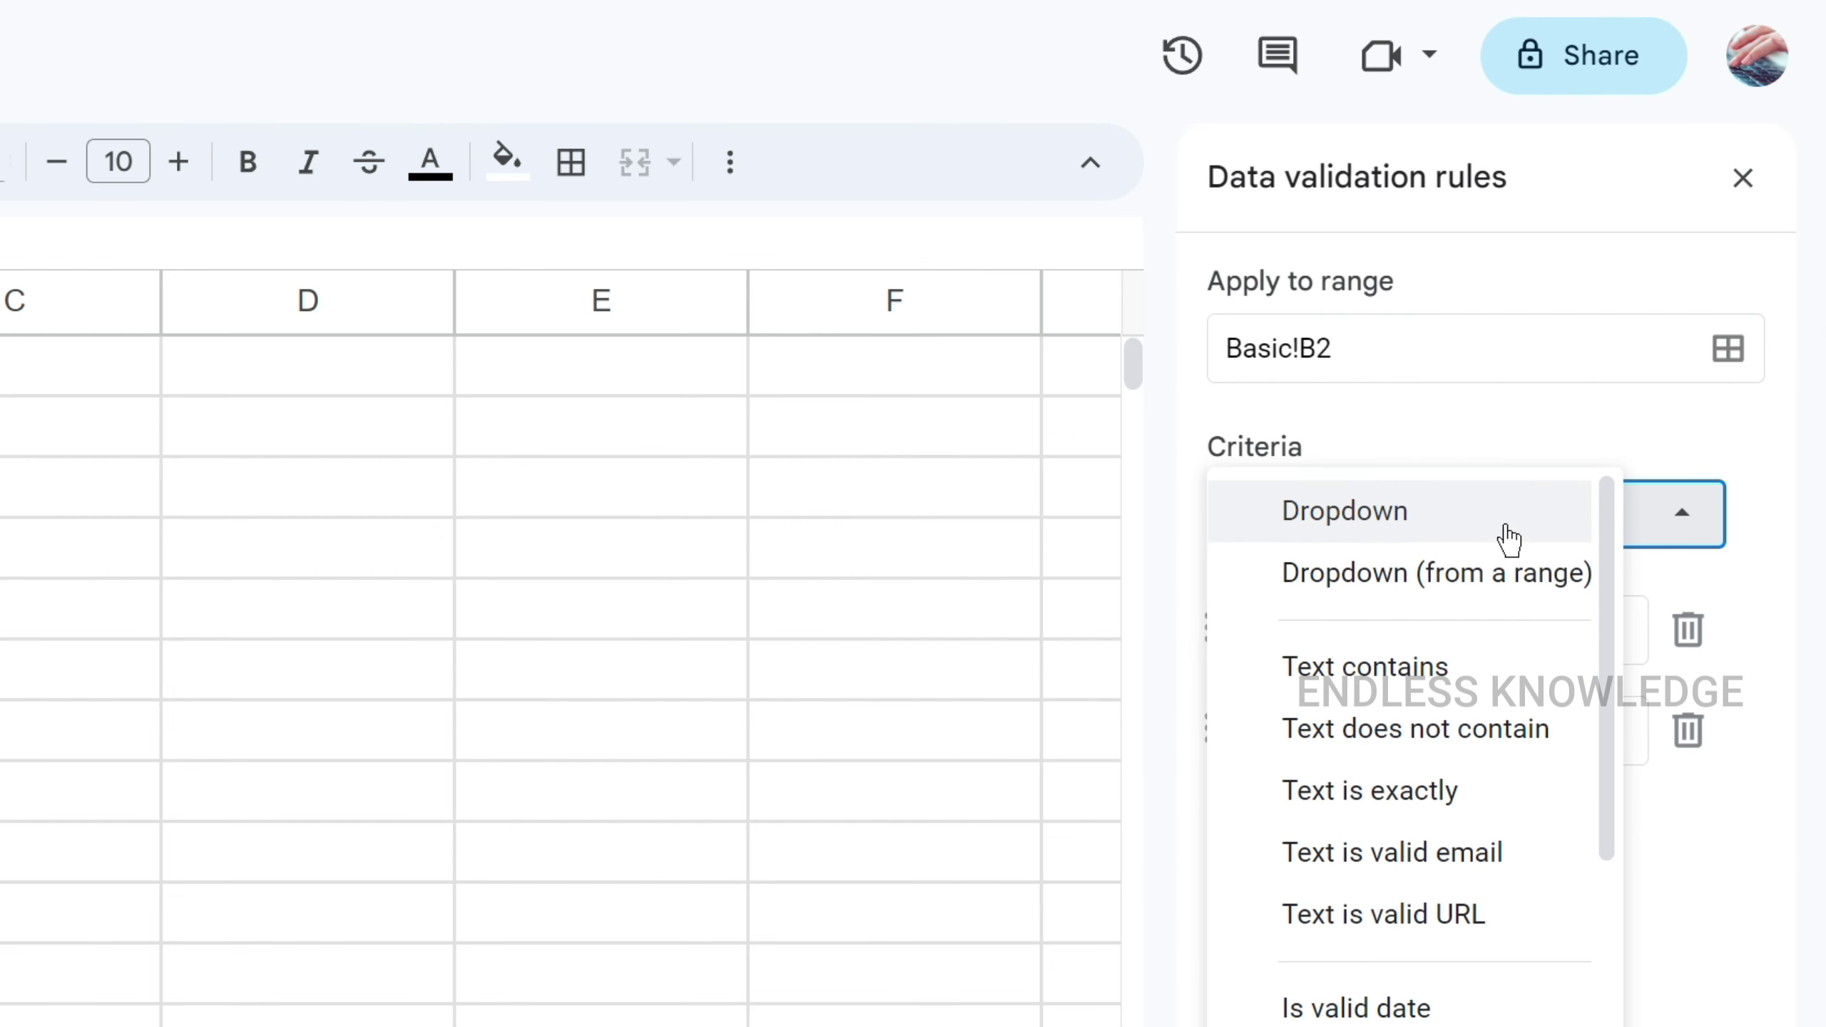
click(1506, 538)
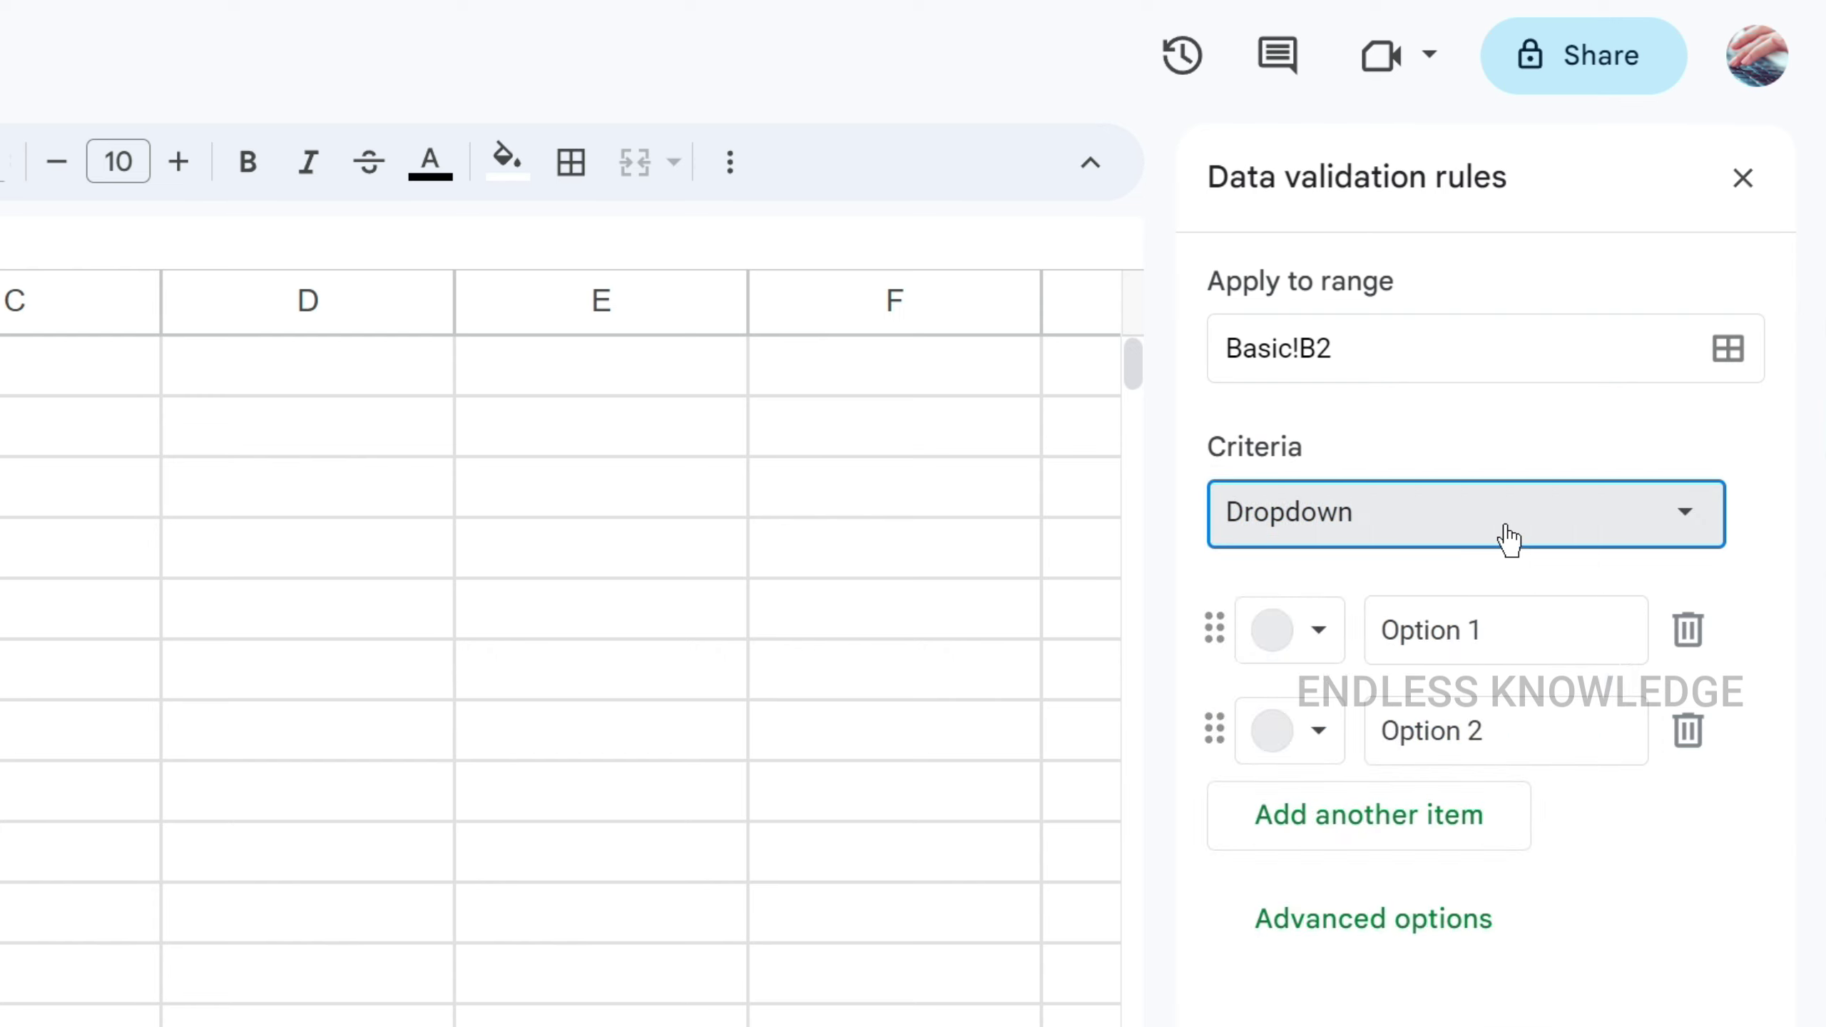
click(1508, 629)
click(1520, 736)
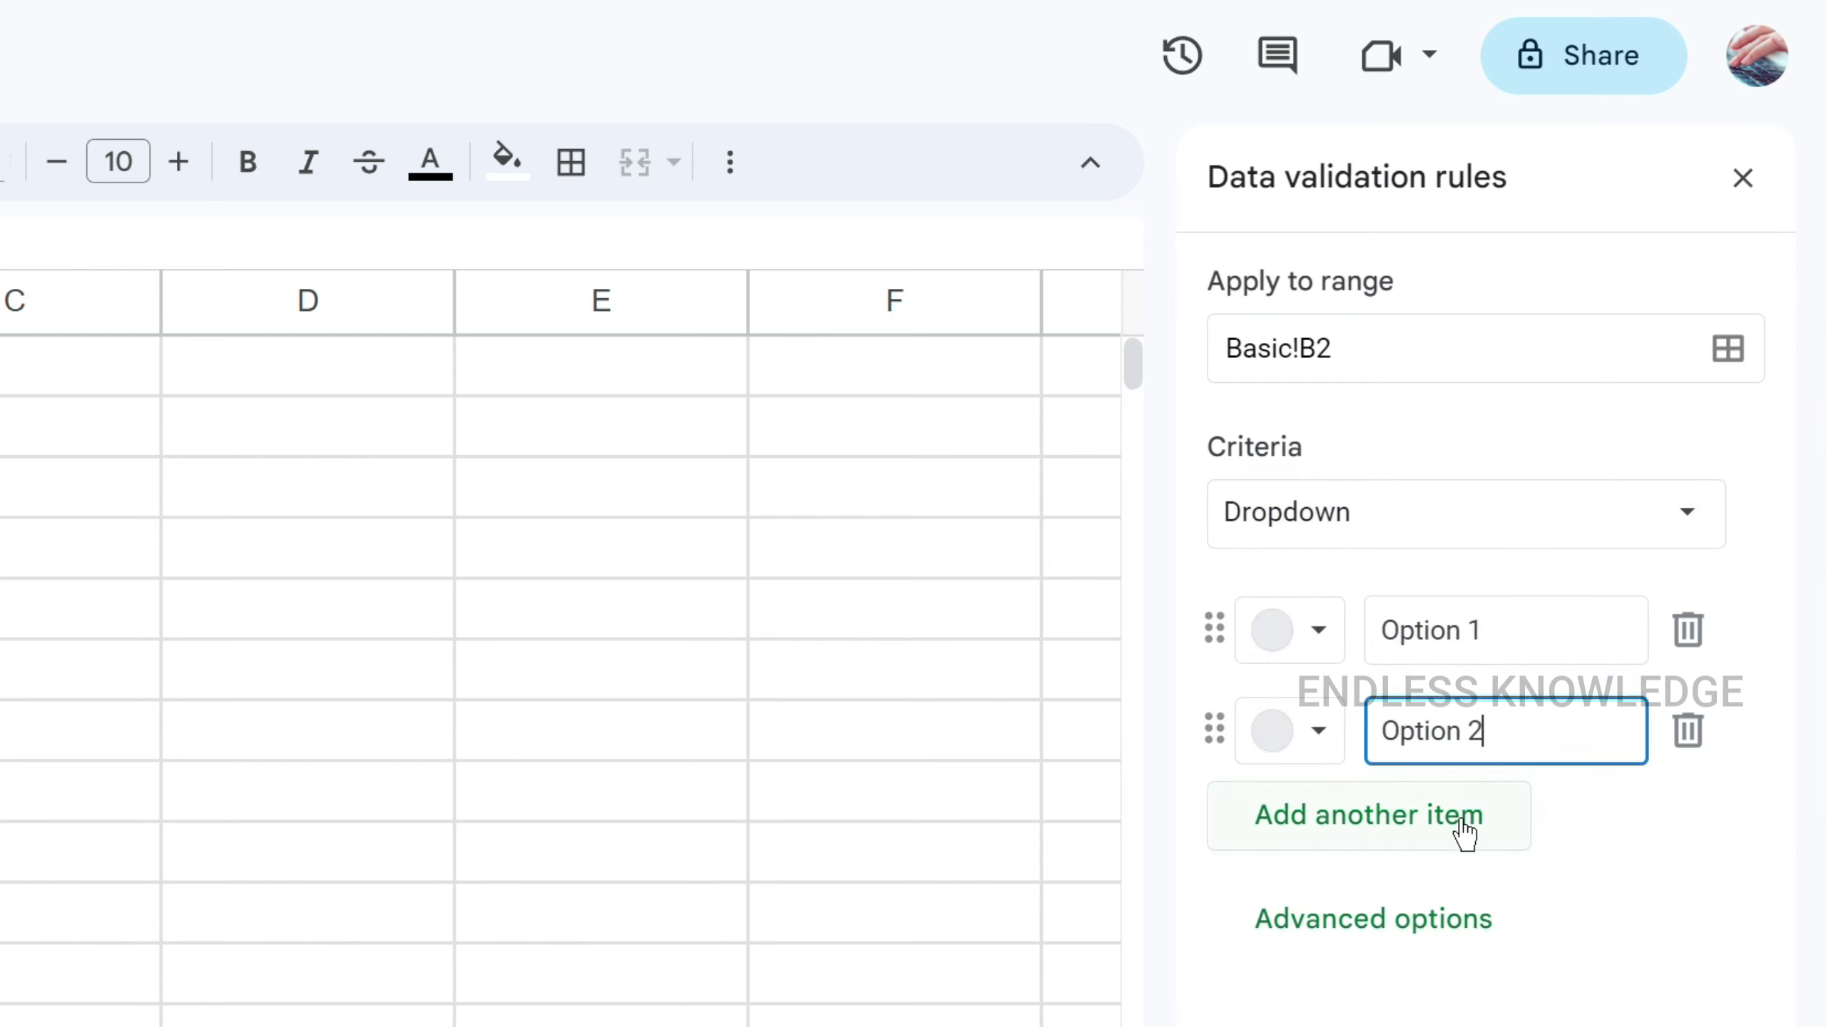
click(1468, 827)
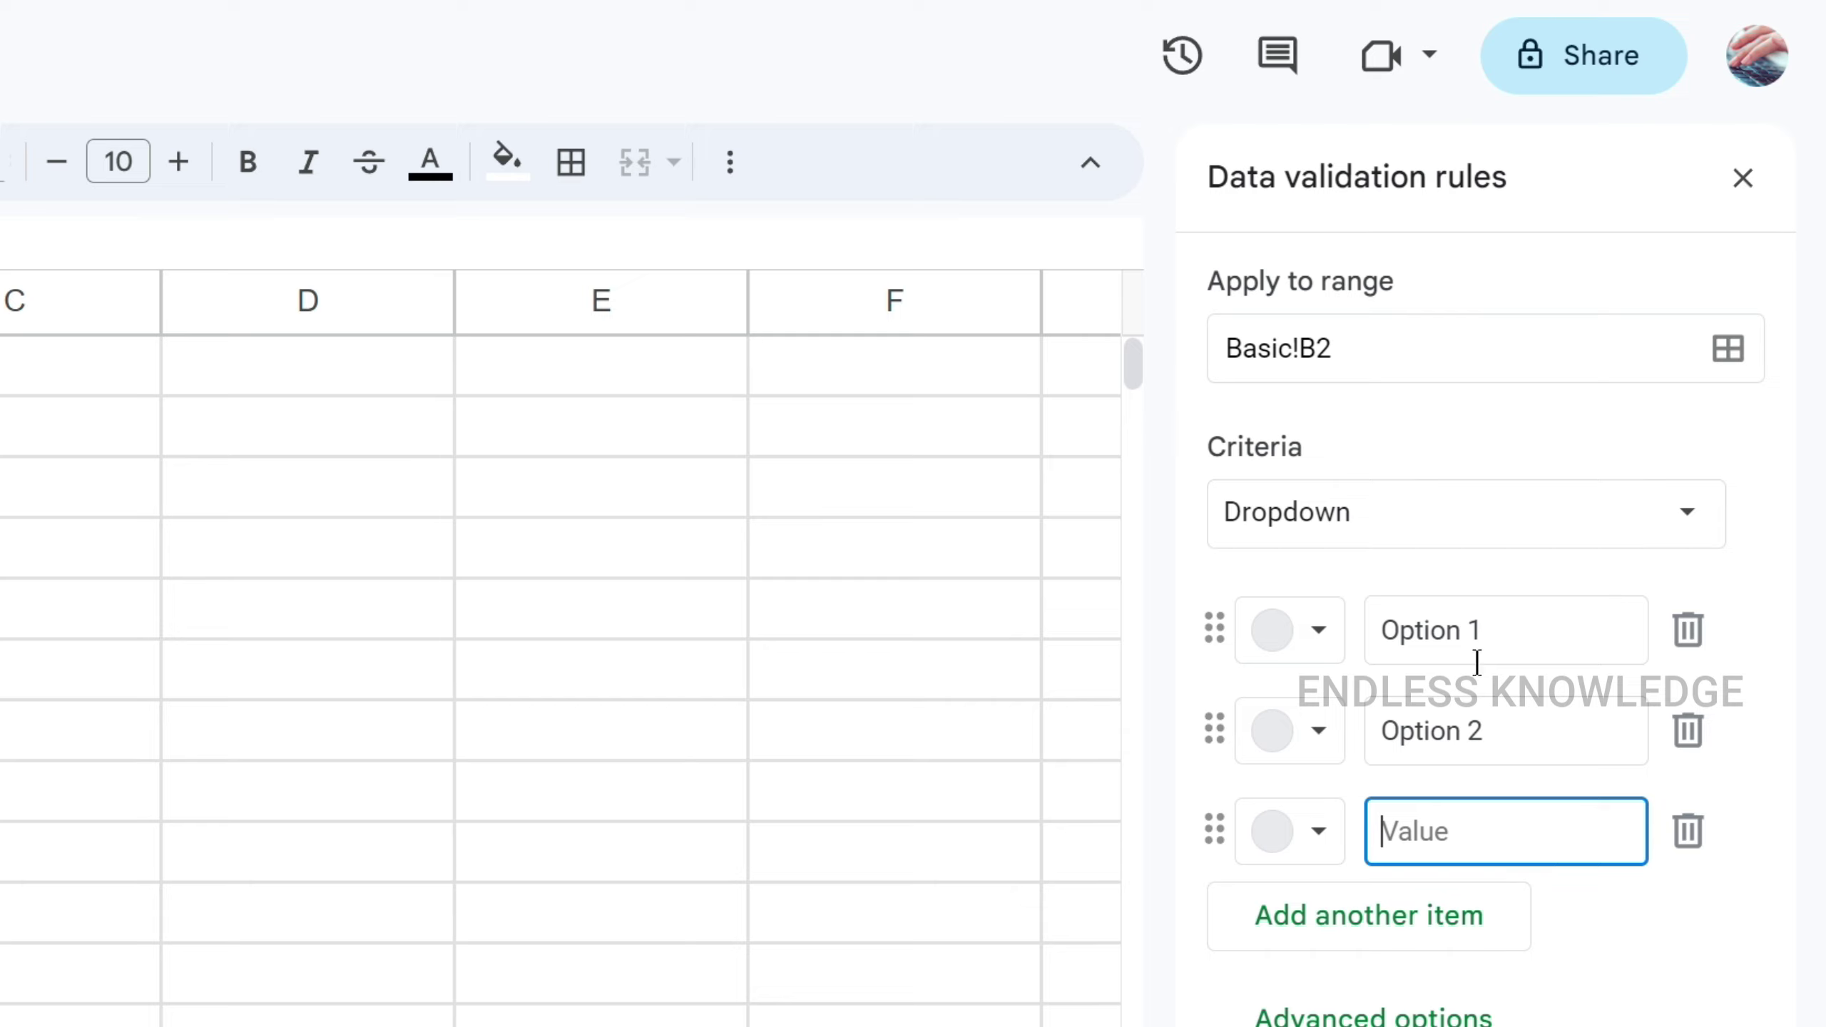
- Set the rule's criteria to Dropdown (from a range) and use the category names in Source!A2:A4 as its source
click(1457, 530)
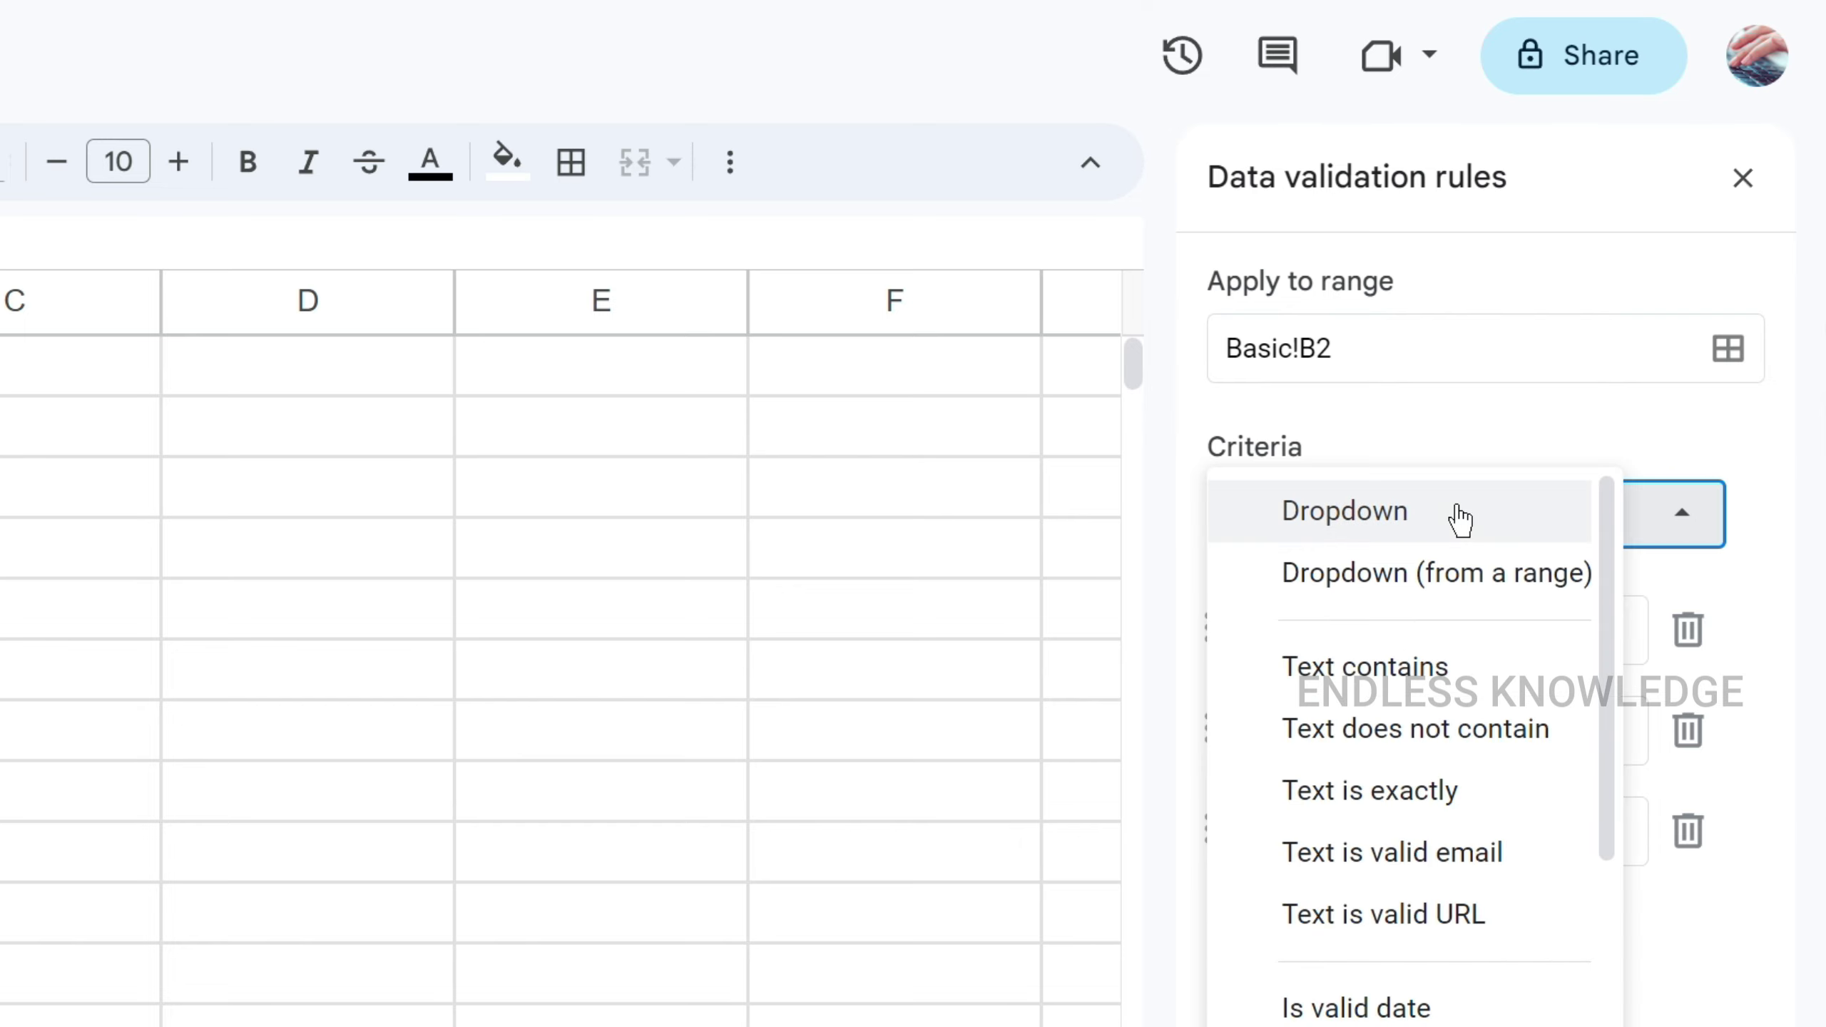
click(1463, 593)
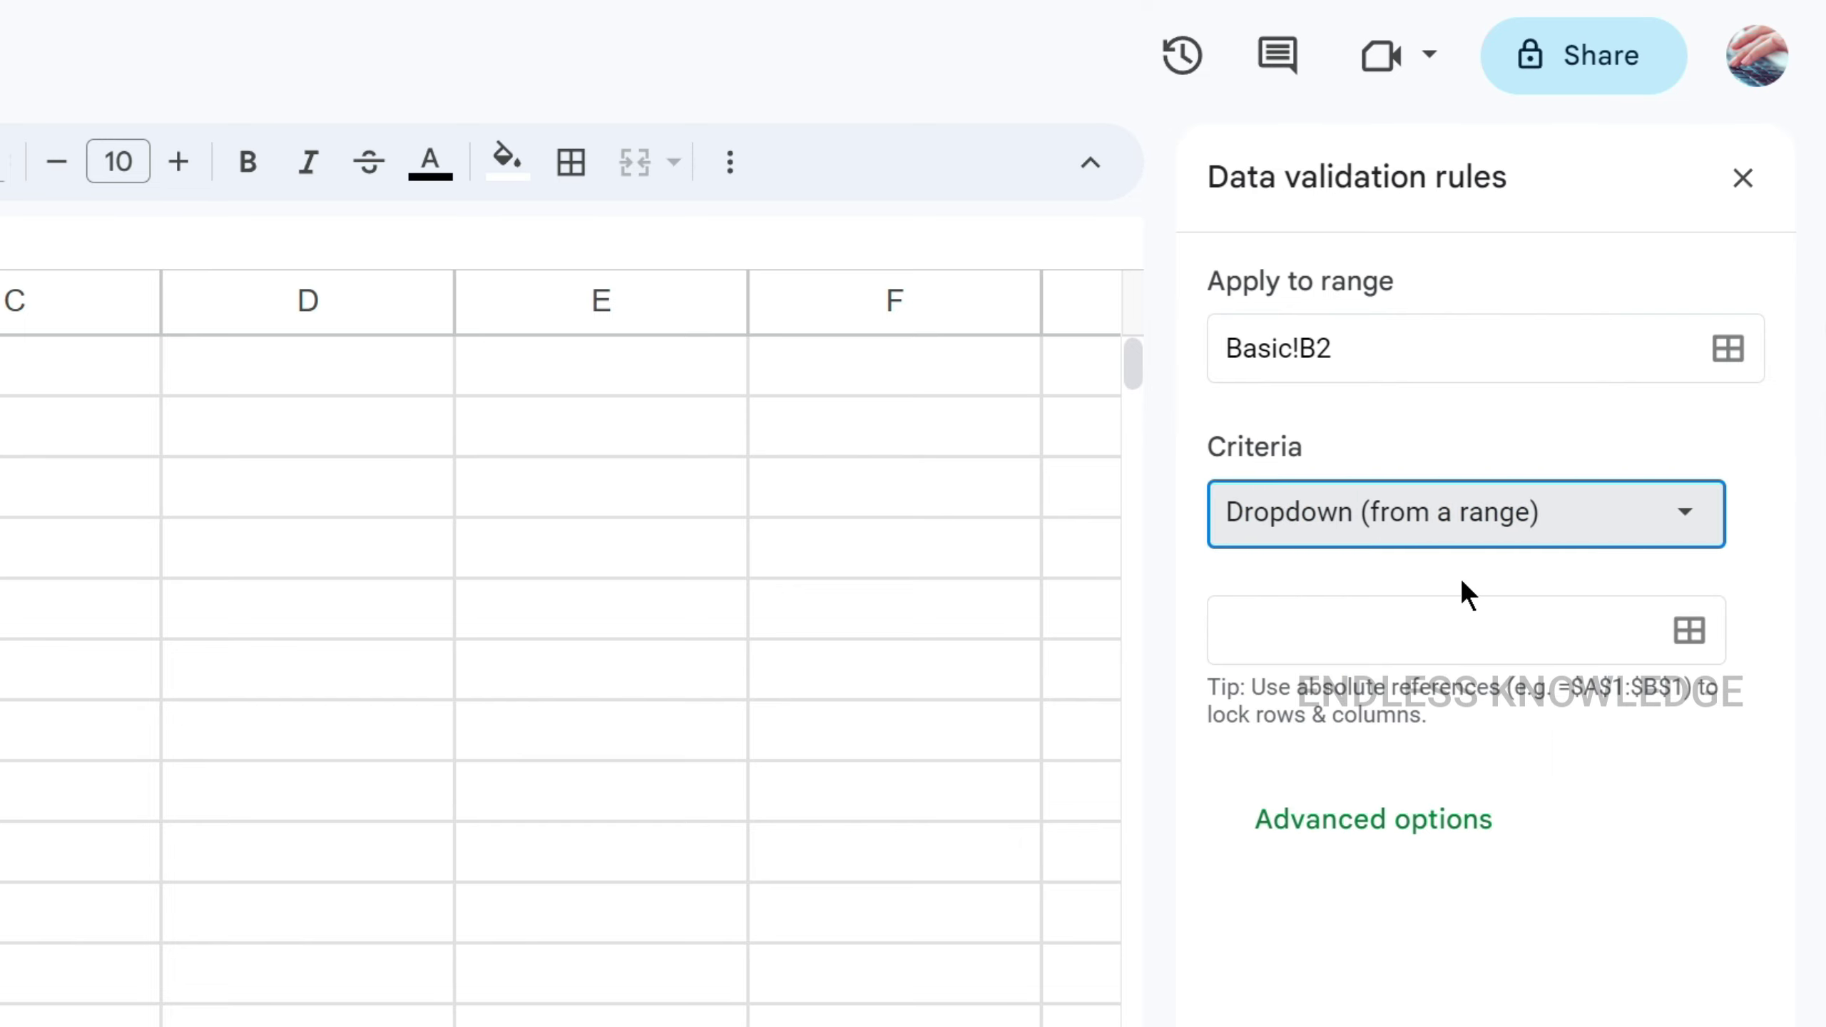
click(1364, 647)
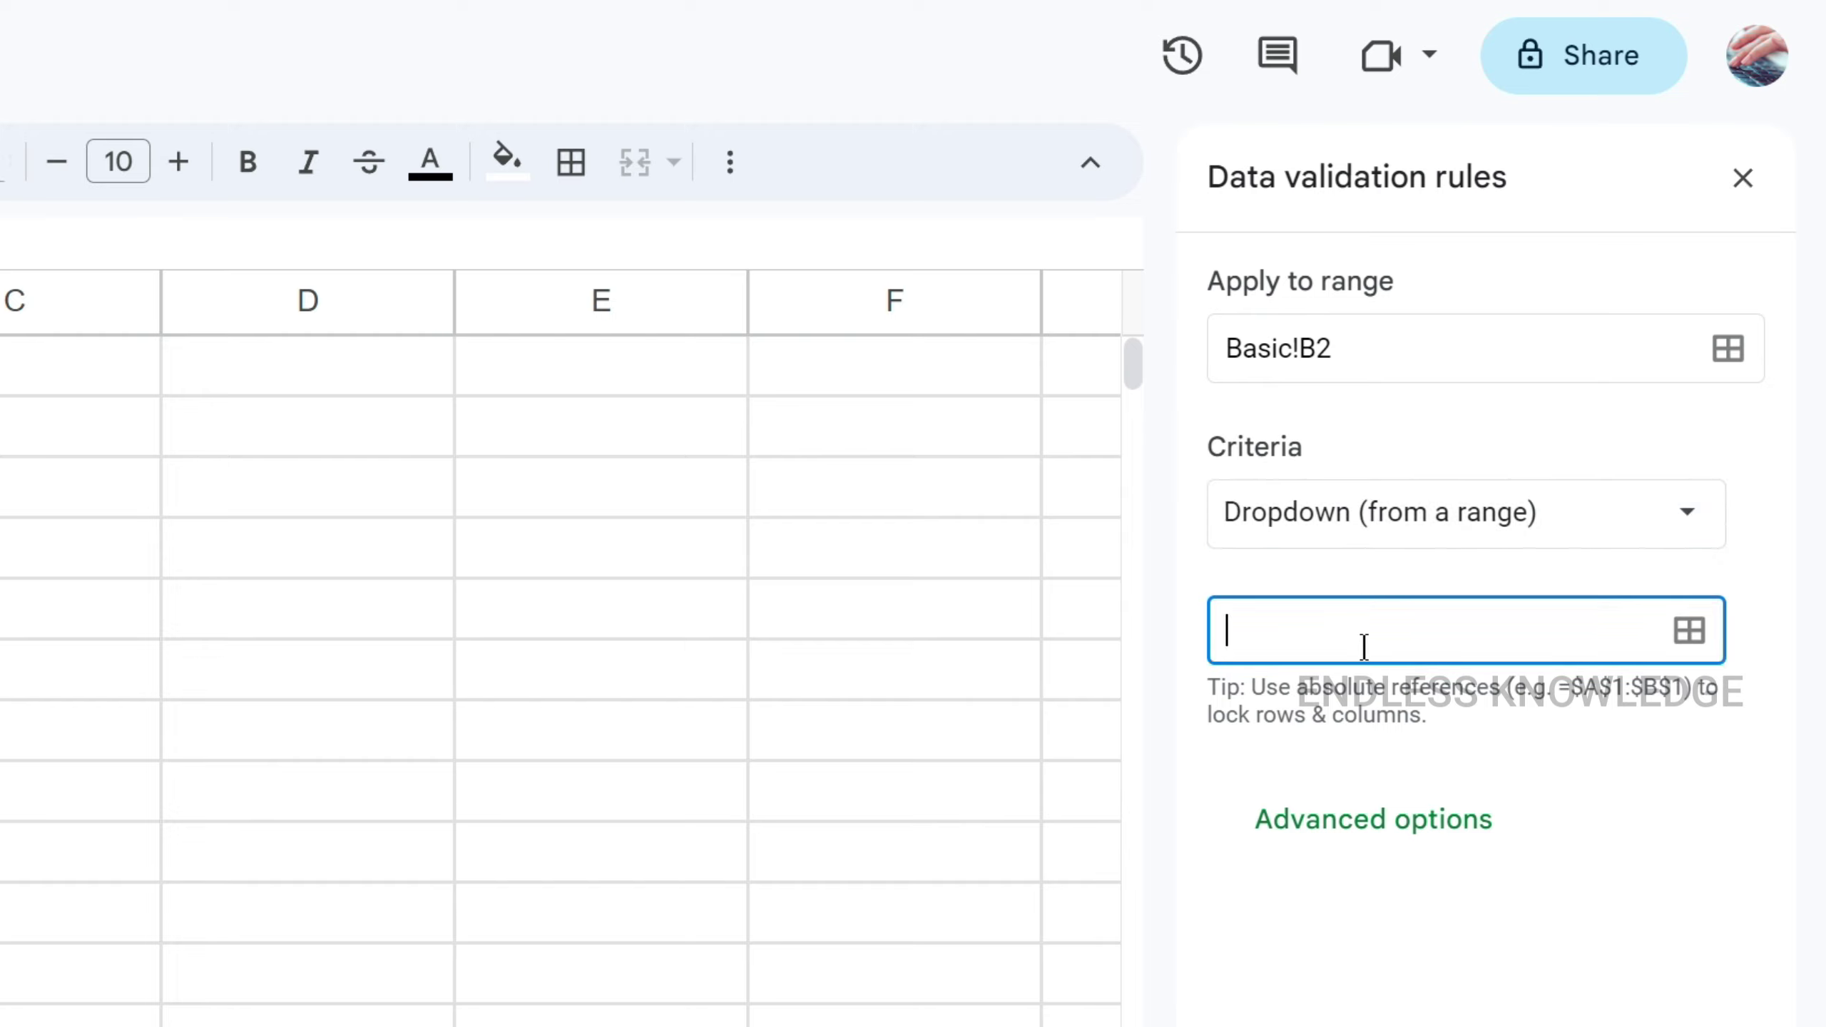
click(1688, 631)
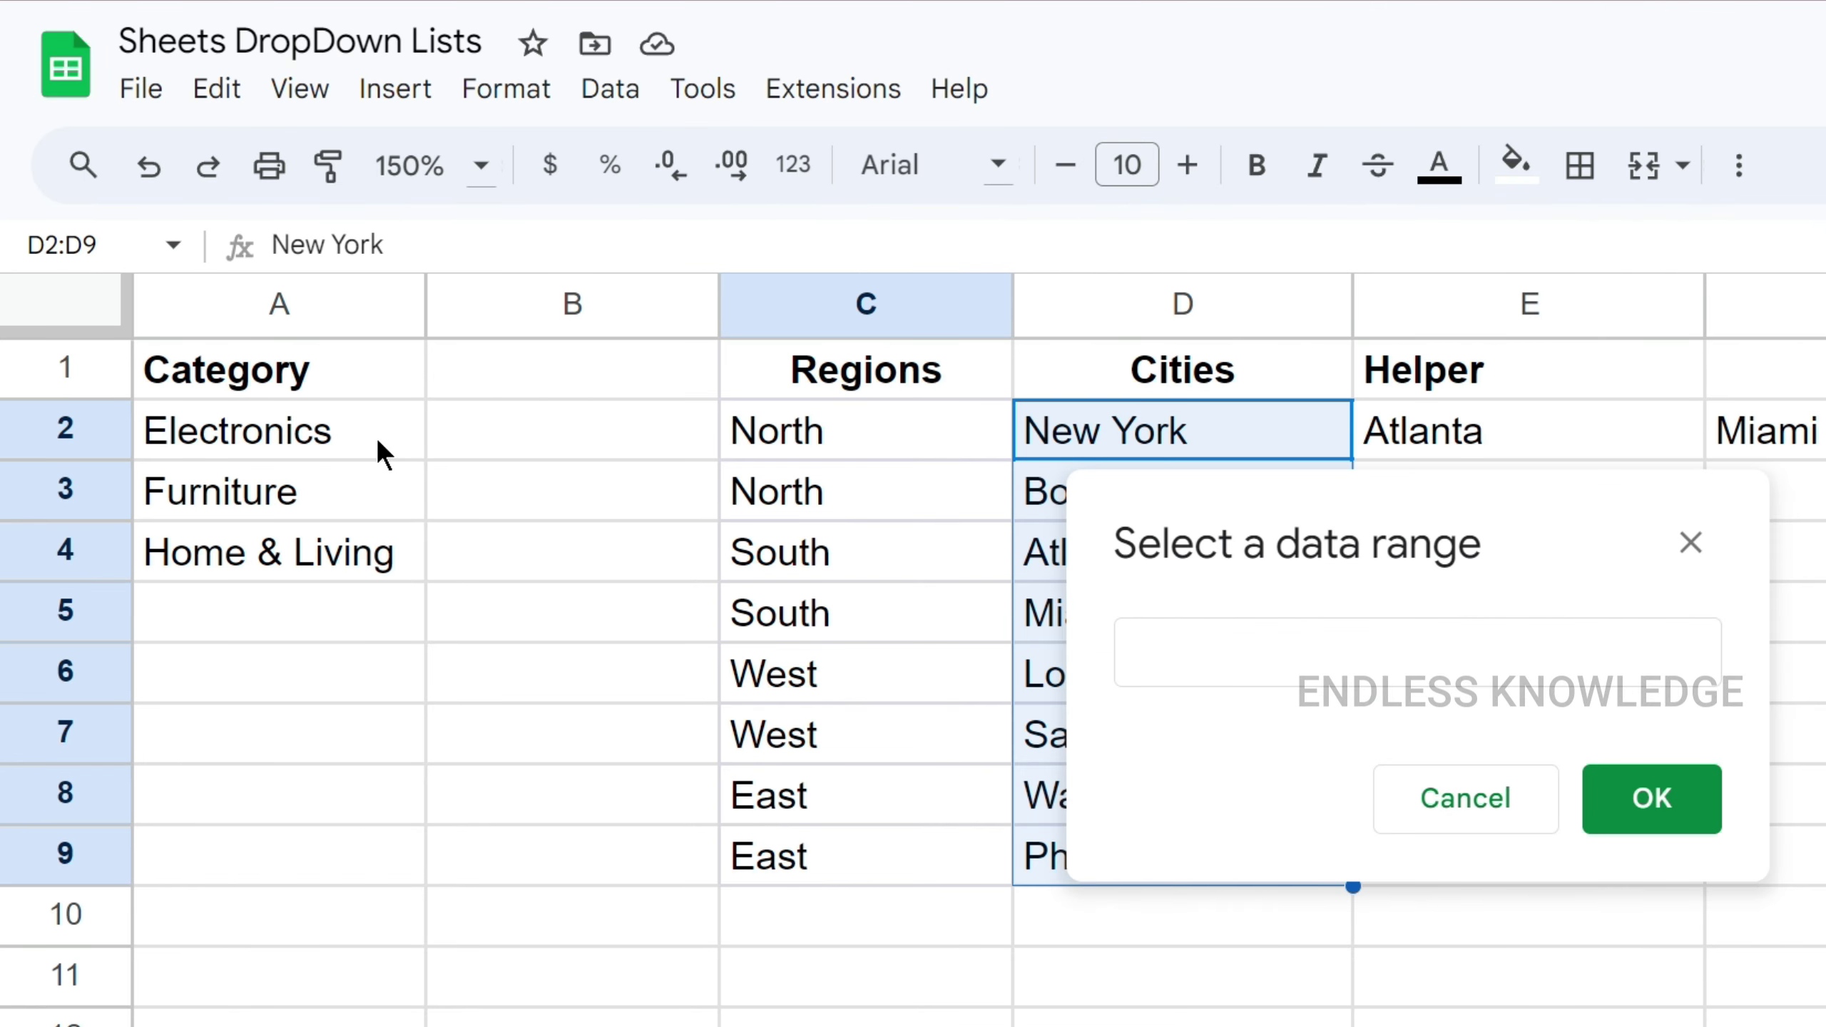
drag(377, 431, 366, 550)
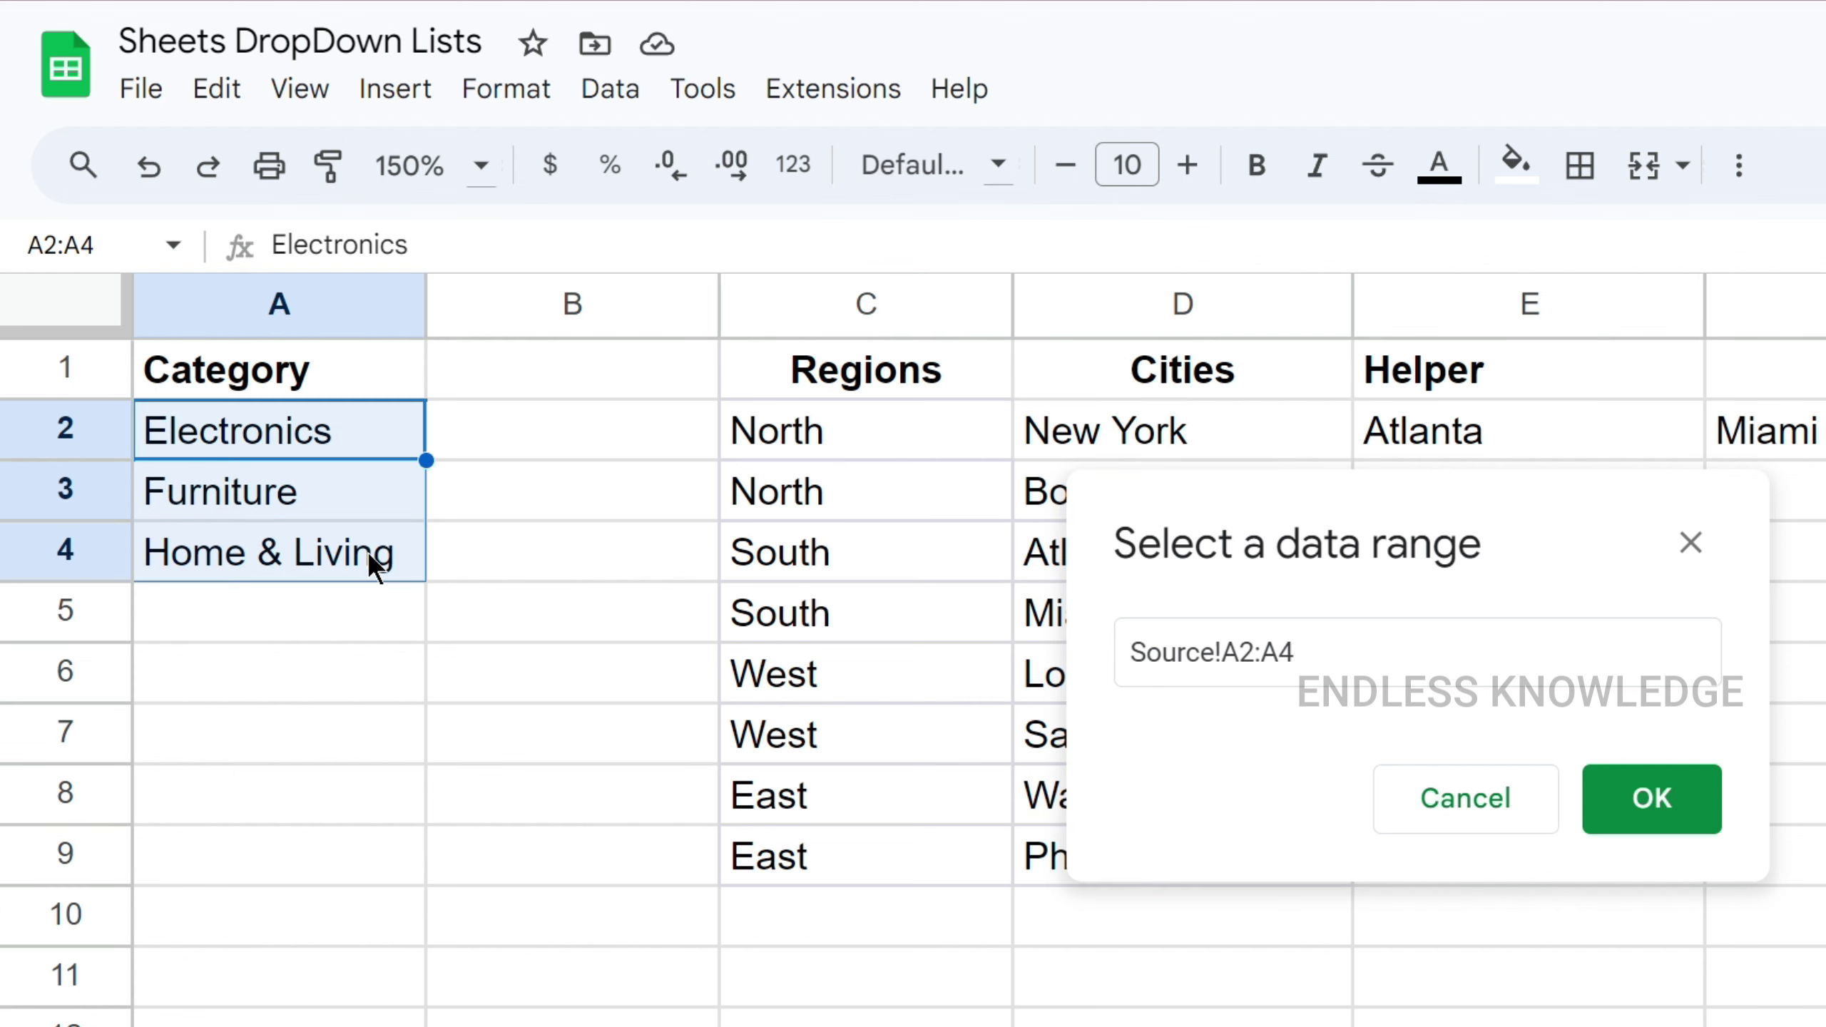
click(1693, 797)
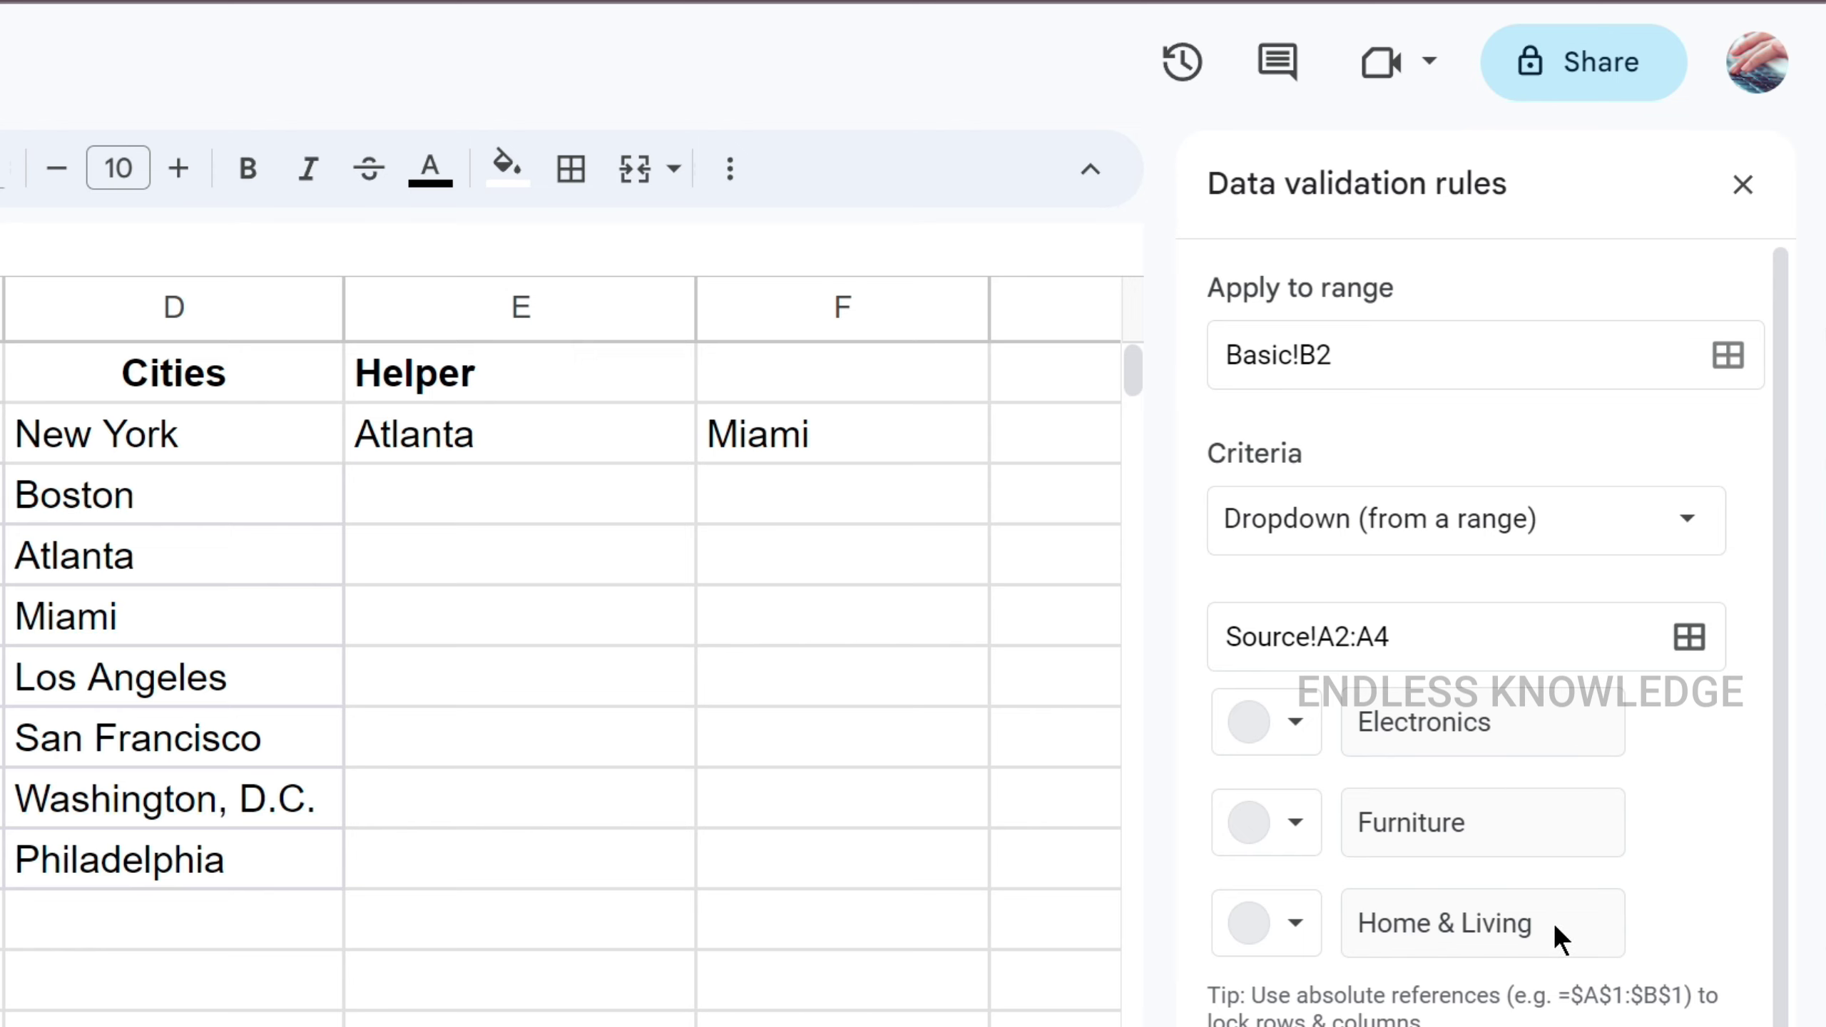
- Color the dropdown items dark red for Electronics, dark green for Furniture and dark blue for Home & Living
click(1294, 721)
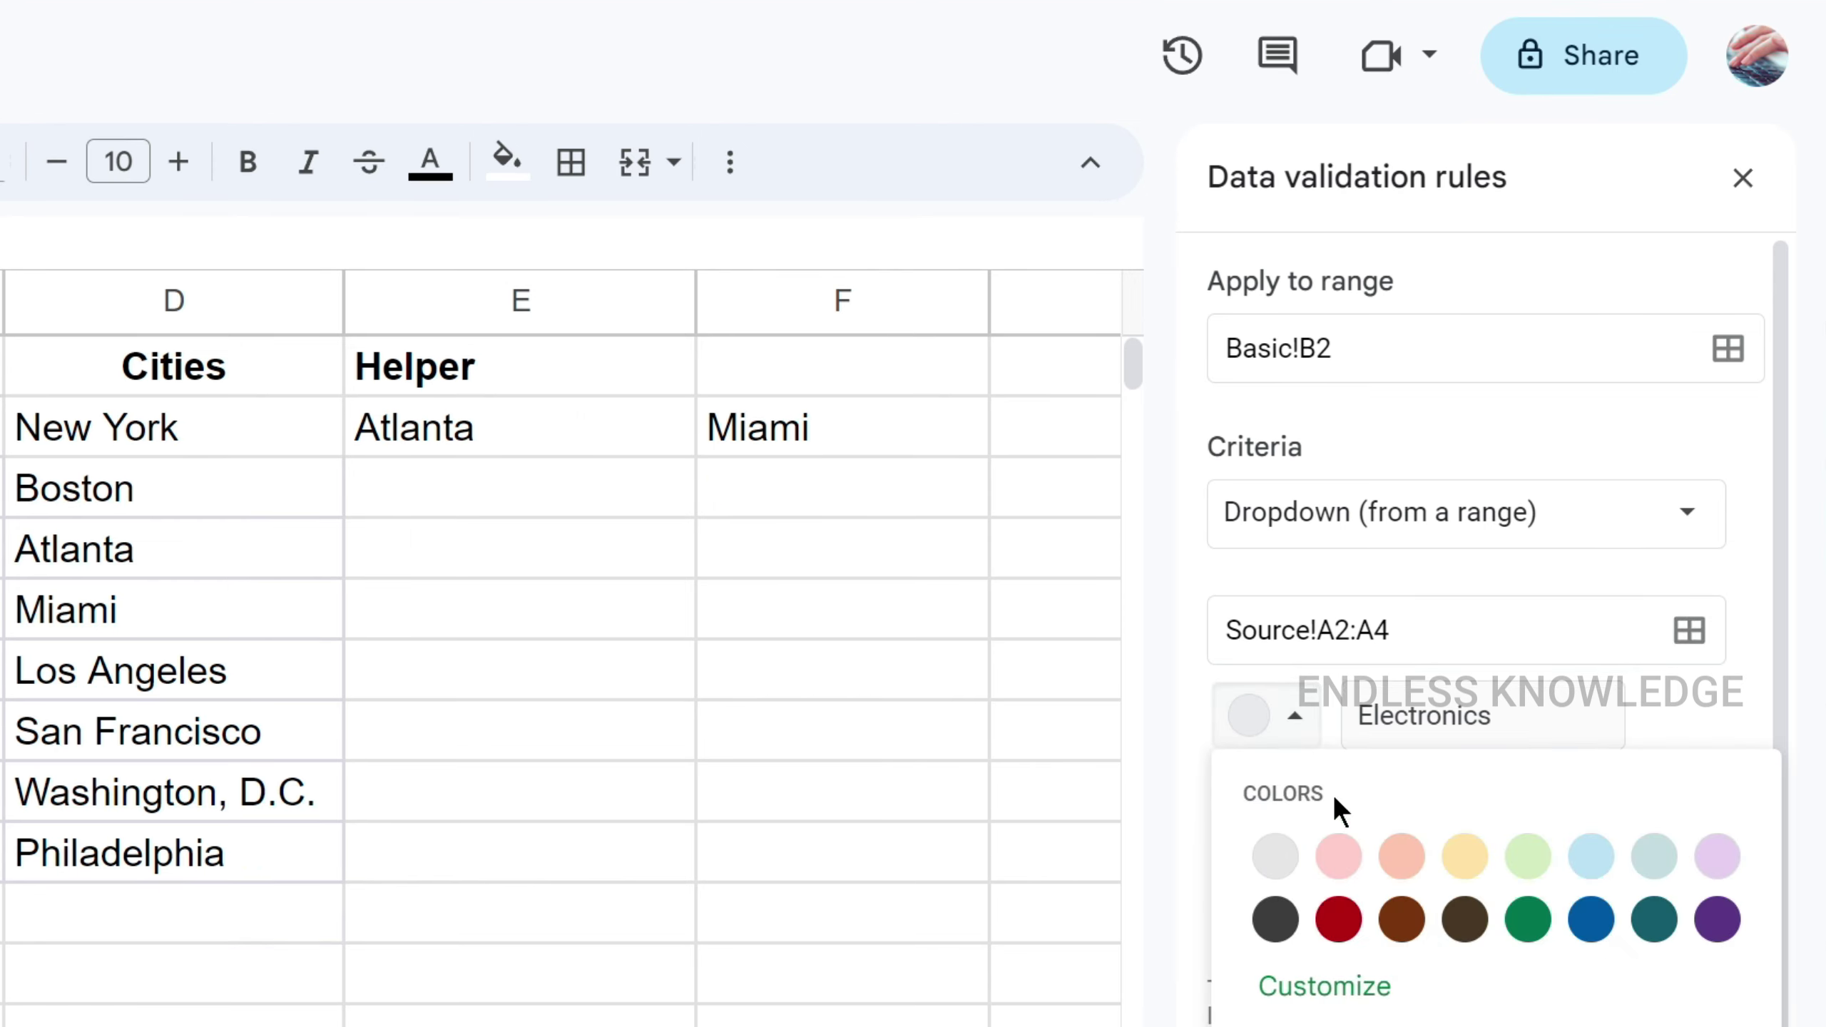
click(1338, 920)
click(1297, 817)
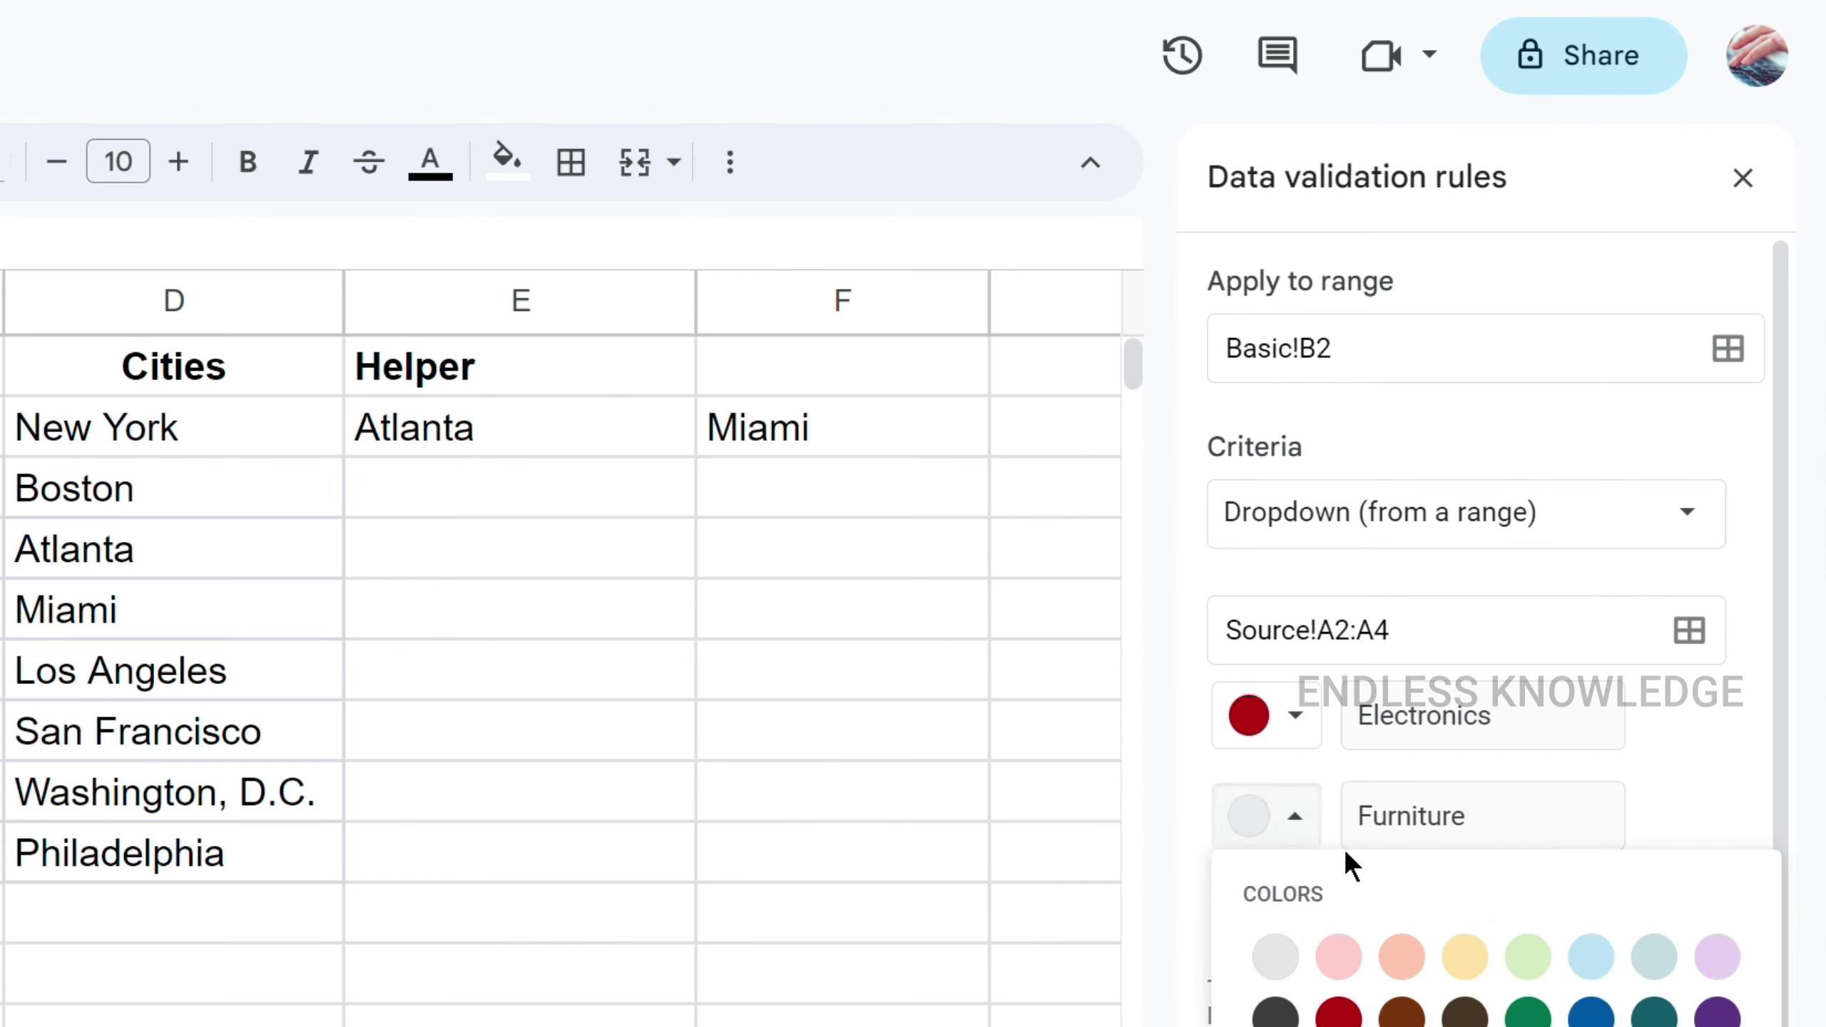
click(1528, 1013)
click(1294, 917)
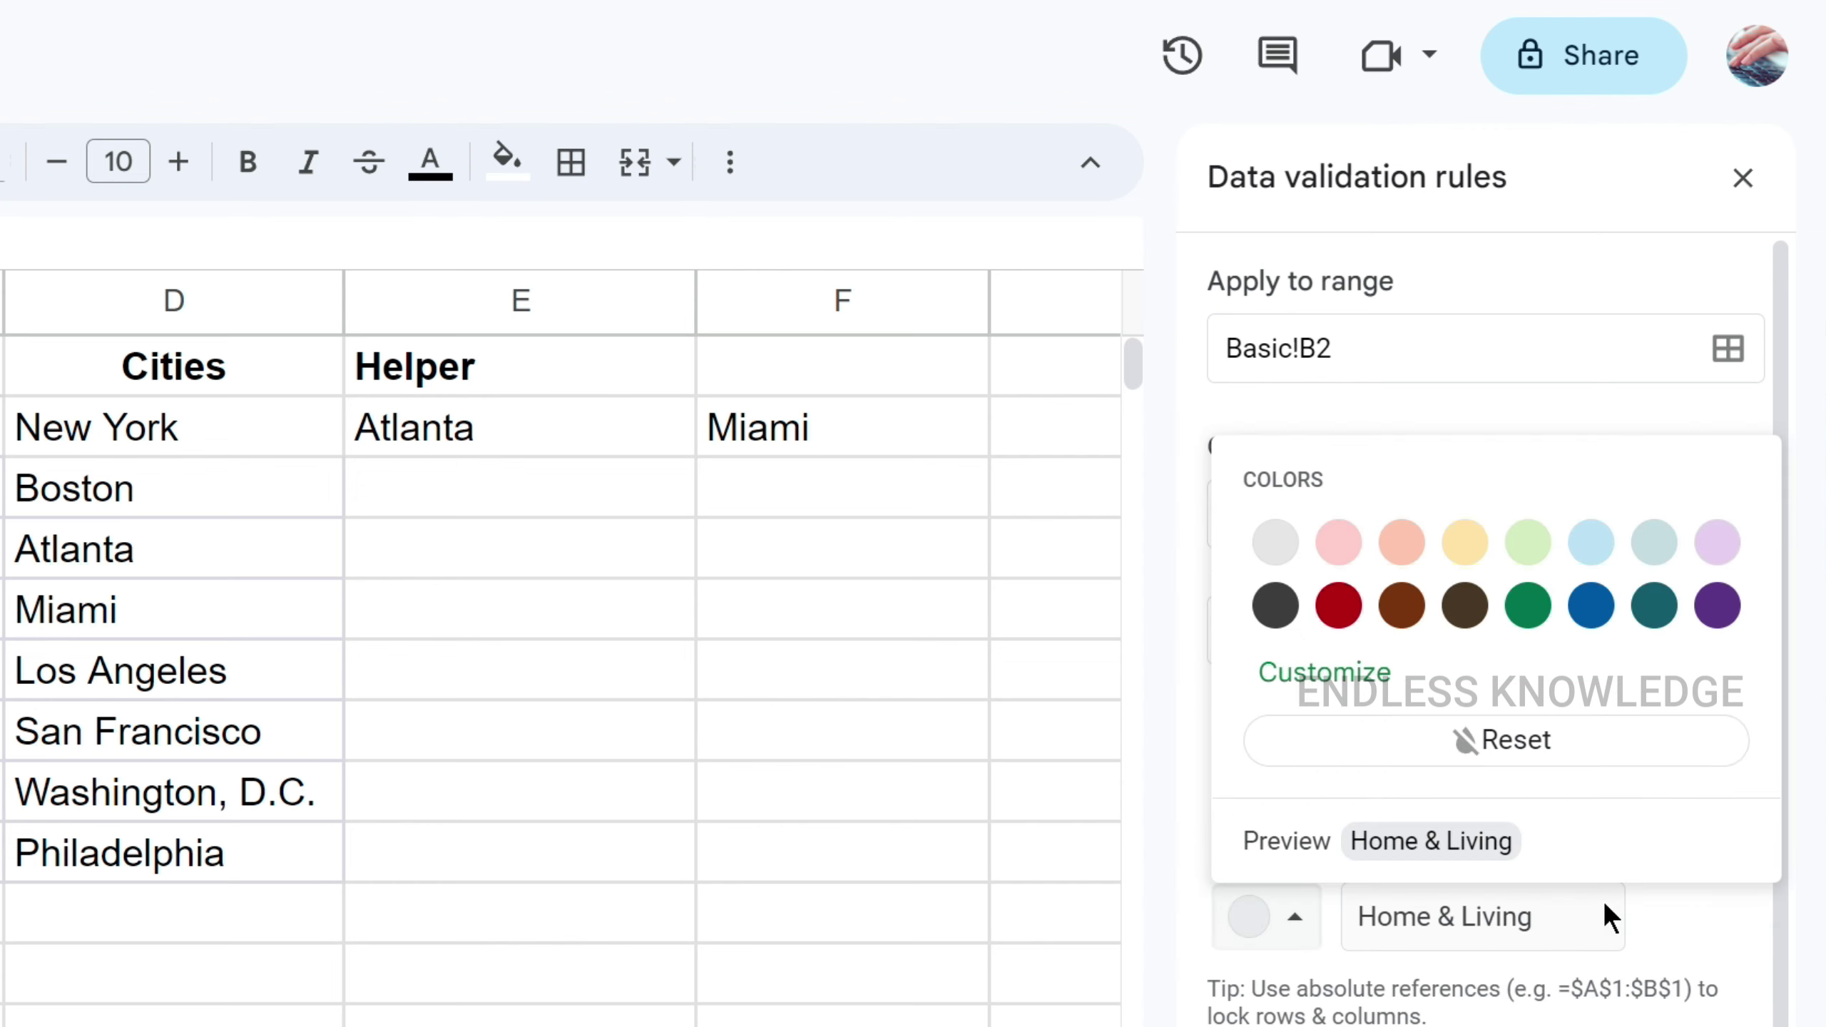
click(1590, 605)
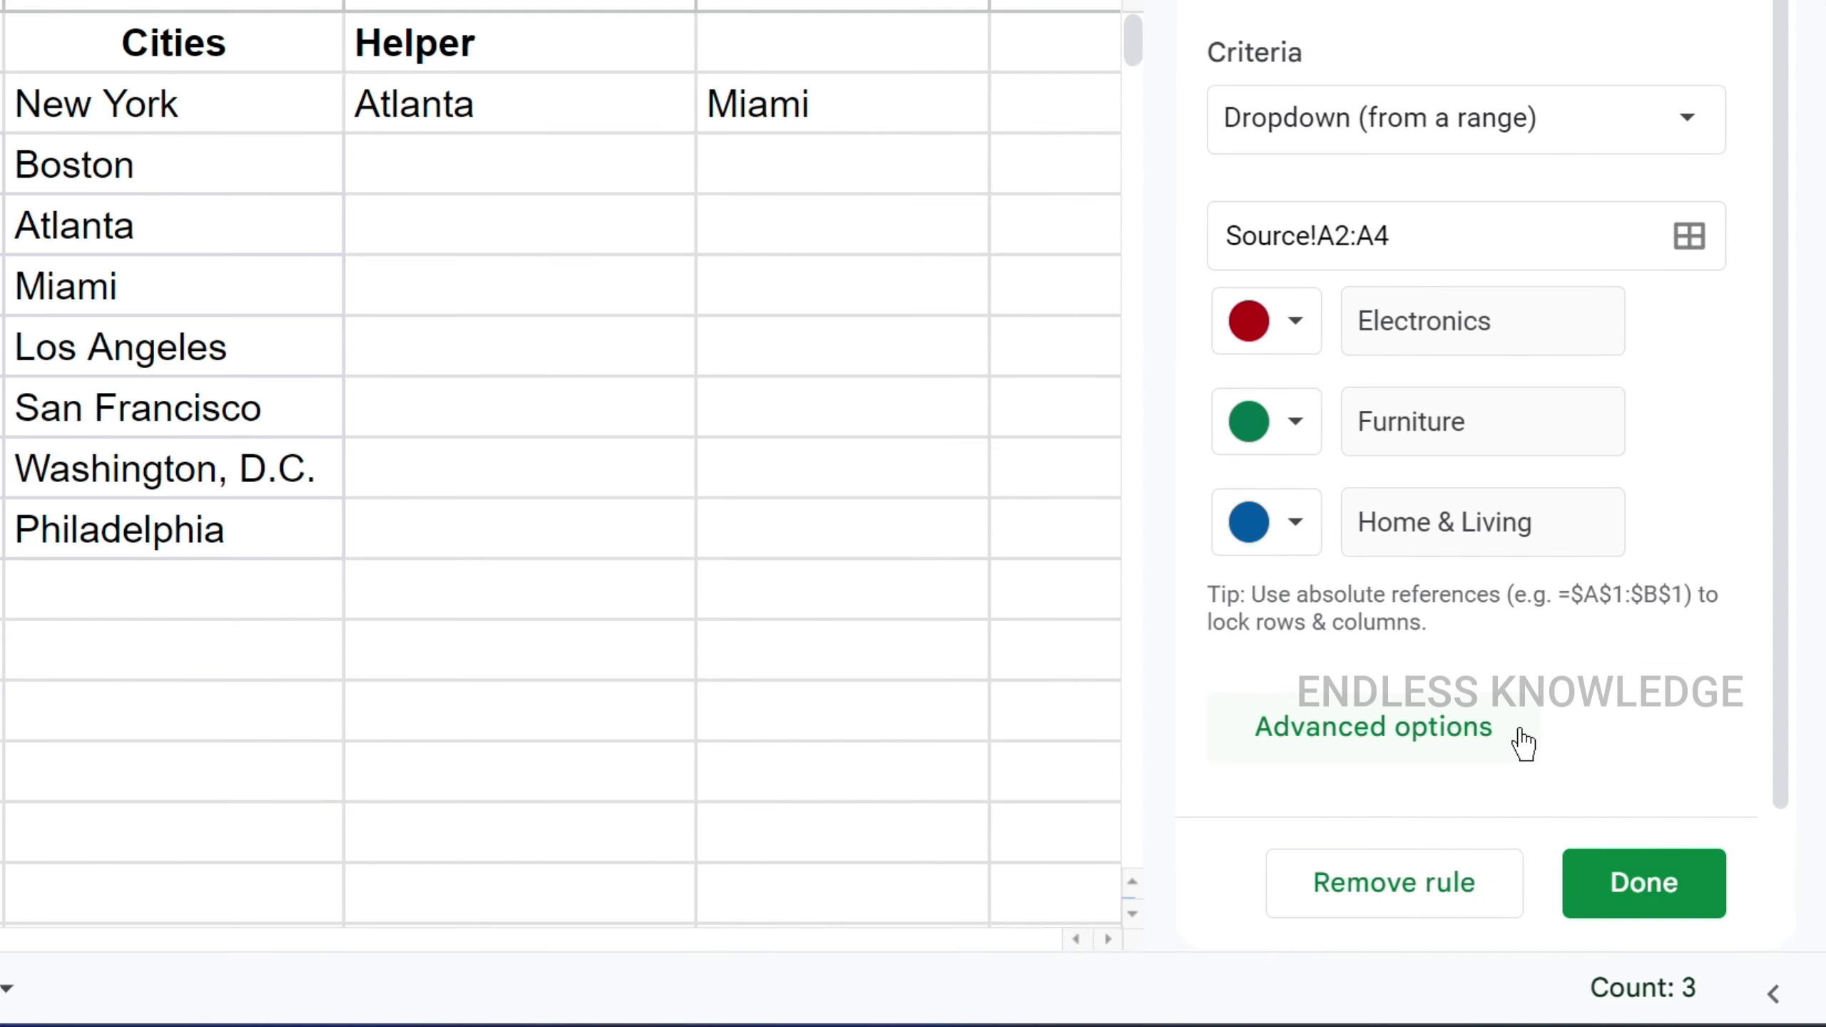
- Enable help text for the selected cell, reading "Click and enter a value from this list.", and save the rule
click(1479, 745)
scroll(1663, 420, down, 5)
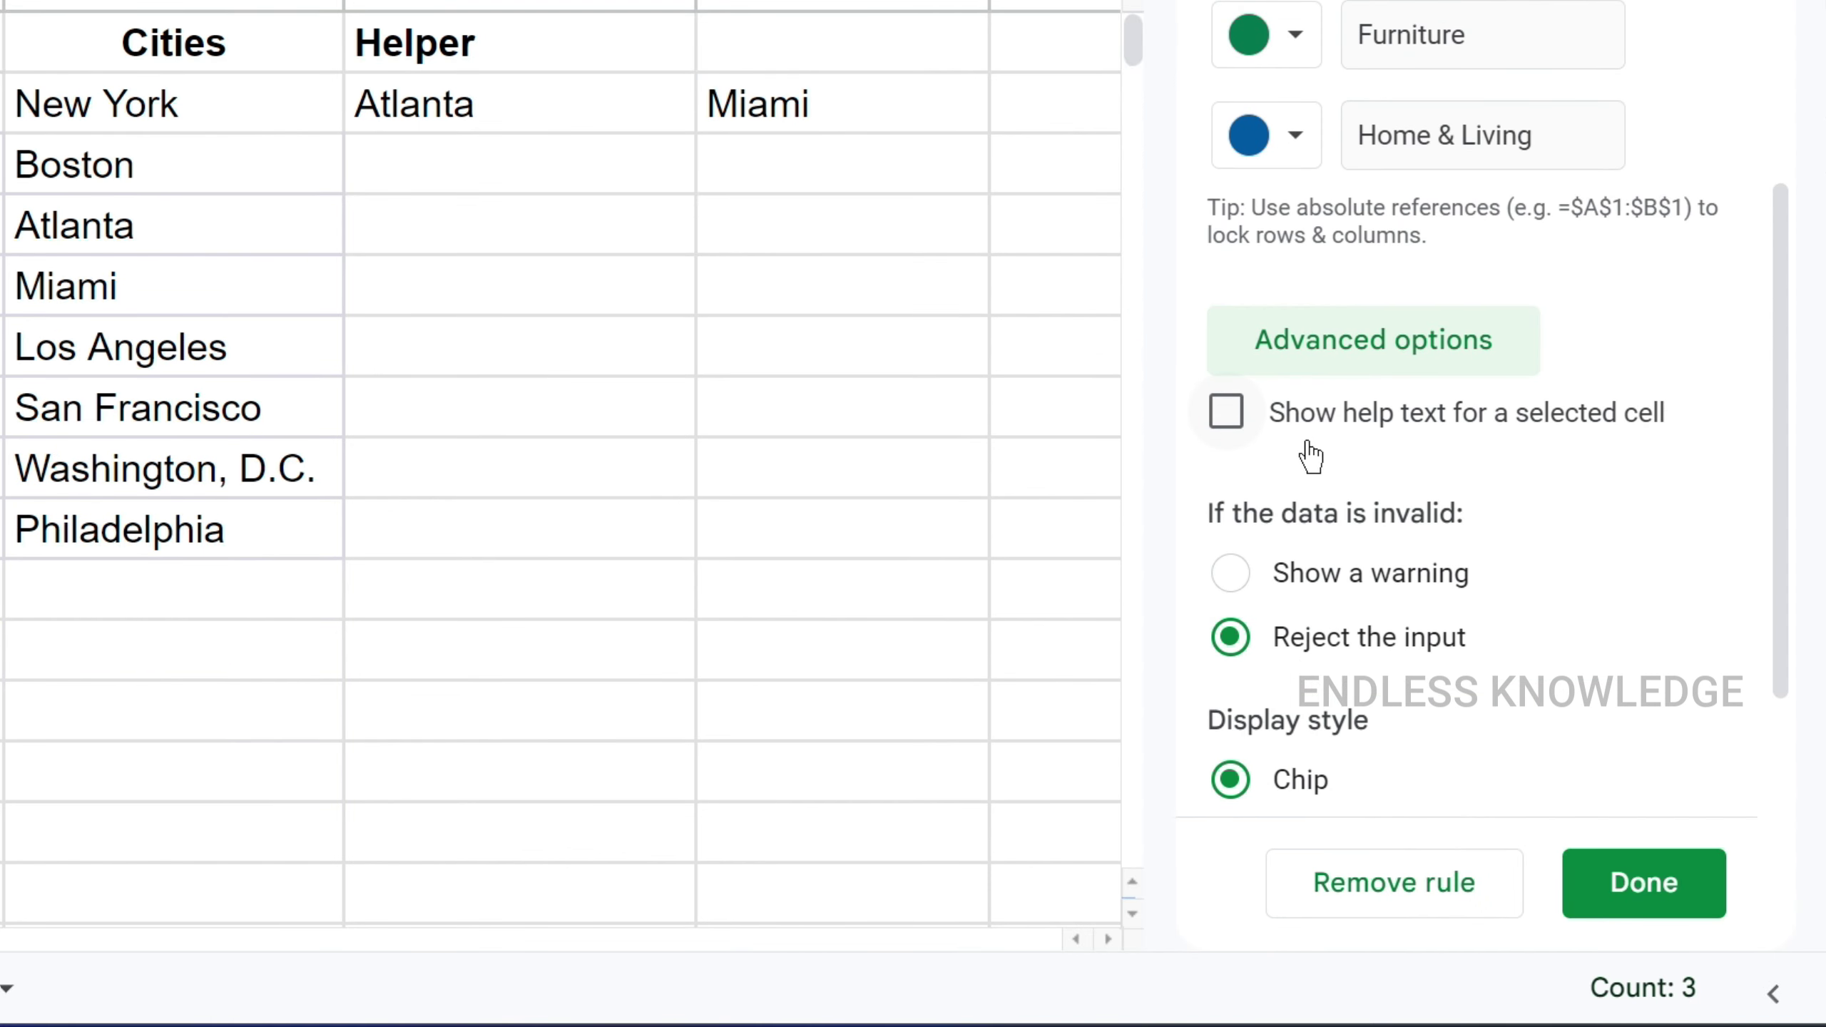
click(1280, 430)
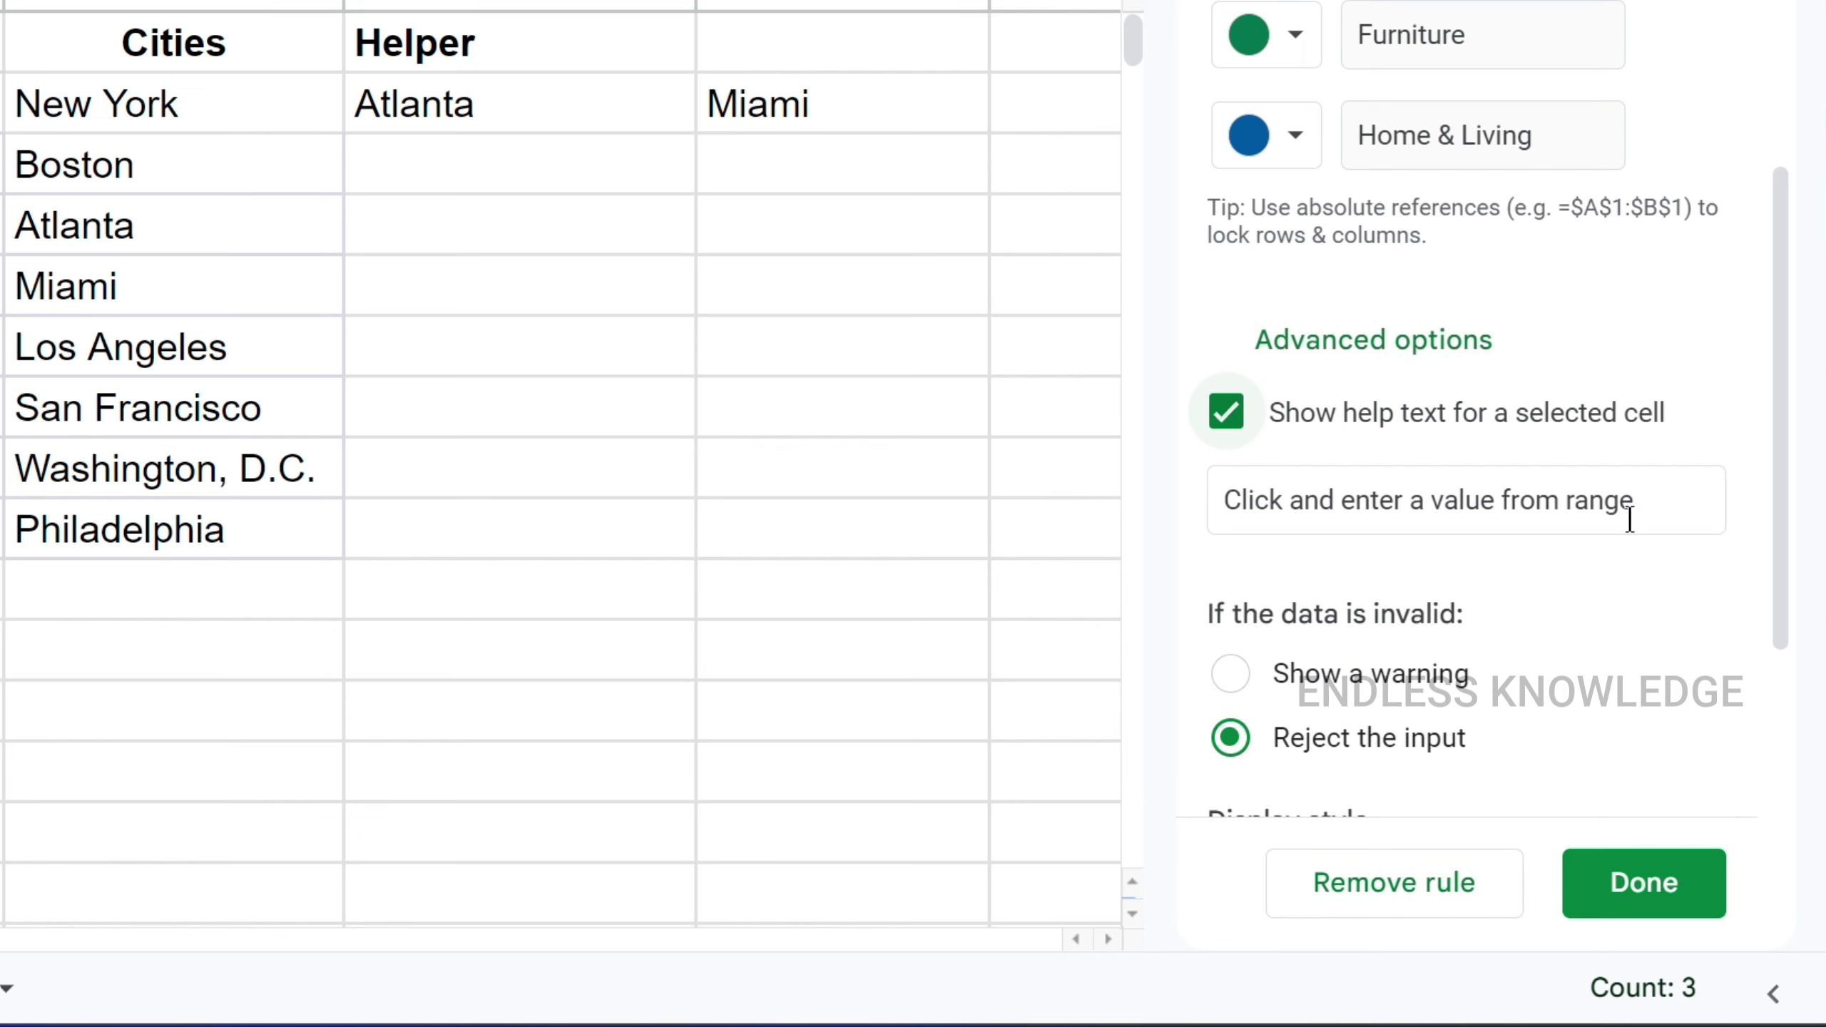
double_click(1600, 504)
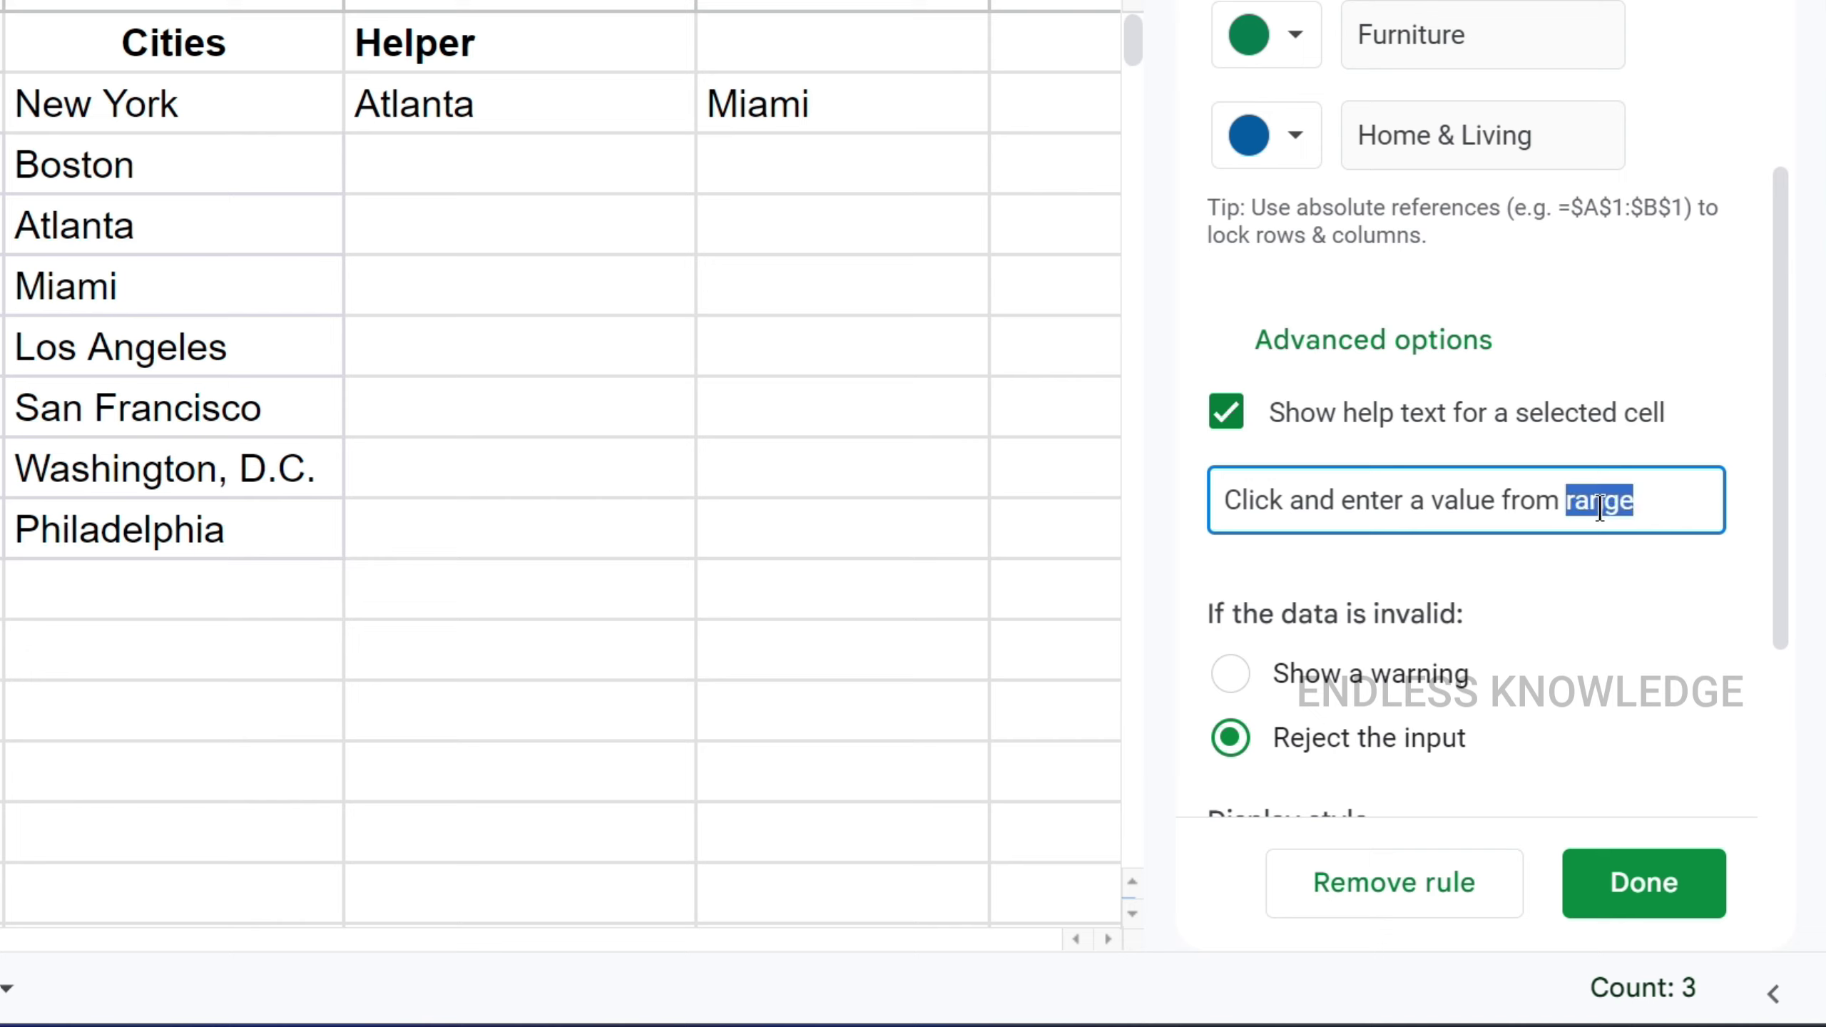
text(this lis)
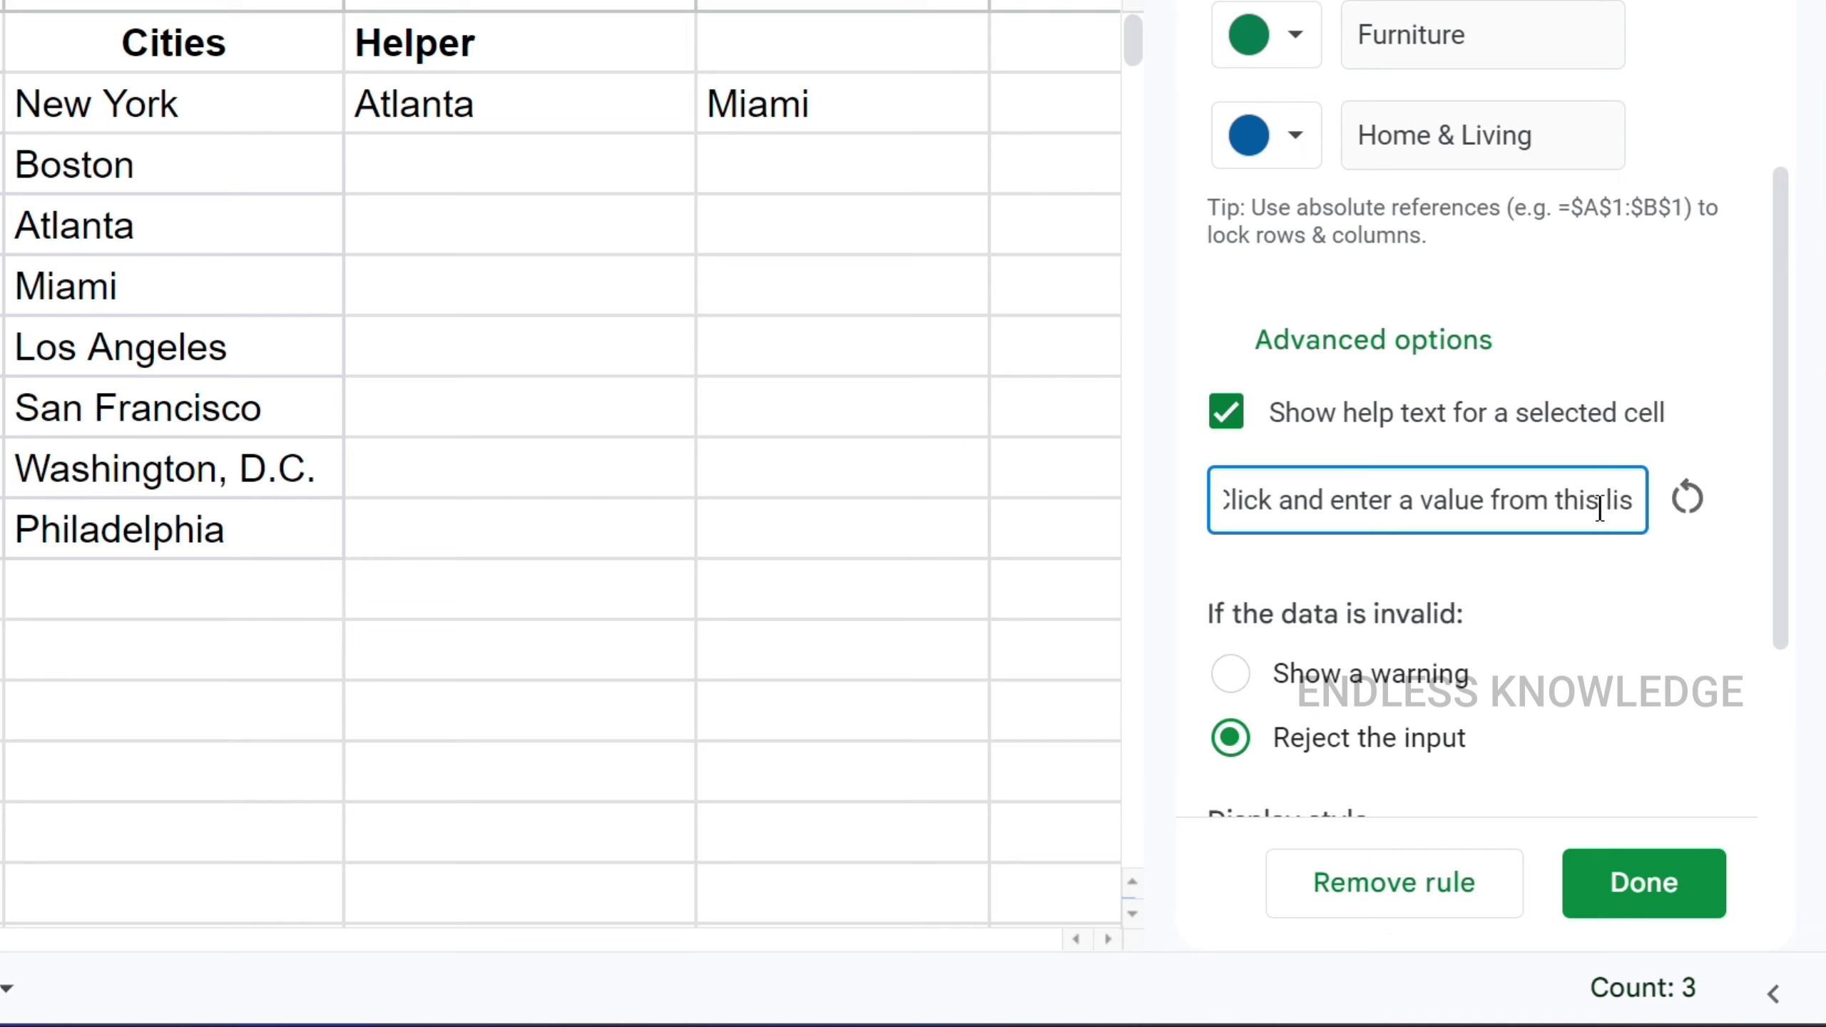
text(t.)
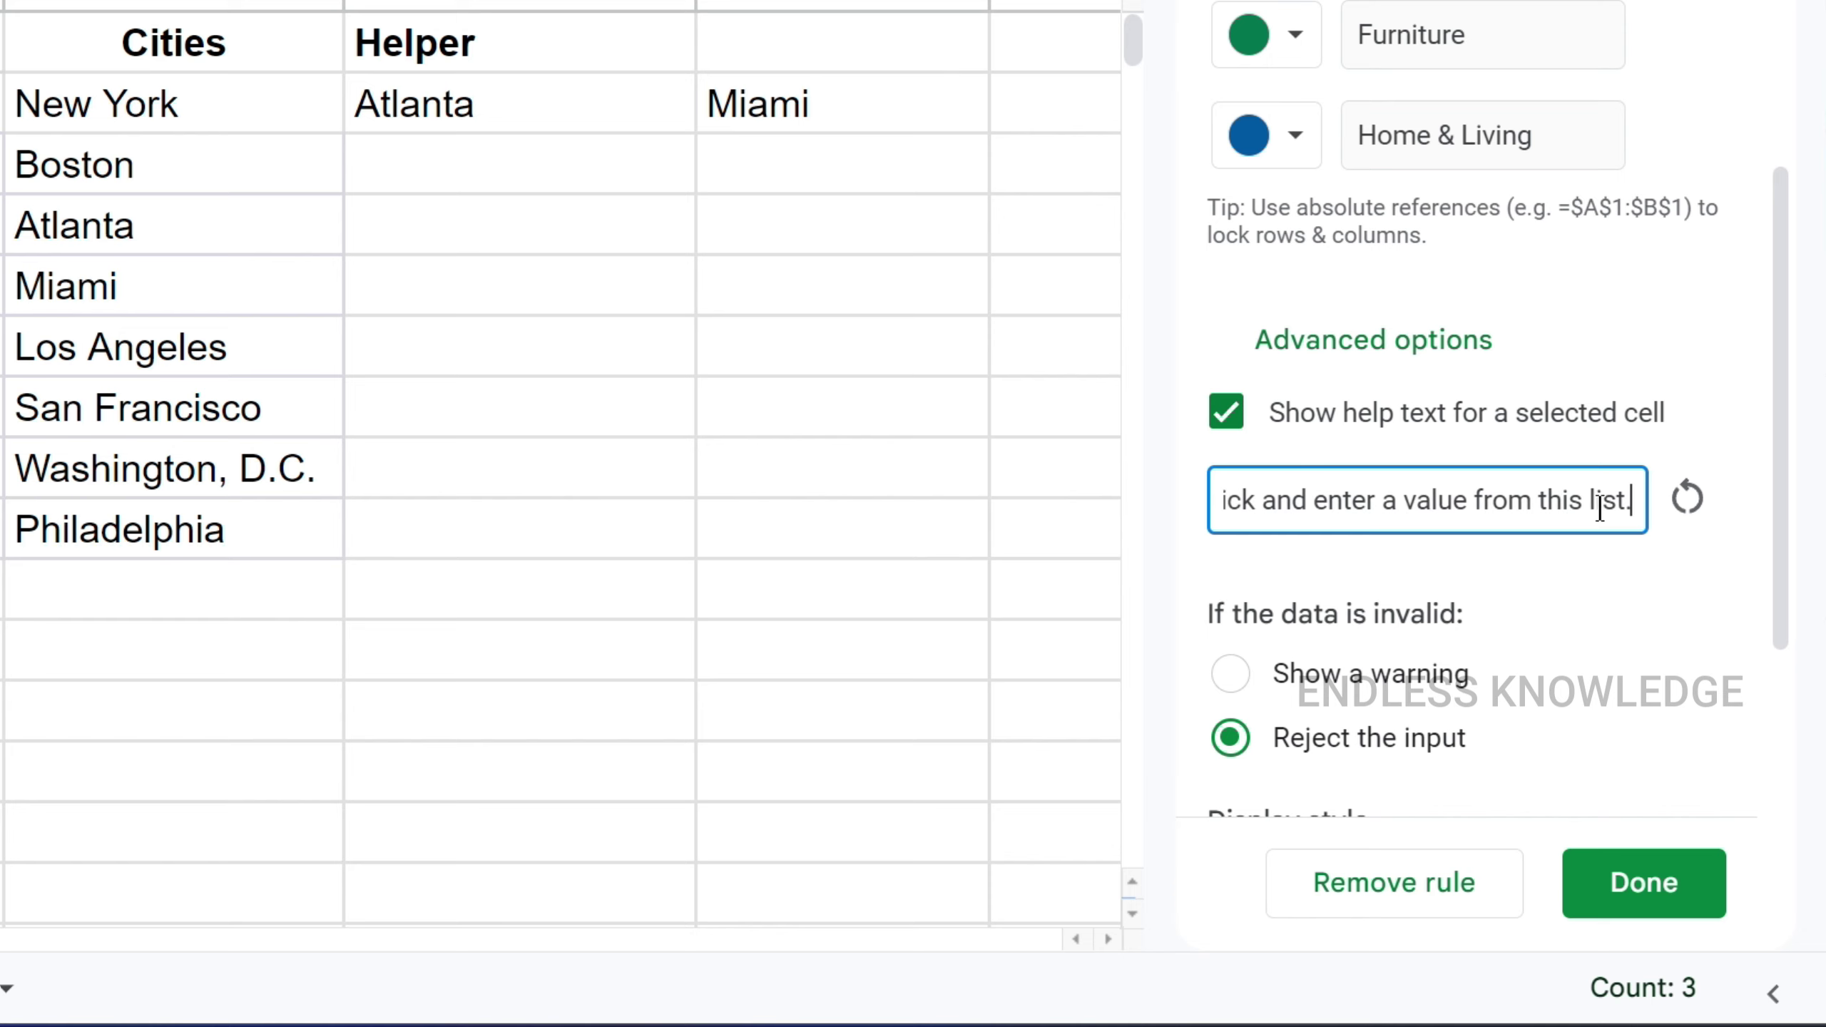
scroll(1498, 628, down, 4)
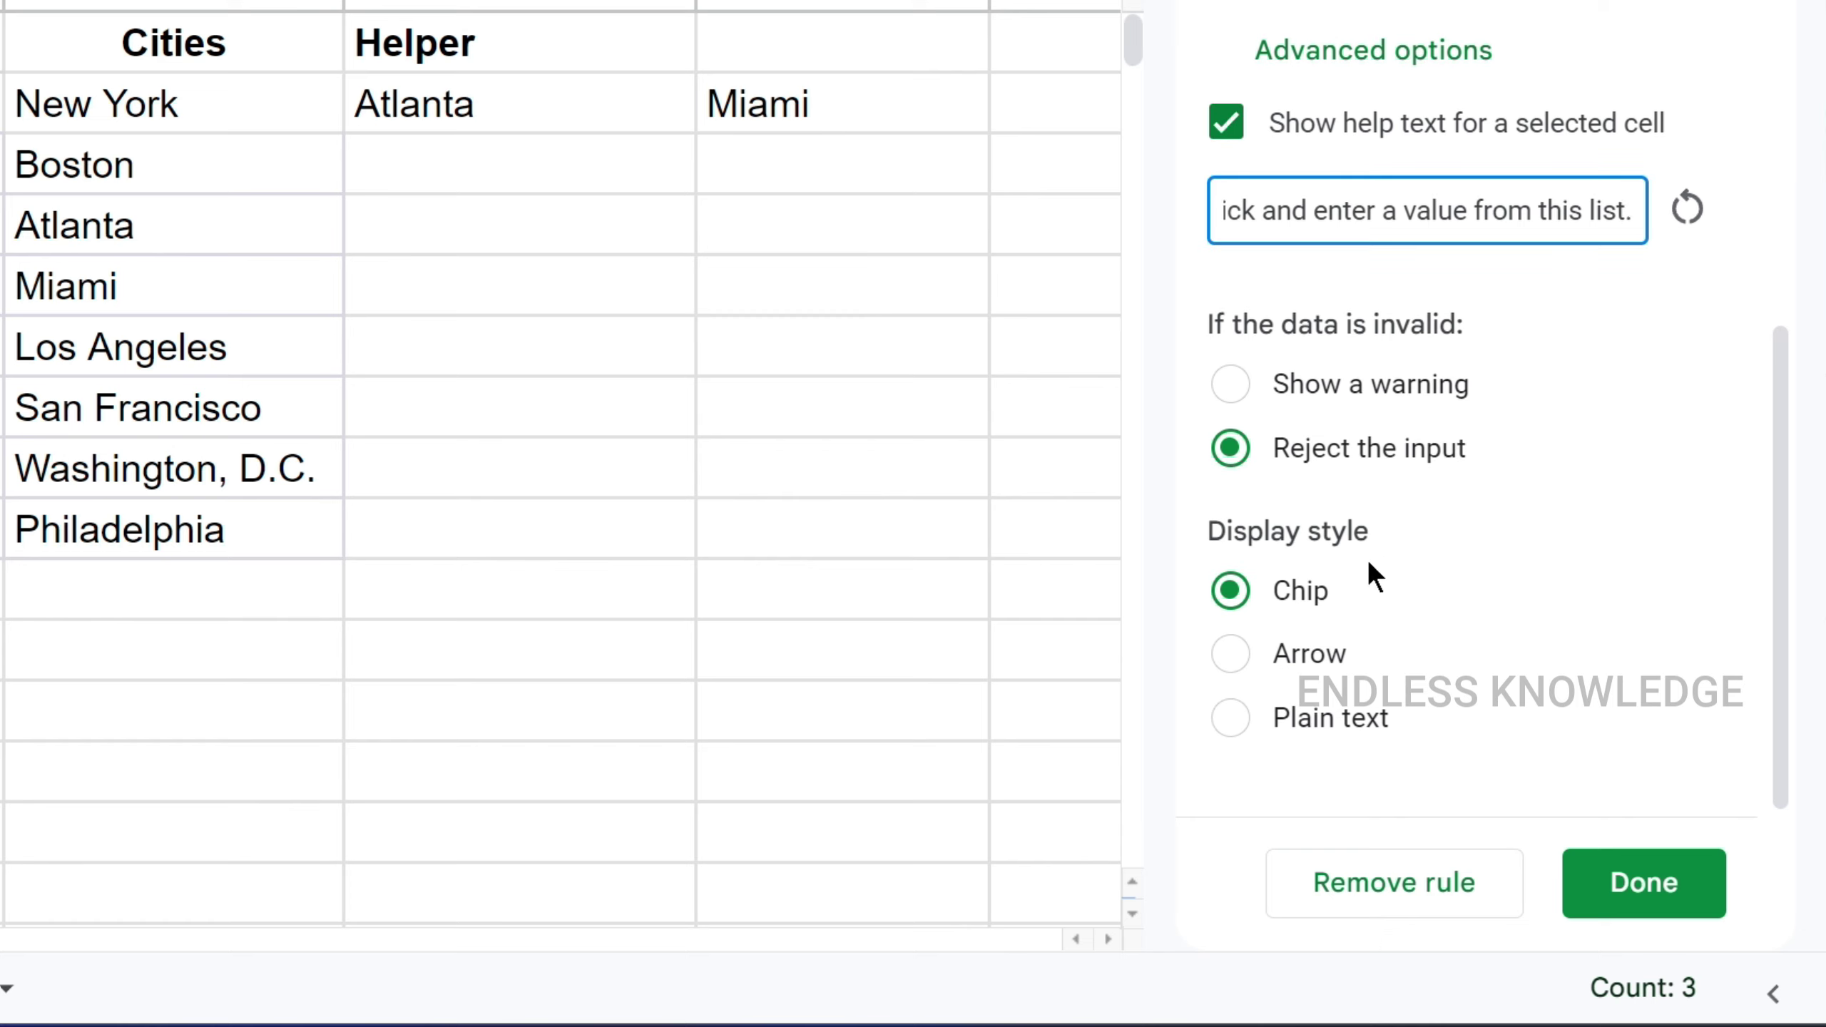
click(1639, 888)
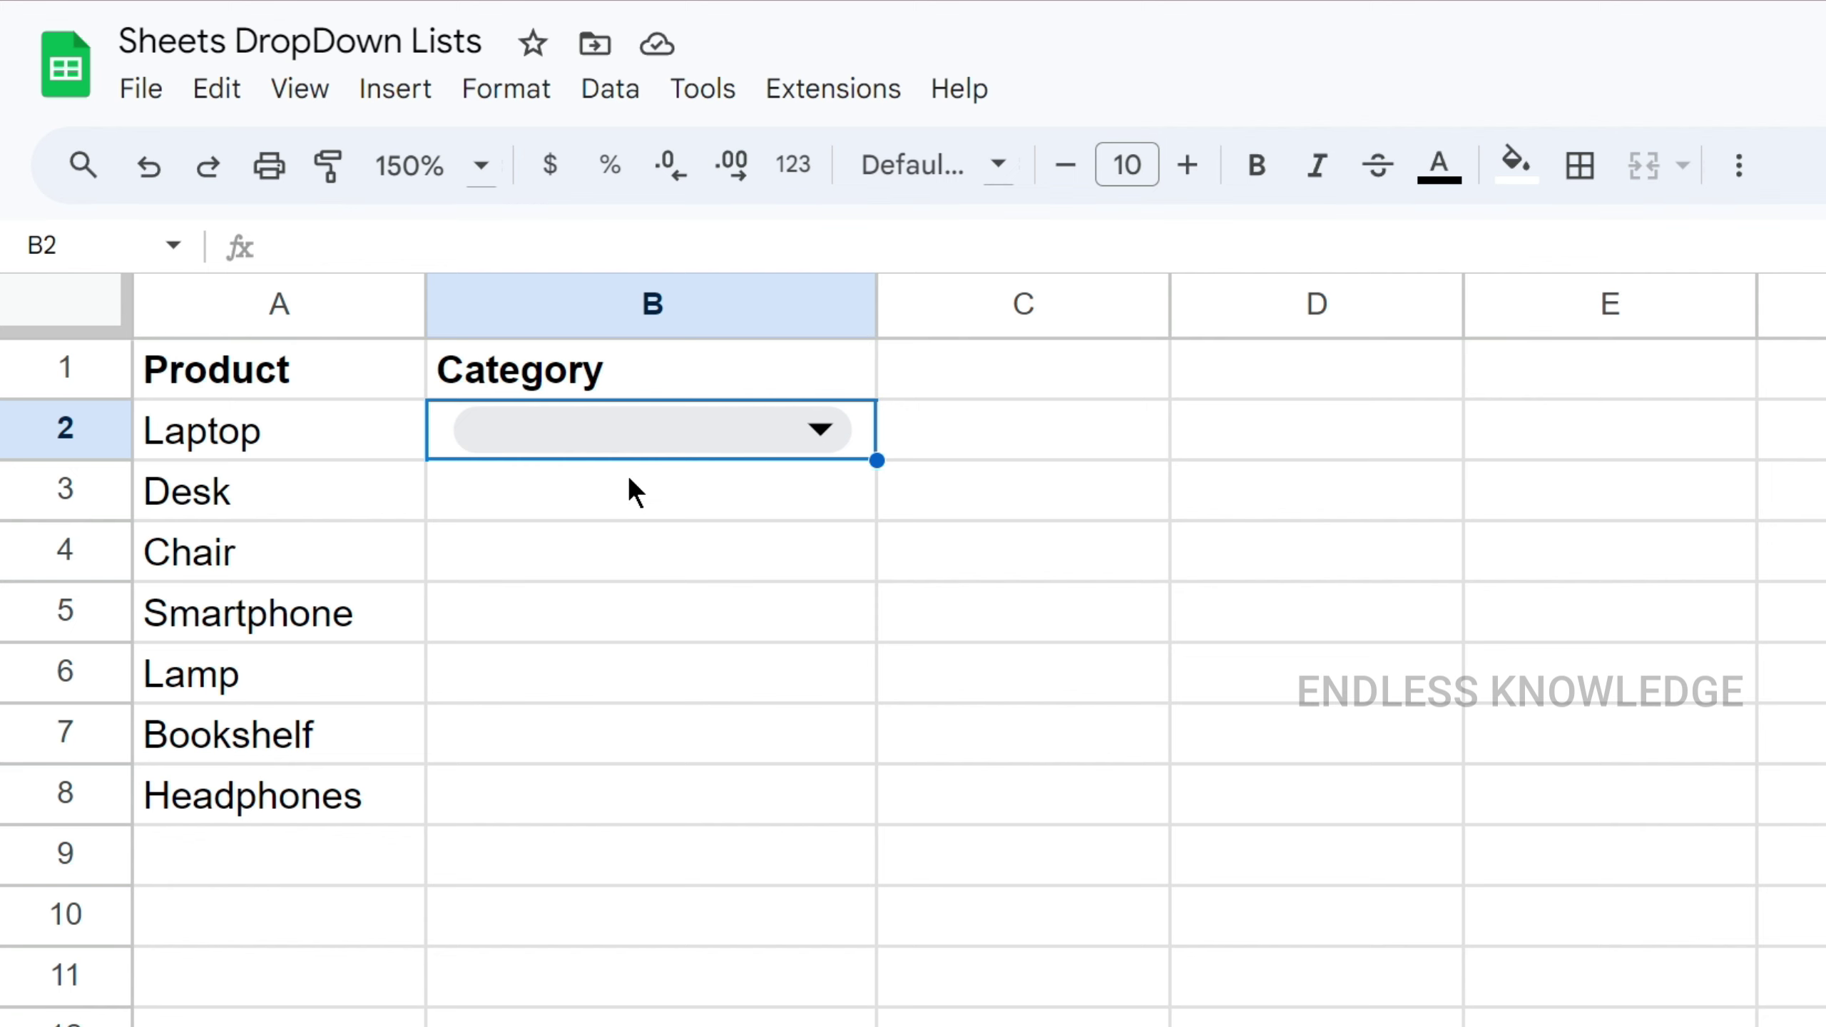
- Choose Electronics from the dropdown in B2 as the Laptop category
key(Right)
click(623, 439)
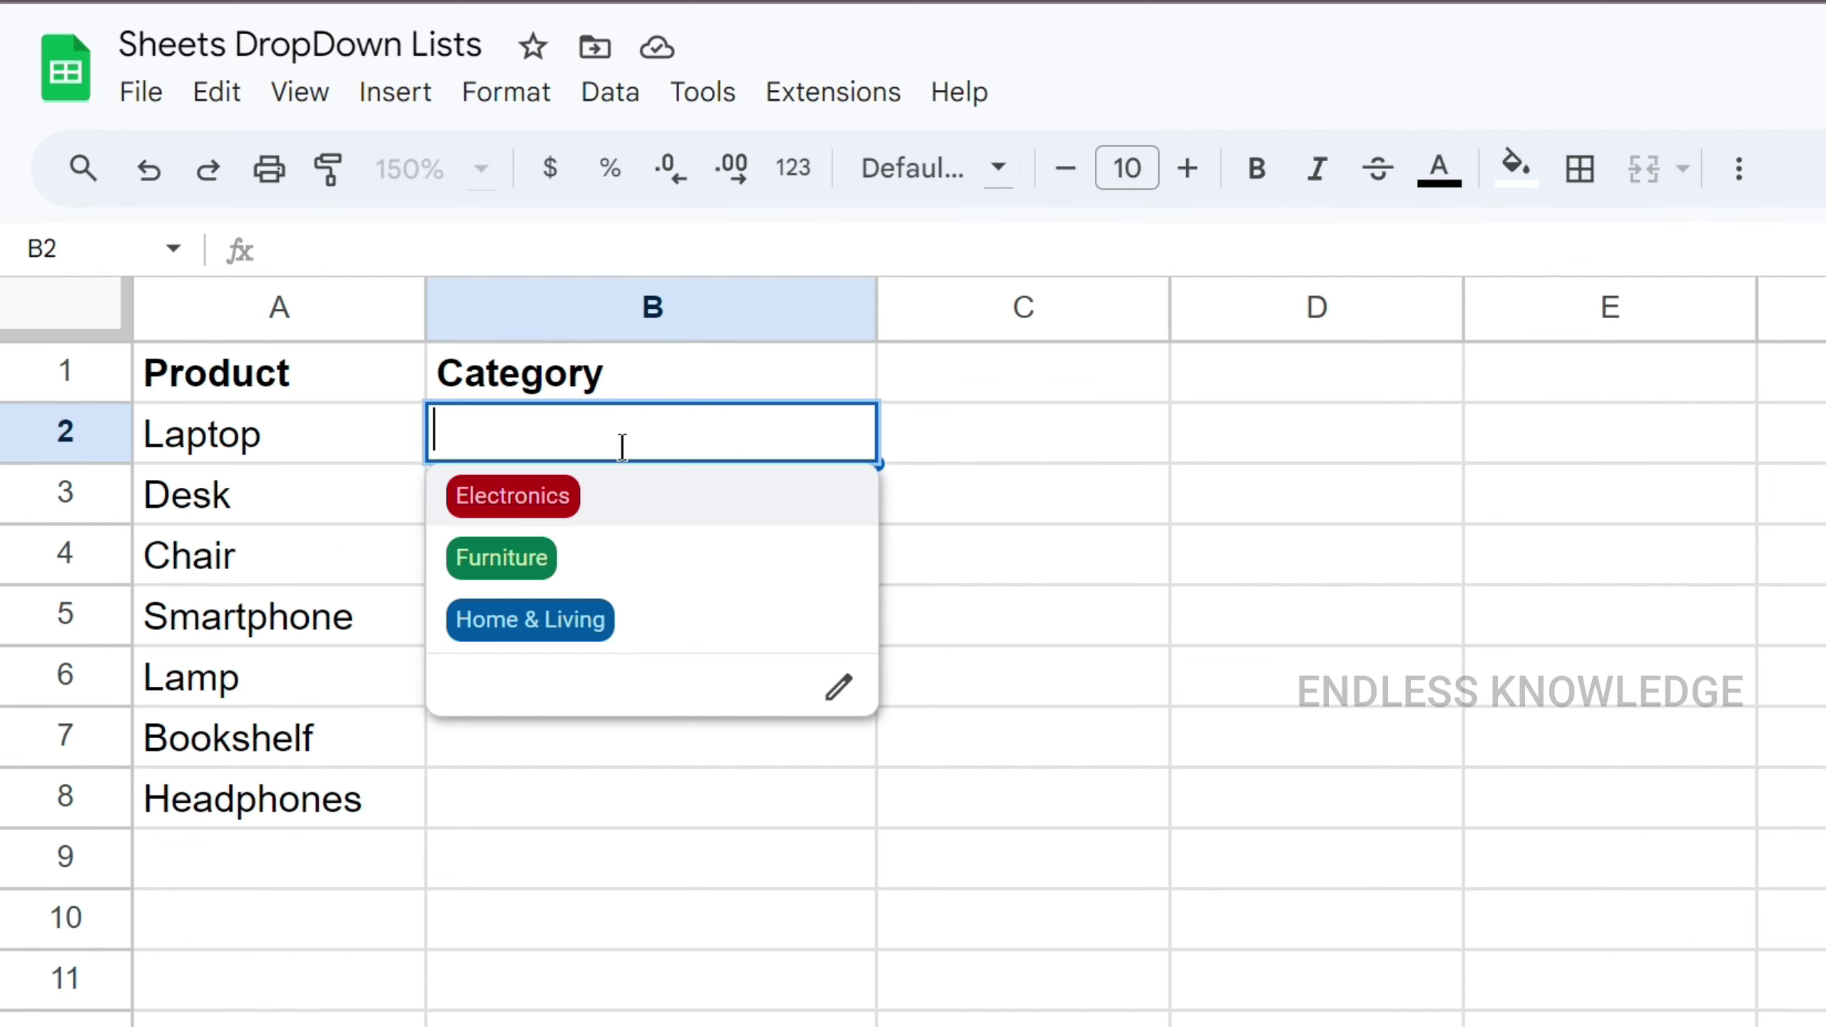
click(631, 502)
click(709, 503)
- Copy the dropdown from B2 down through B8 and clear the values in B2:B8
click(865, 434)
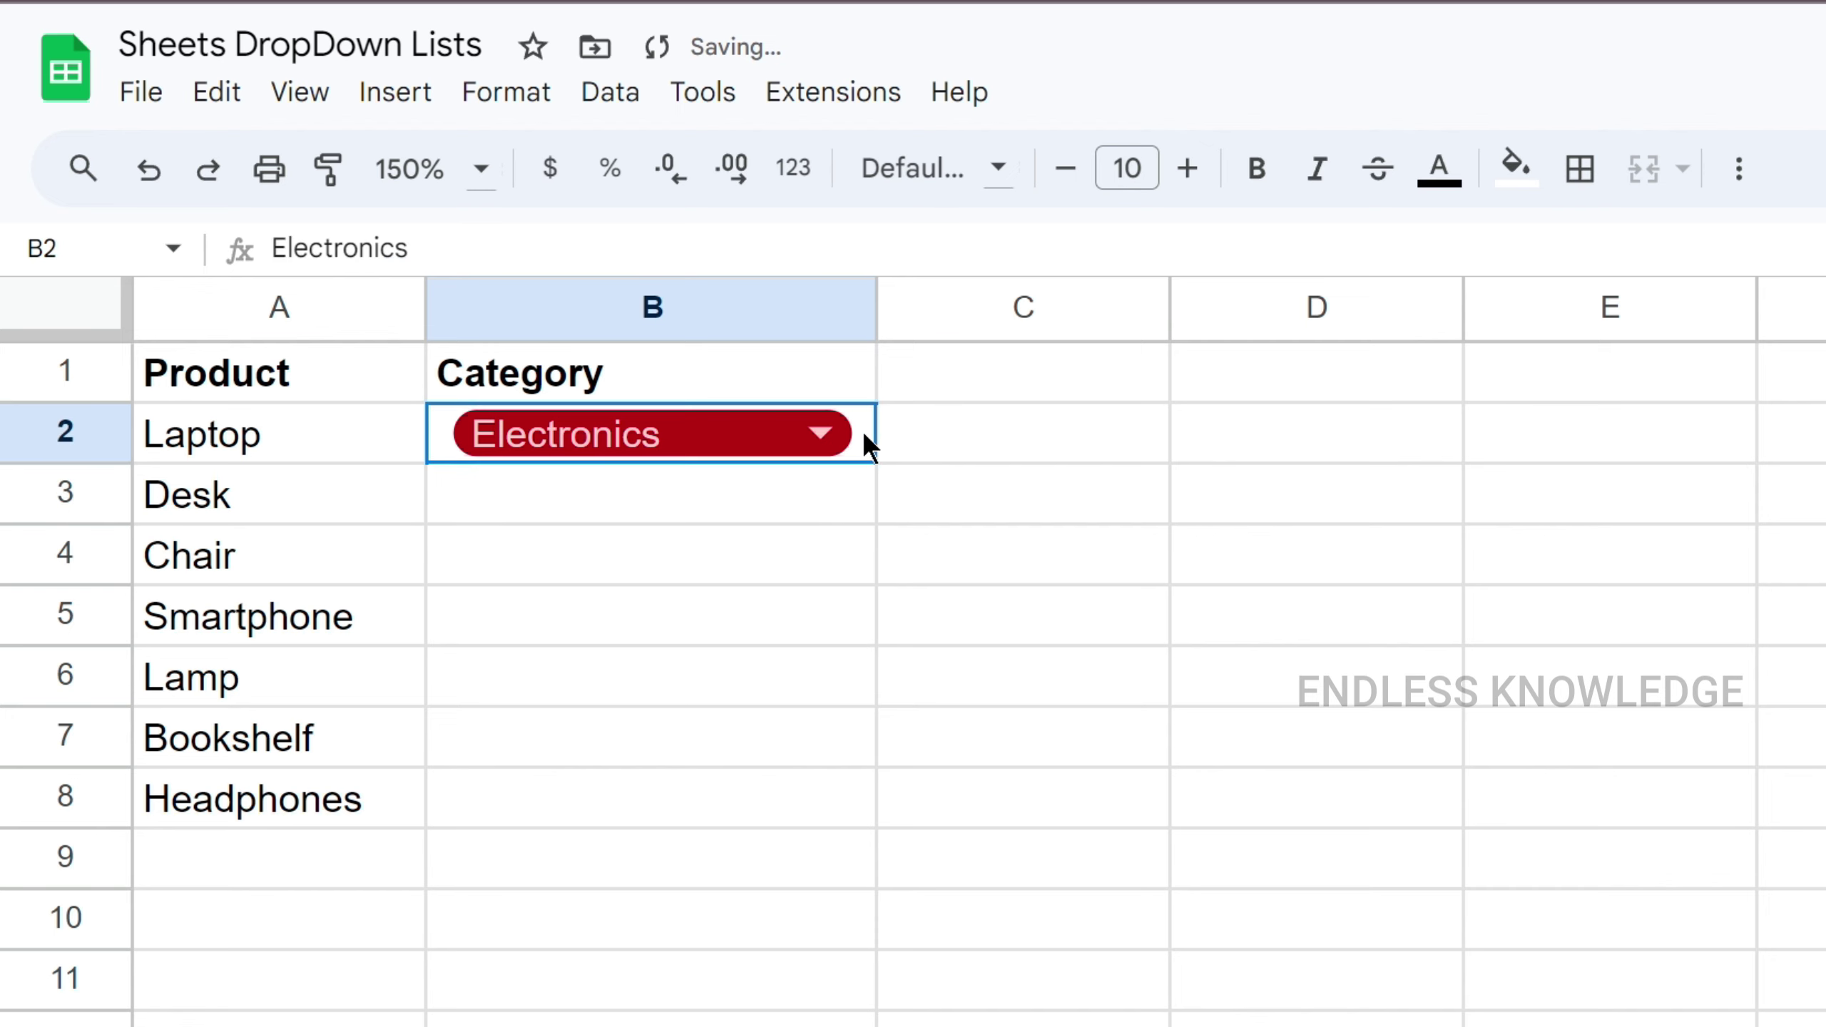
drag(872, 464, 842, 768)
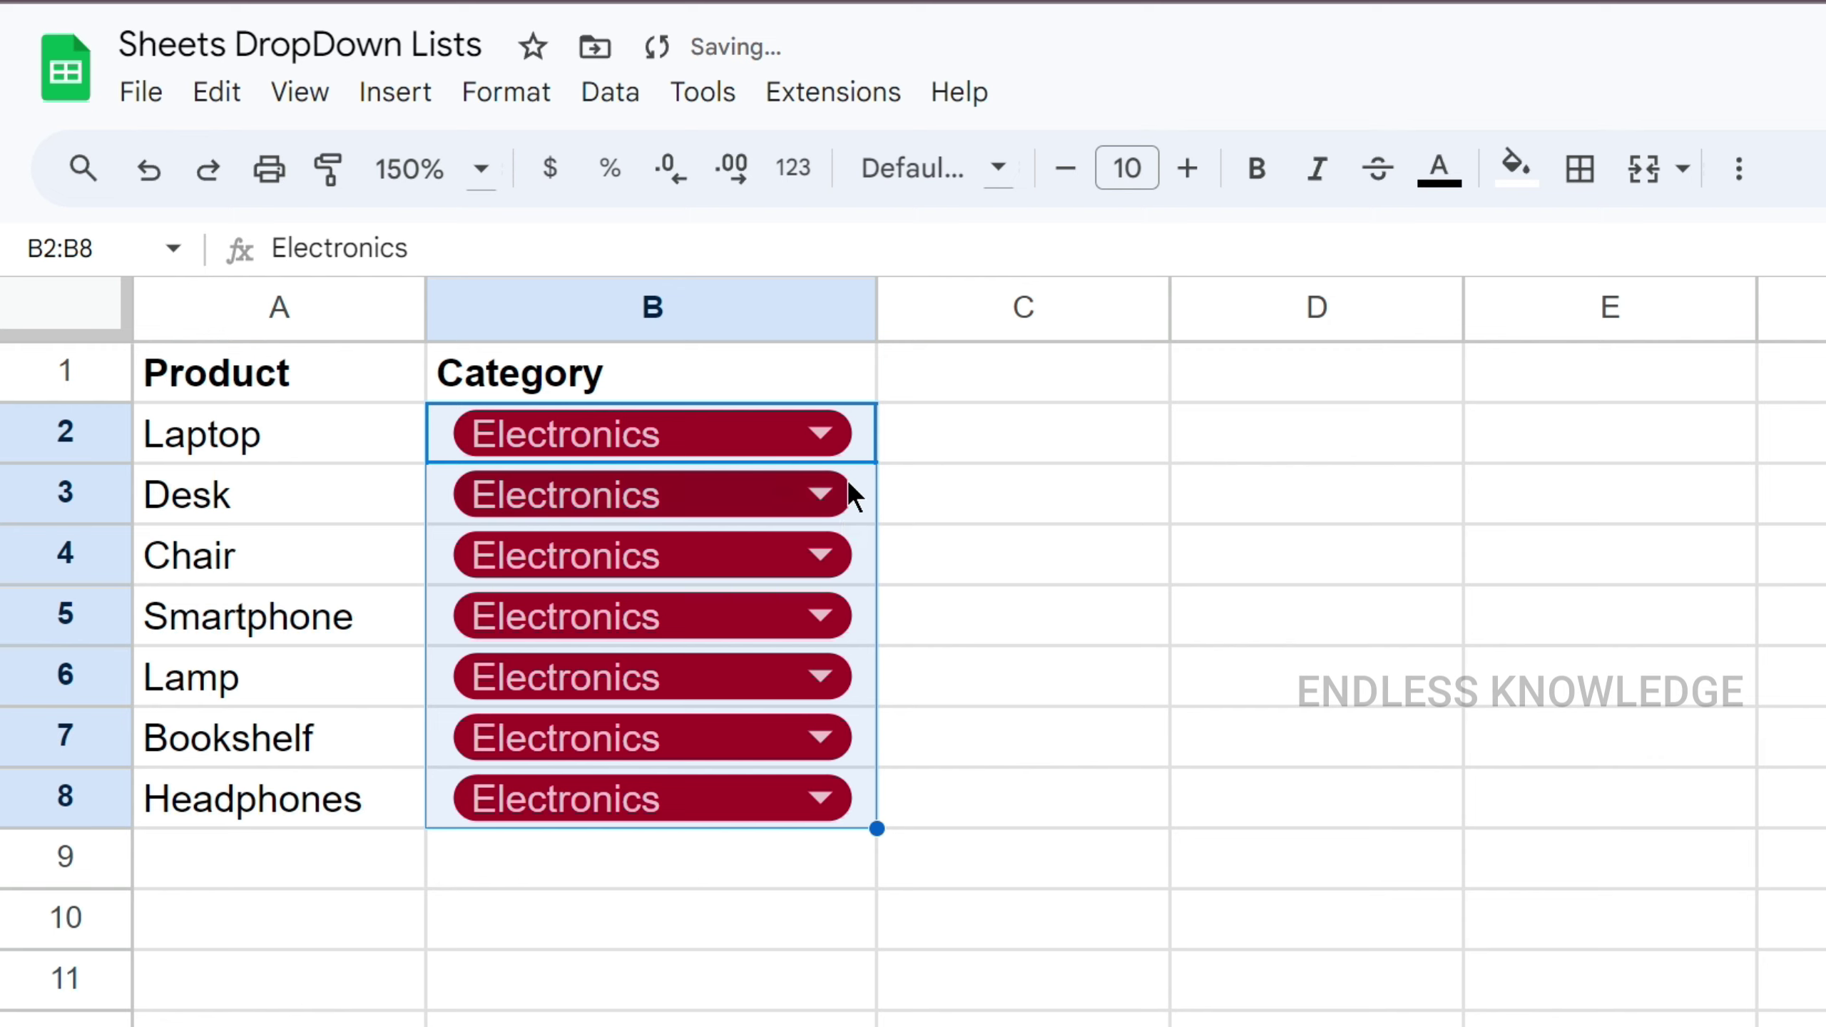
key(Delete)
- Assign categories from the dropdowns: Electronics to Laptop and Smartphone, Furniture to Desk and Chair, and Home & Living to Lamp
click(801, 442)
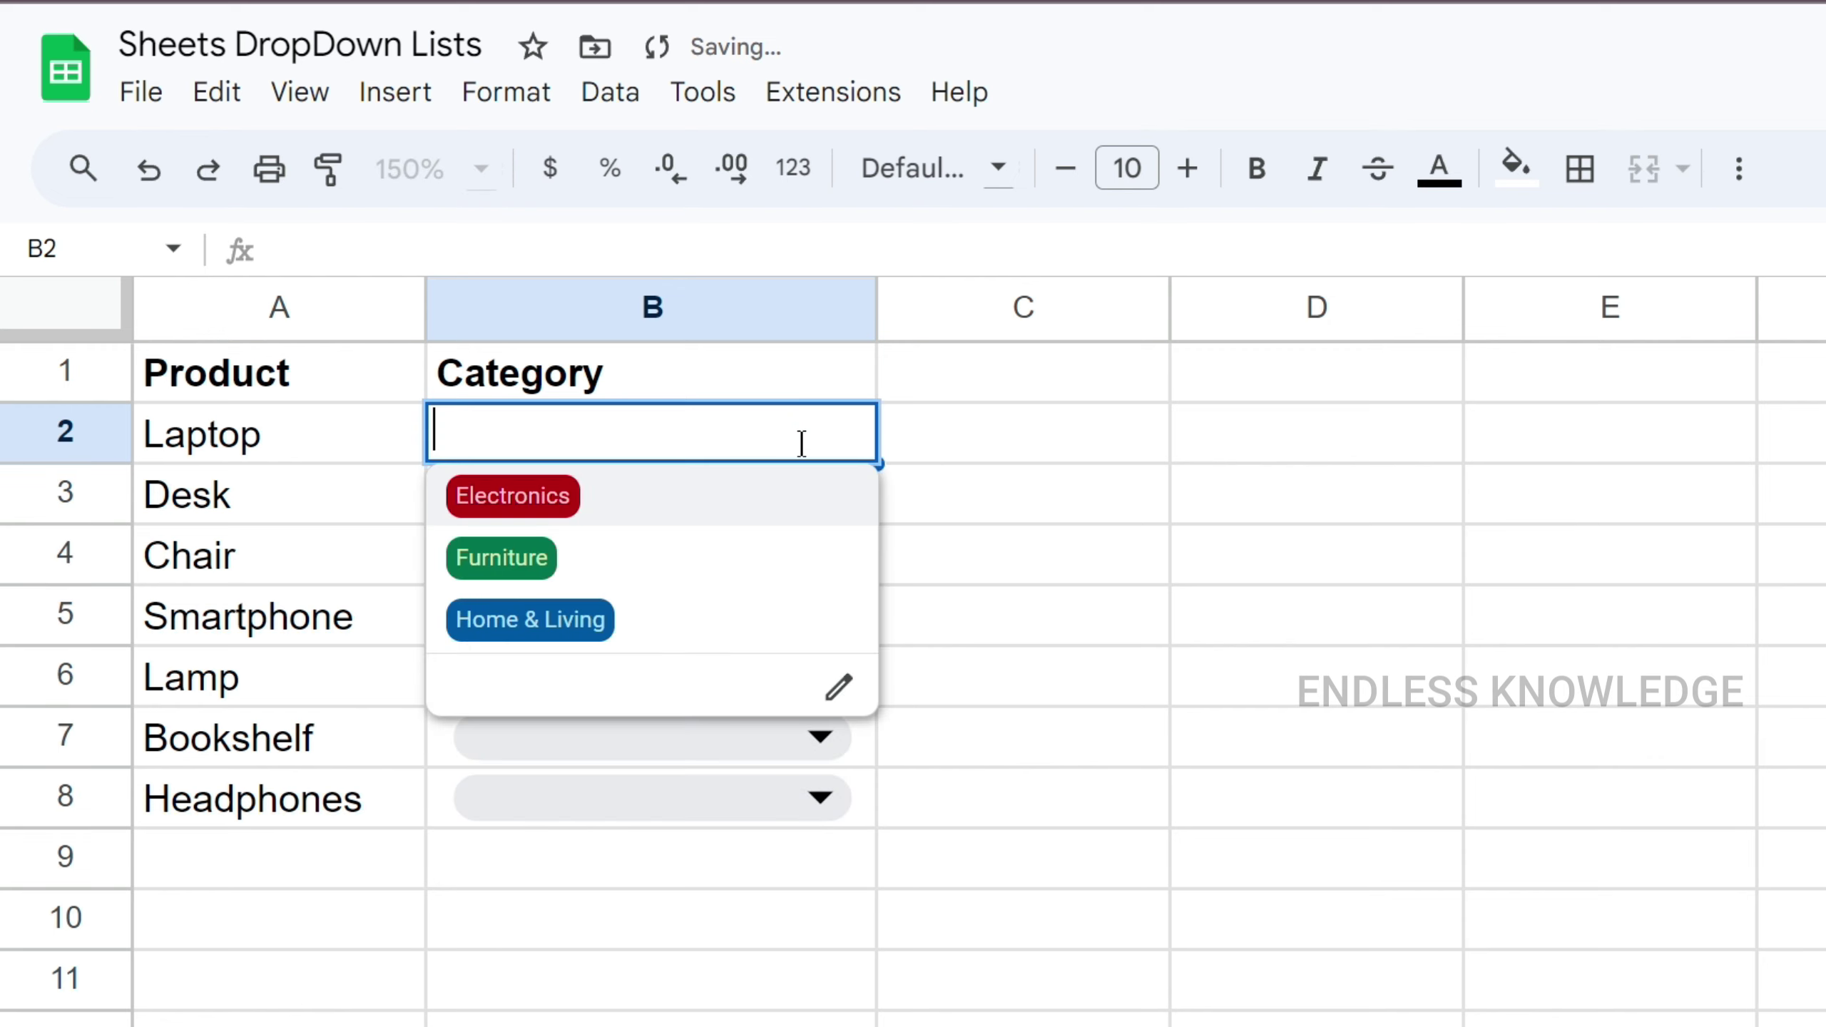
click(687, 508)
click(755, 495)
click(545, 633)
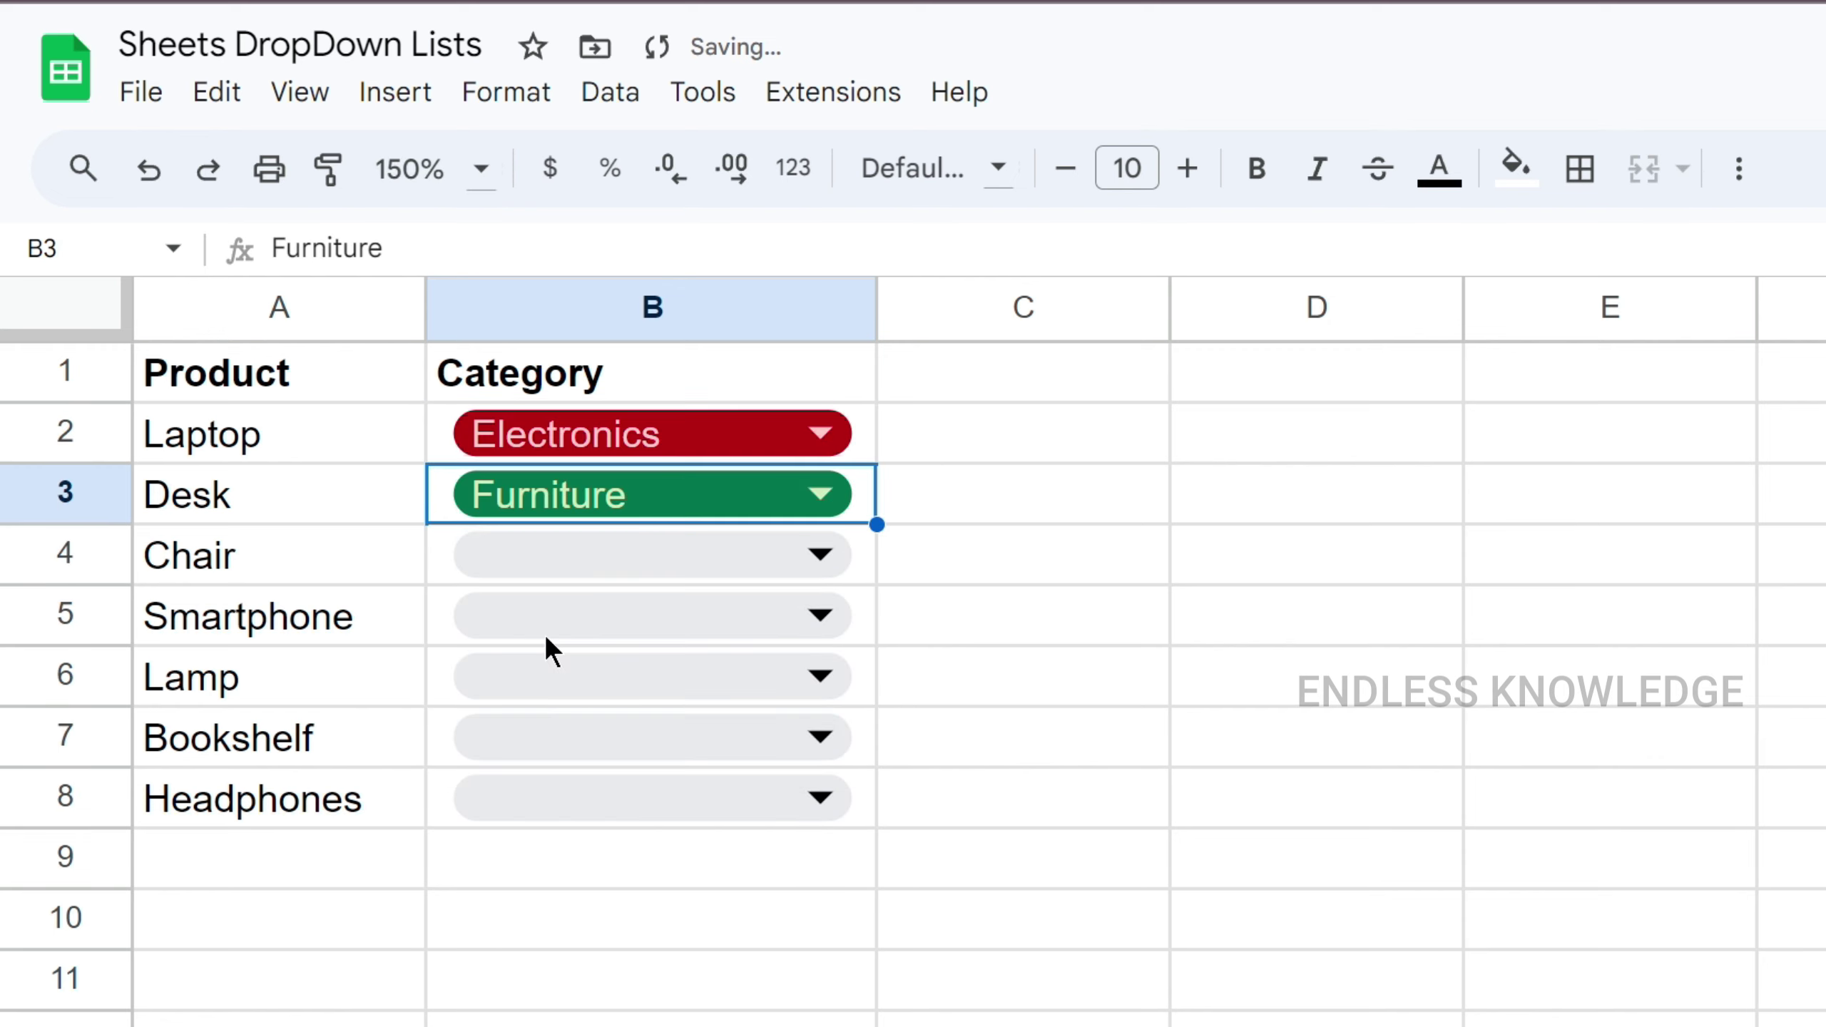
click(608, 552)
click(537, 680)
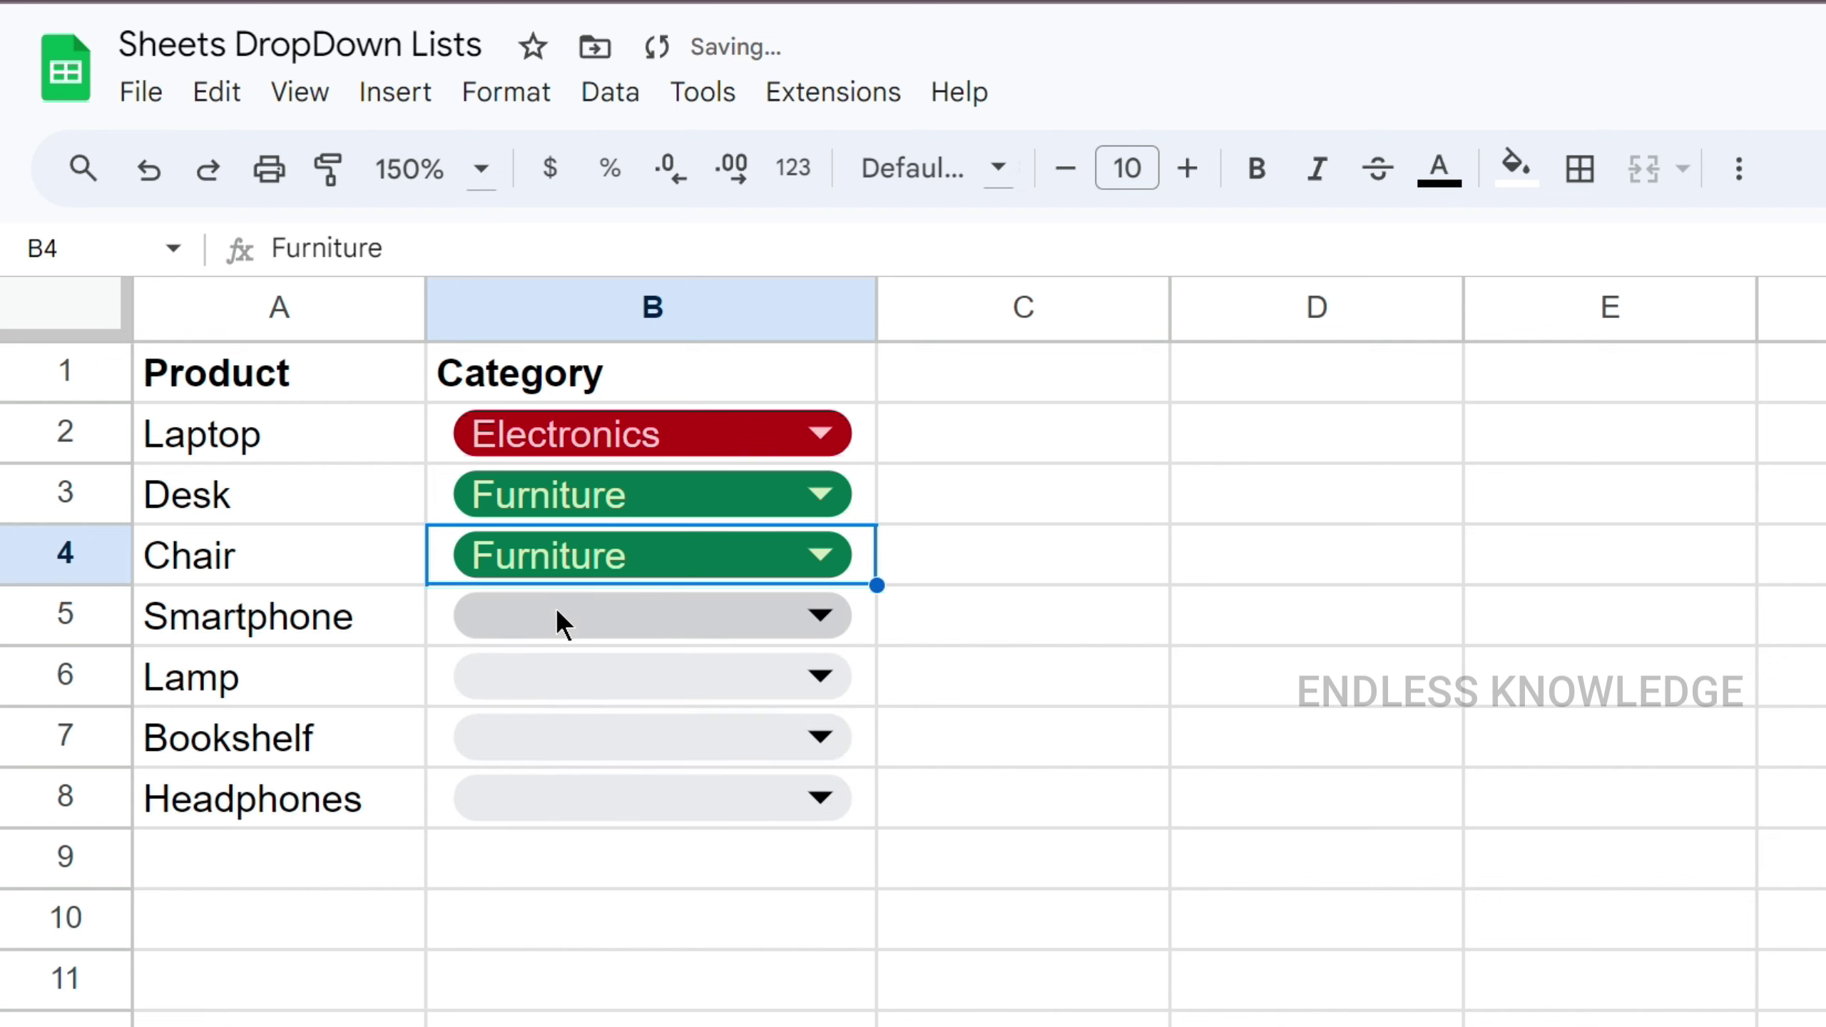
click(556, 606)
click(537, 675)
click(550, 676)
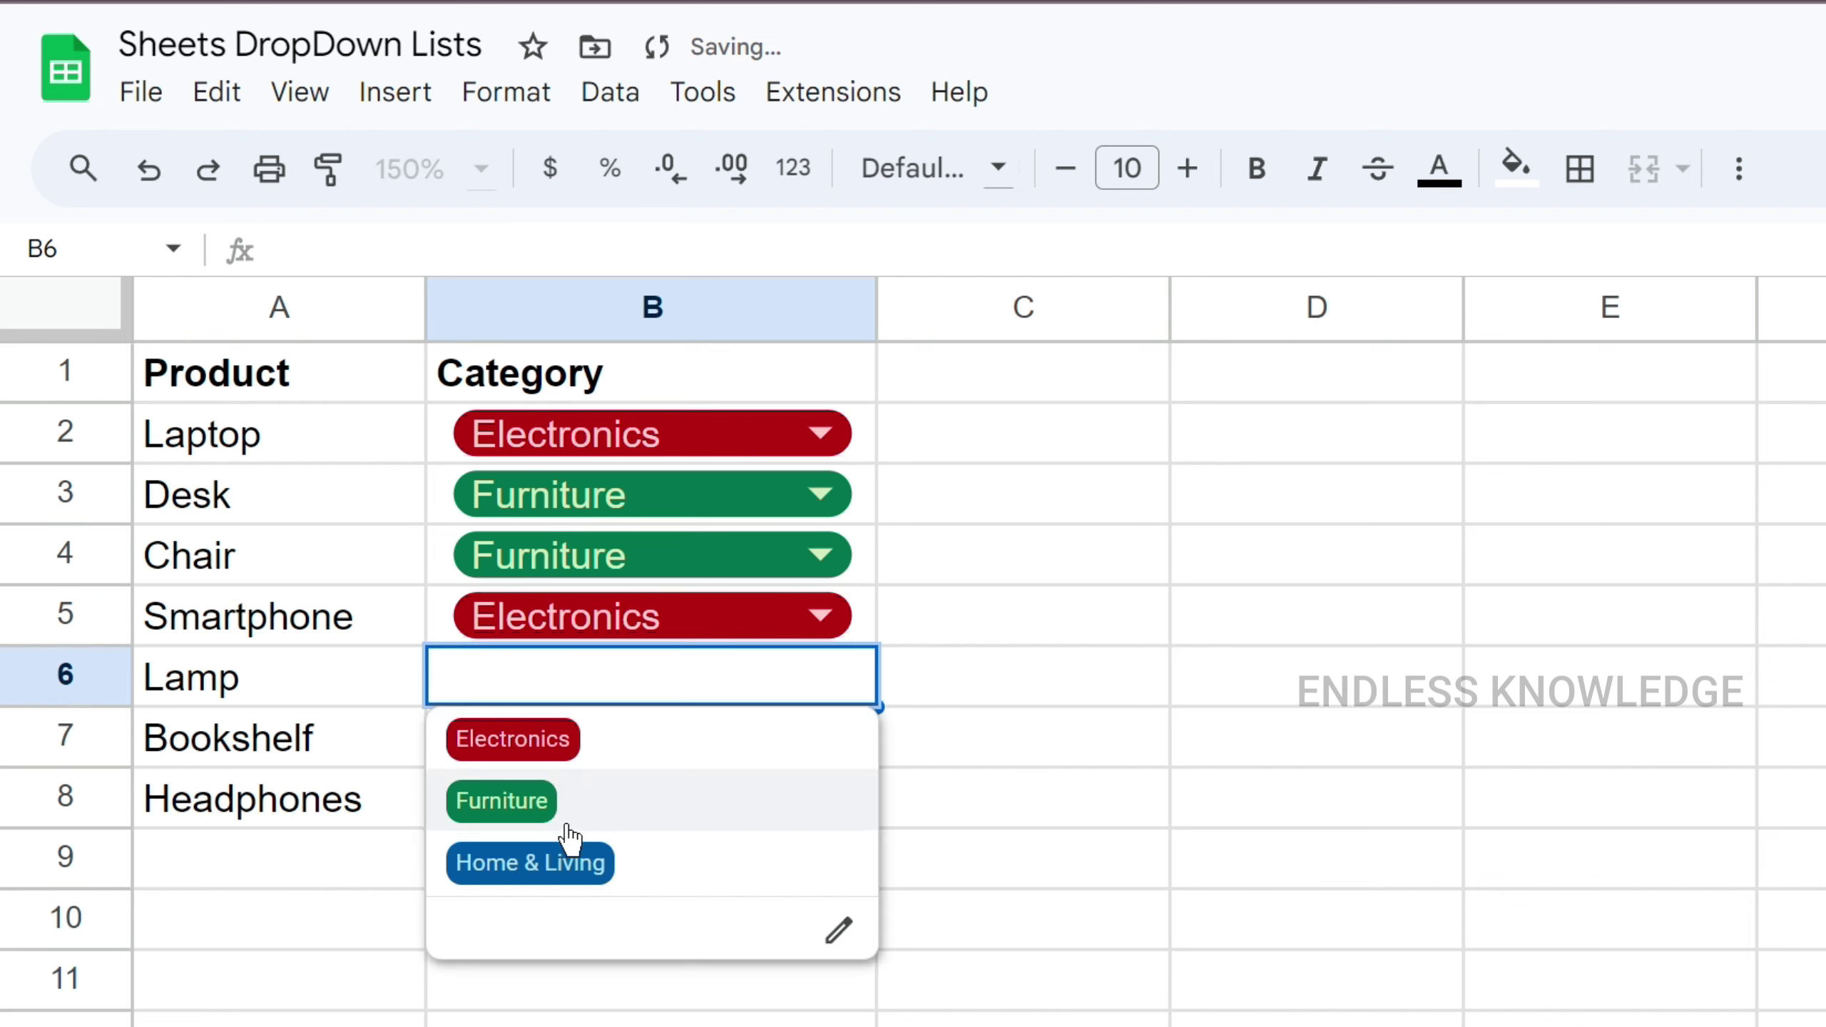
click(569, 859)
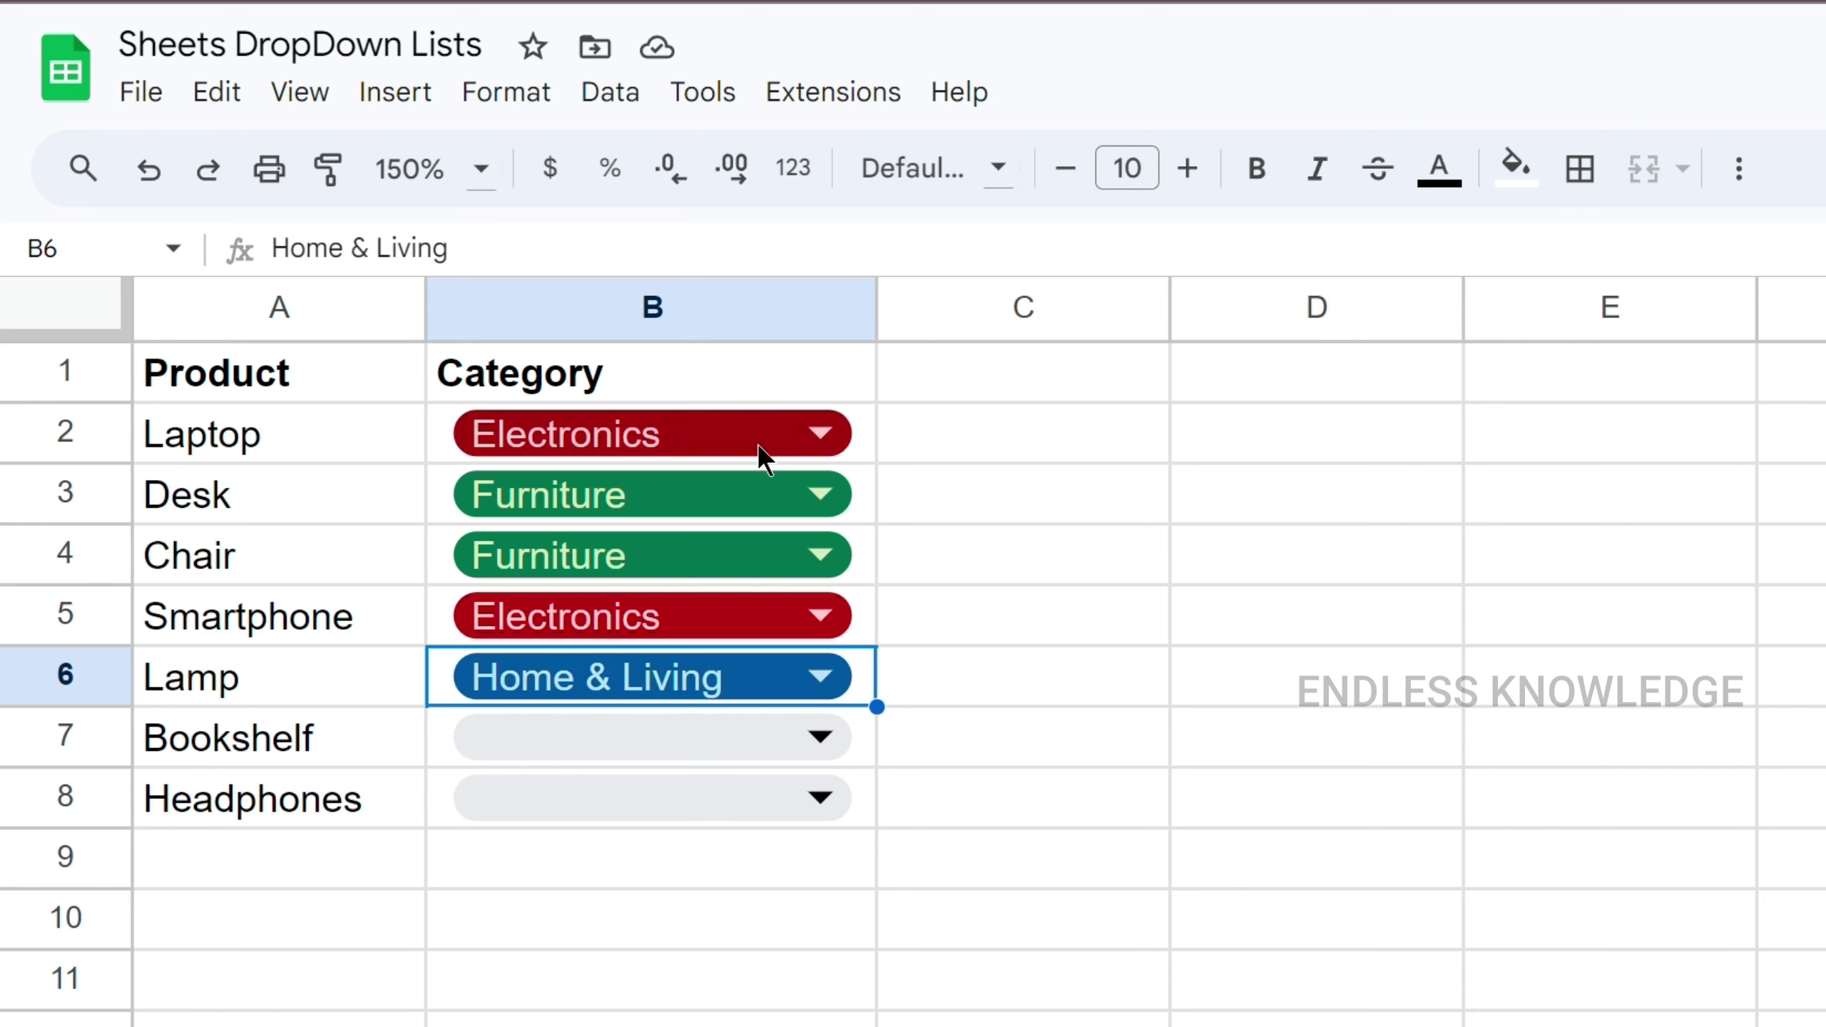
- Change the display style of the B2 category dropdown to Arrow and apply the change to all matching dropdowns
click(821, 436)
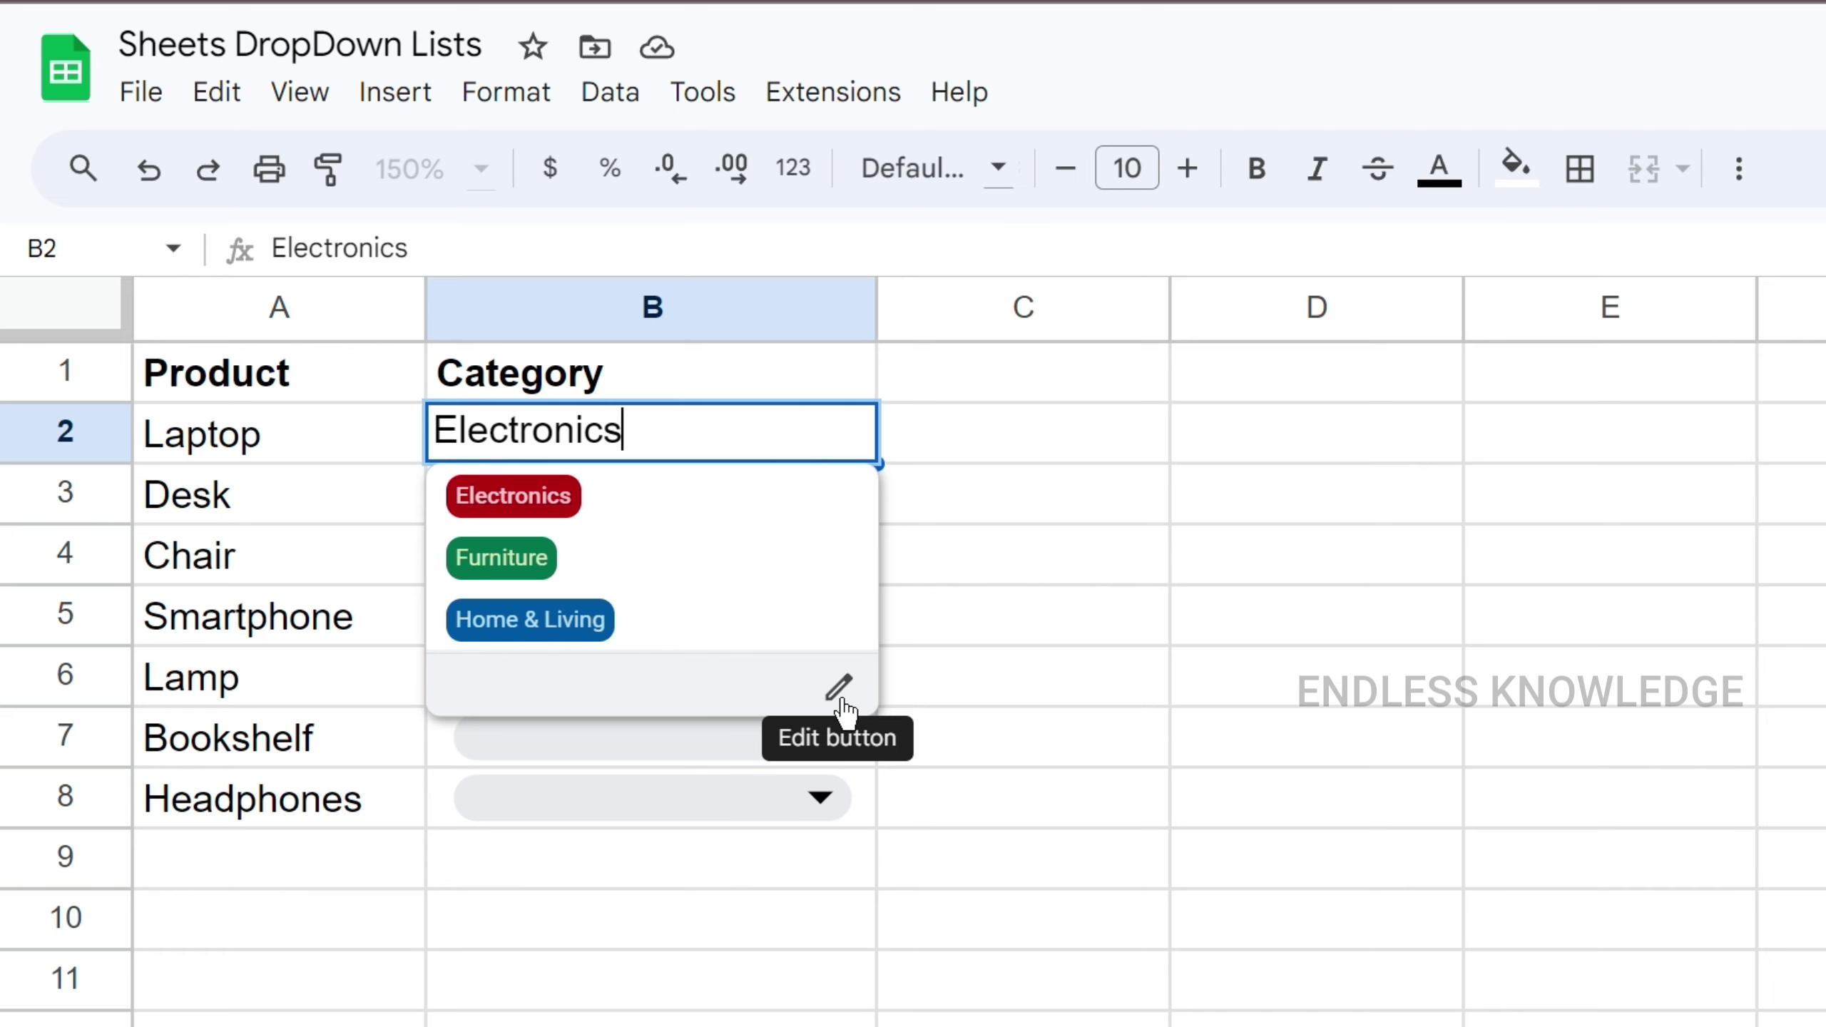
key(Escape)
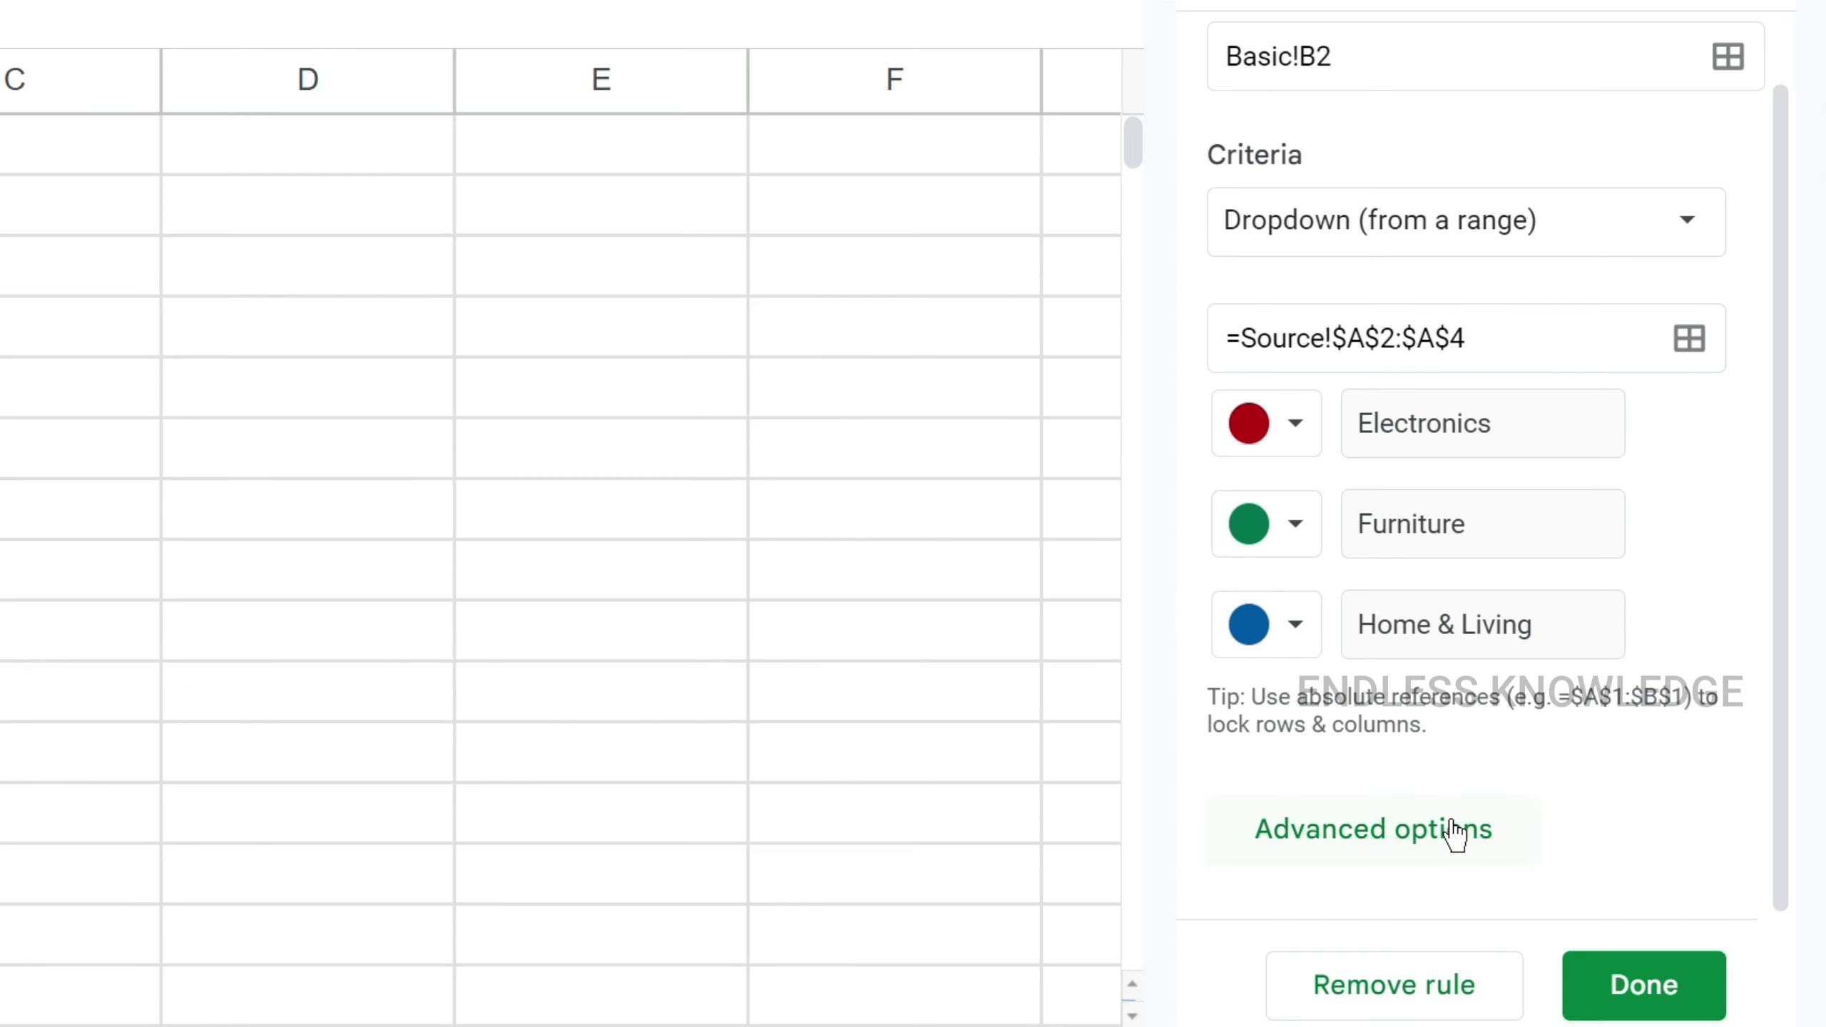
click(1444, 835)
scroll(1674, 543, down, 5)
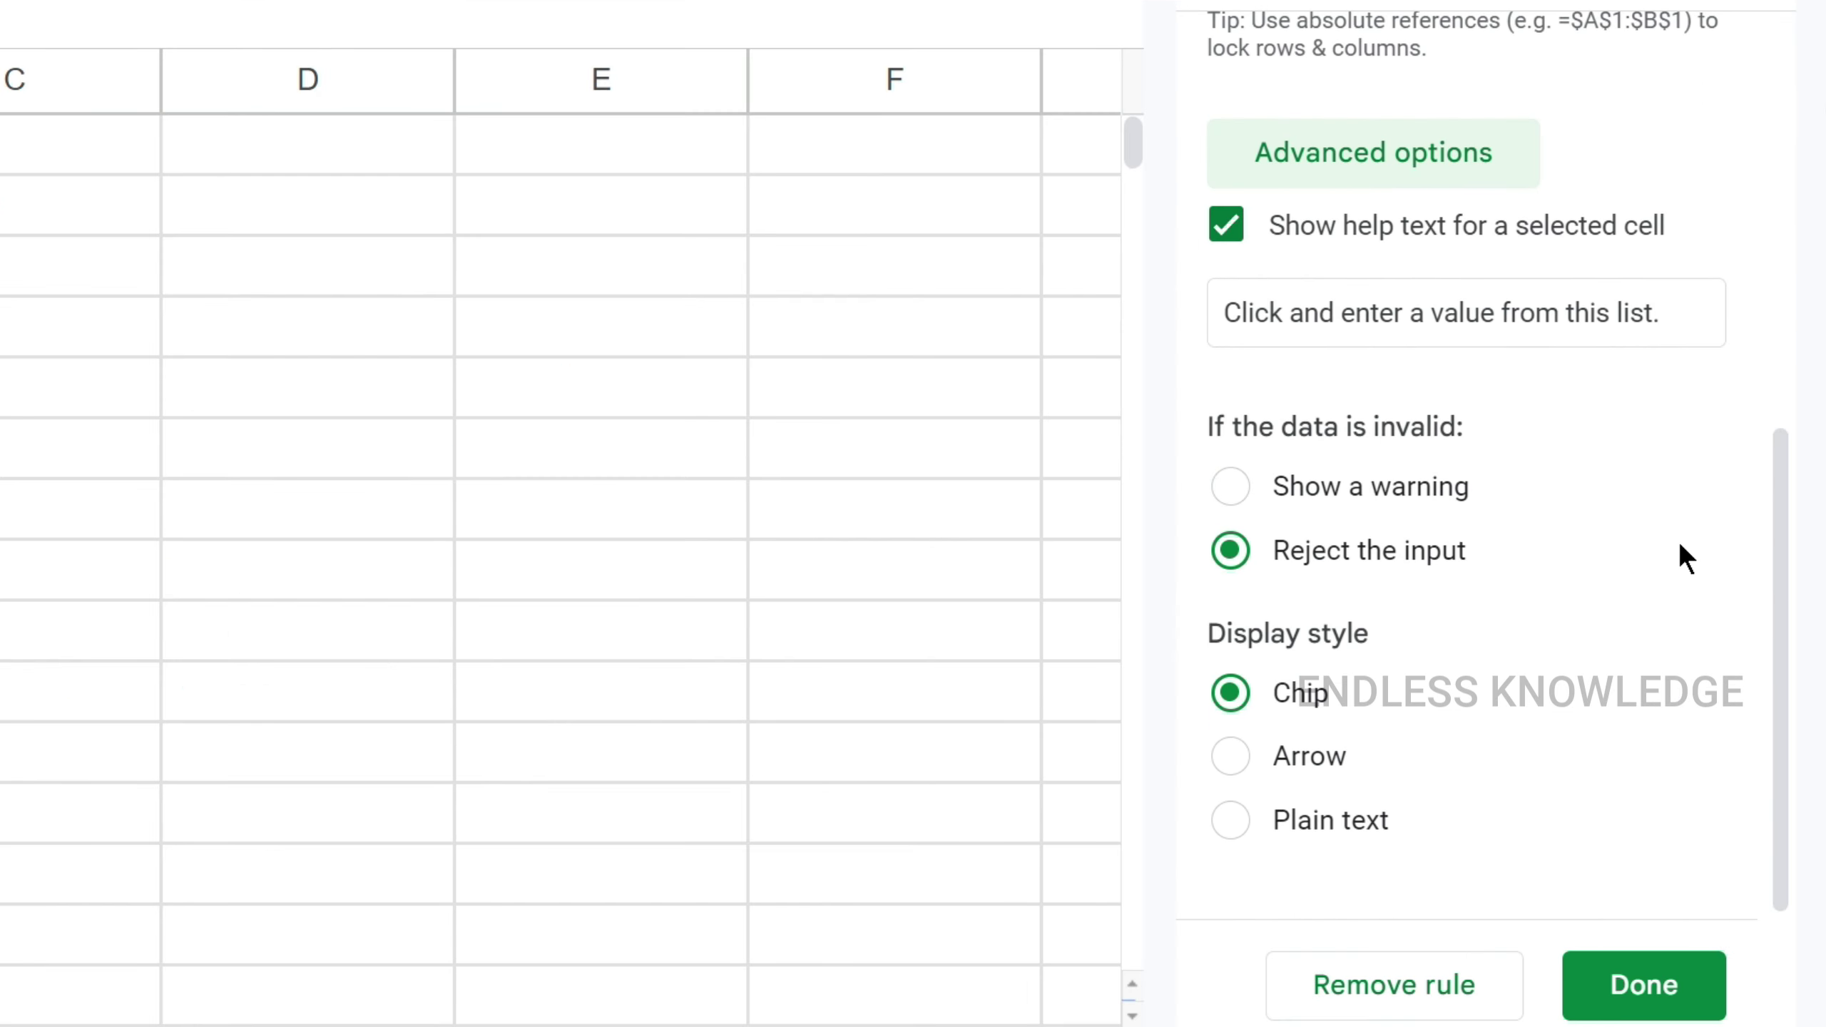
click(1292, 759)
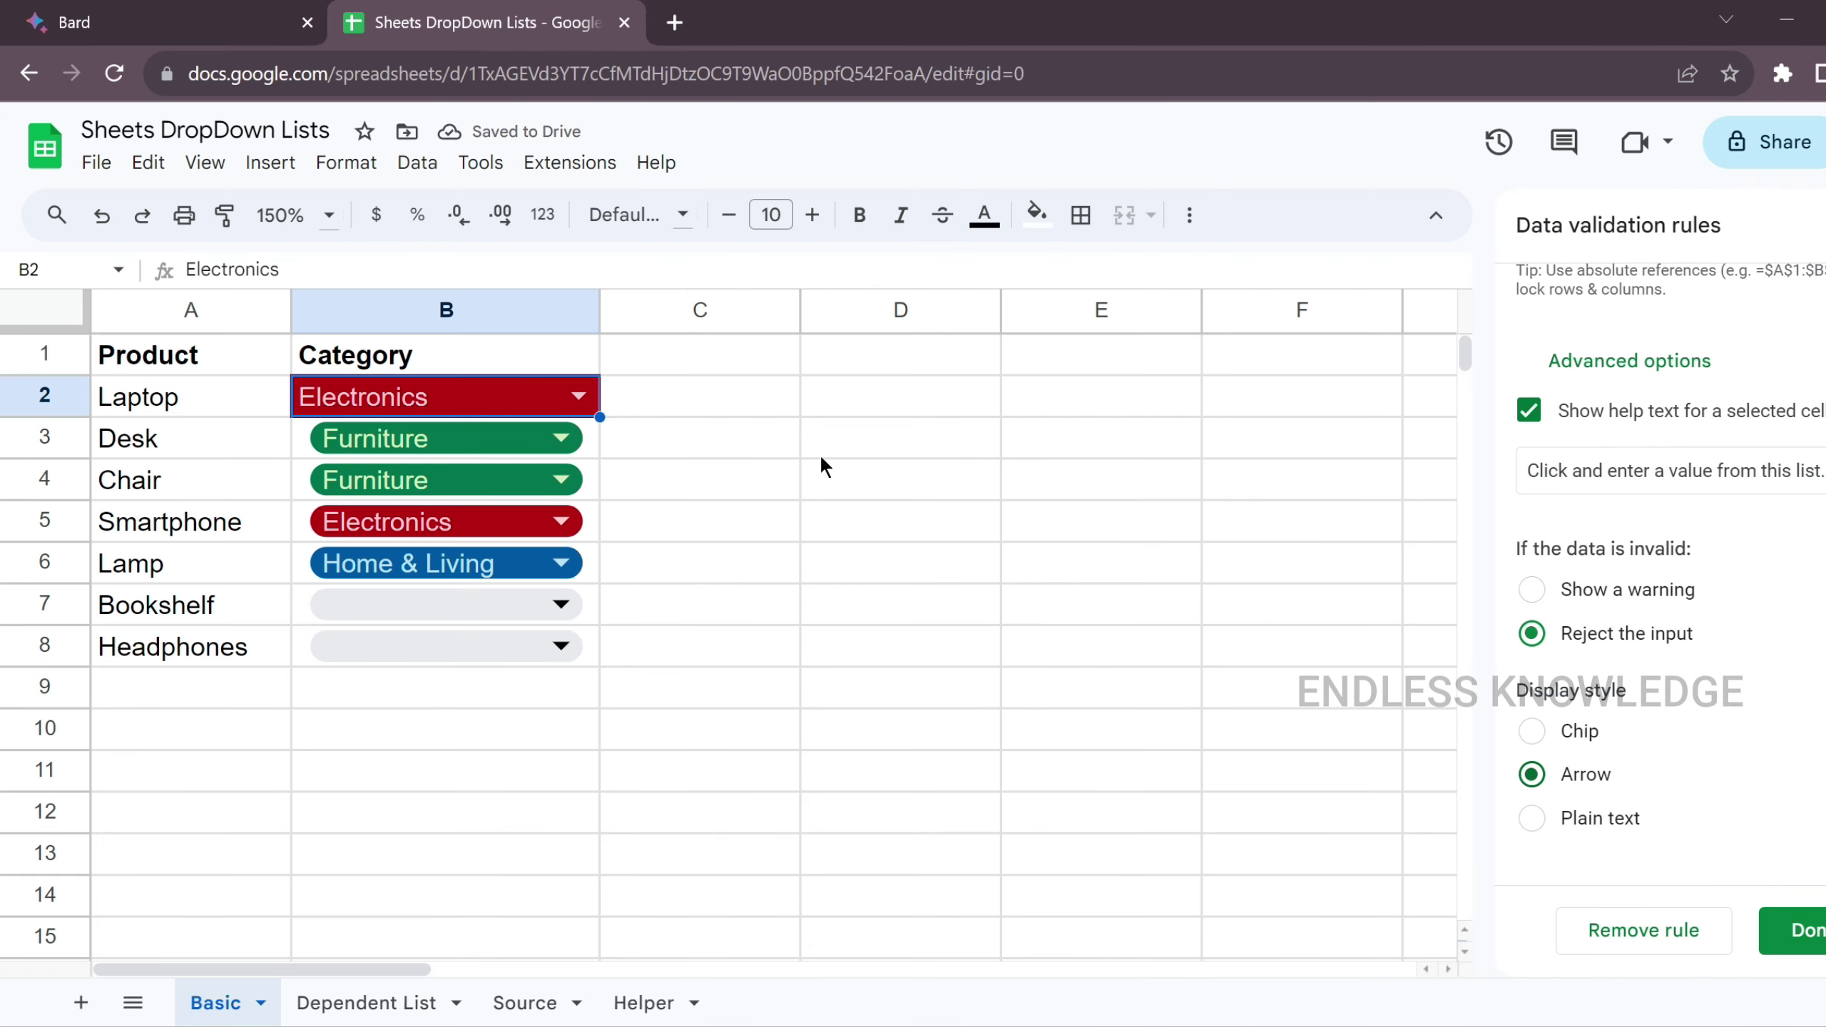
scroll(1820, 601, up, 1)
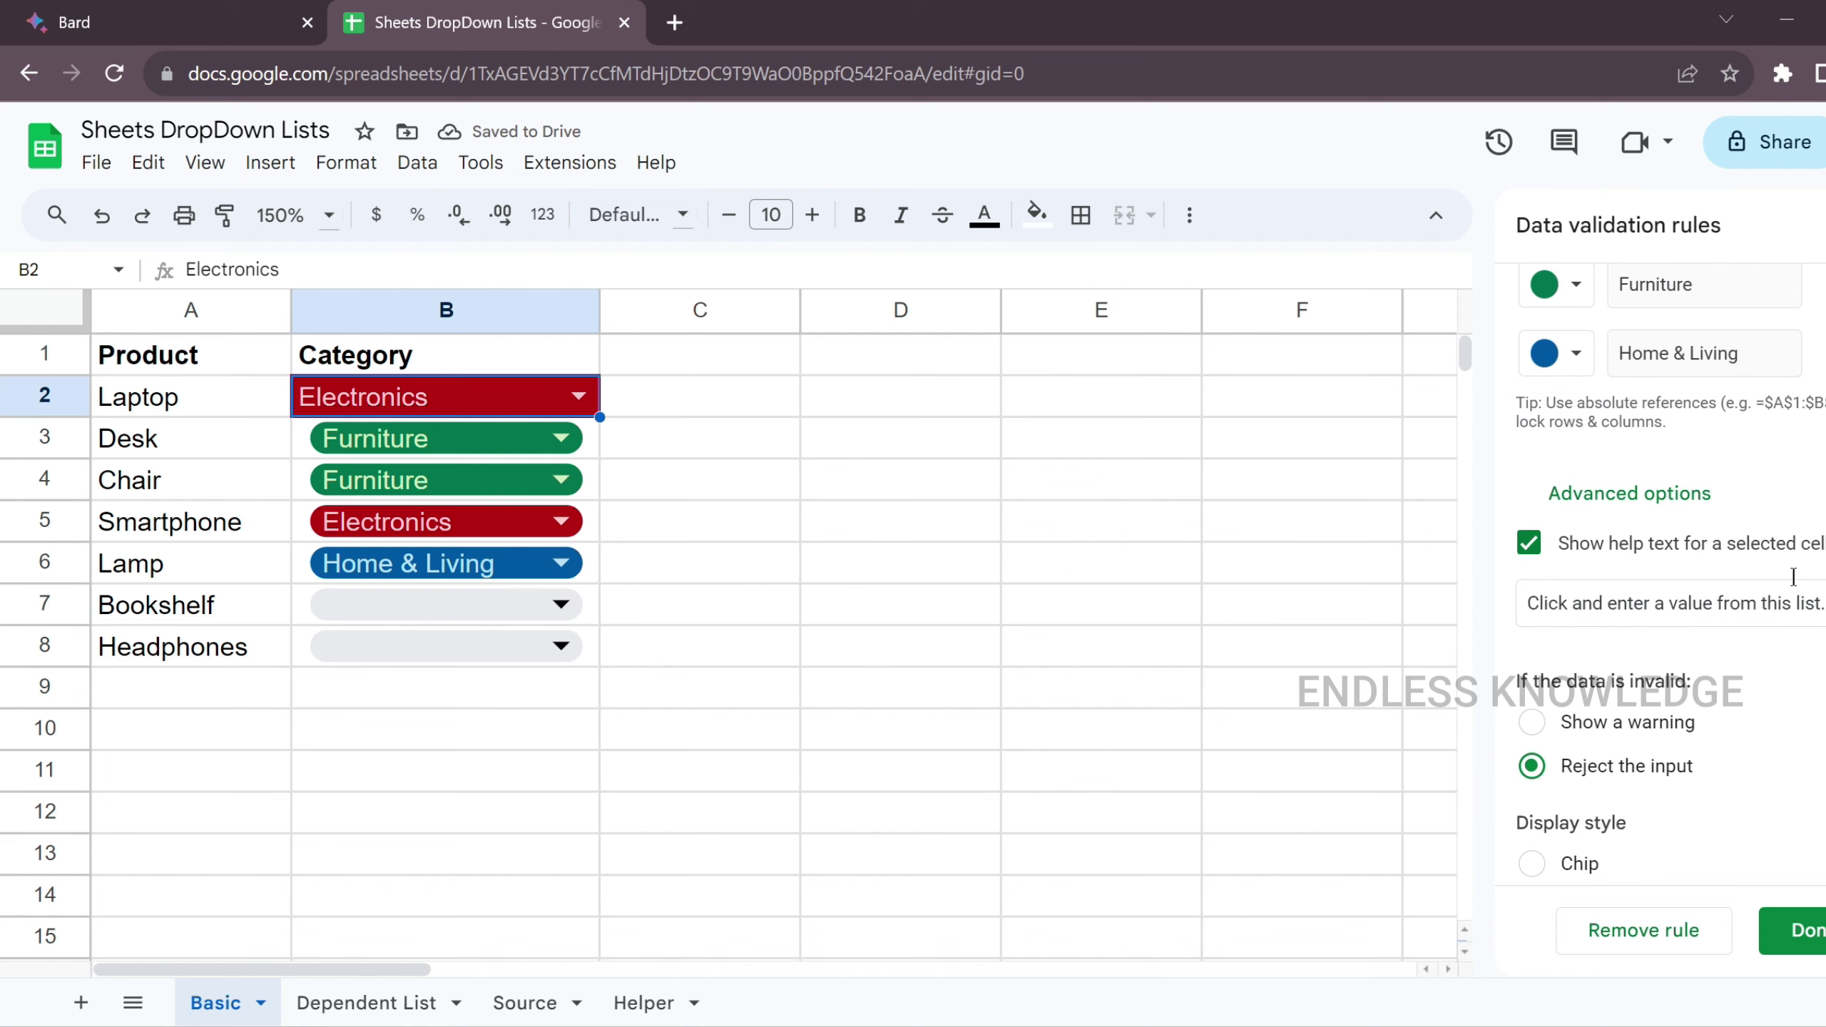
scroll(1801, 701, down, 1)
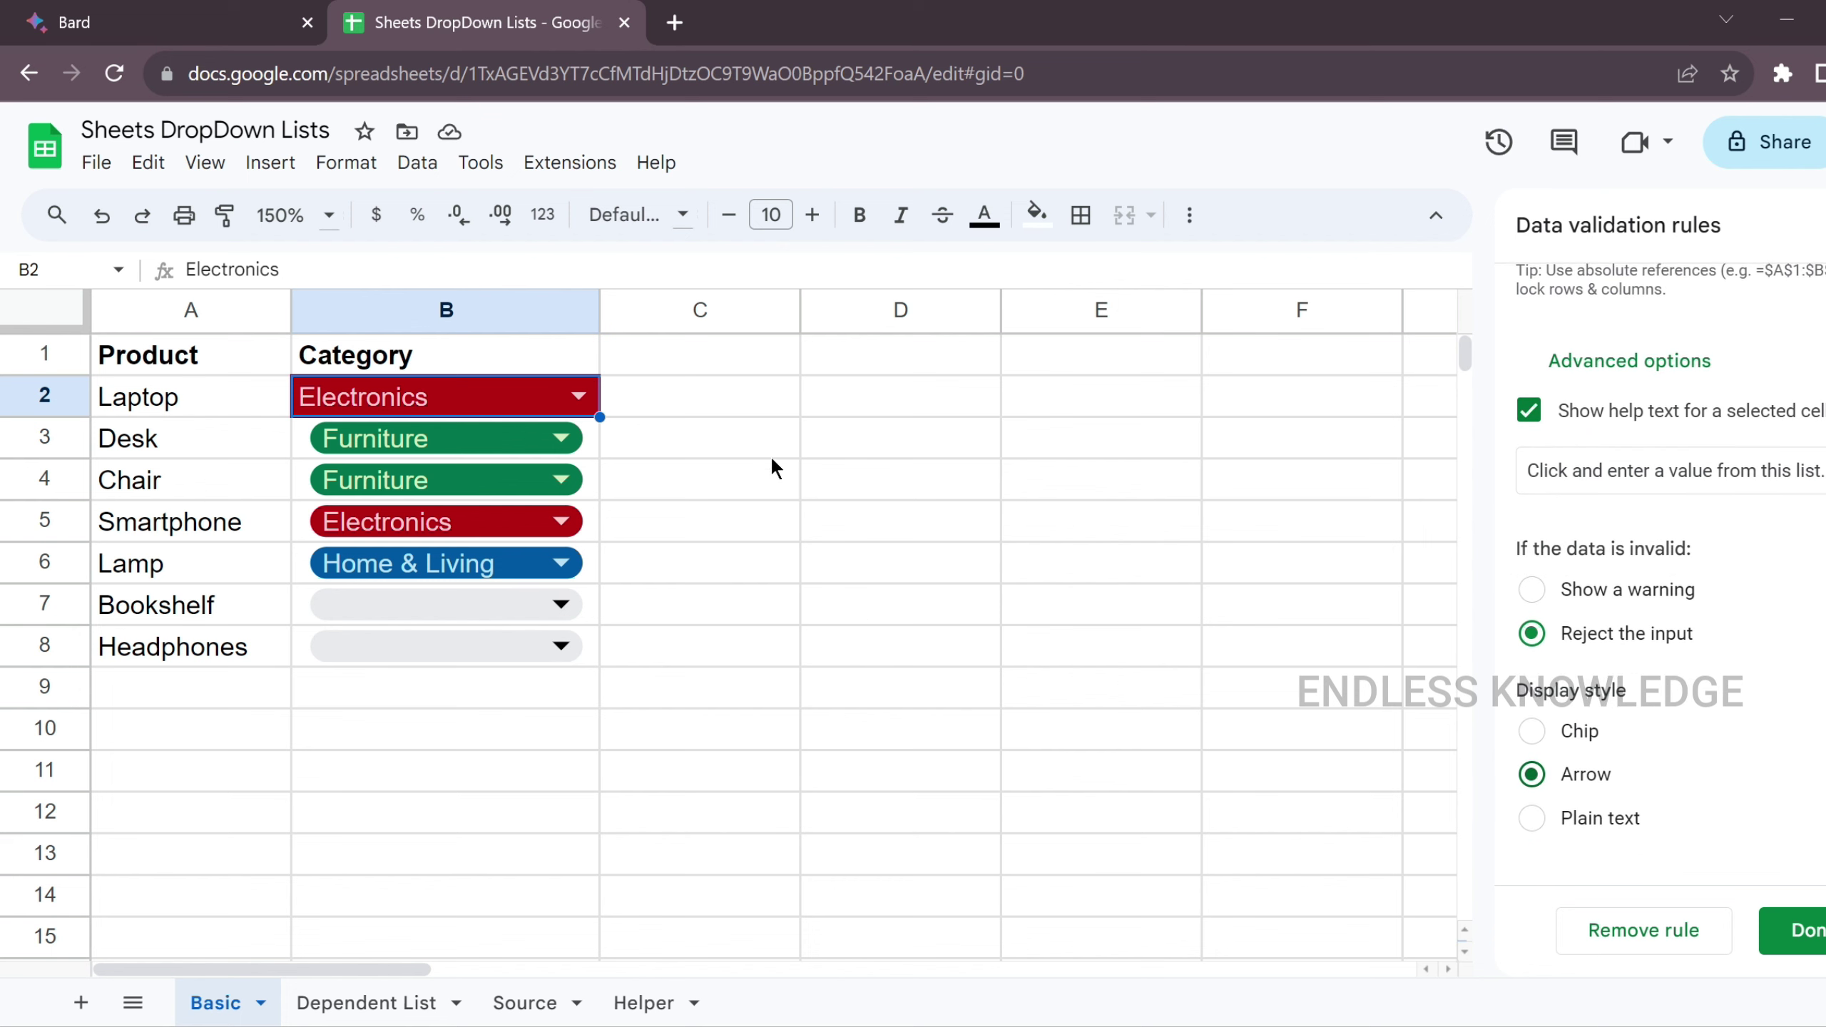
click(1789, 932)
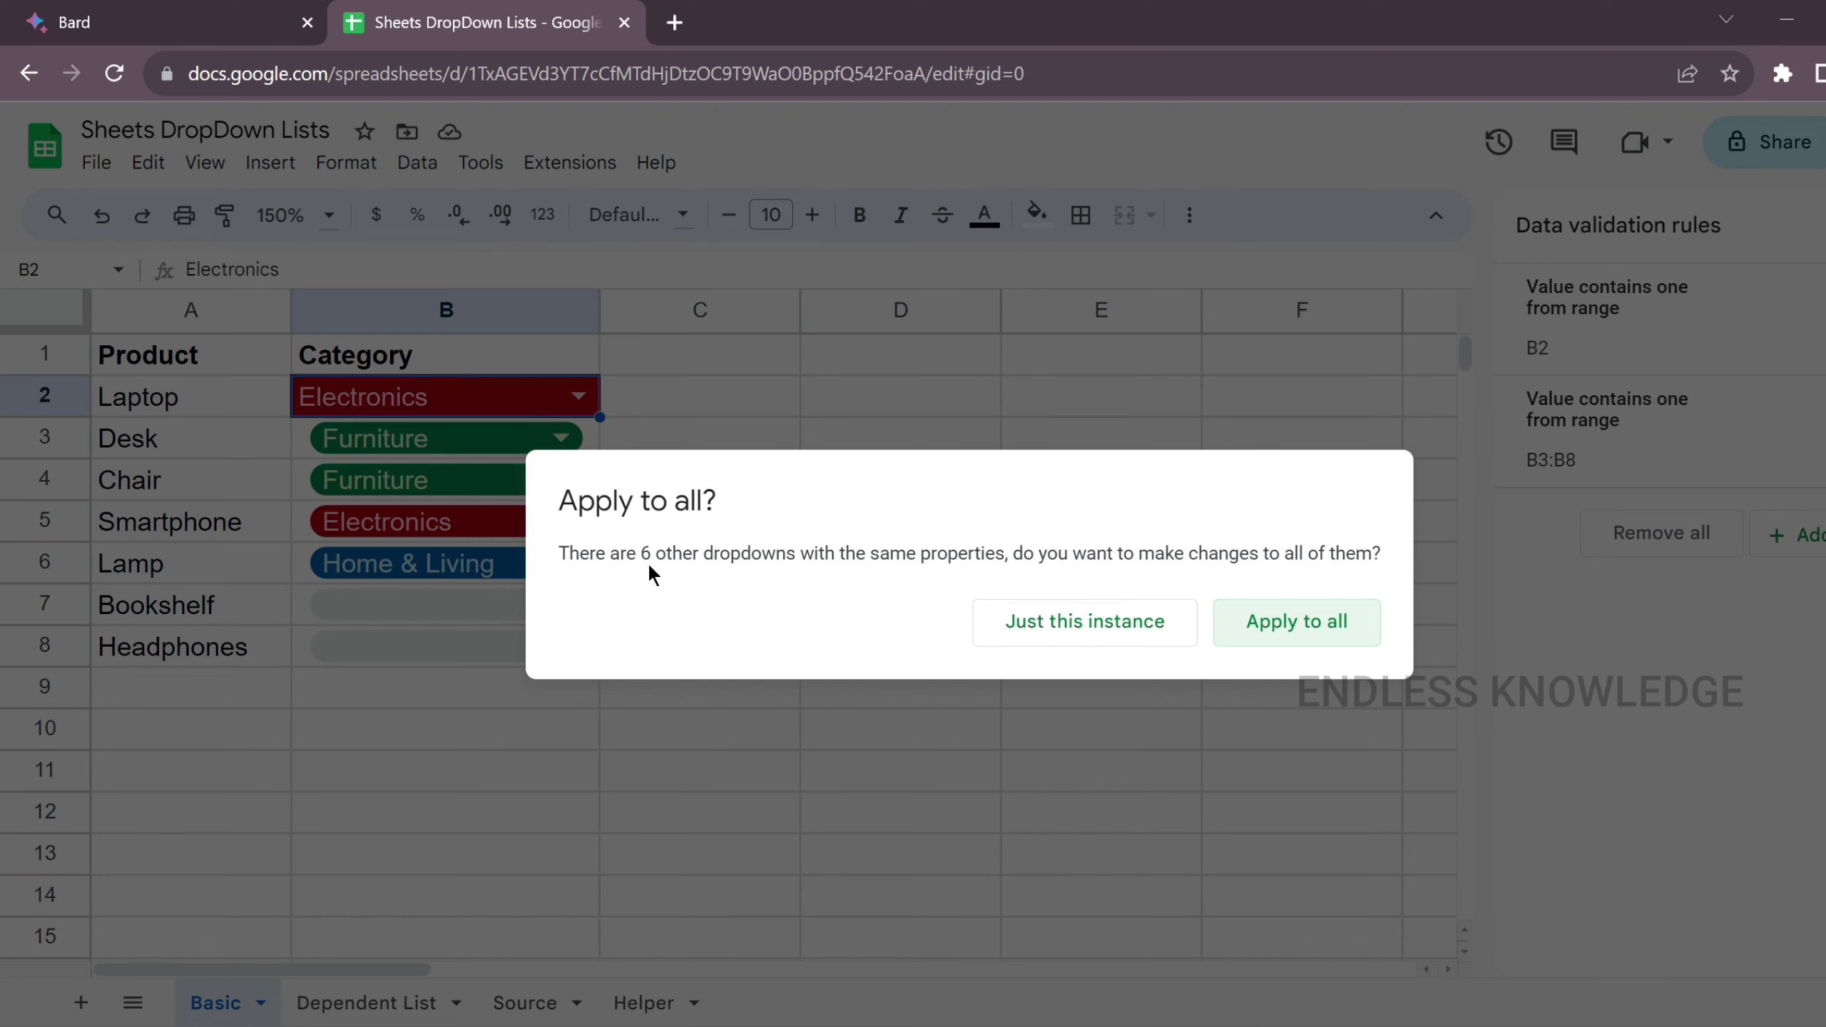
click(1296, 622)
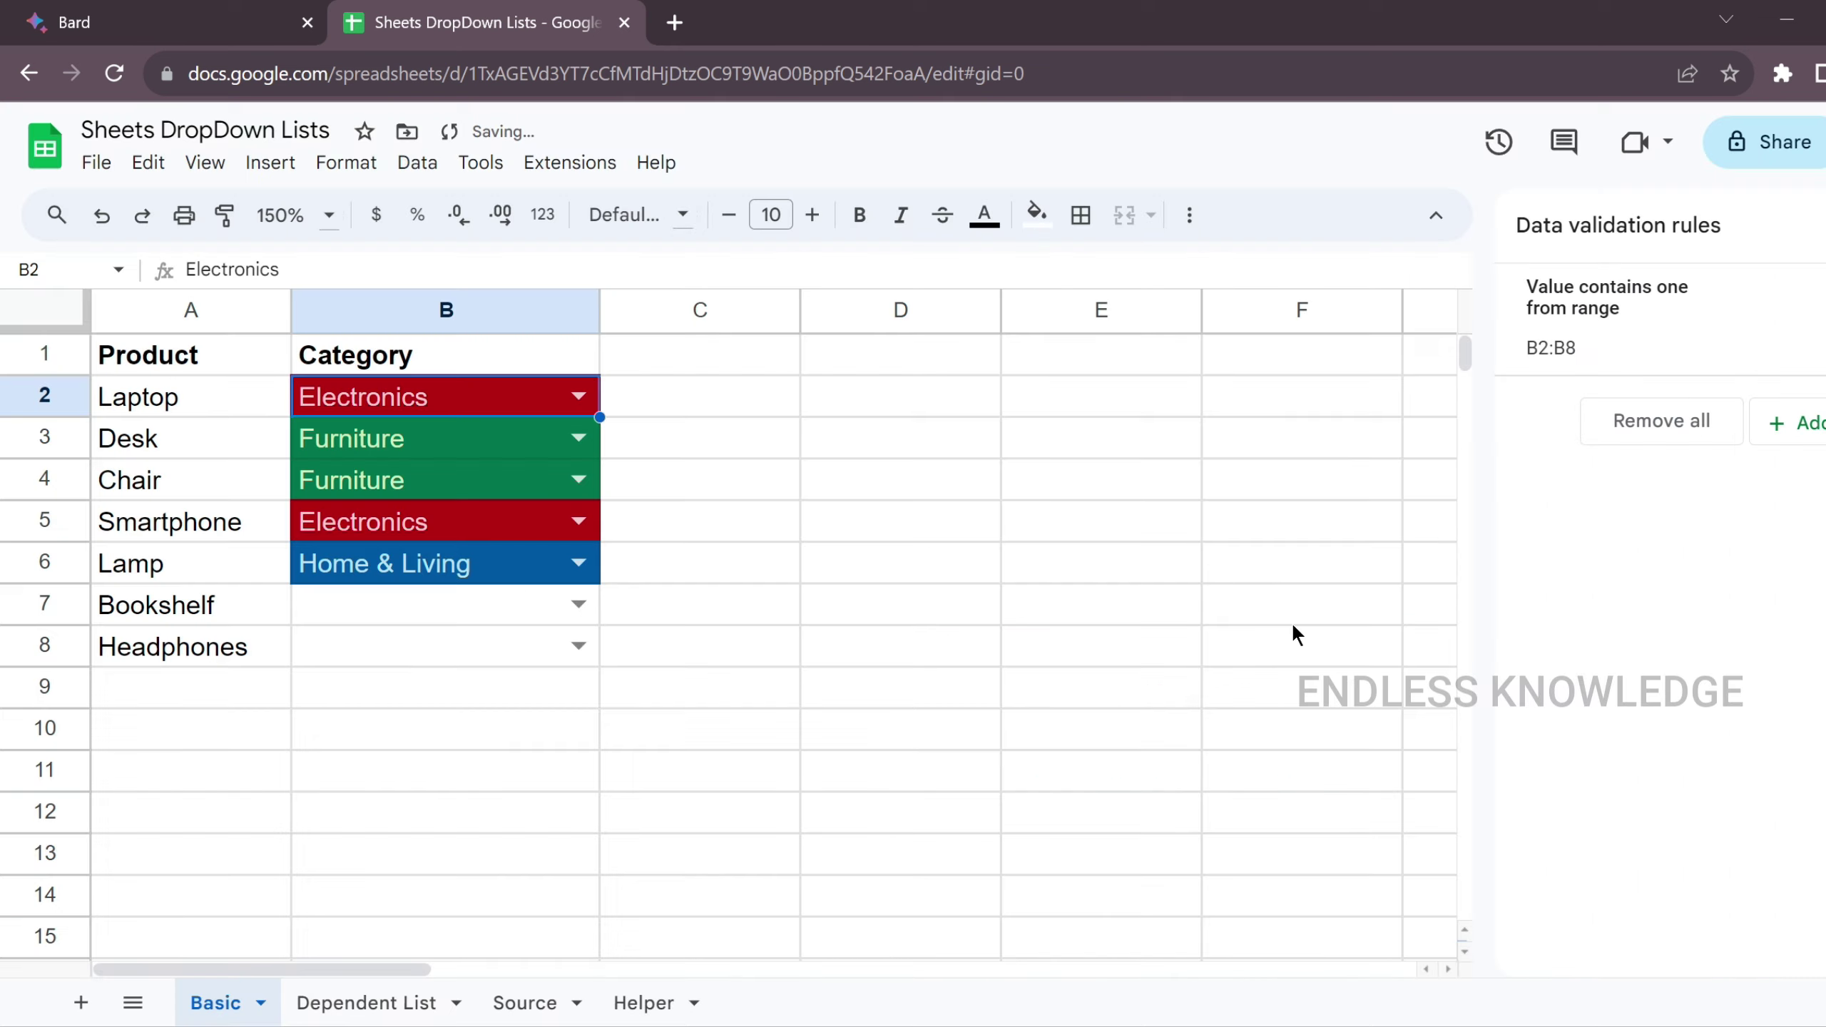
- Clear the categories in B2:B8 and apply the Plain text display style to all of their dropdowns
drag(546, 403, 545, 655)
key(Delete)
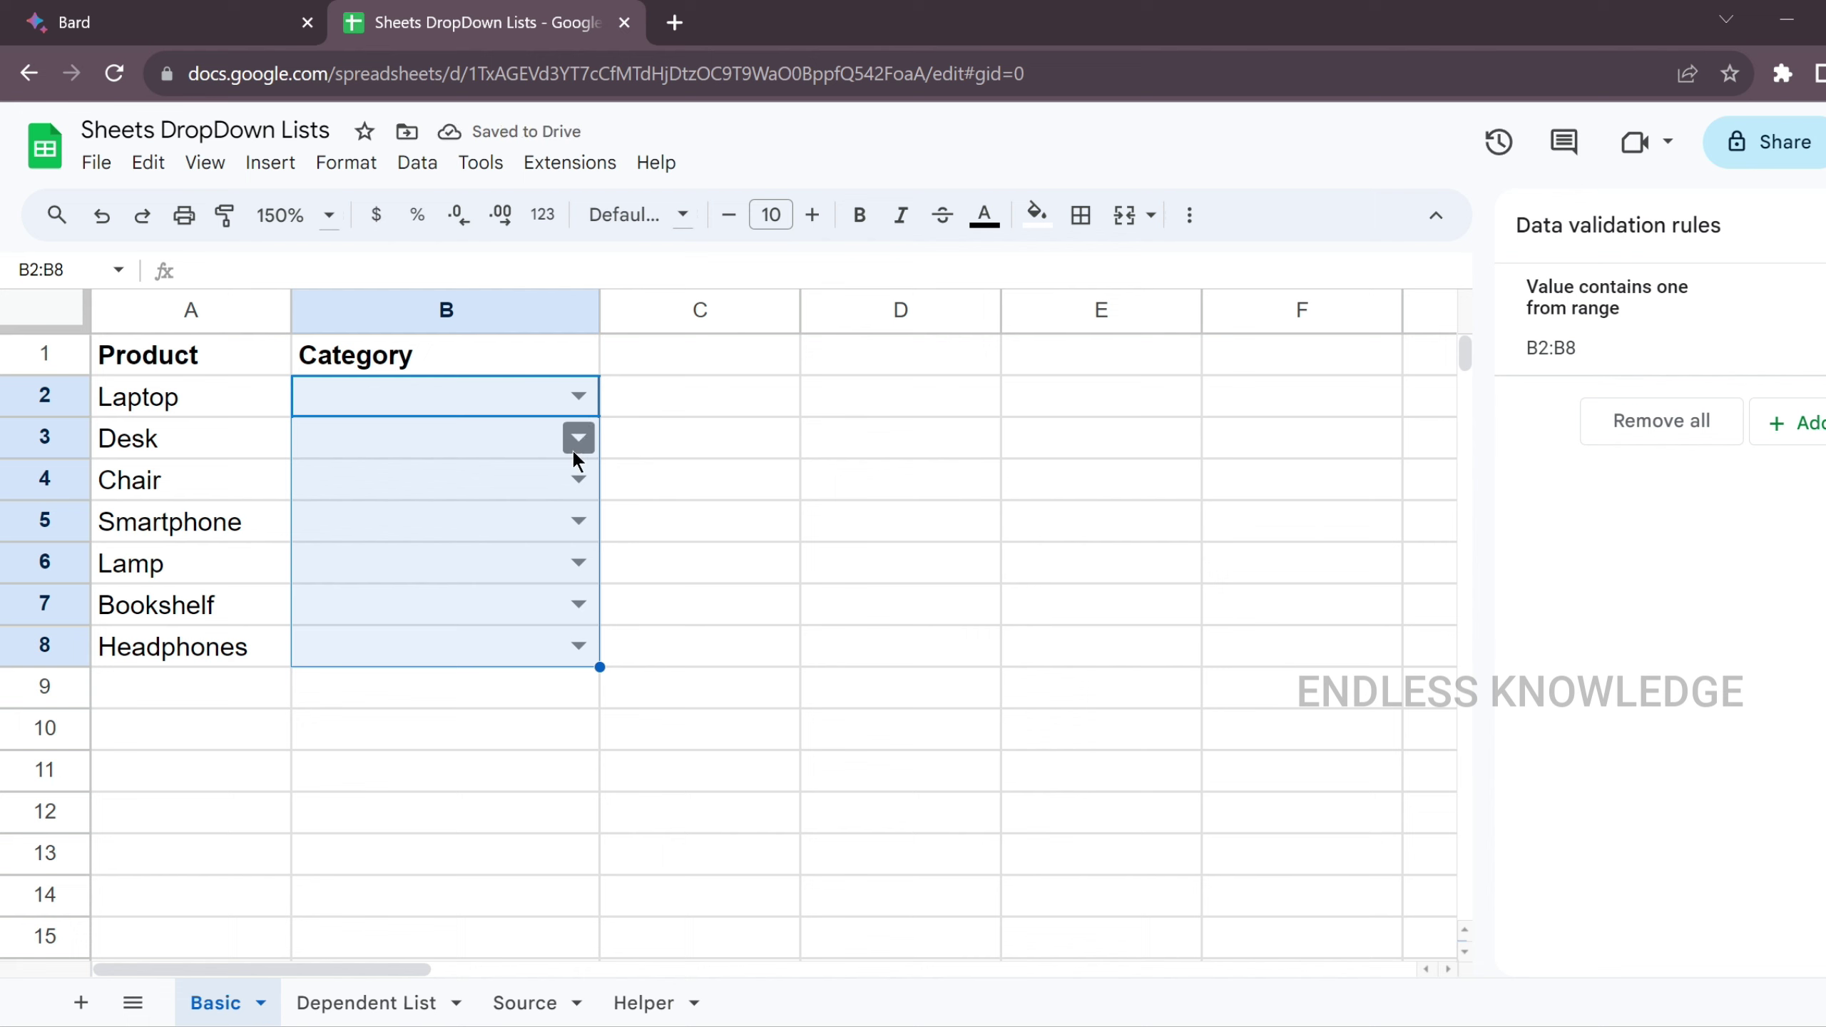
click(534, 411)
click(573, 553)
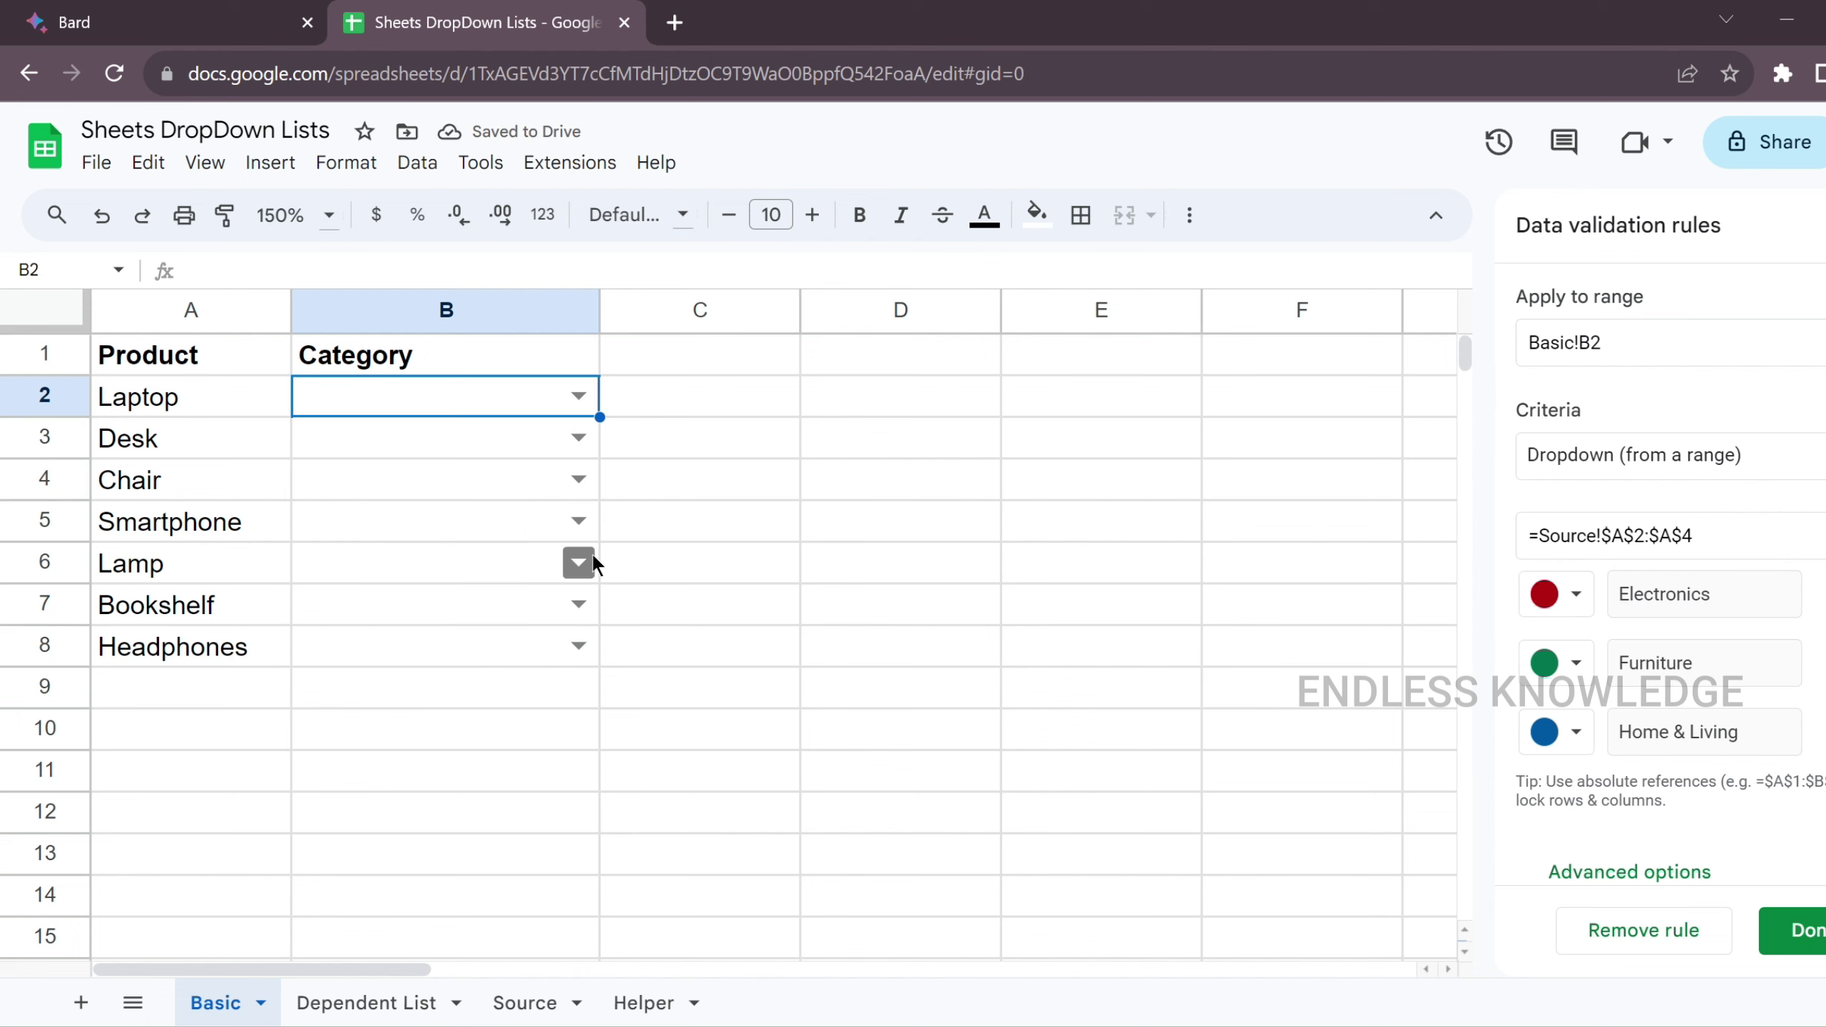
scroll(1727, 809, down, 1)
click(1728, 808)
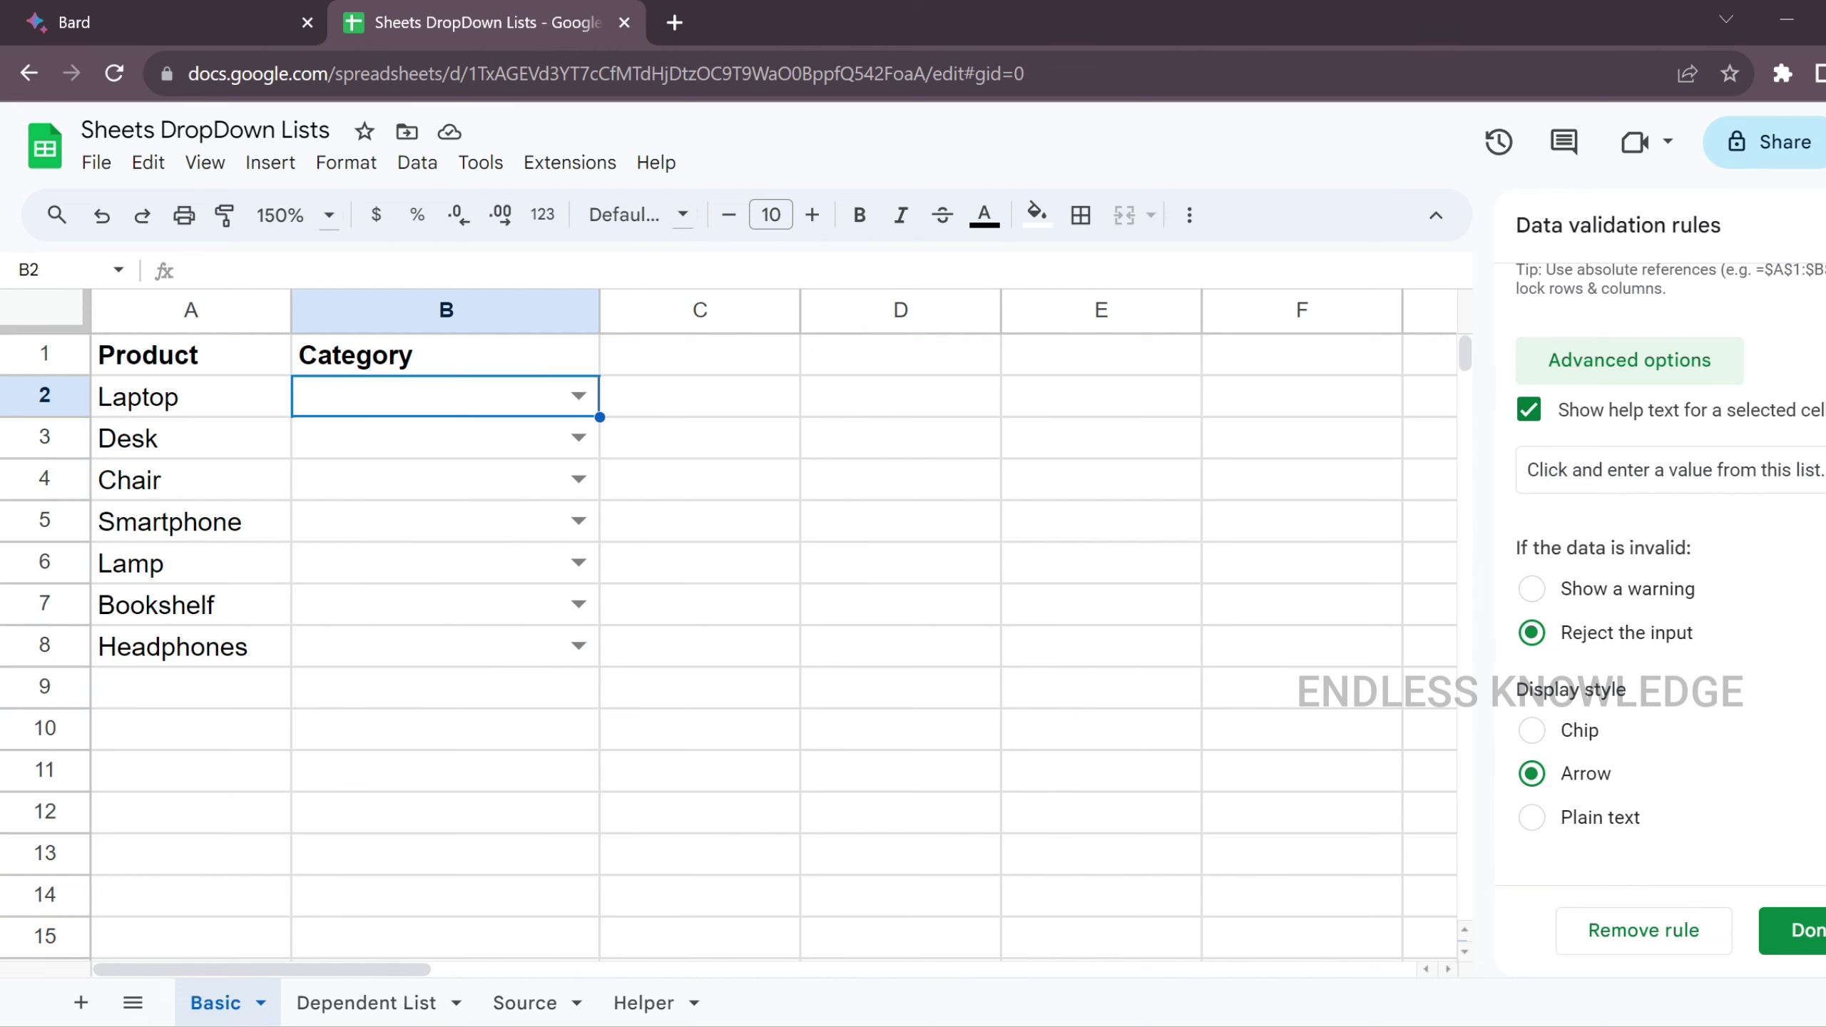
click(1581, 822)
click(1775, 925)
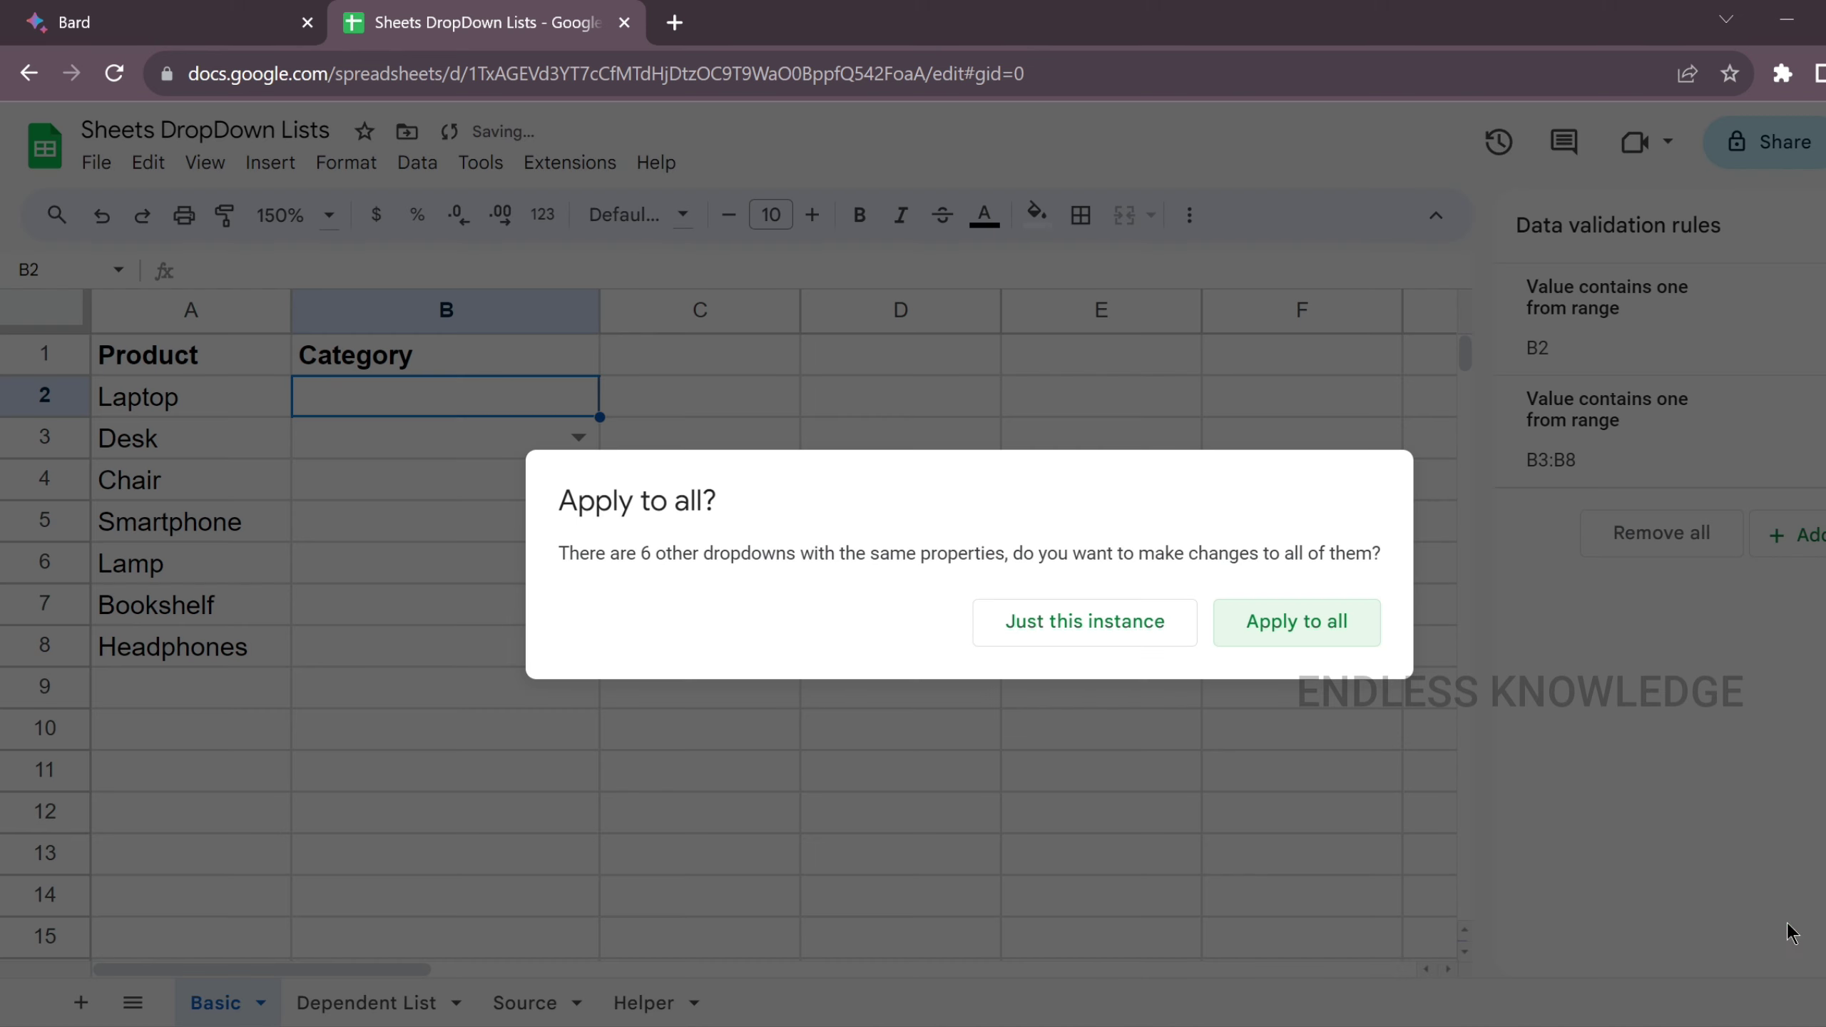
click(1293, 640)
- Enter Electronics as the Laptop category in B2 using the suggestion for "e"
click(406, 445)
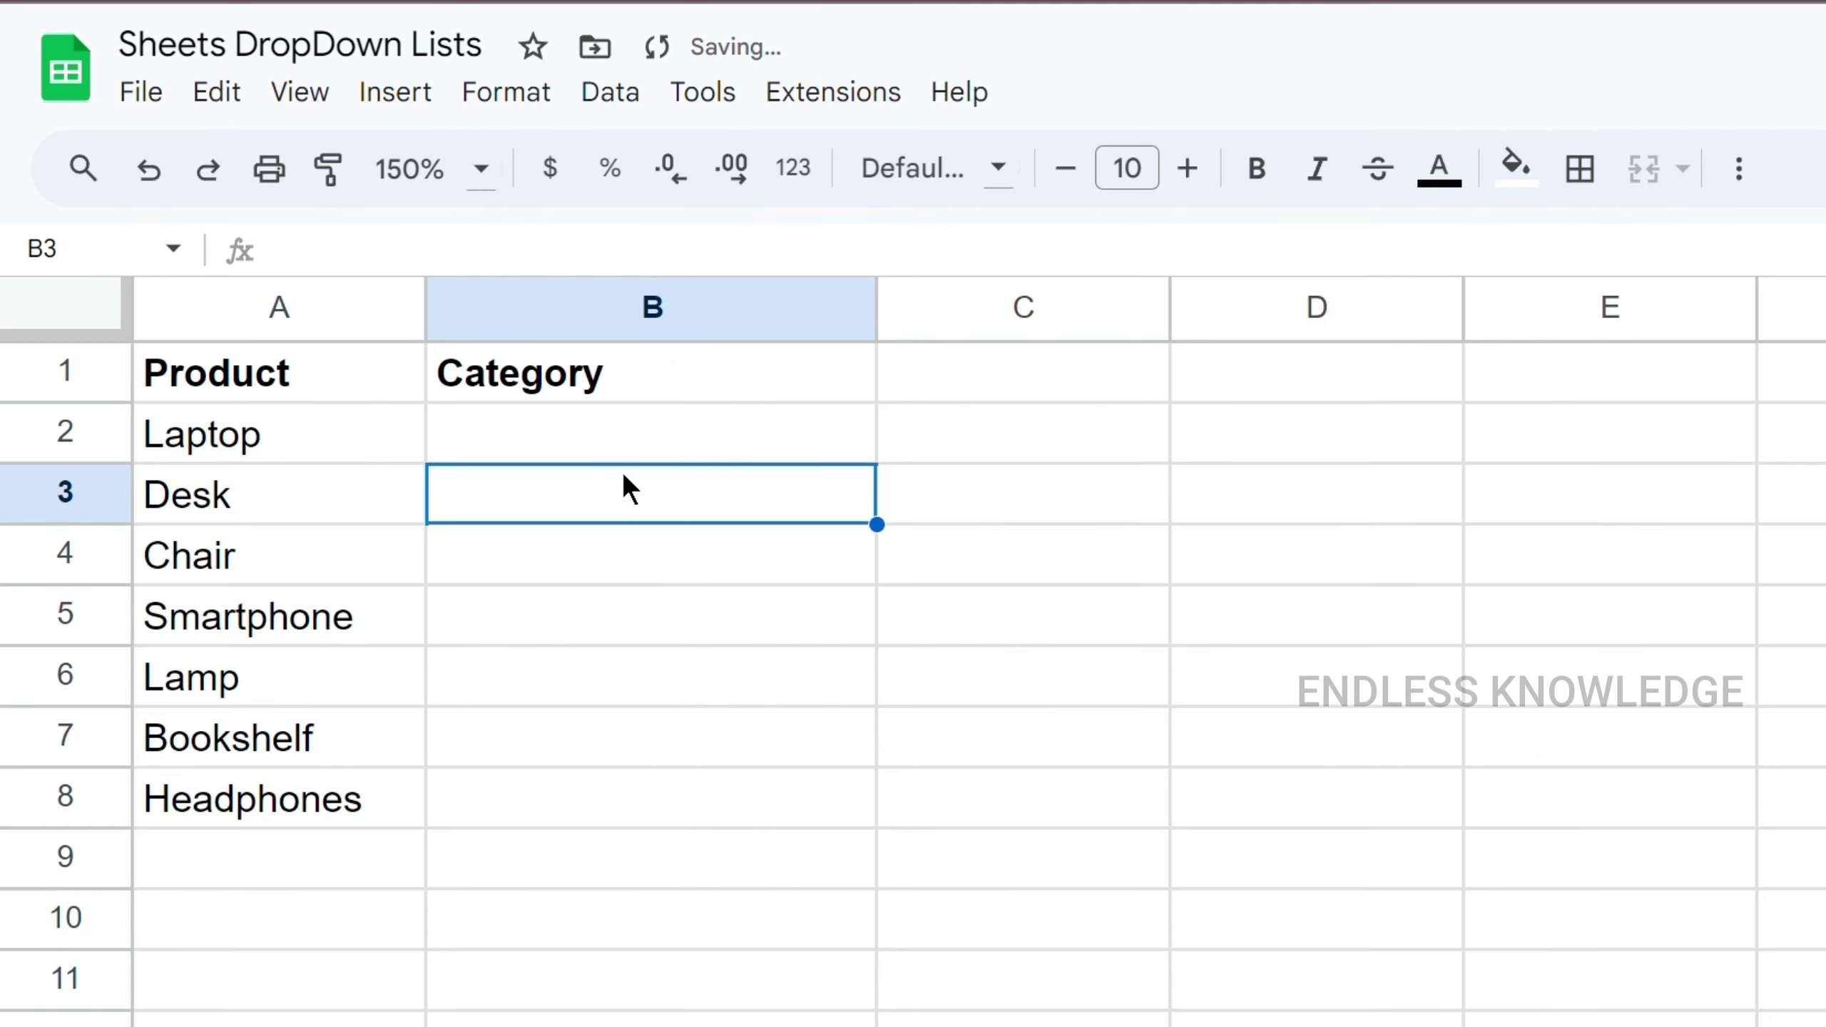
click(460, 408)
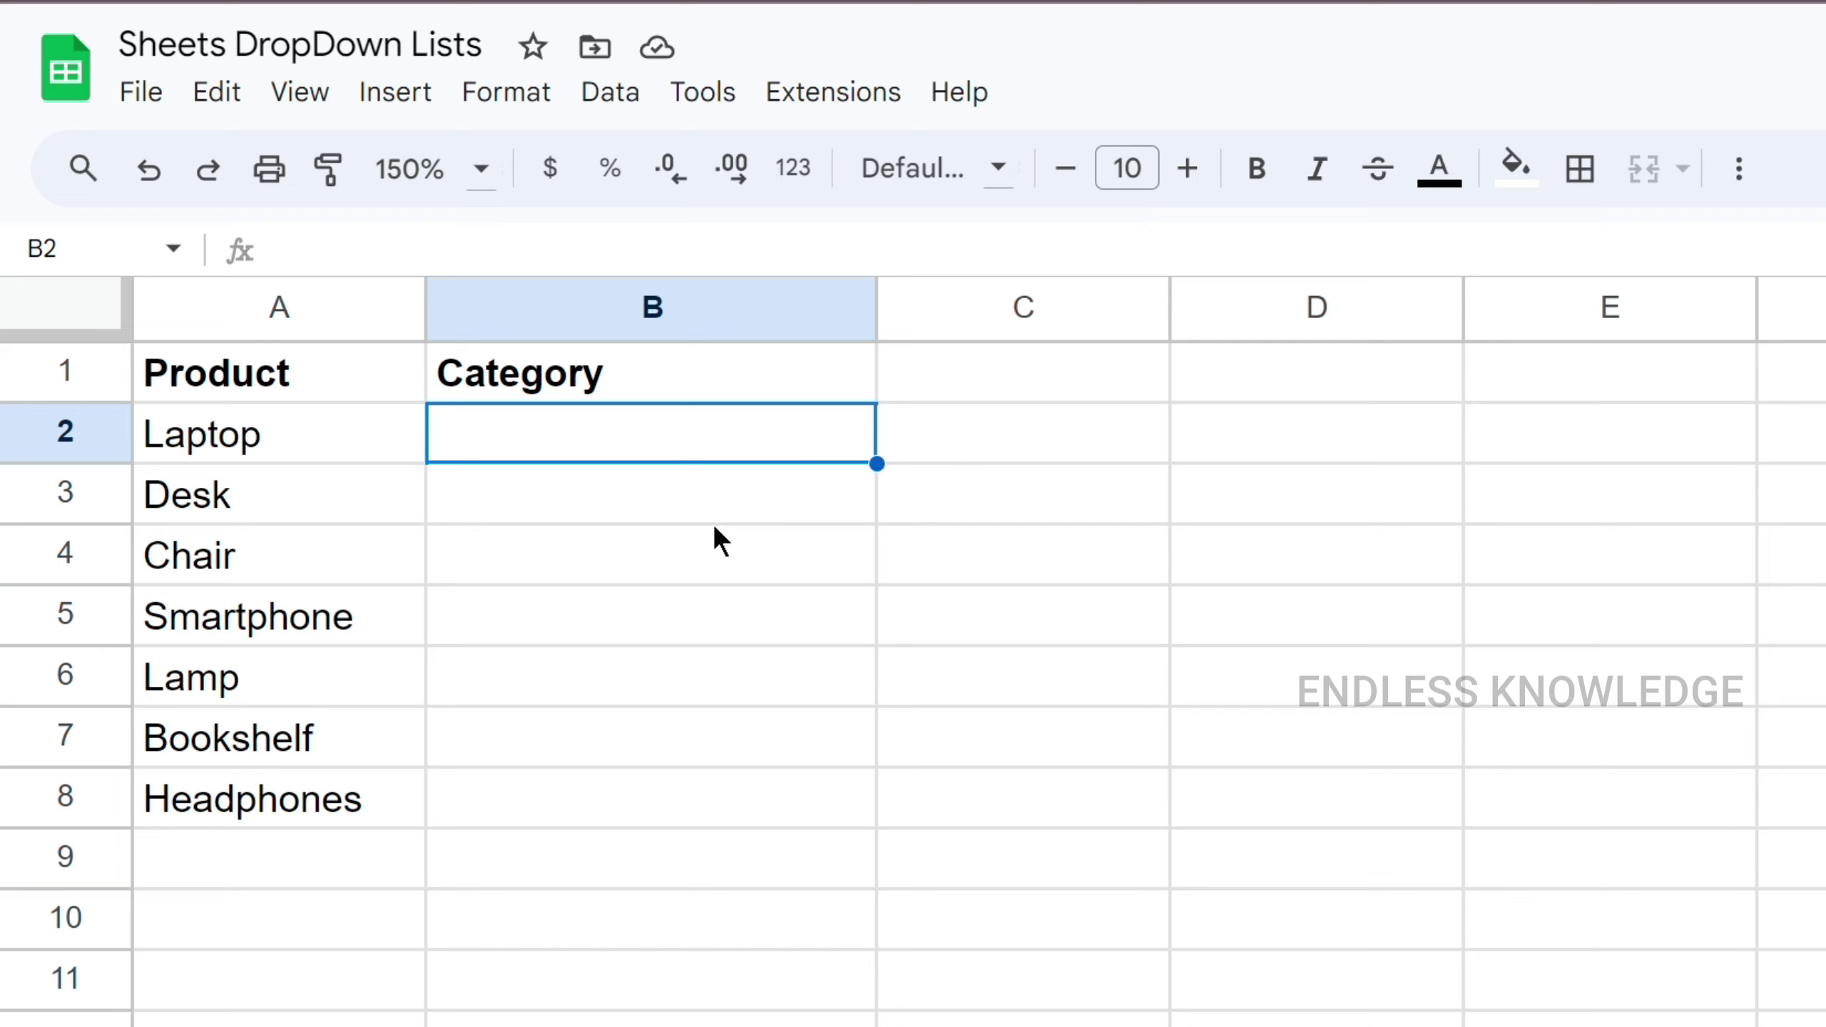
text(e)
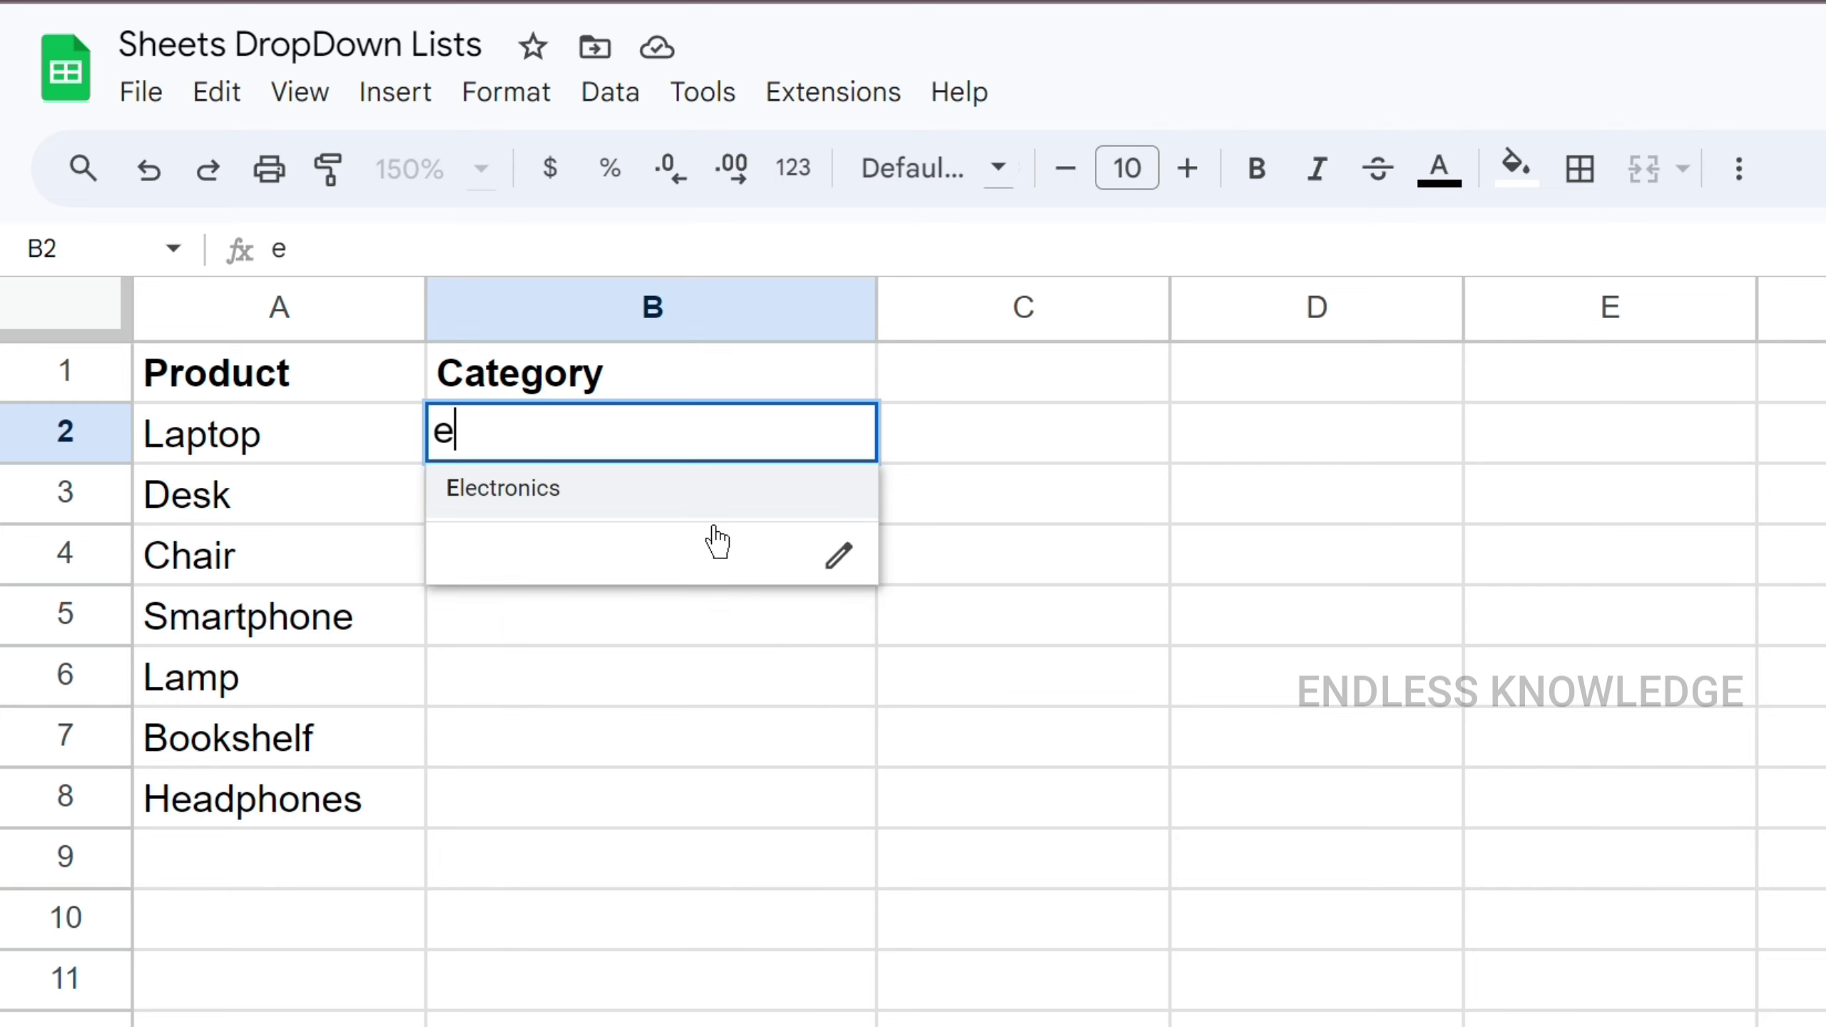
key(Escape)
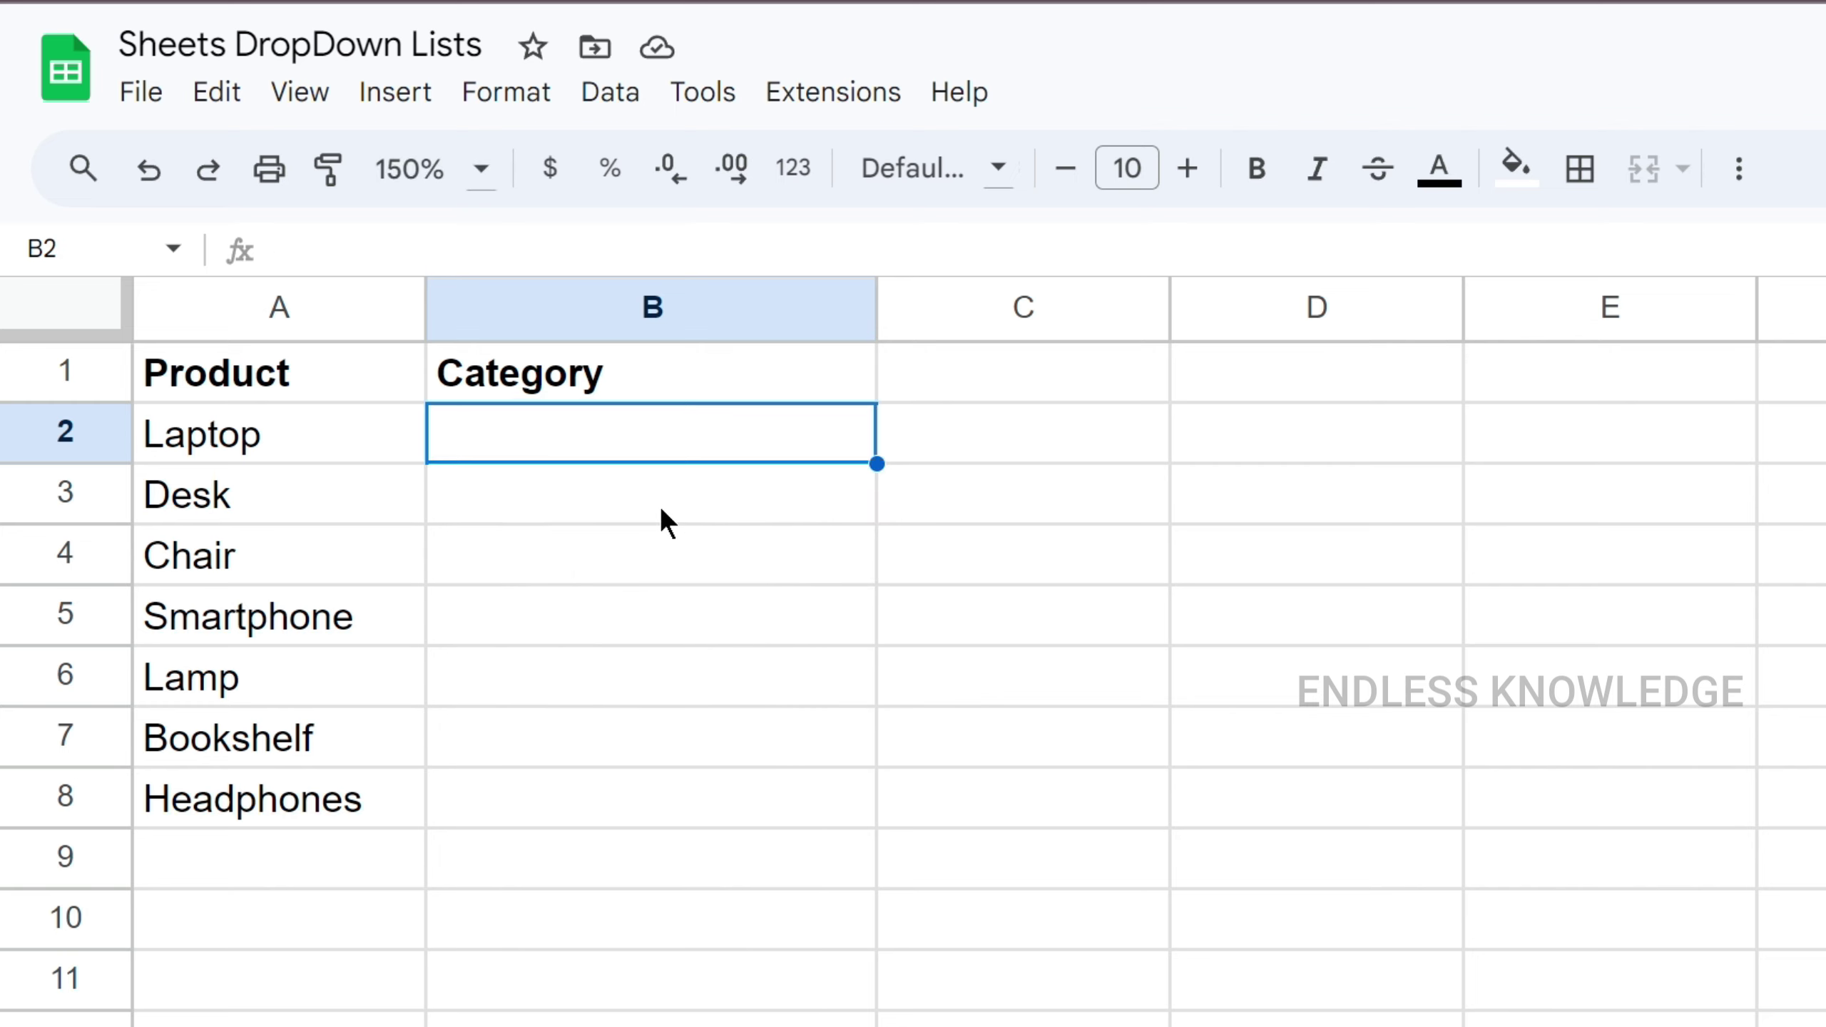
text(e)
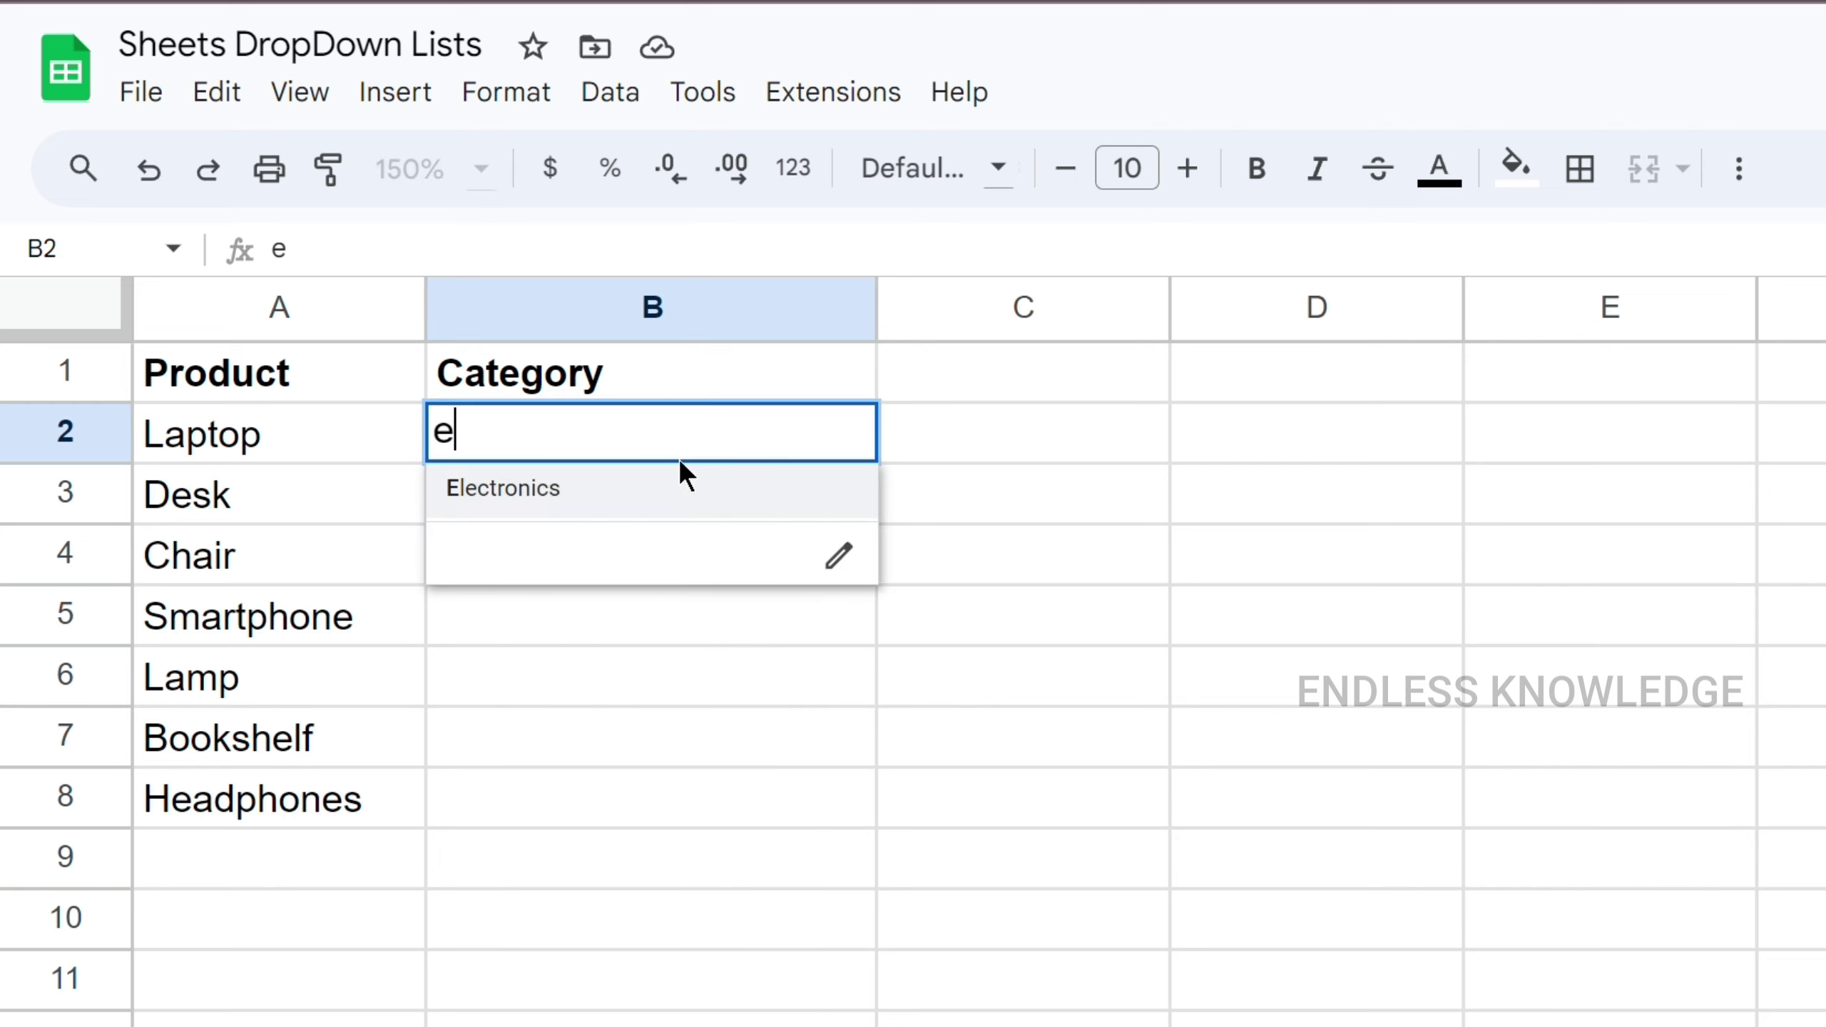
key(Return)
key(Down)
key(Up)
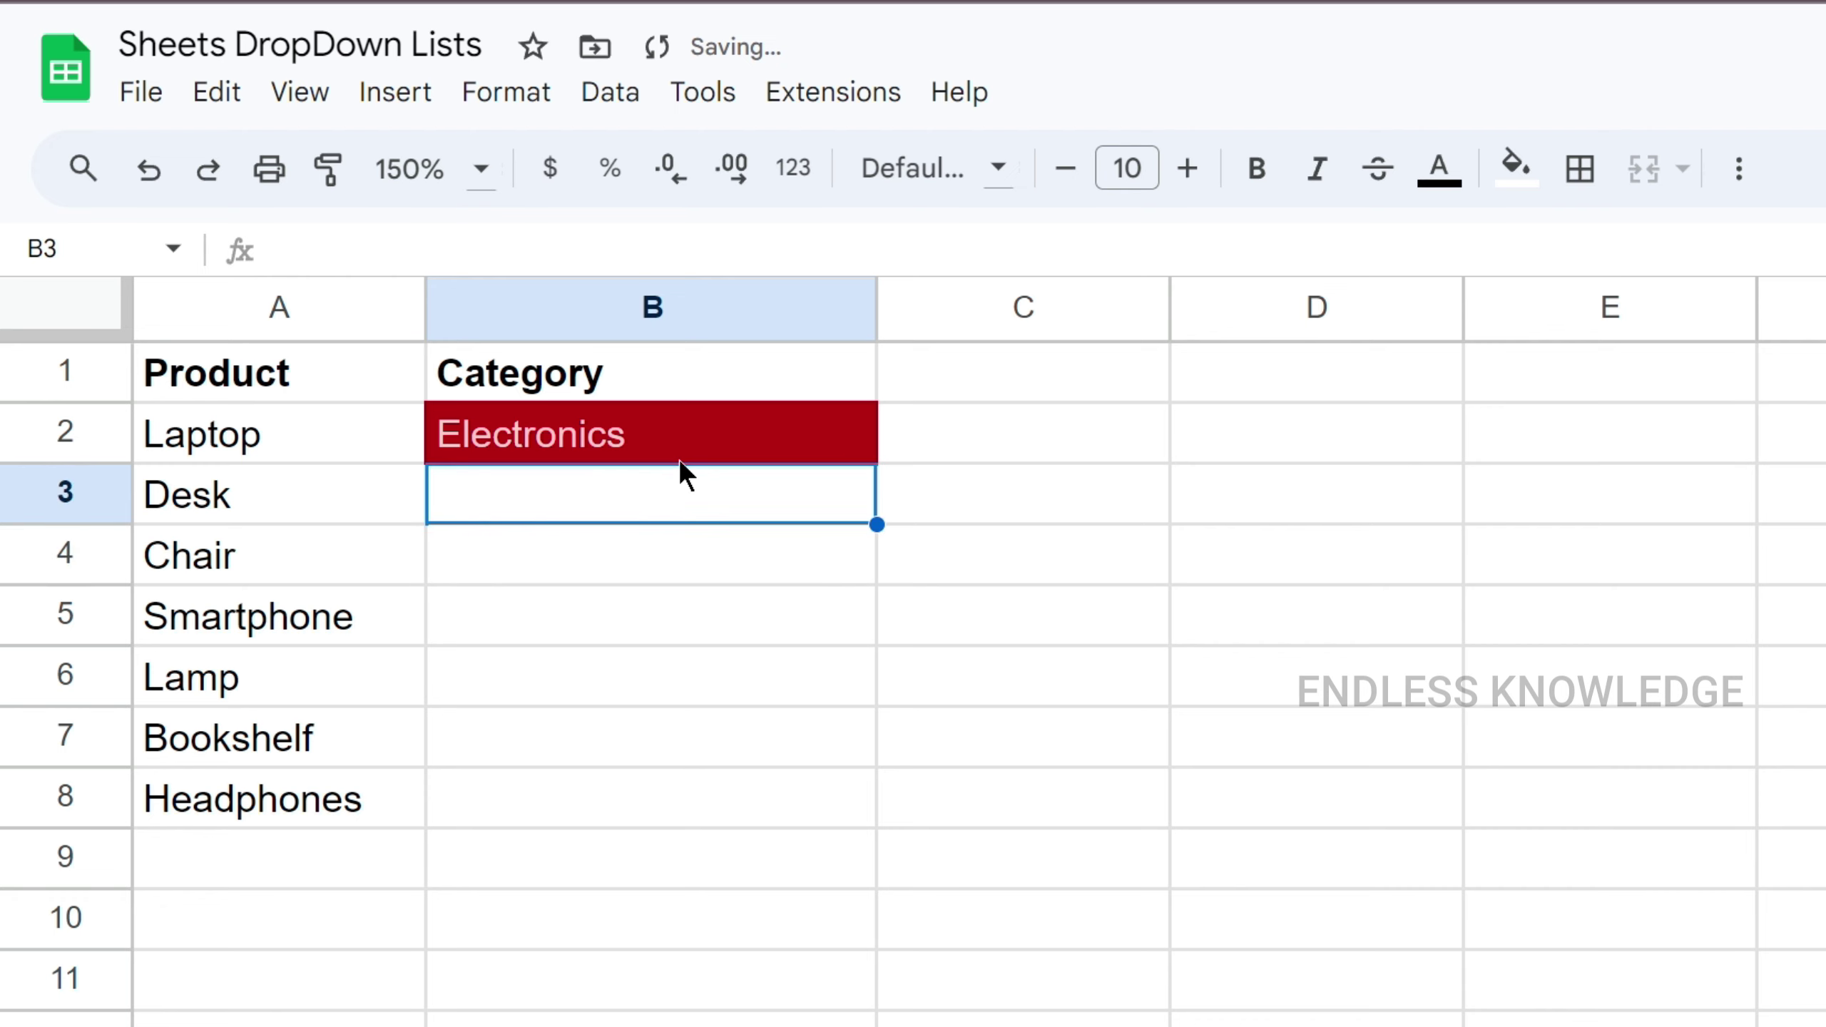
- Enter Furniture as the category for Desk in B3 and Chair in B4 using the suggestion for "f"
text(f)
key(Return)
key(Down)
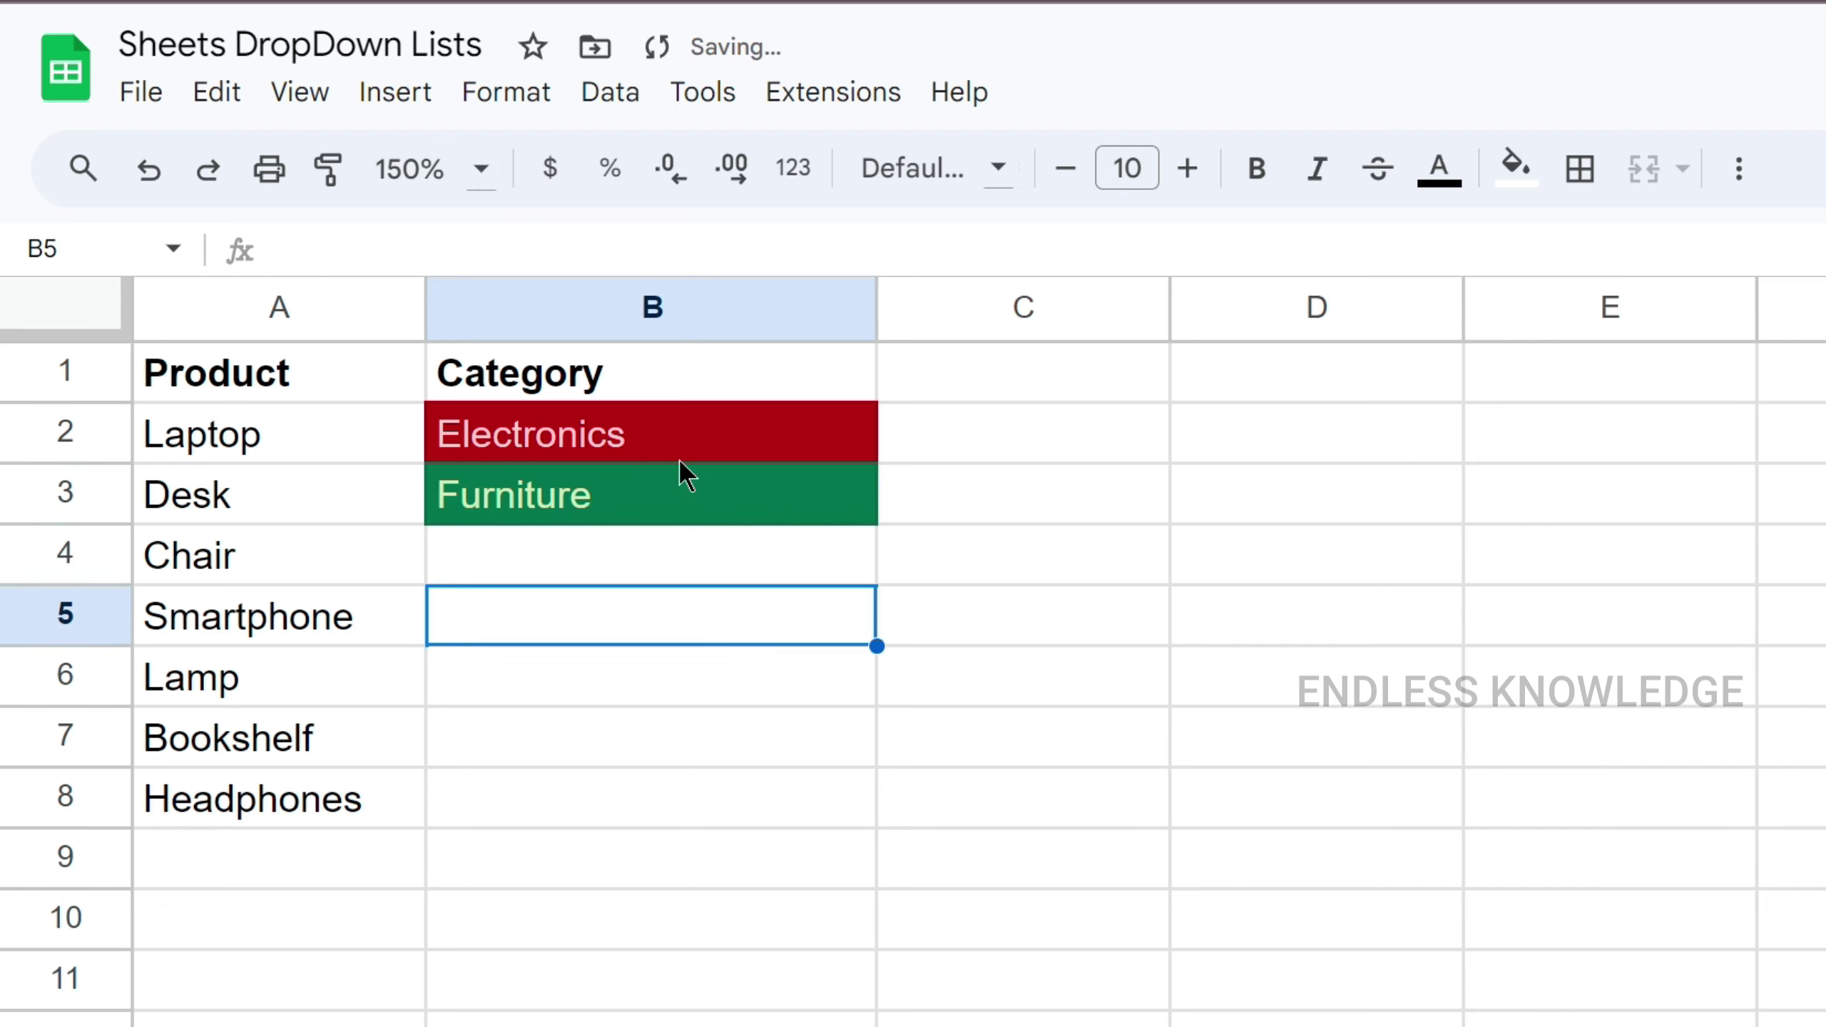
key(Up)
text(f)
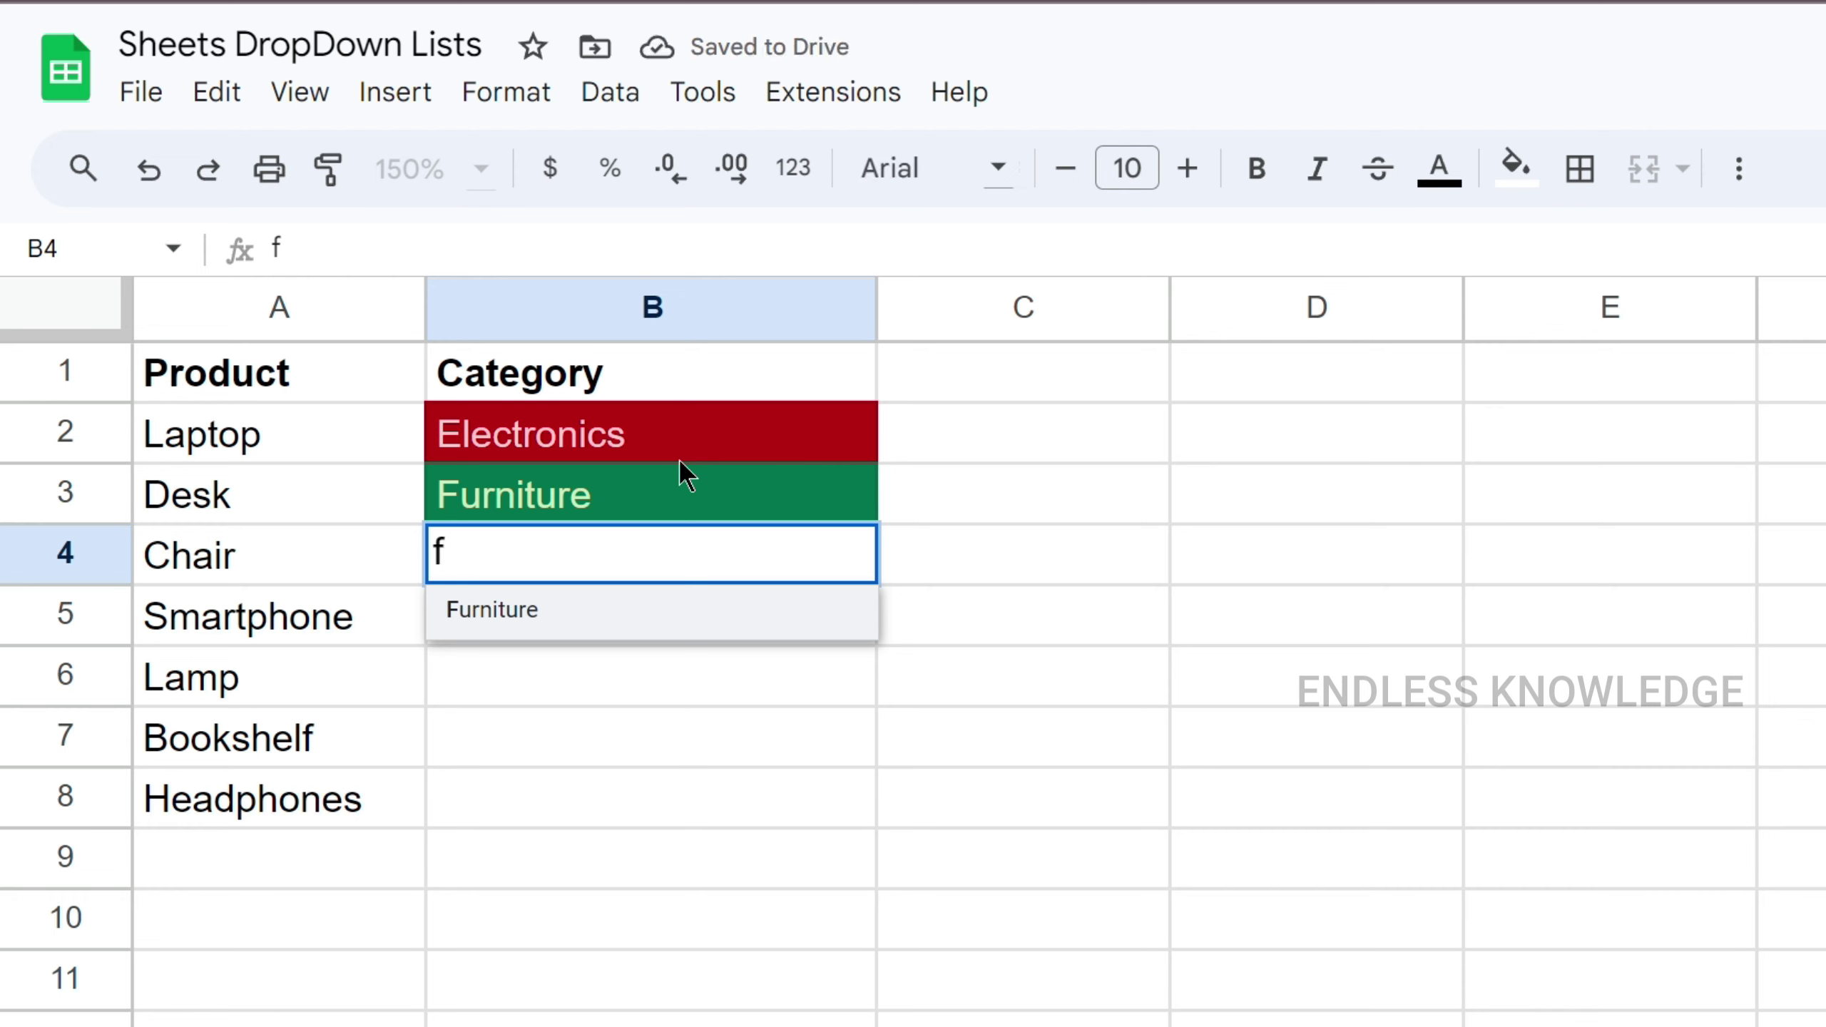
key(Return)
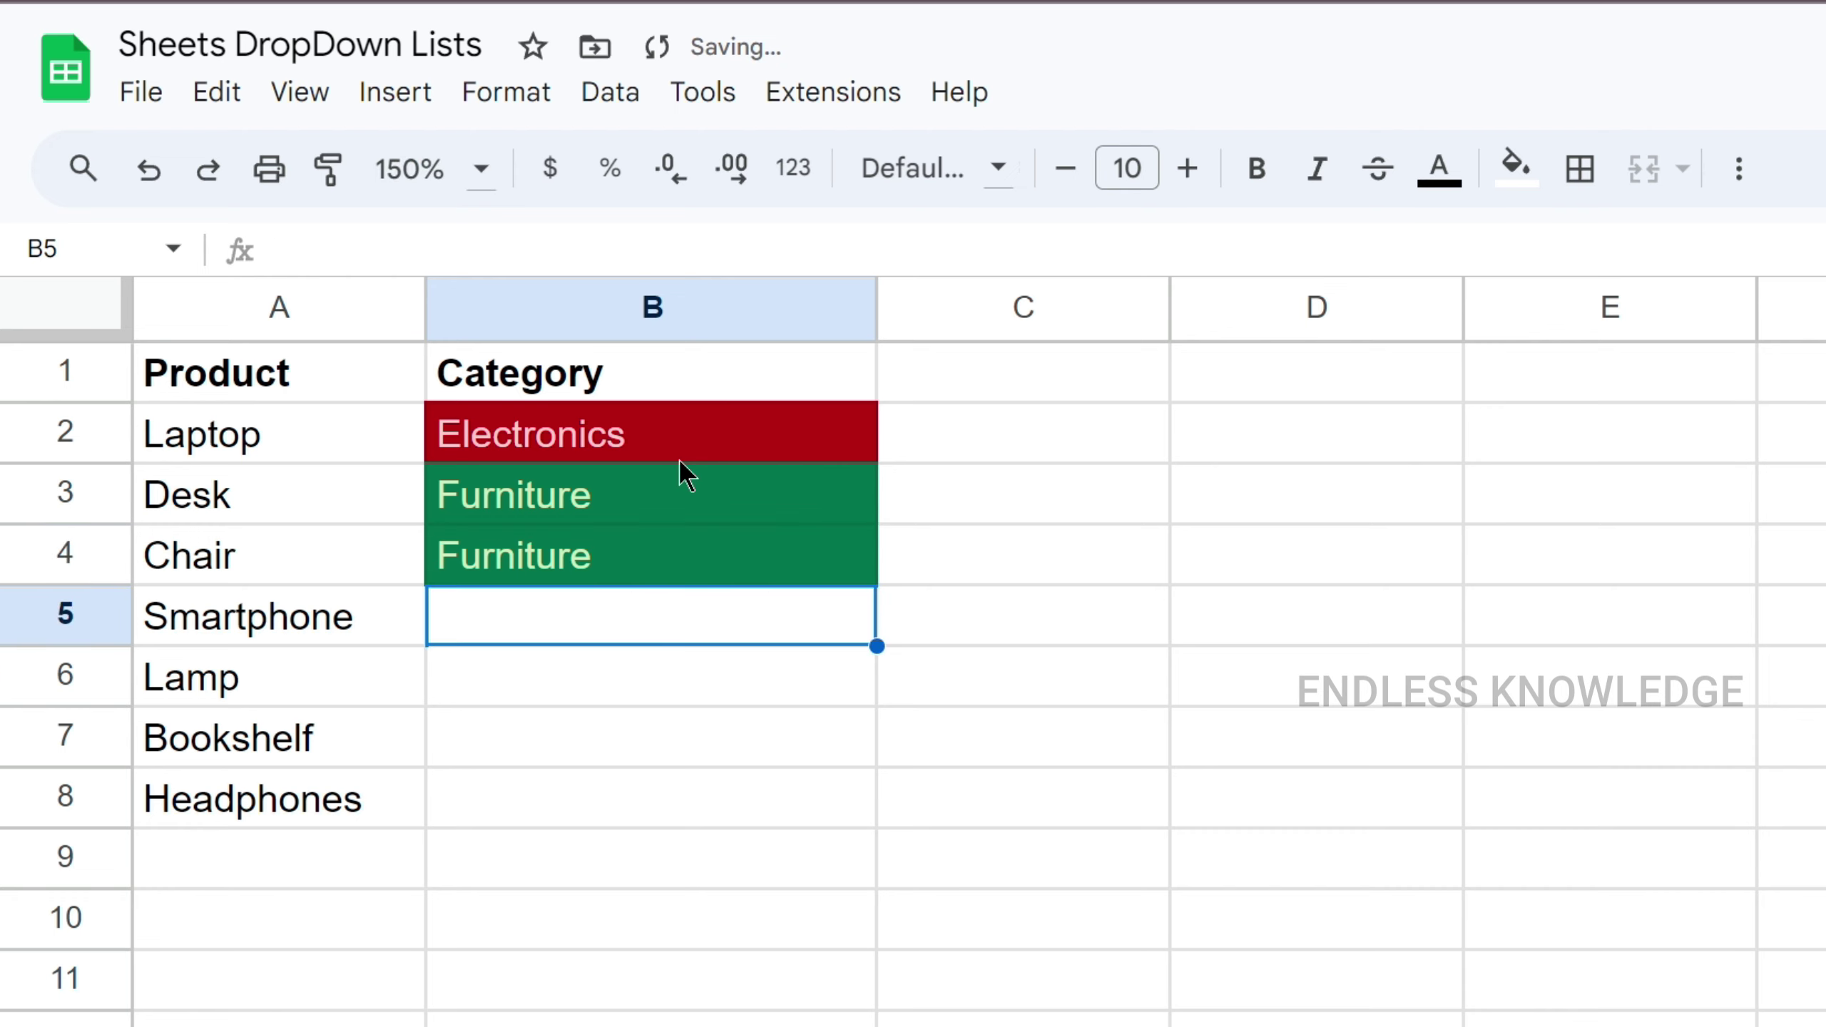
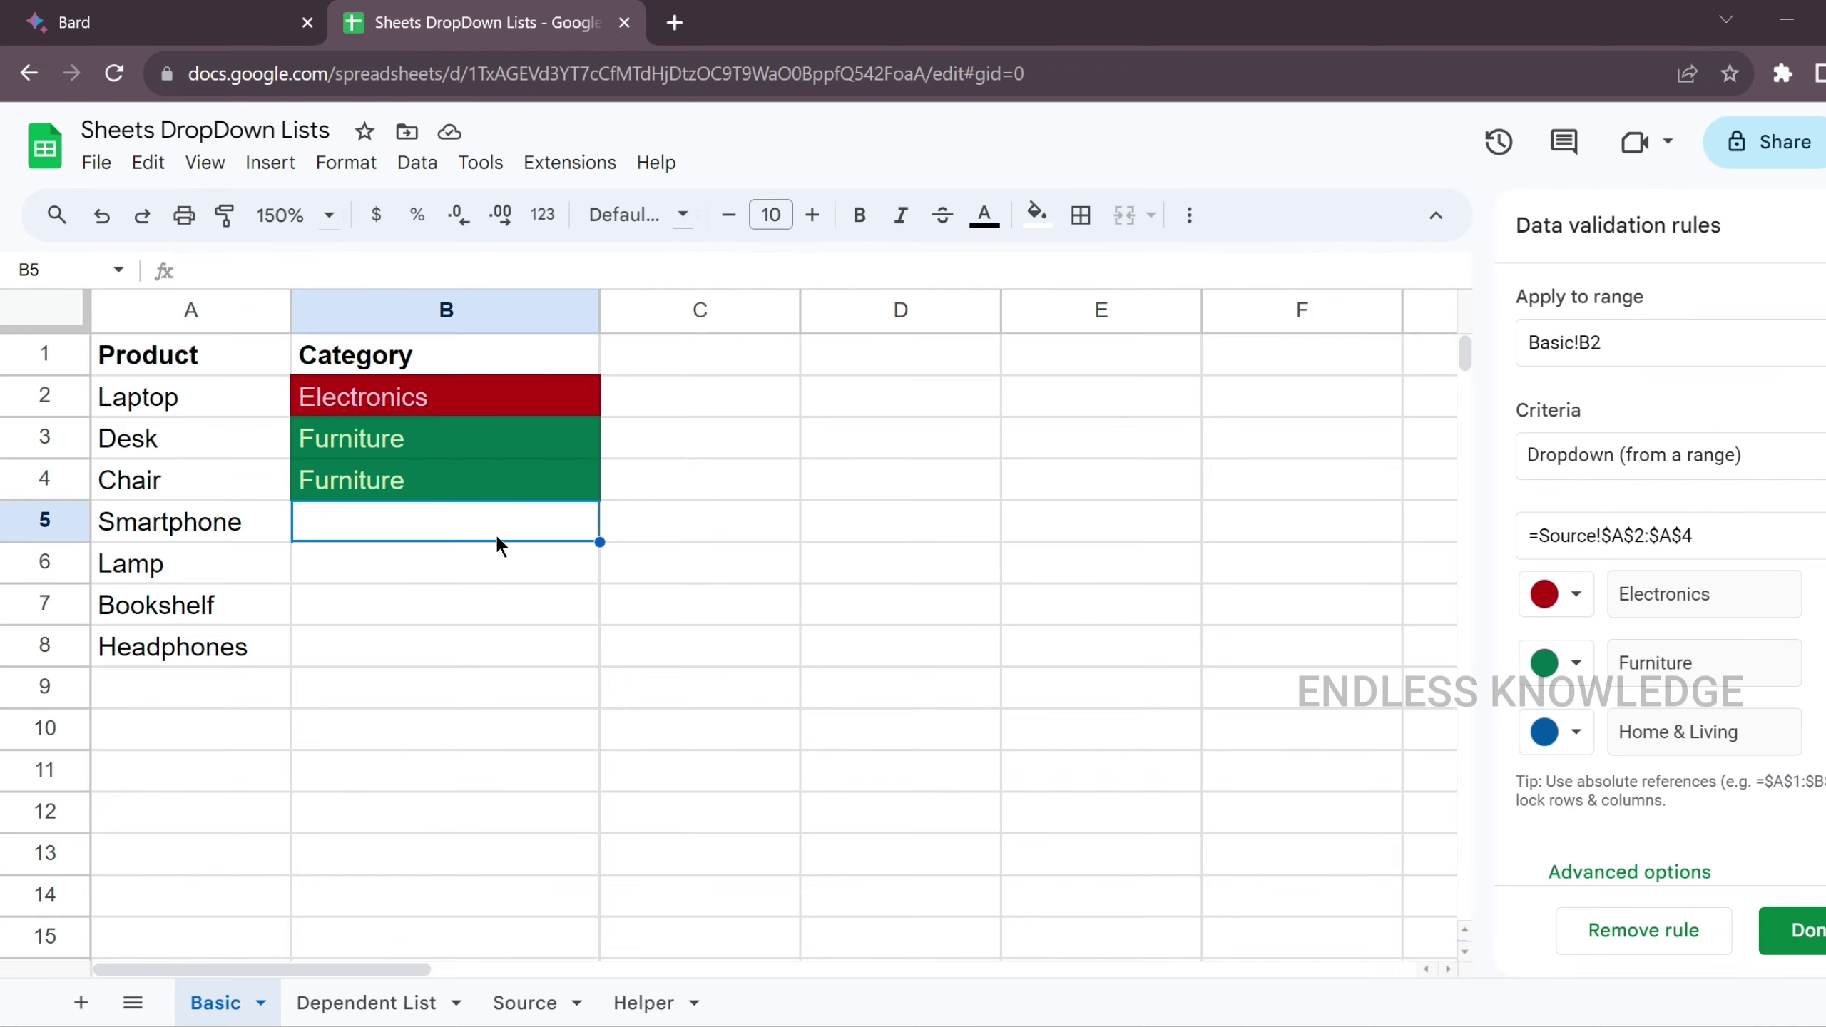
- Open the dropdown rule of cell B2 for editing and review its settings
double_click(523, 403)
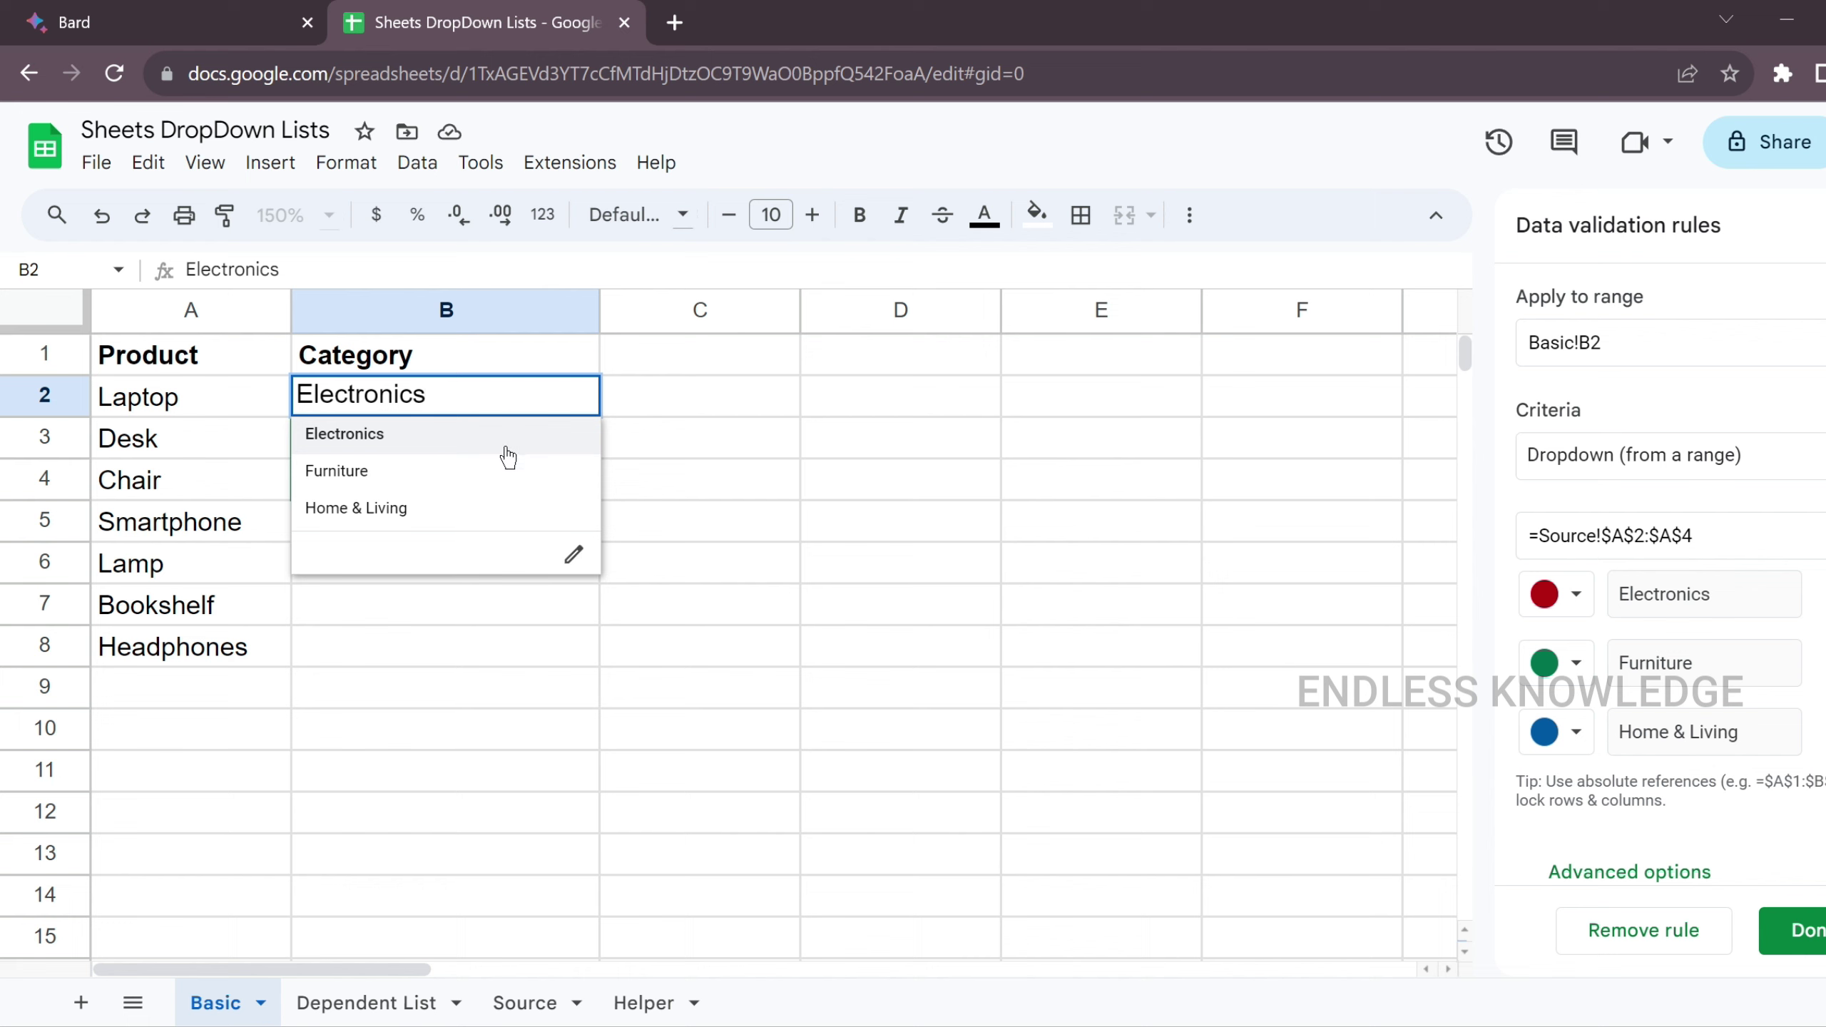
click(574, 553)
scroll(1670, 576, down, 1)
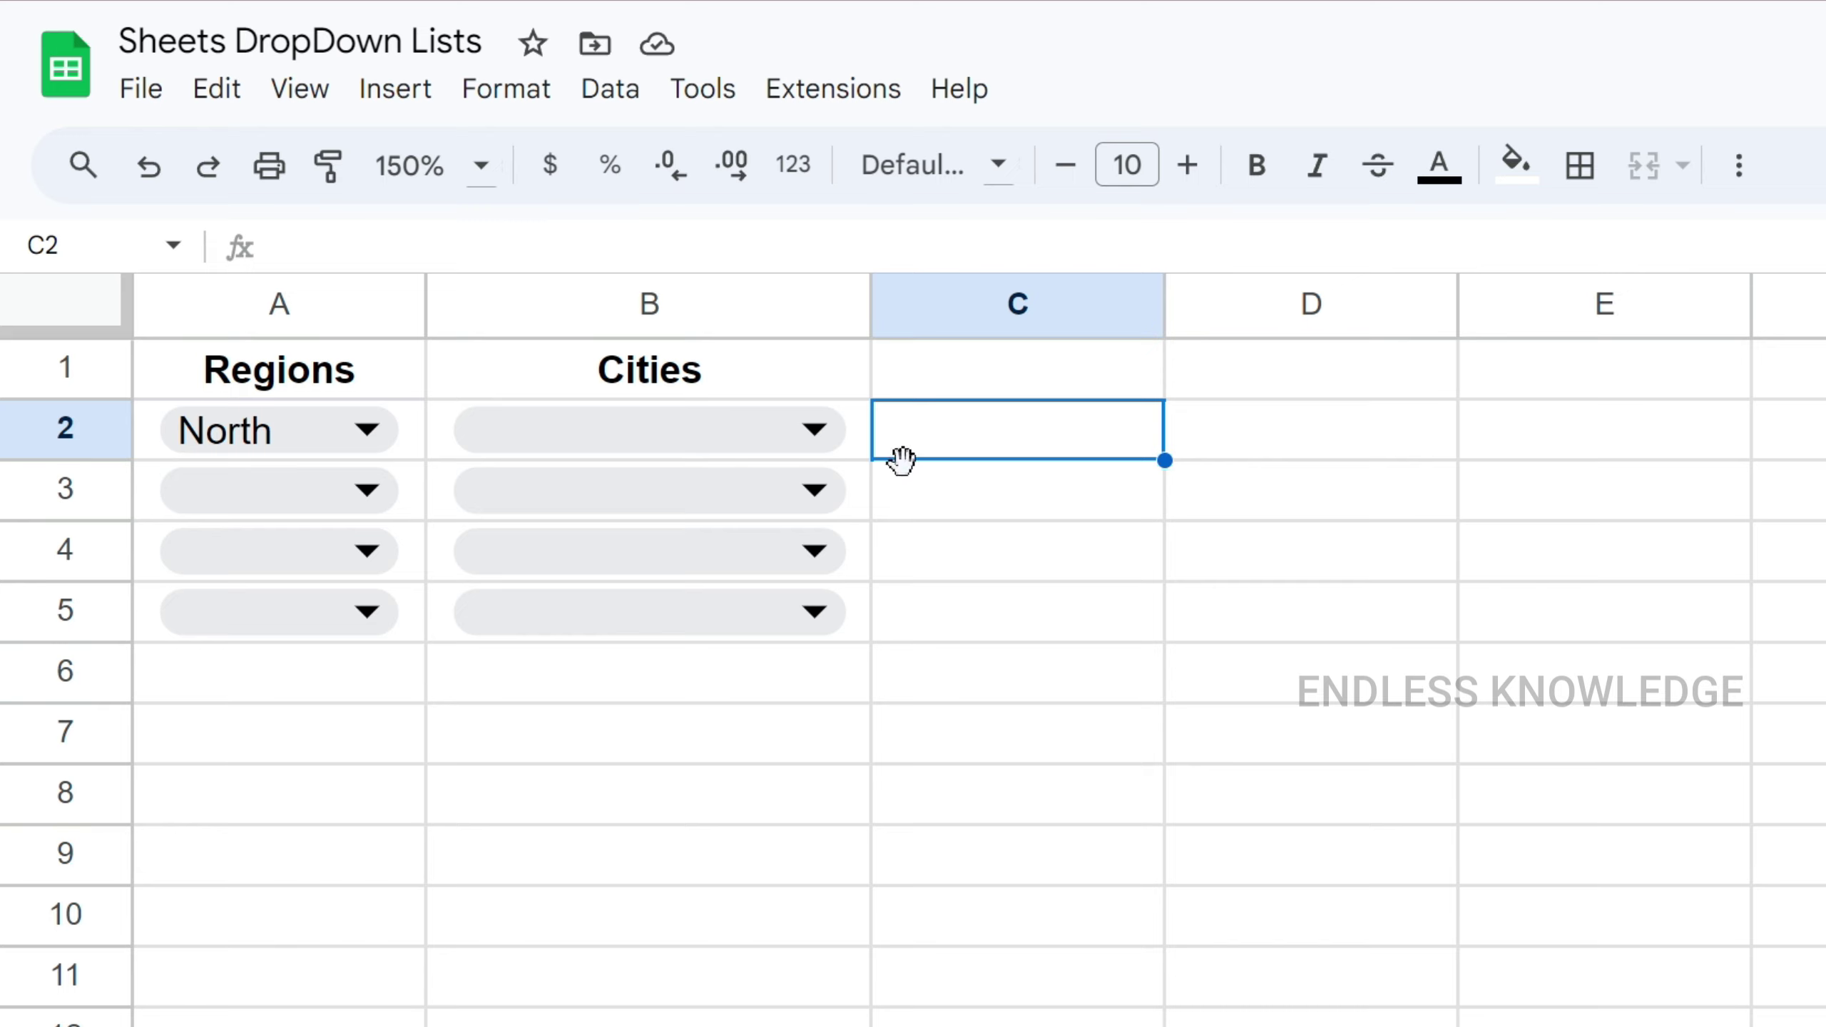
- Select North as the region in A2 and view the cities offered by the dependent dropdown in B2
click(366, 435)
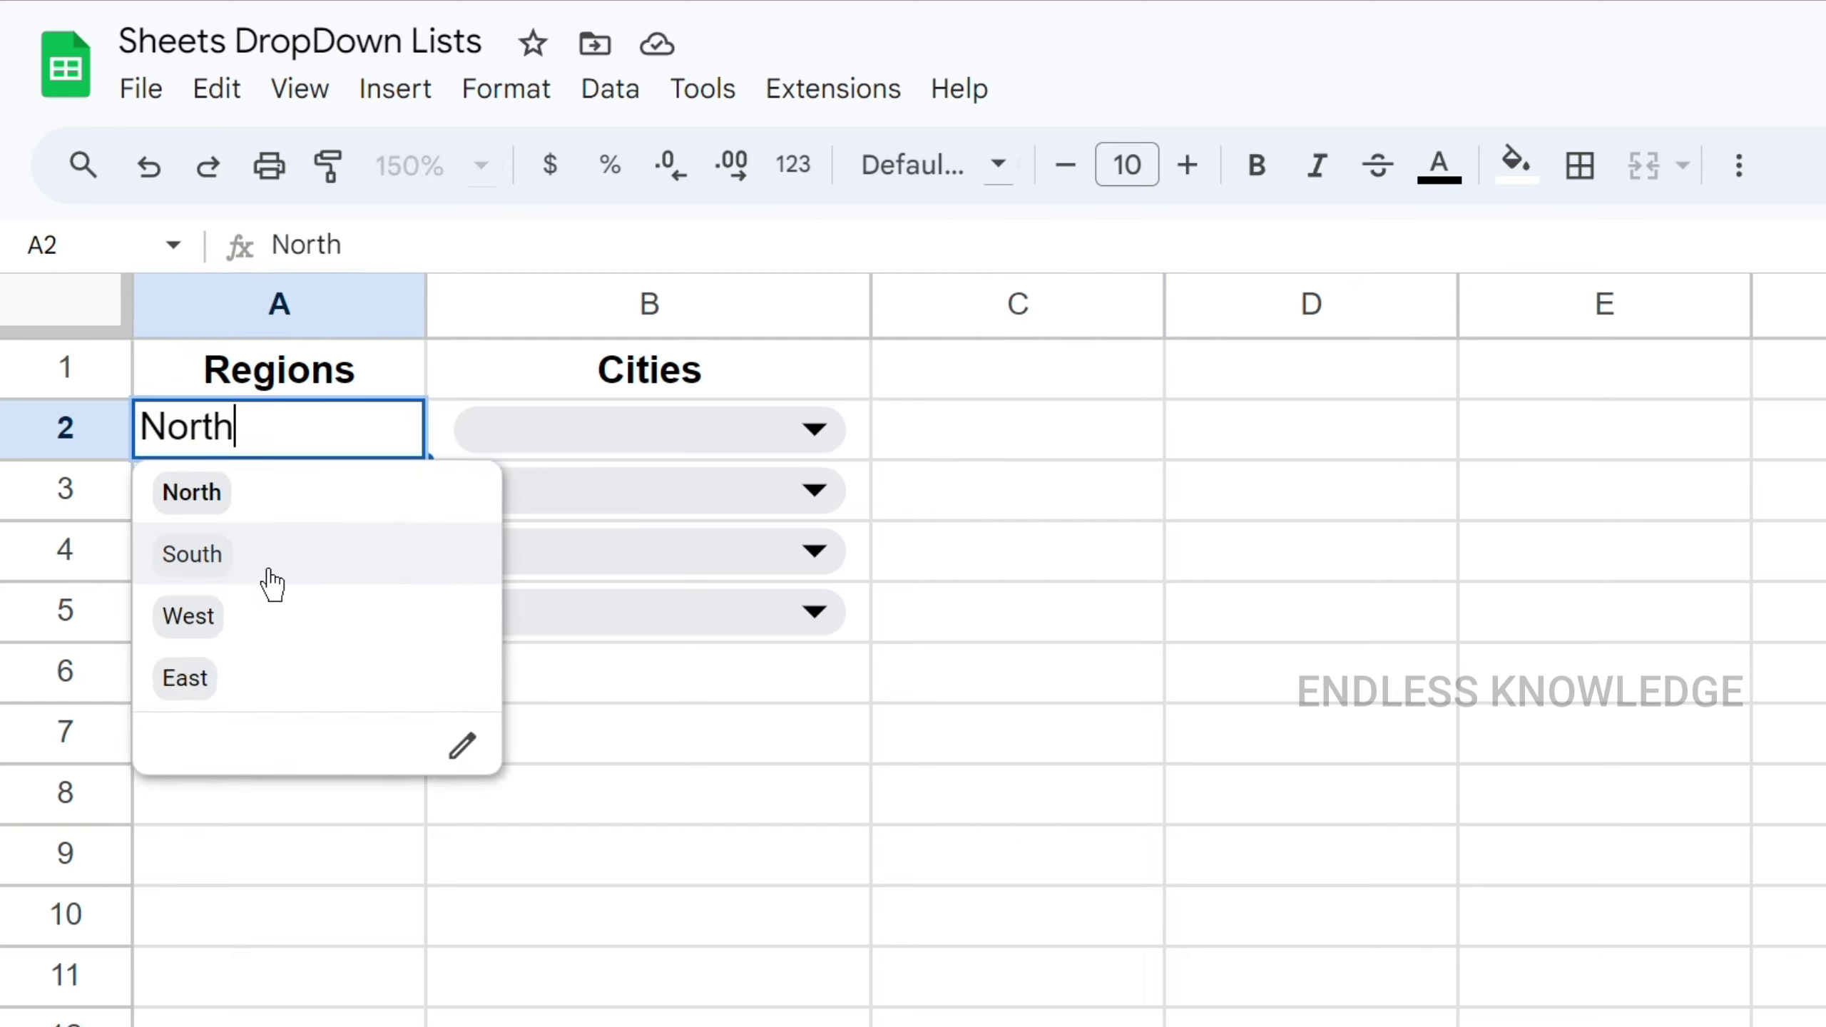
click(280, 509)
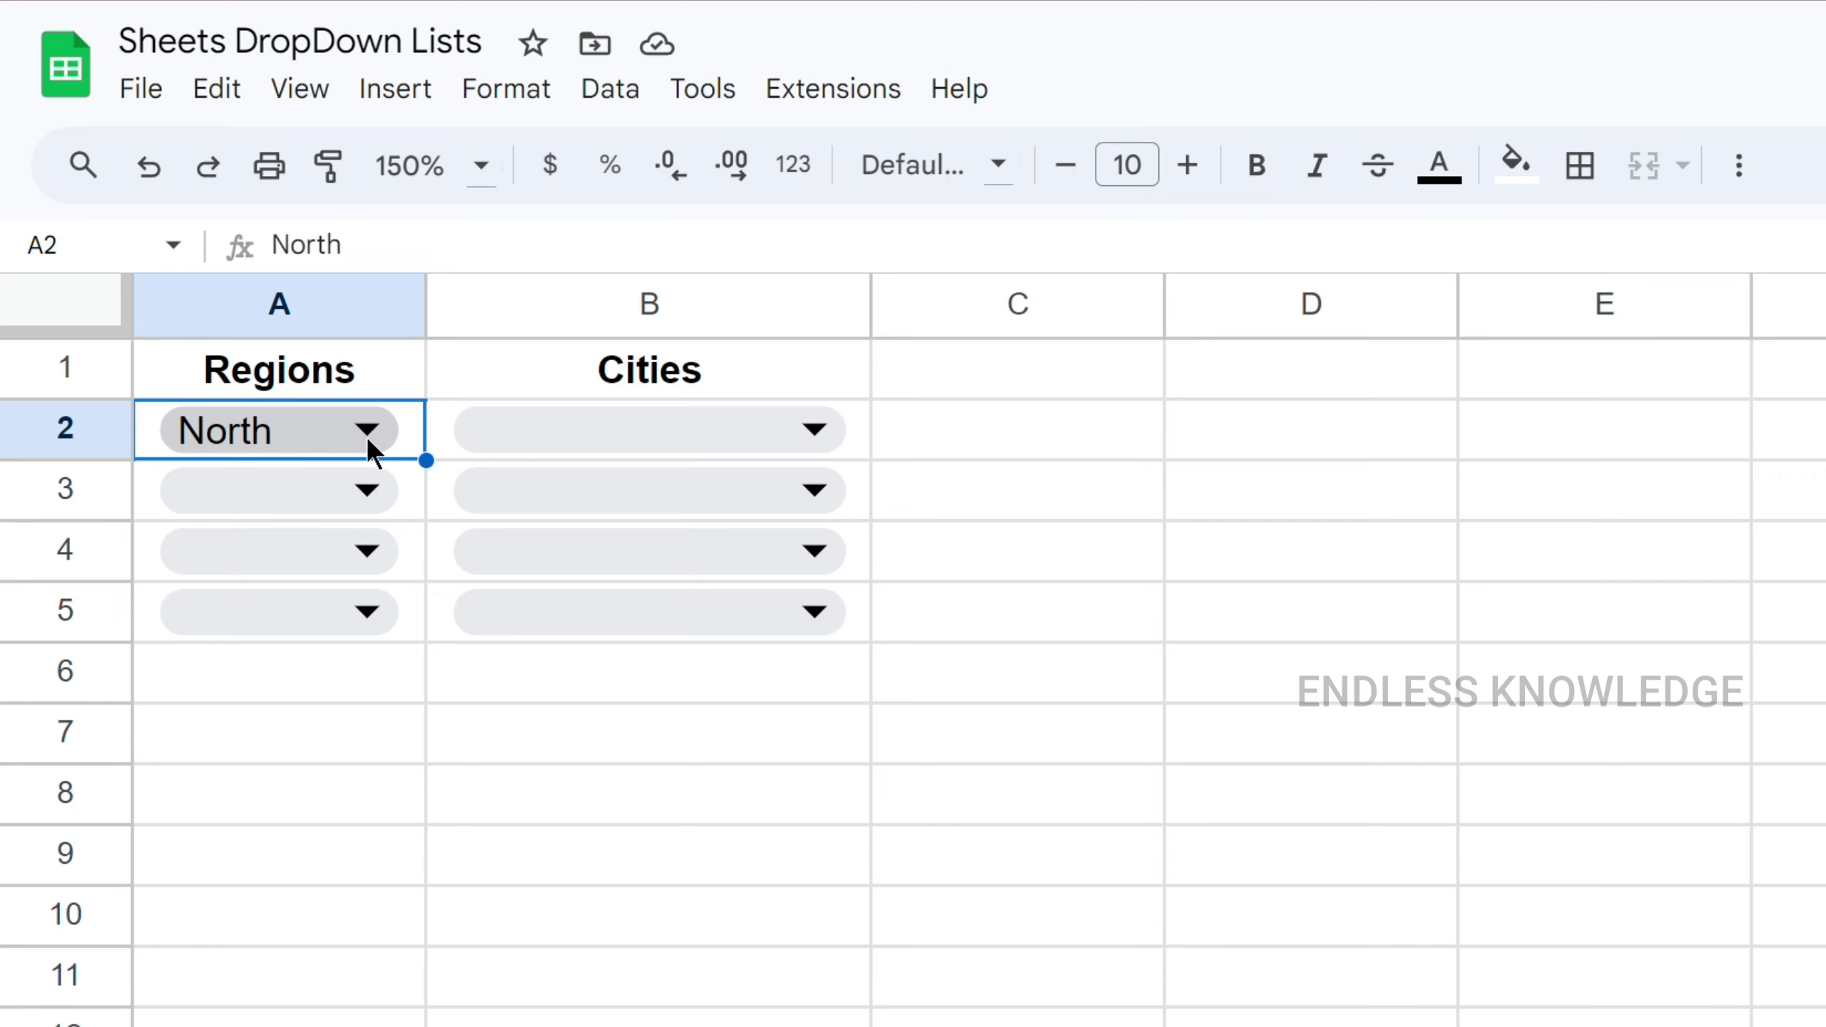
click(751, 425)
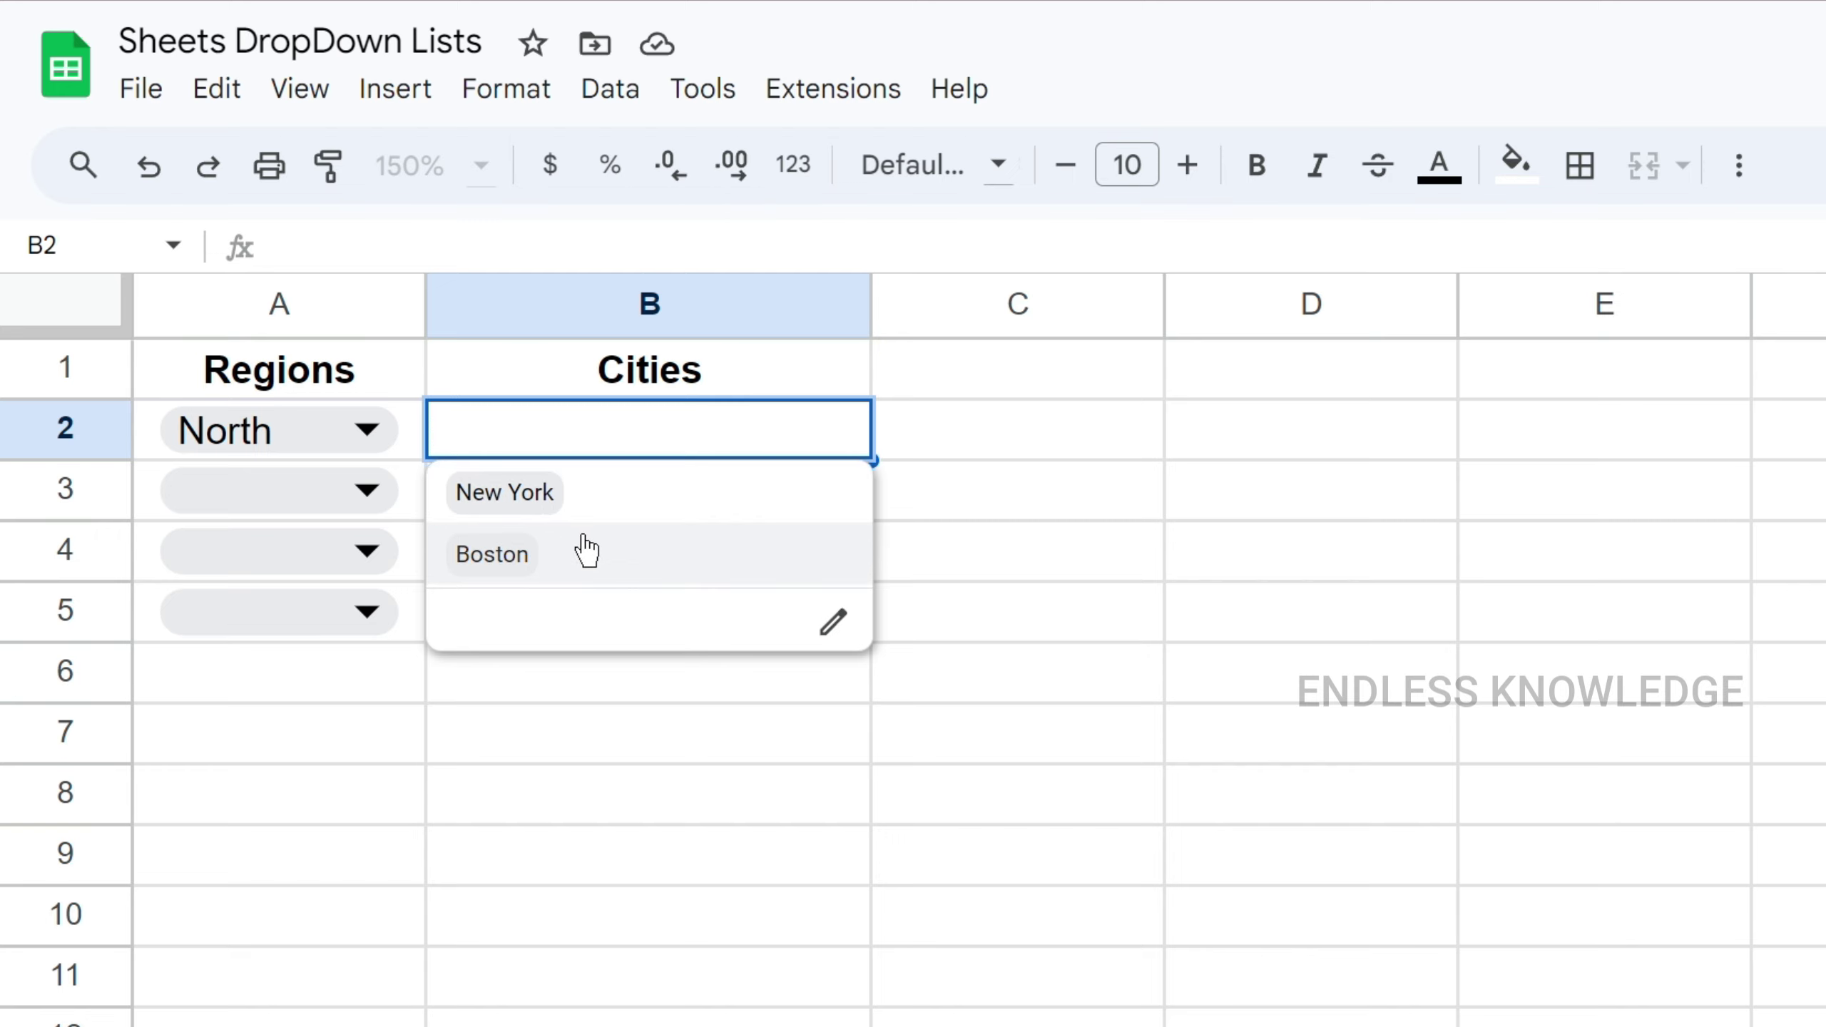
- Switch the region in A2 to South and check the city options in B2
click(330, 432)
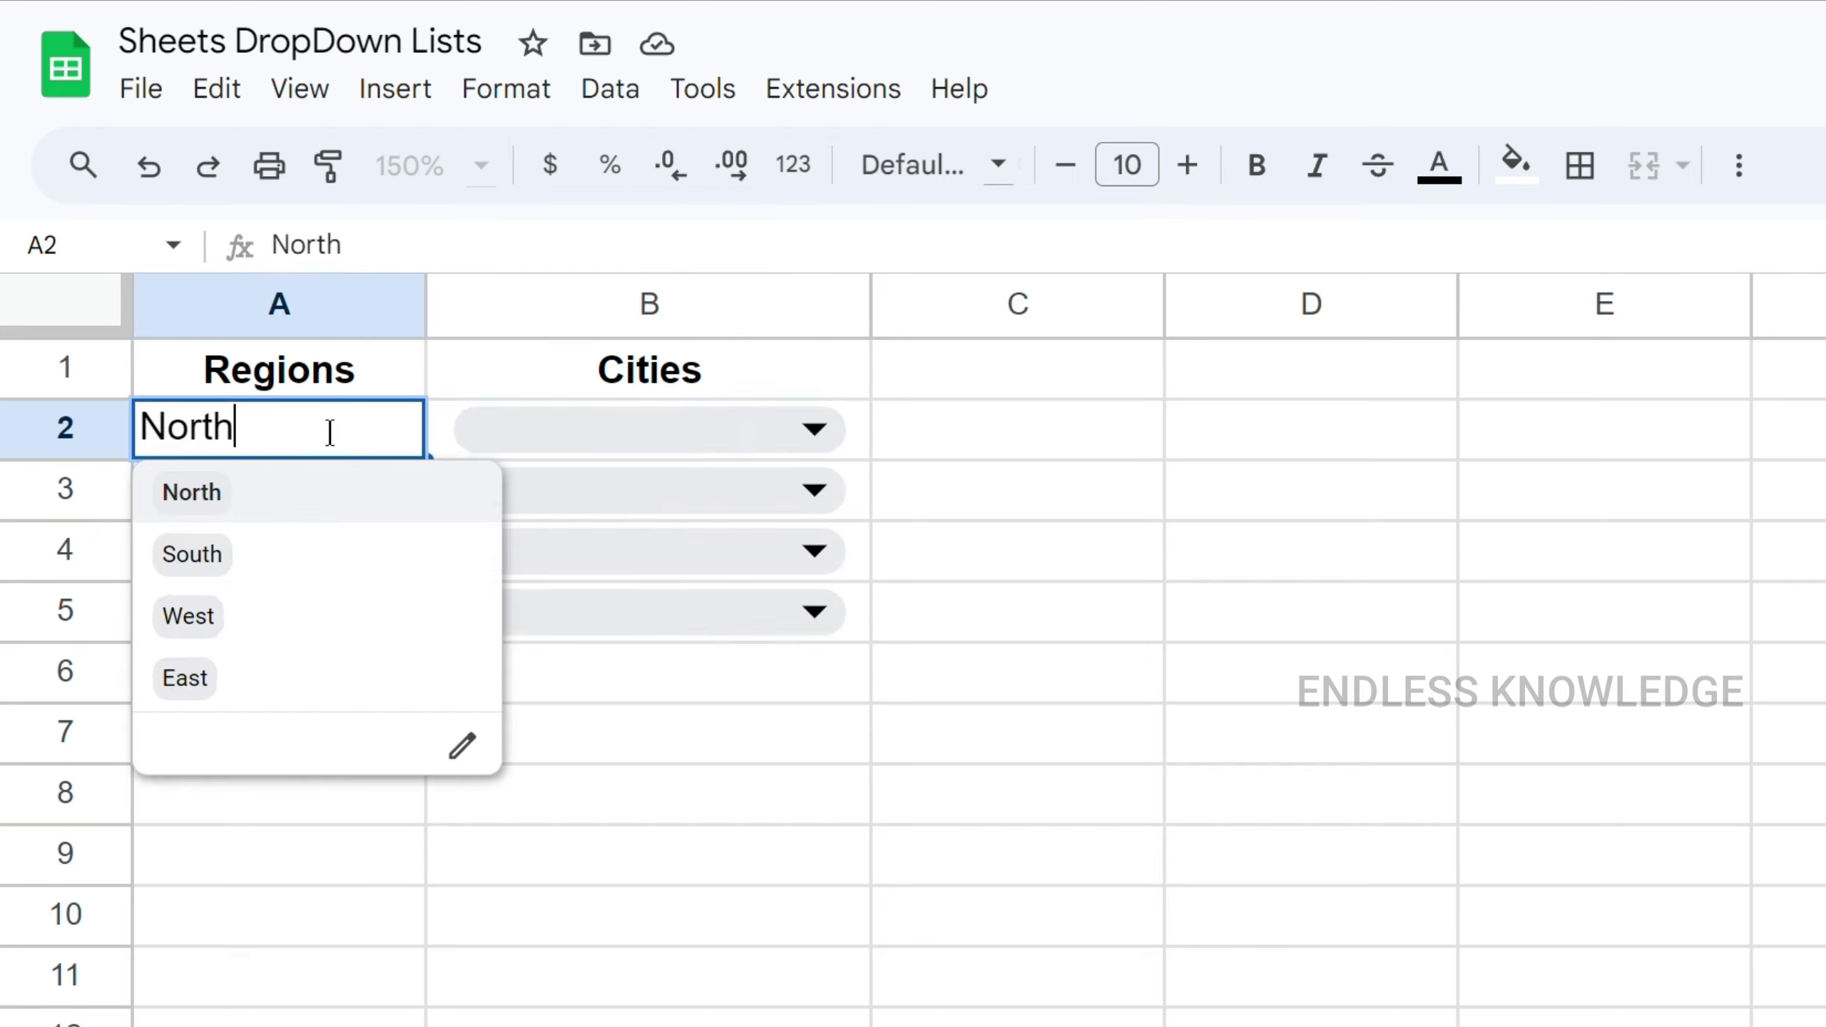
click(269, 552)
click(578, 447)
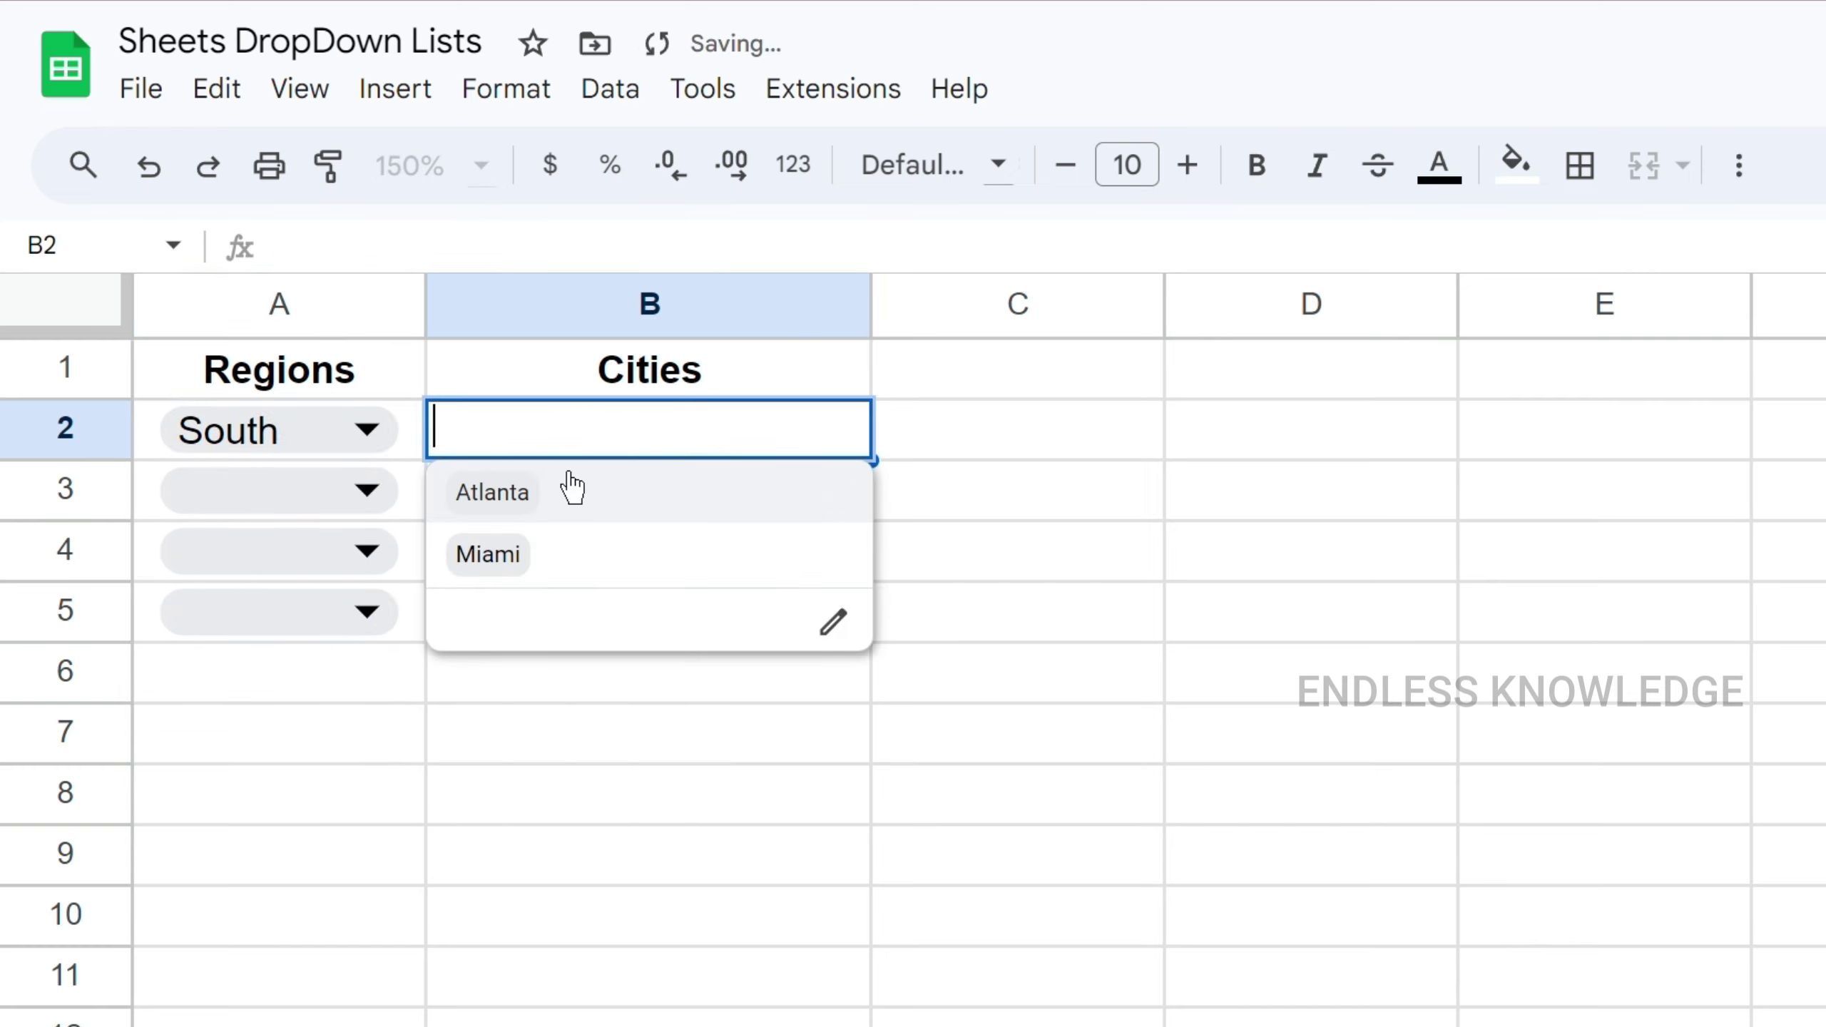
- Set the region in A2 to West and check the city options in B2, leaving the city blank
click(379, 435)
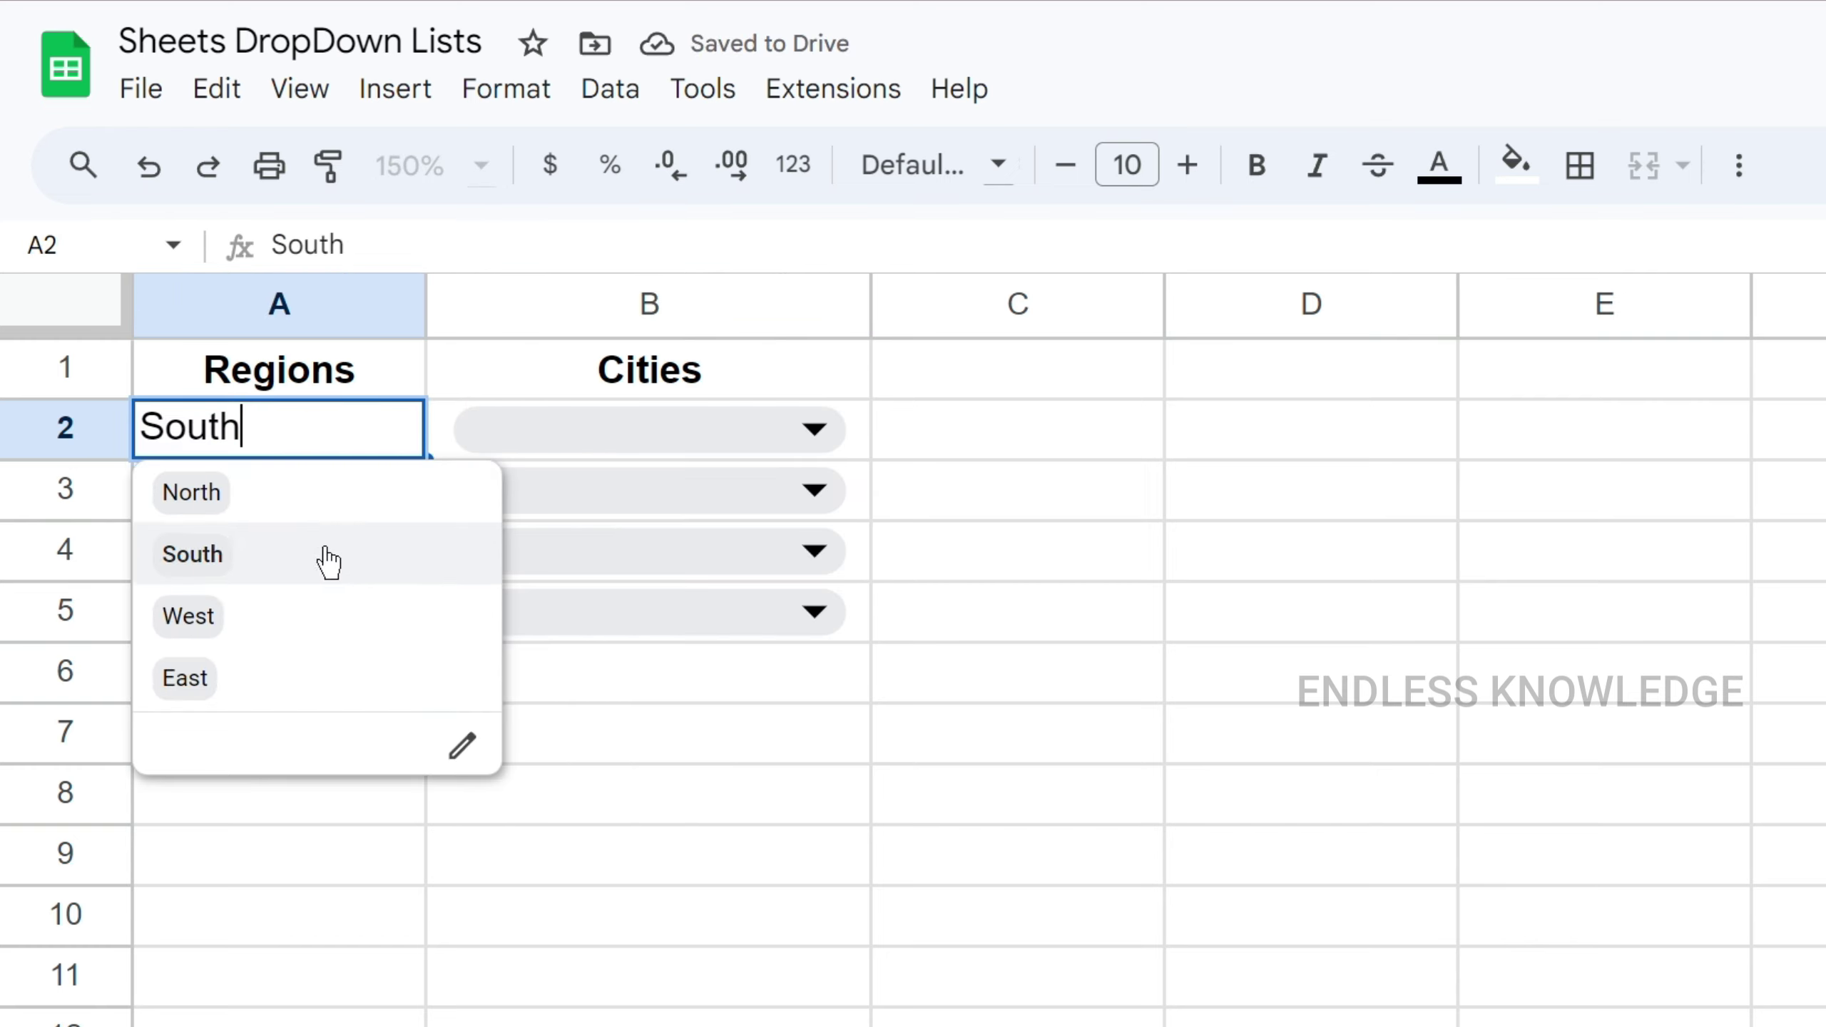
click(302, 616)
click(568, 425)
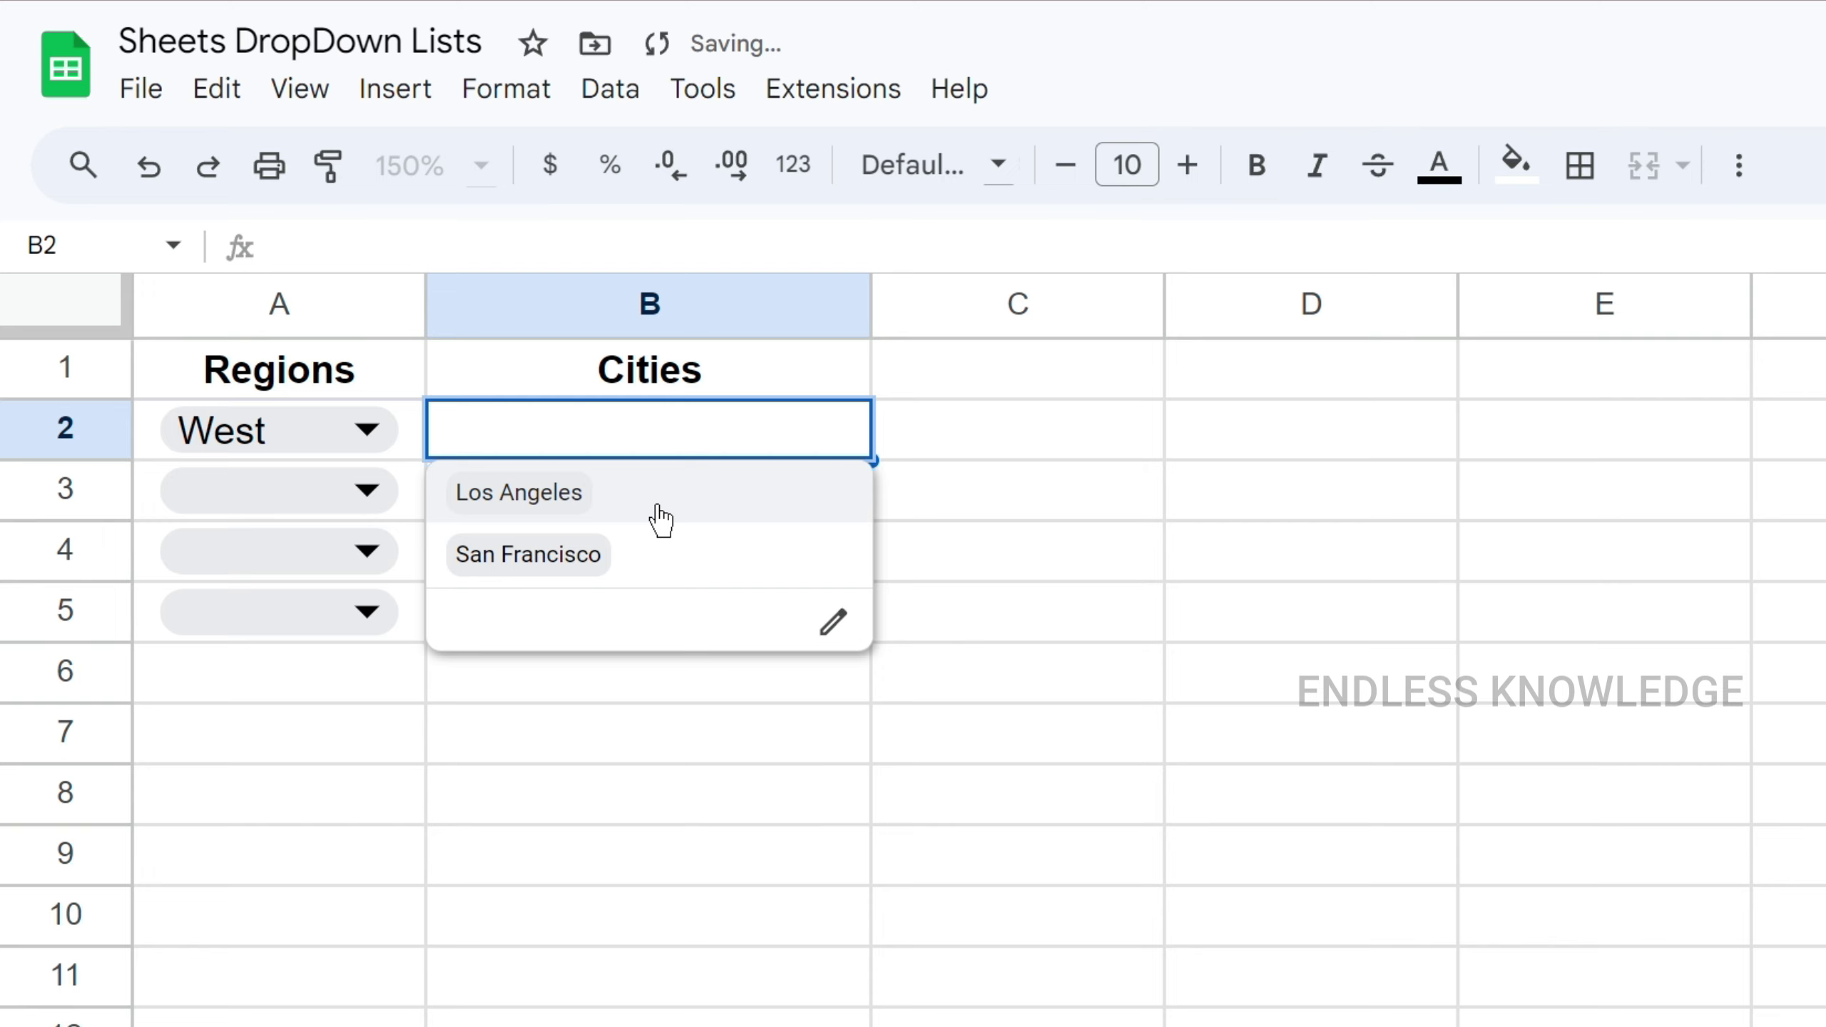
click(1004, 445)
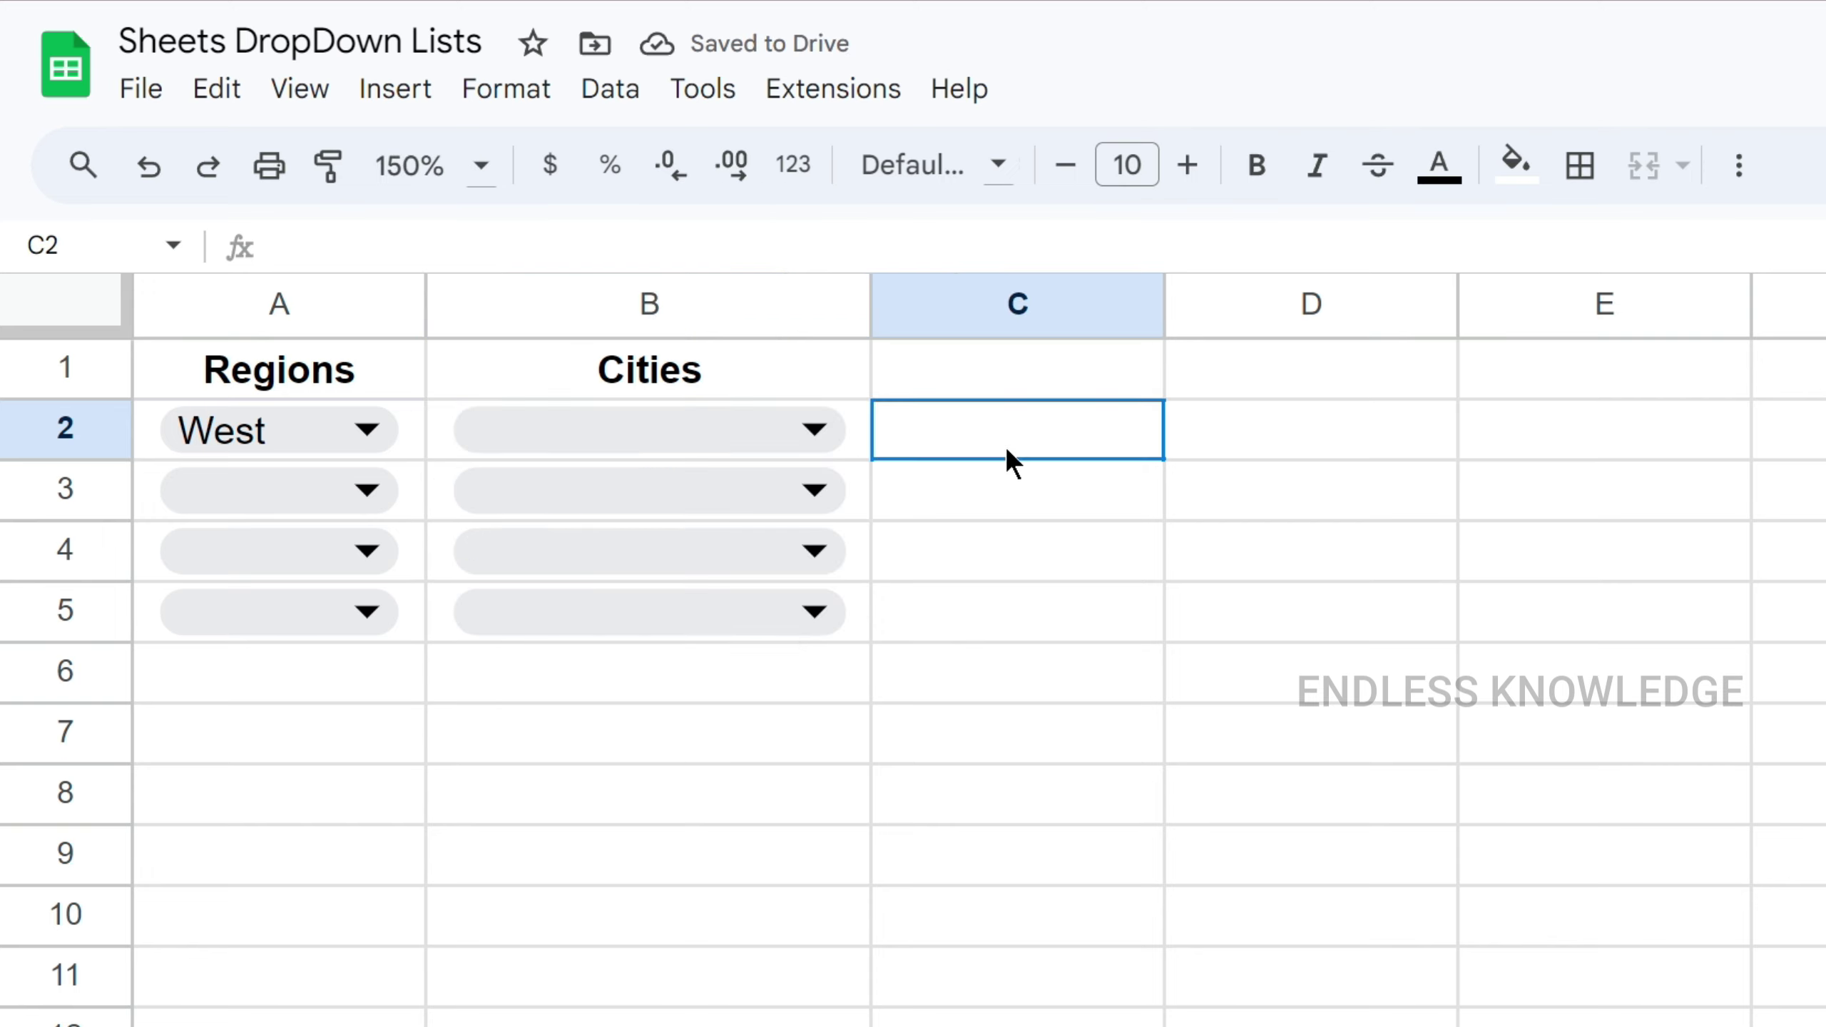
click(850, 429)
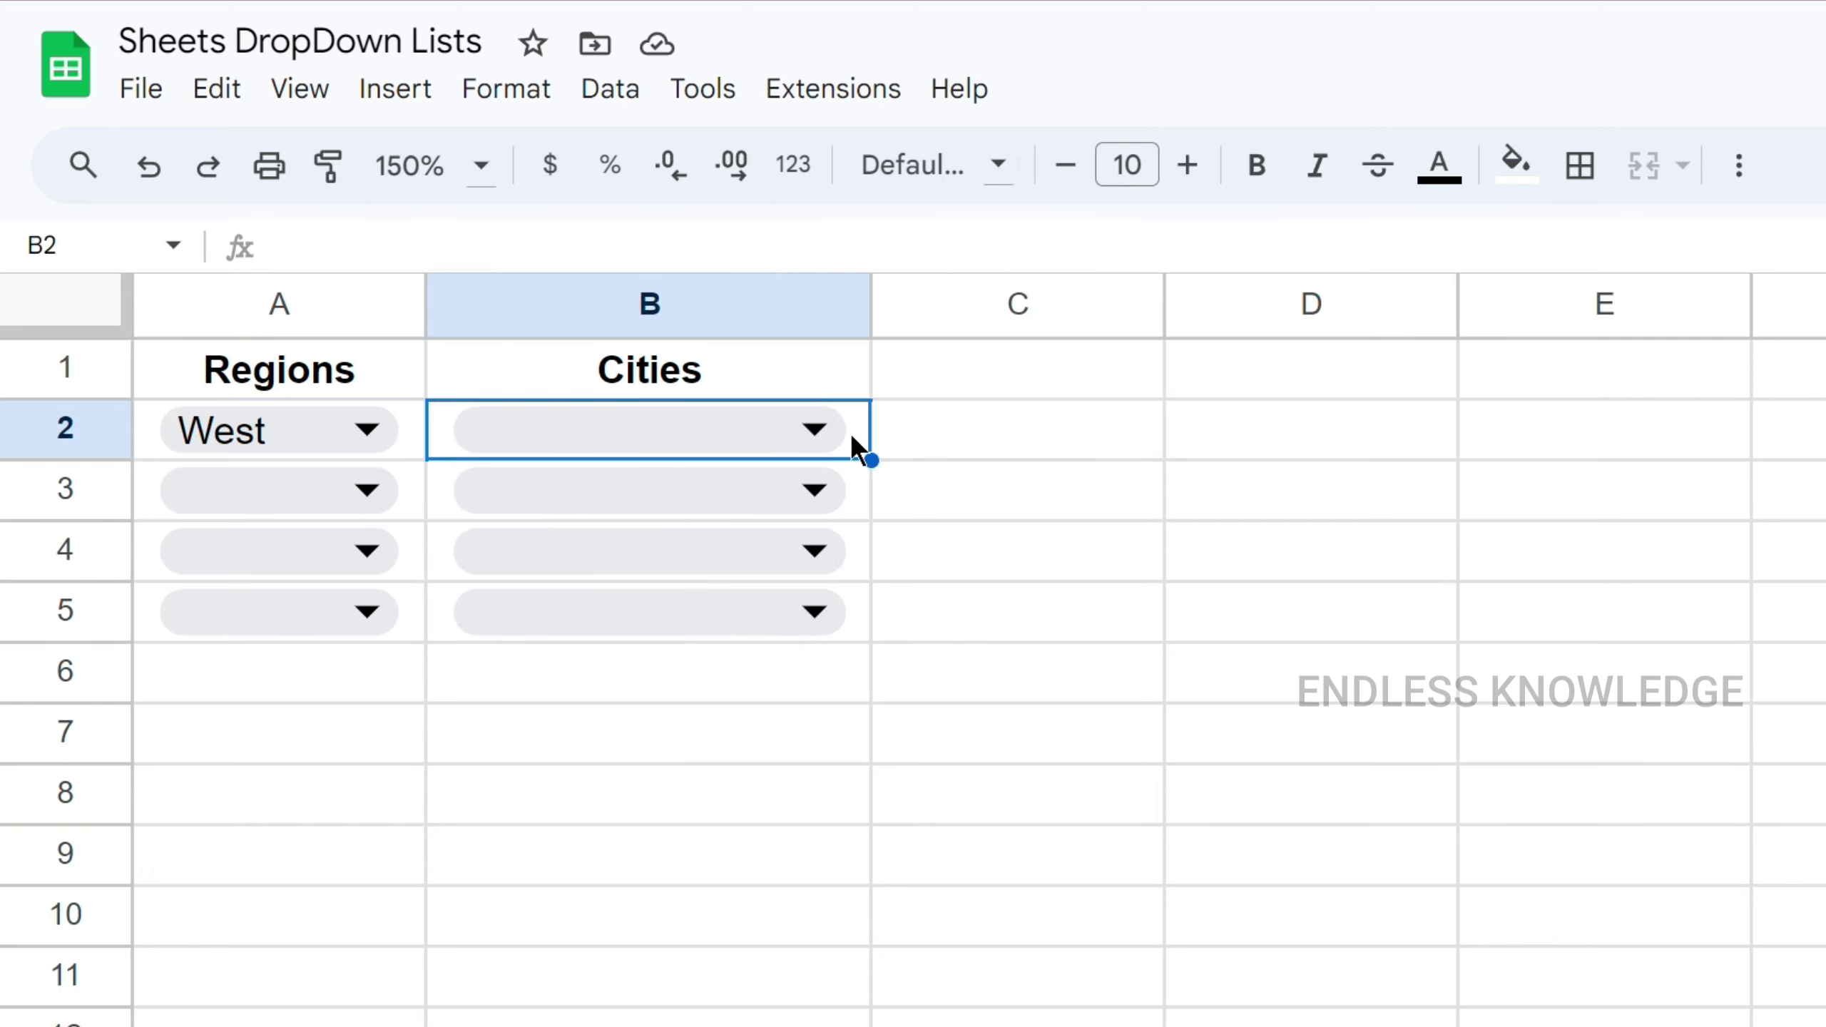
click(422, 430)
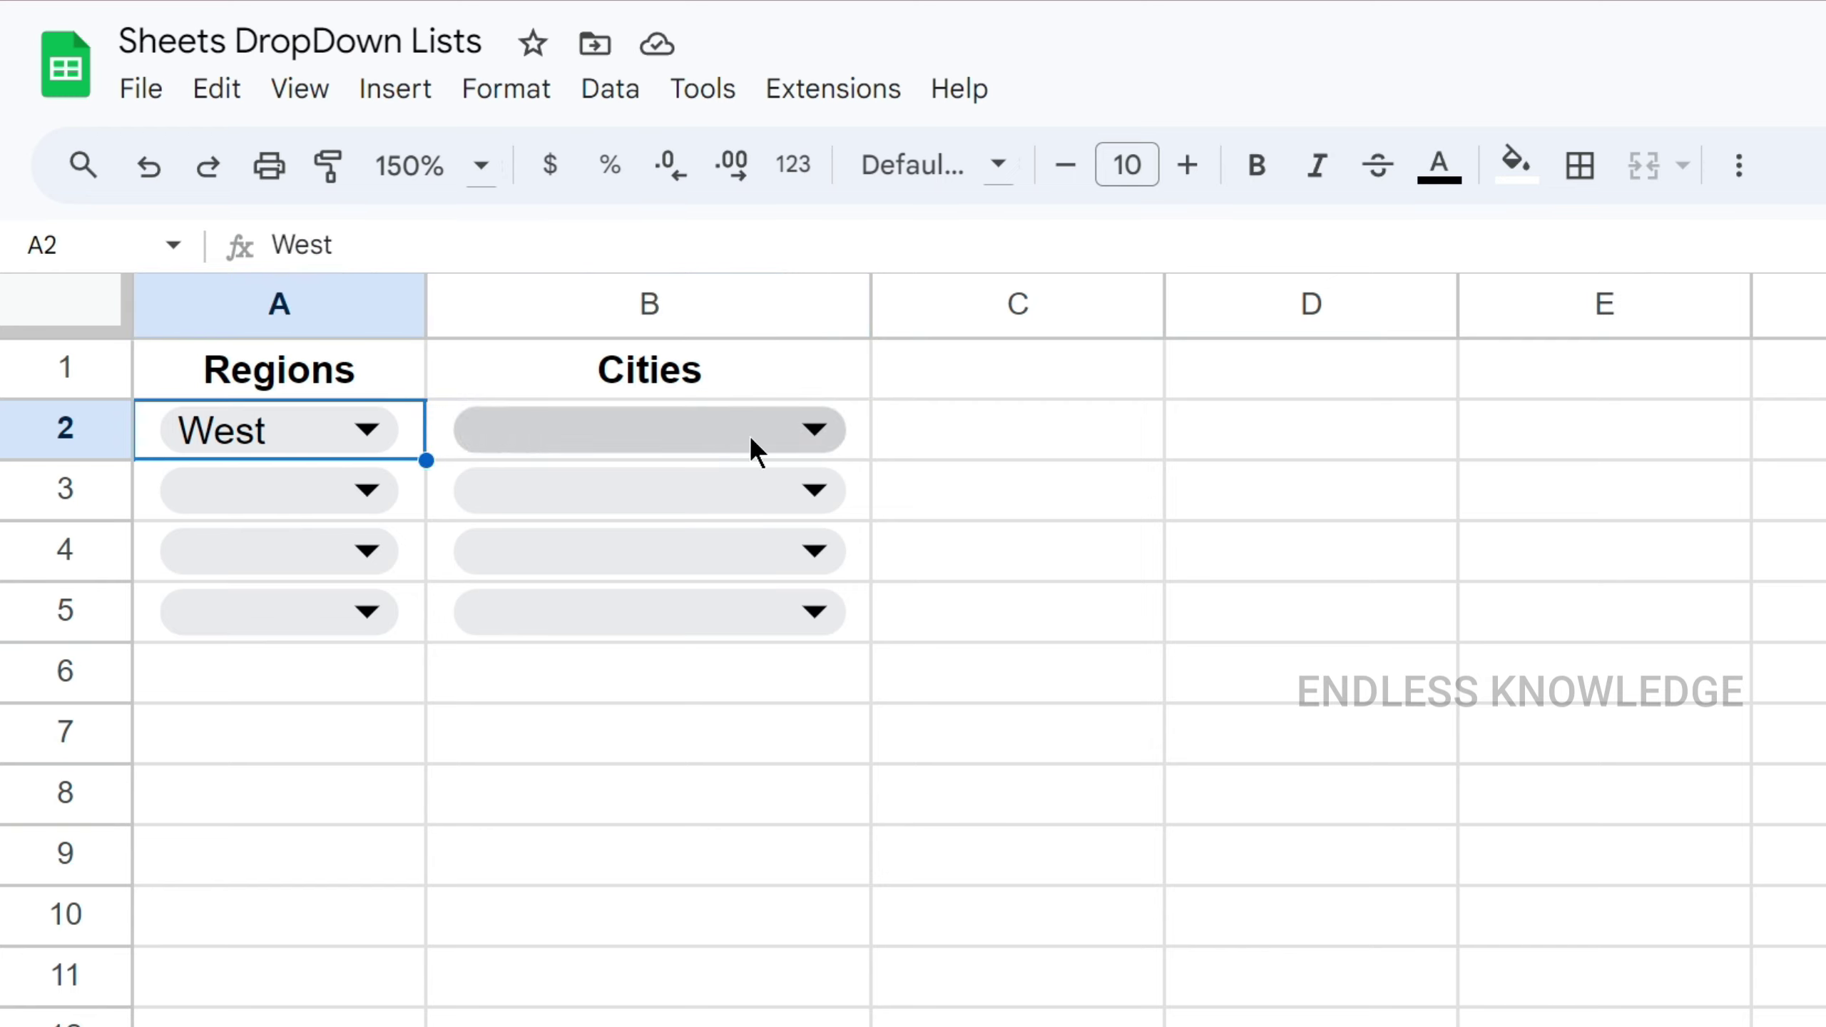
click(853, 432)
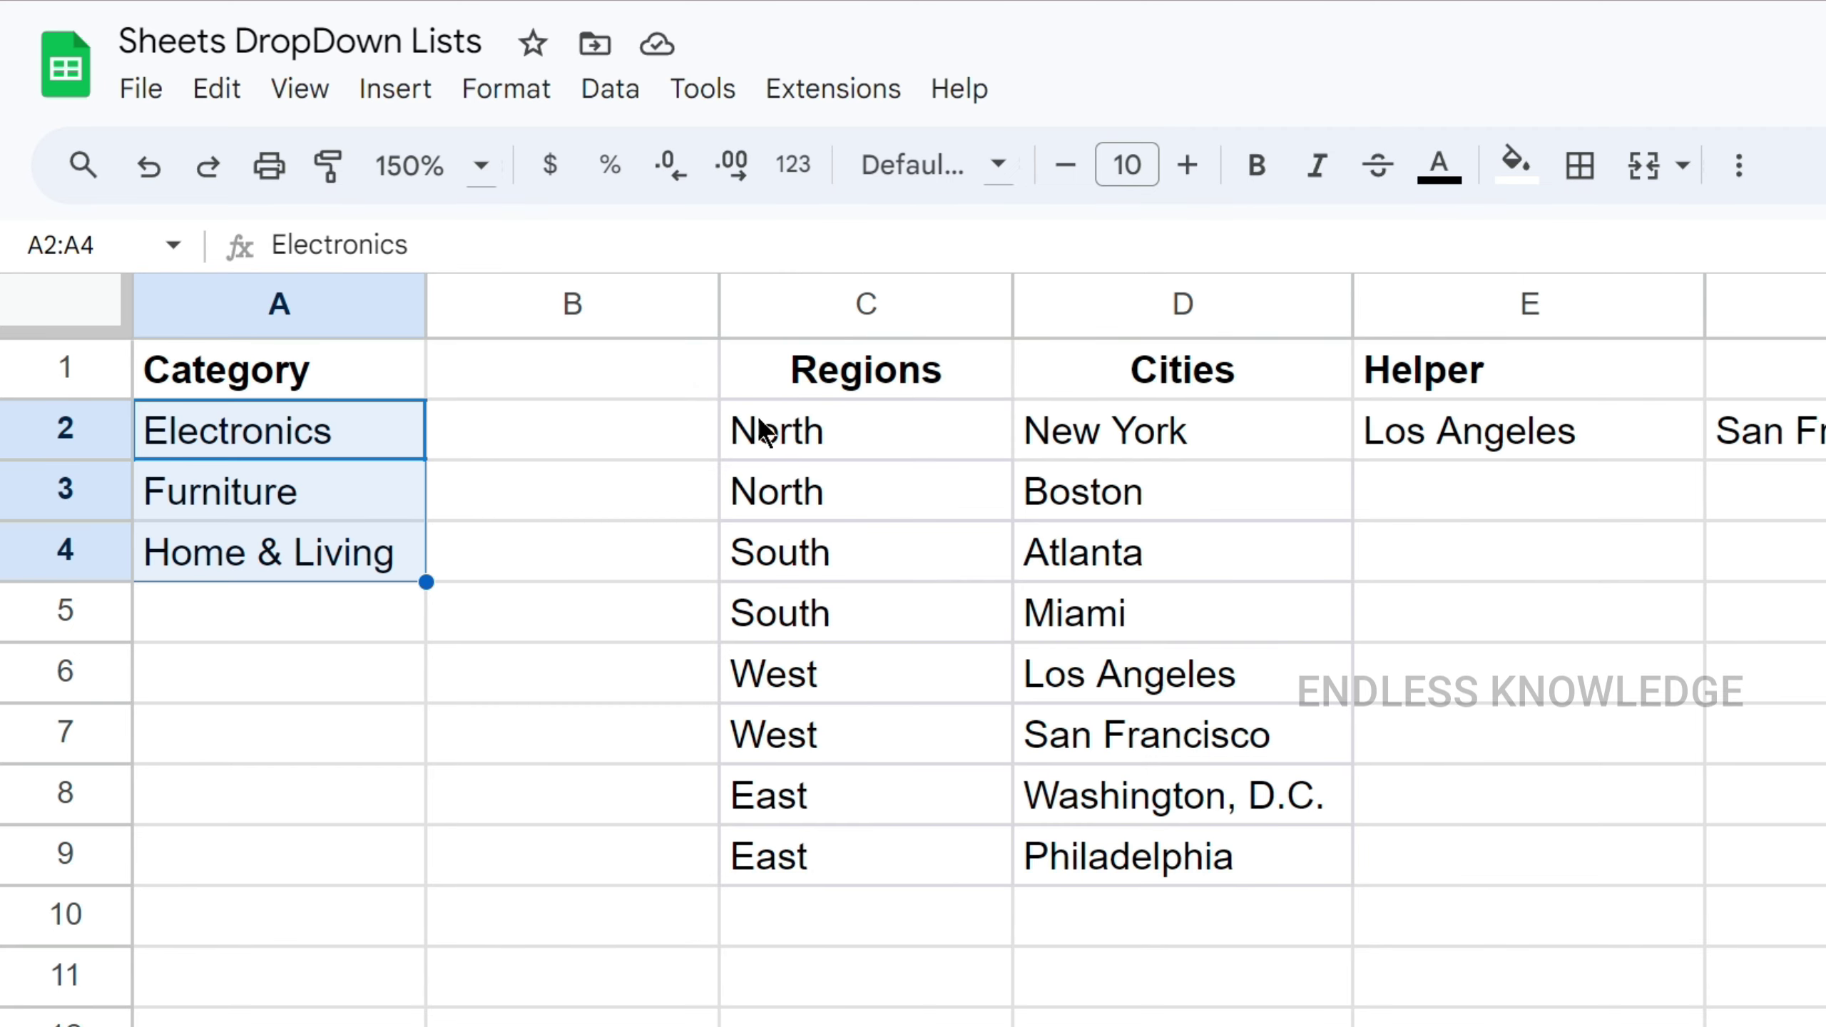
- Review the region and city entries in columns C and D of the Source sheet
click(899, 413)
drag(942, 416, 929, 840)
drag(1248, 435, 1258, 845)
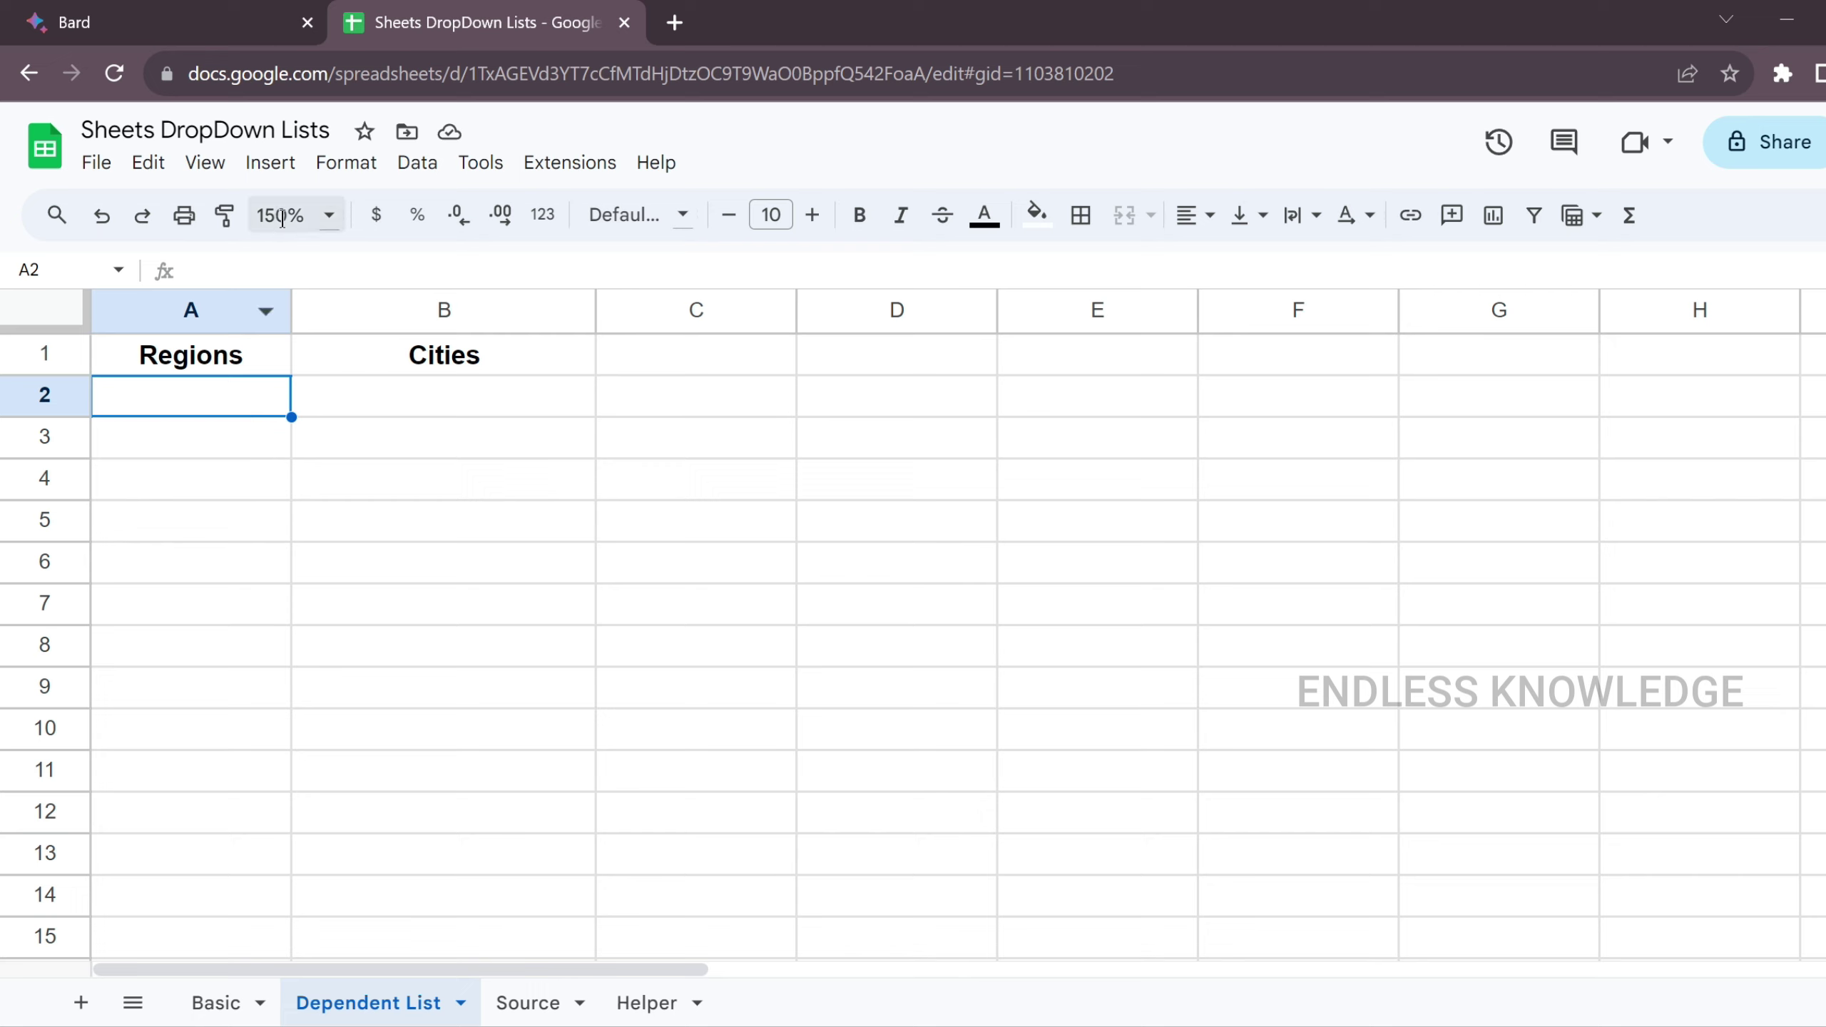
- Insert a dropdown in cell A2 of the Dependent List sheet and set its criteria to Dropdown (from a range)
click(286, 176)
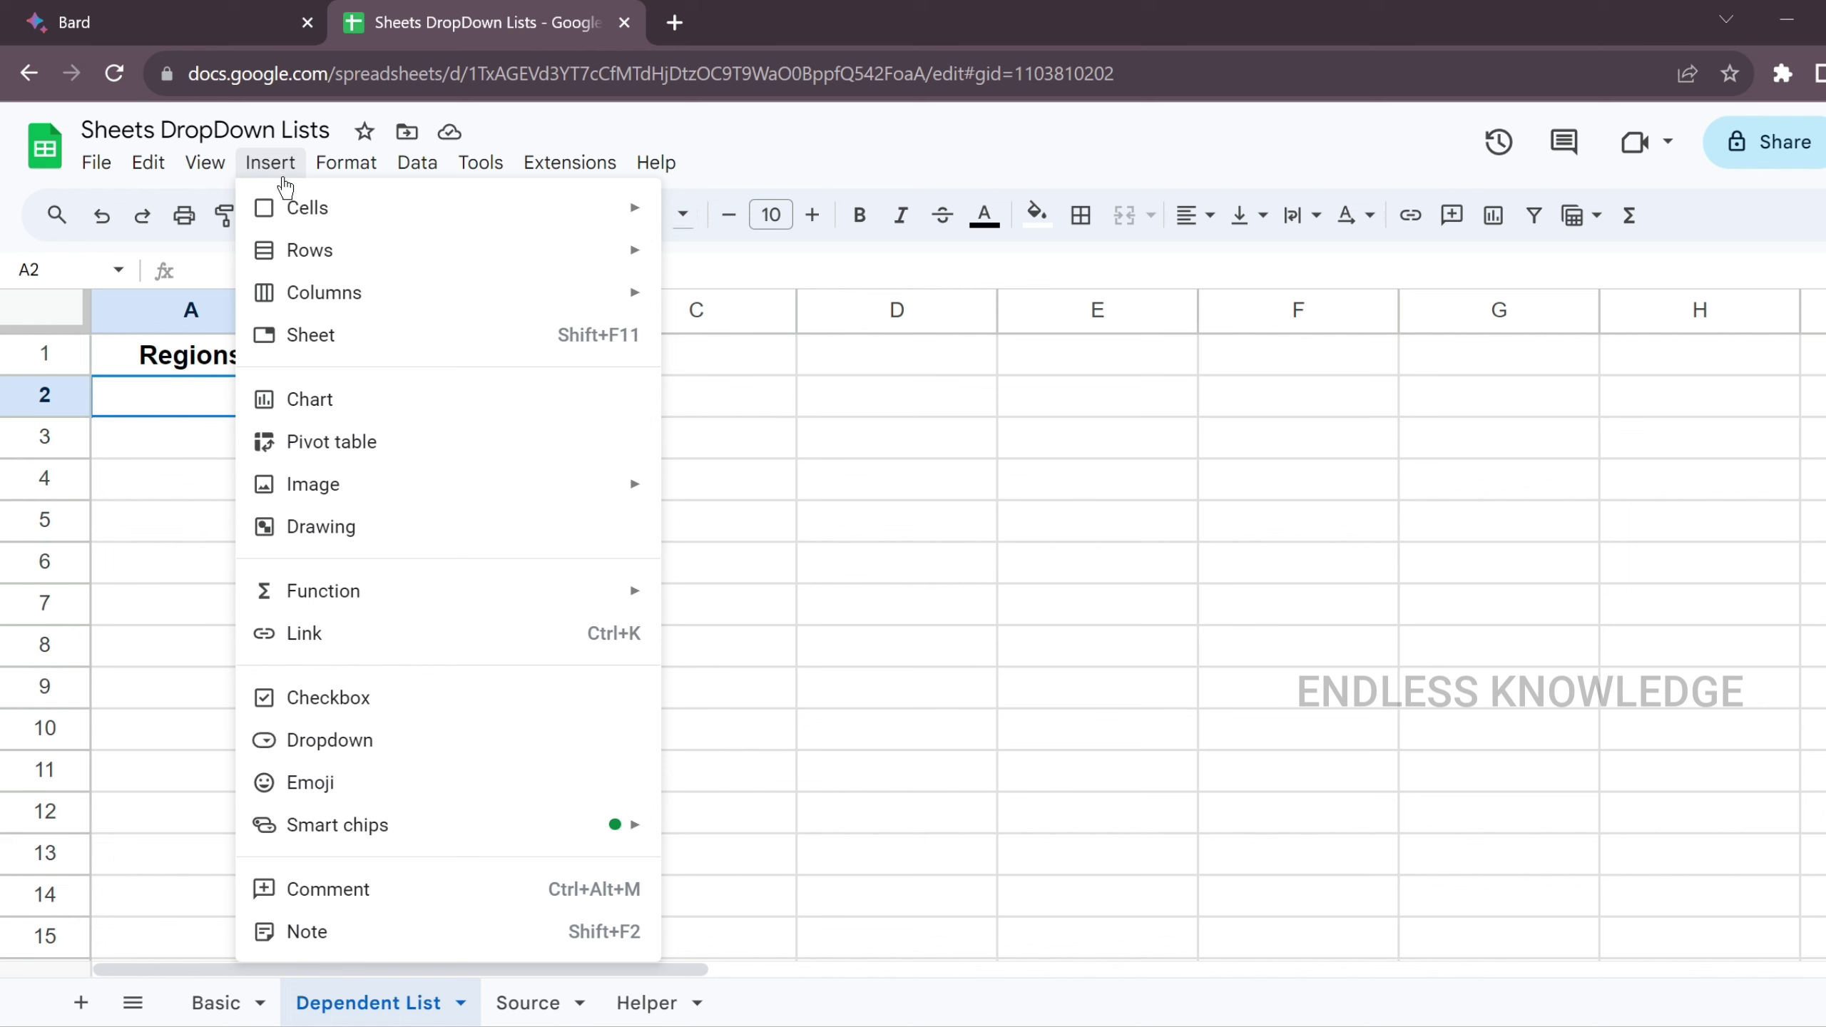
click(378, 741)
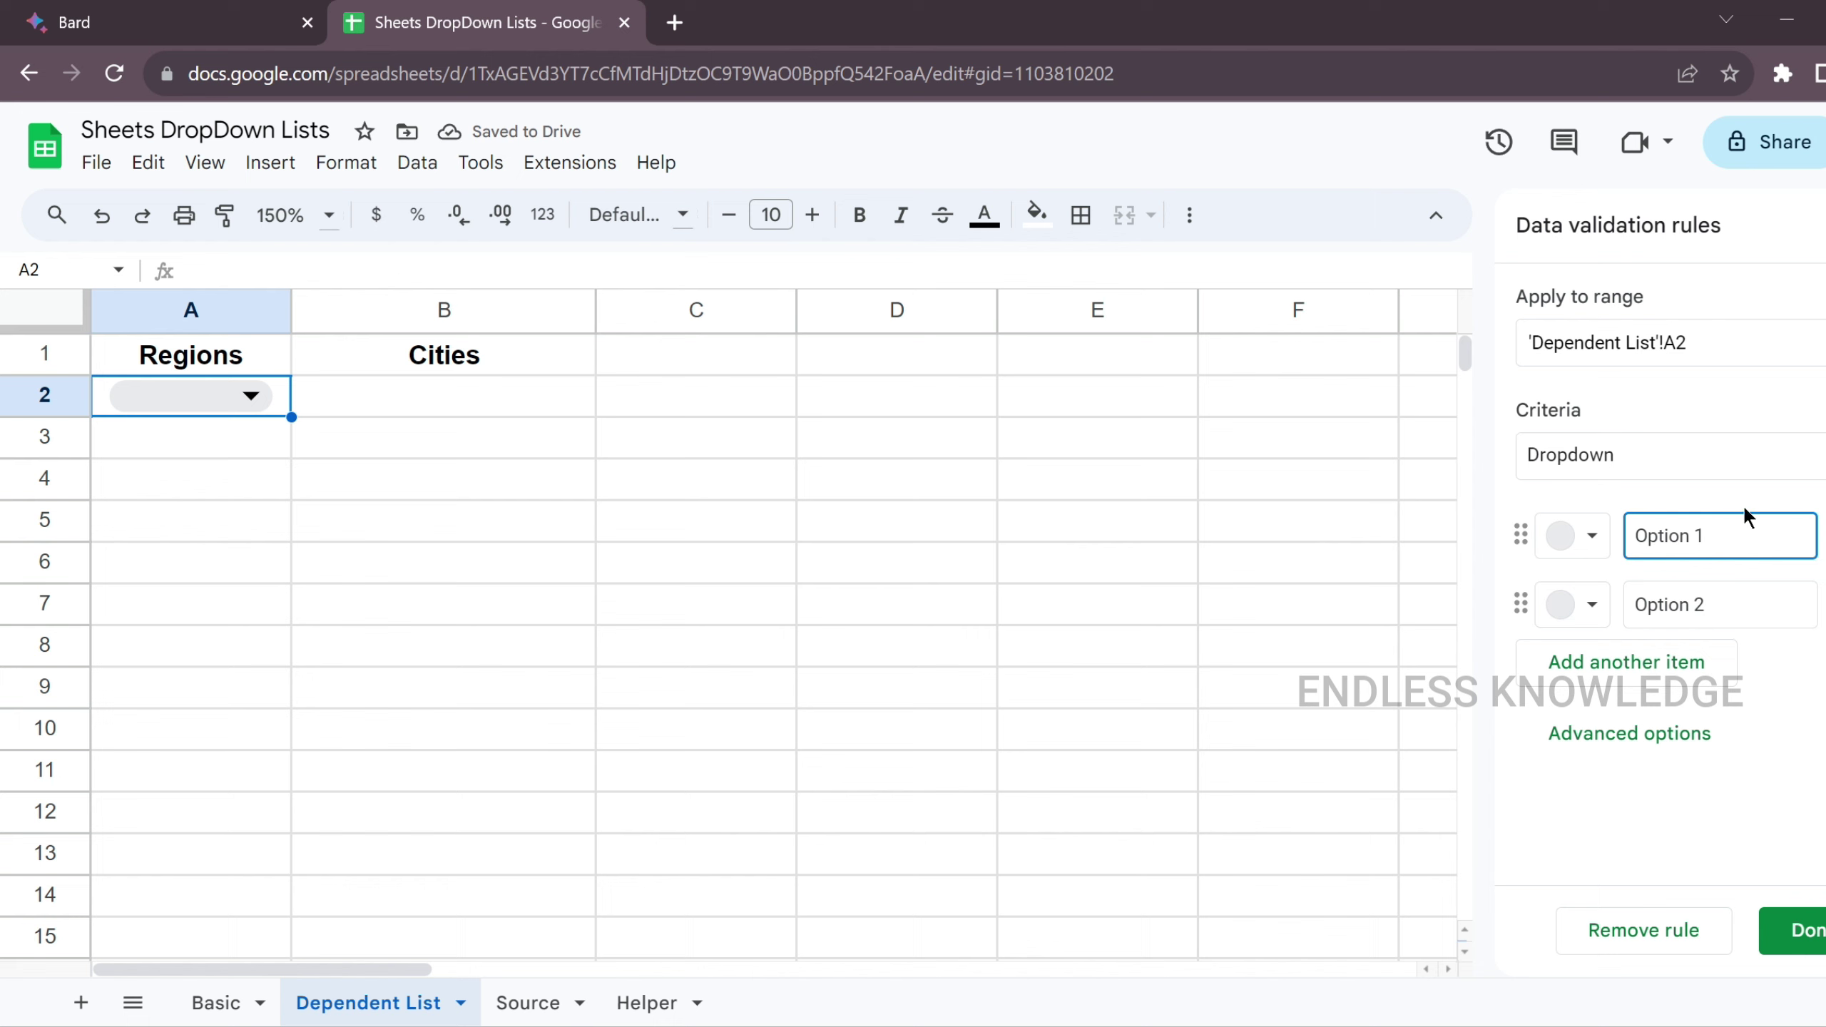
click(1639, 460)
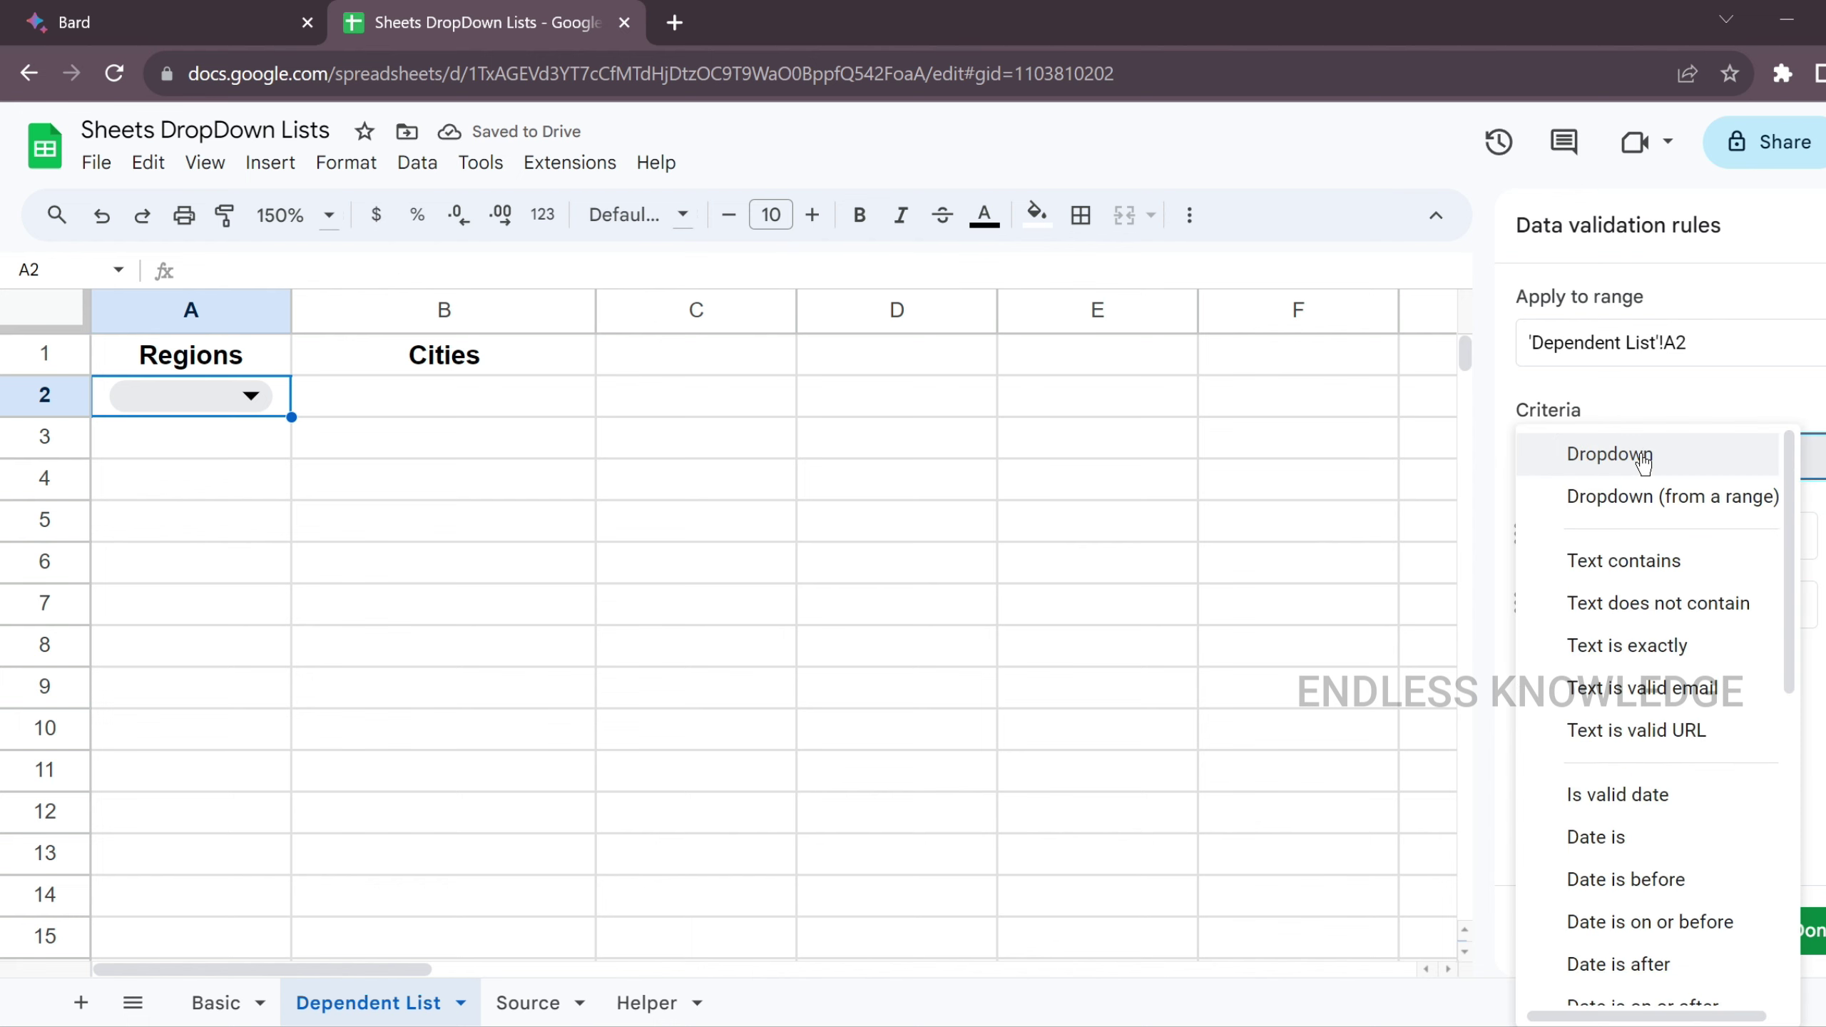
click(1655, 498)
click(1811, 536)
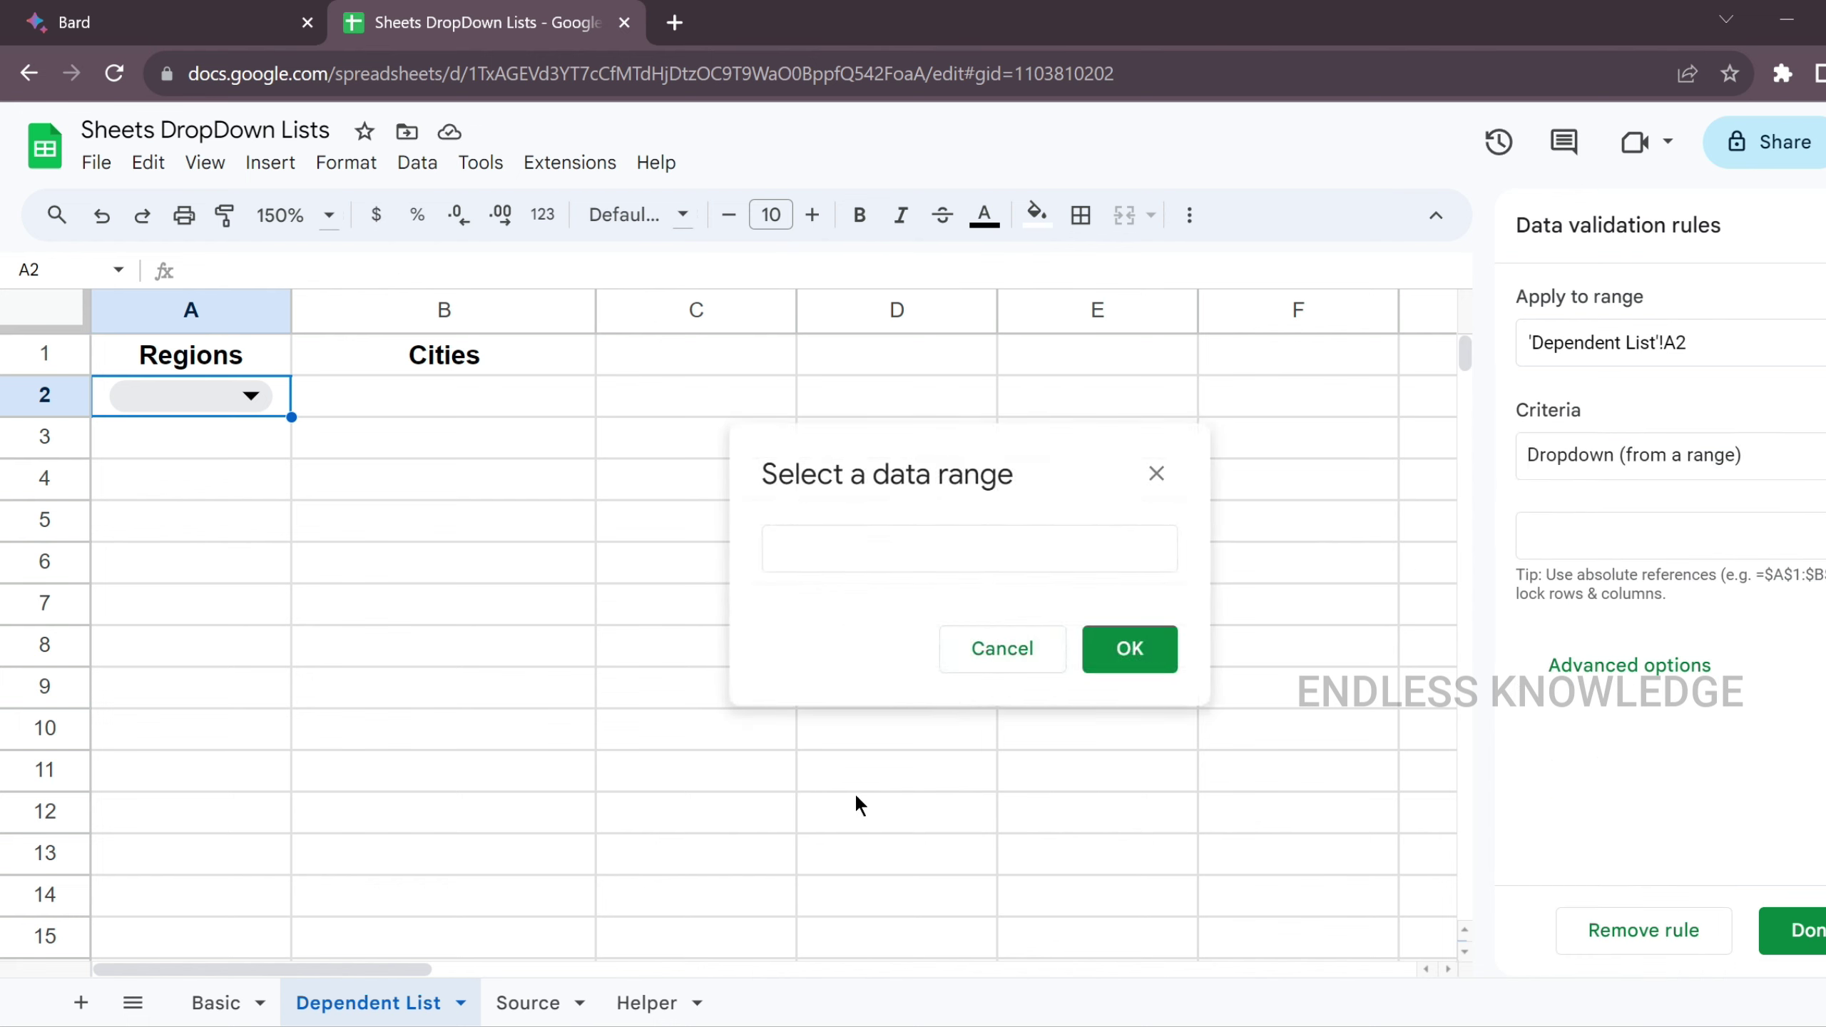
- Set the dropdown's source to the regions in Source!C2:C9 and save the validation rule
click(548, 1000)
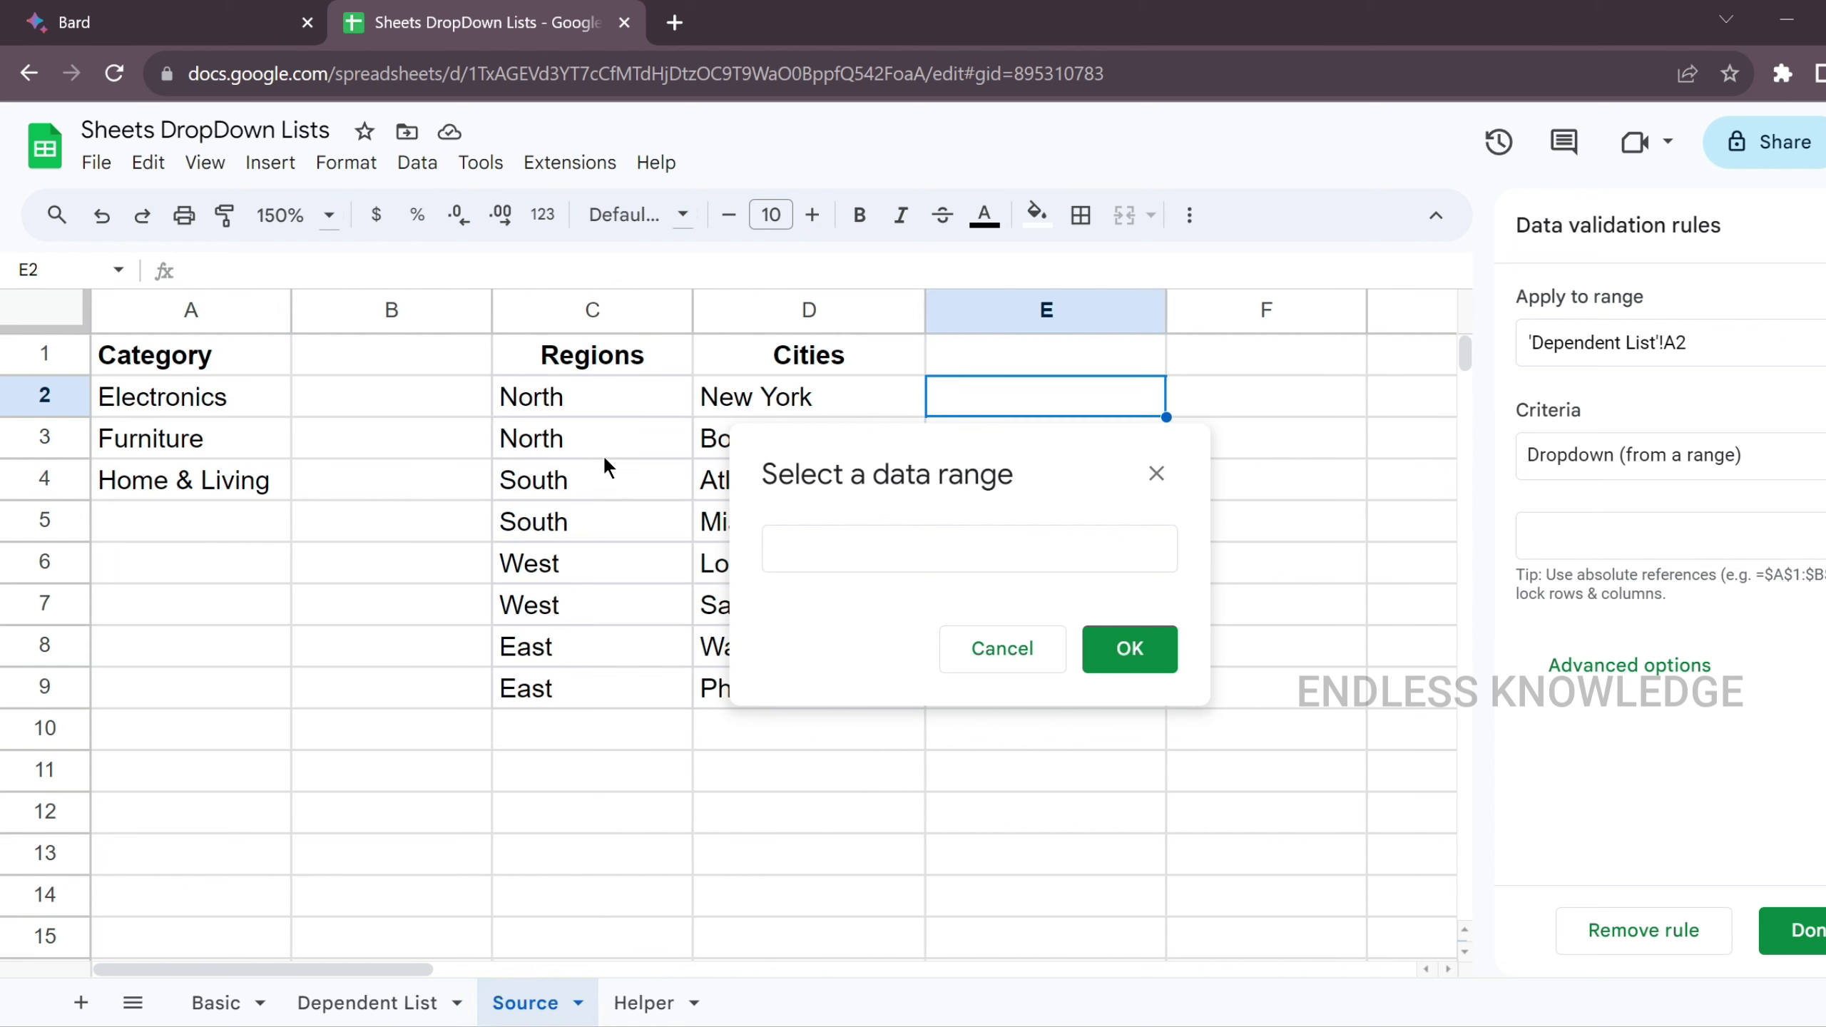
drag(633, 389, 636, 682)
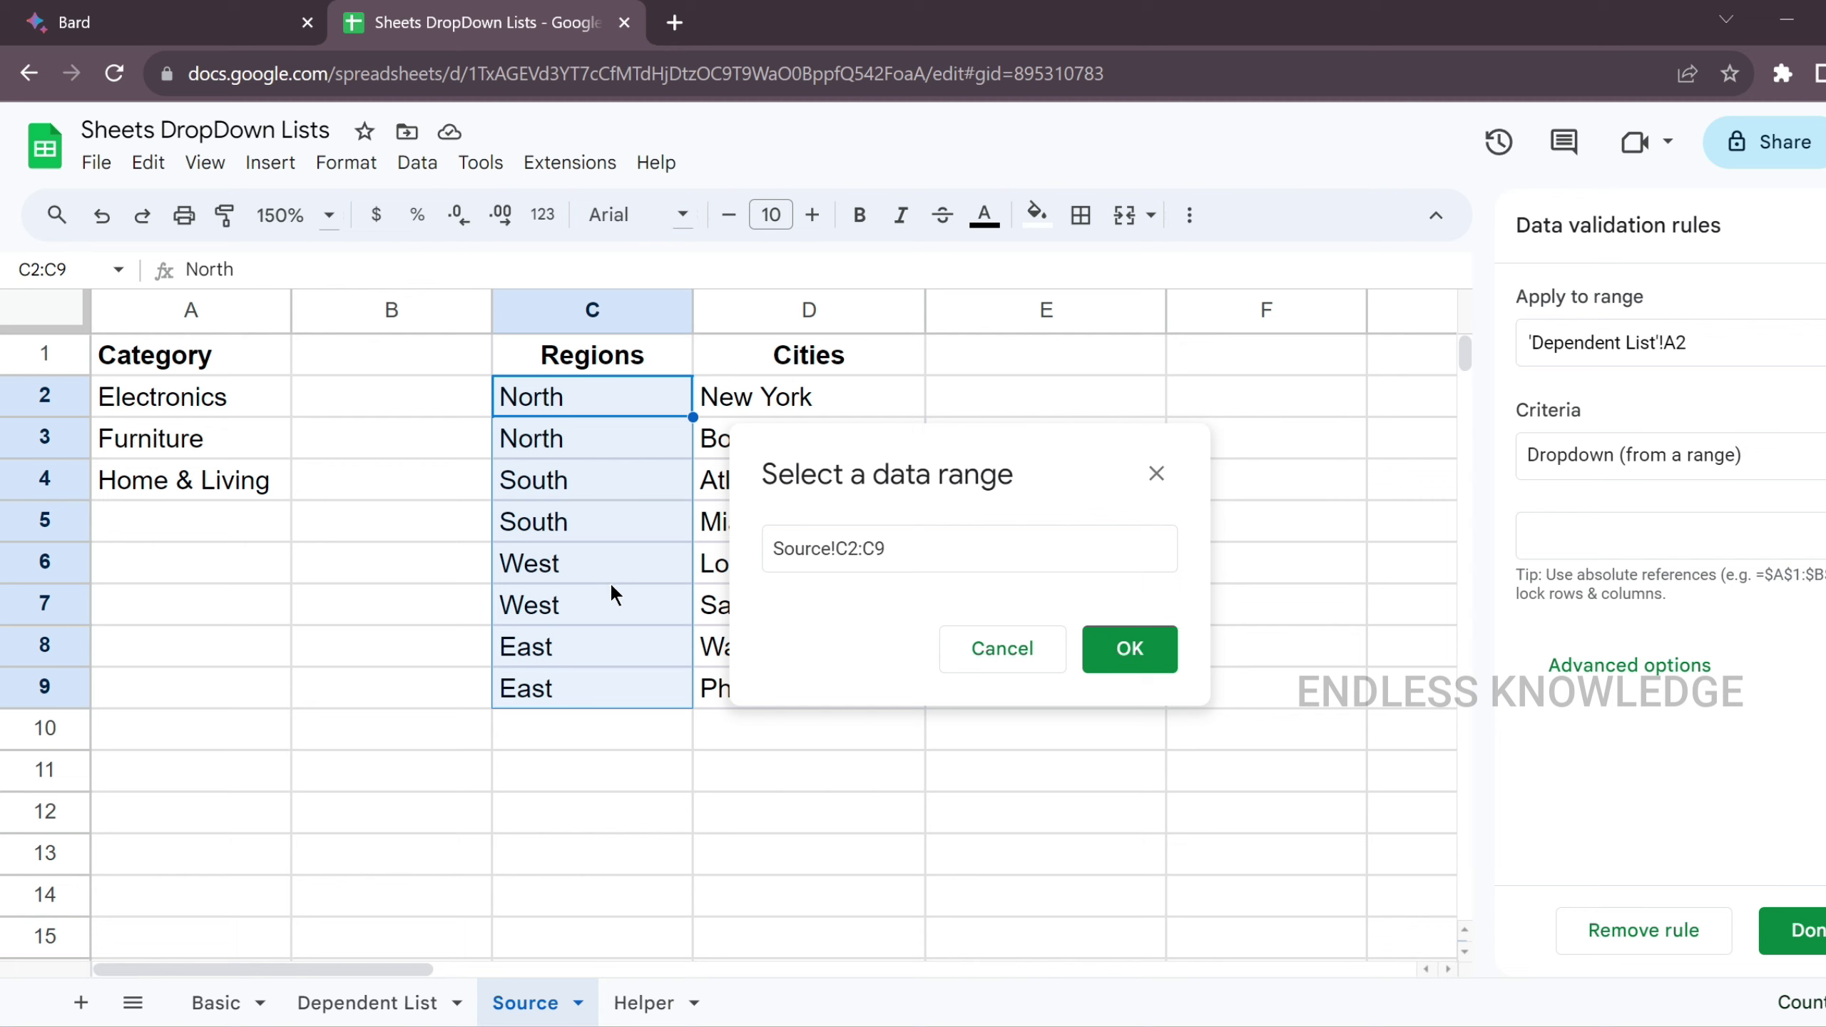
click(1122, 648)
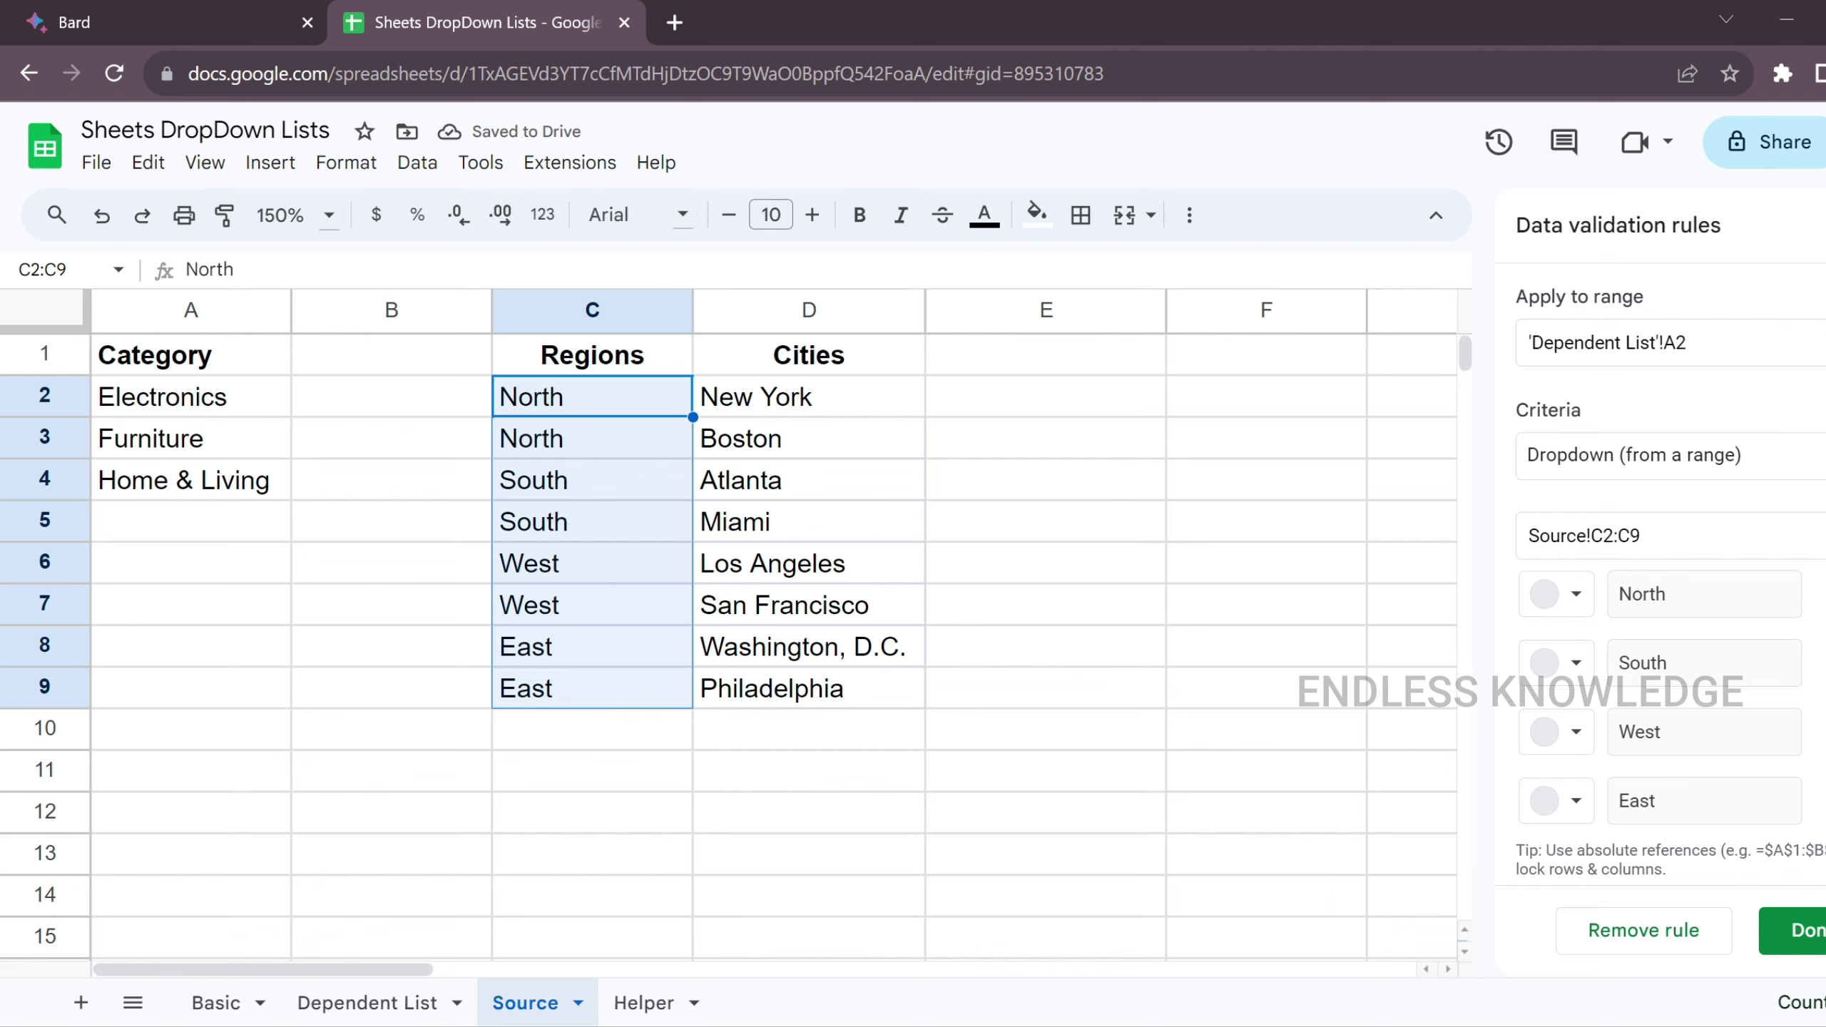
scroll(1668, 575, down, 2)
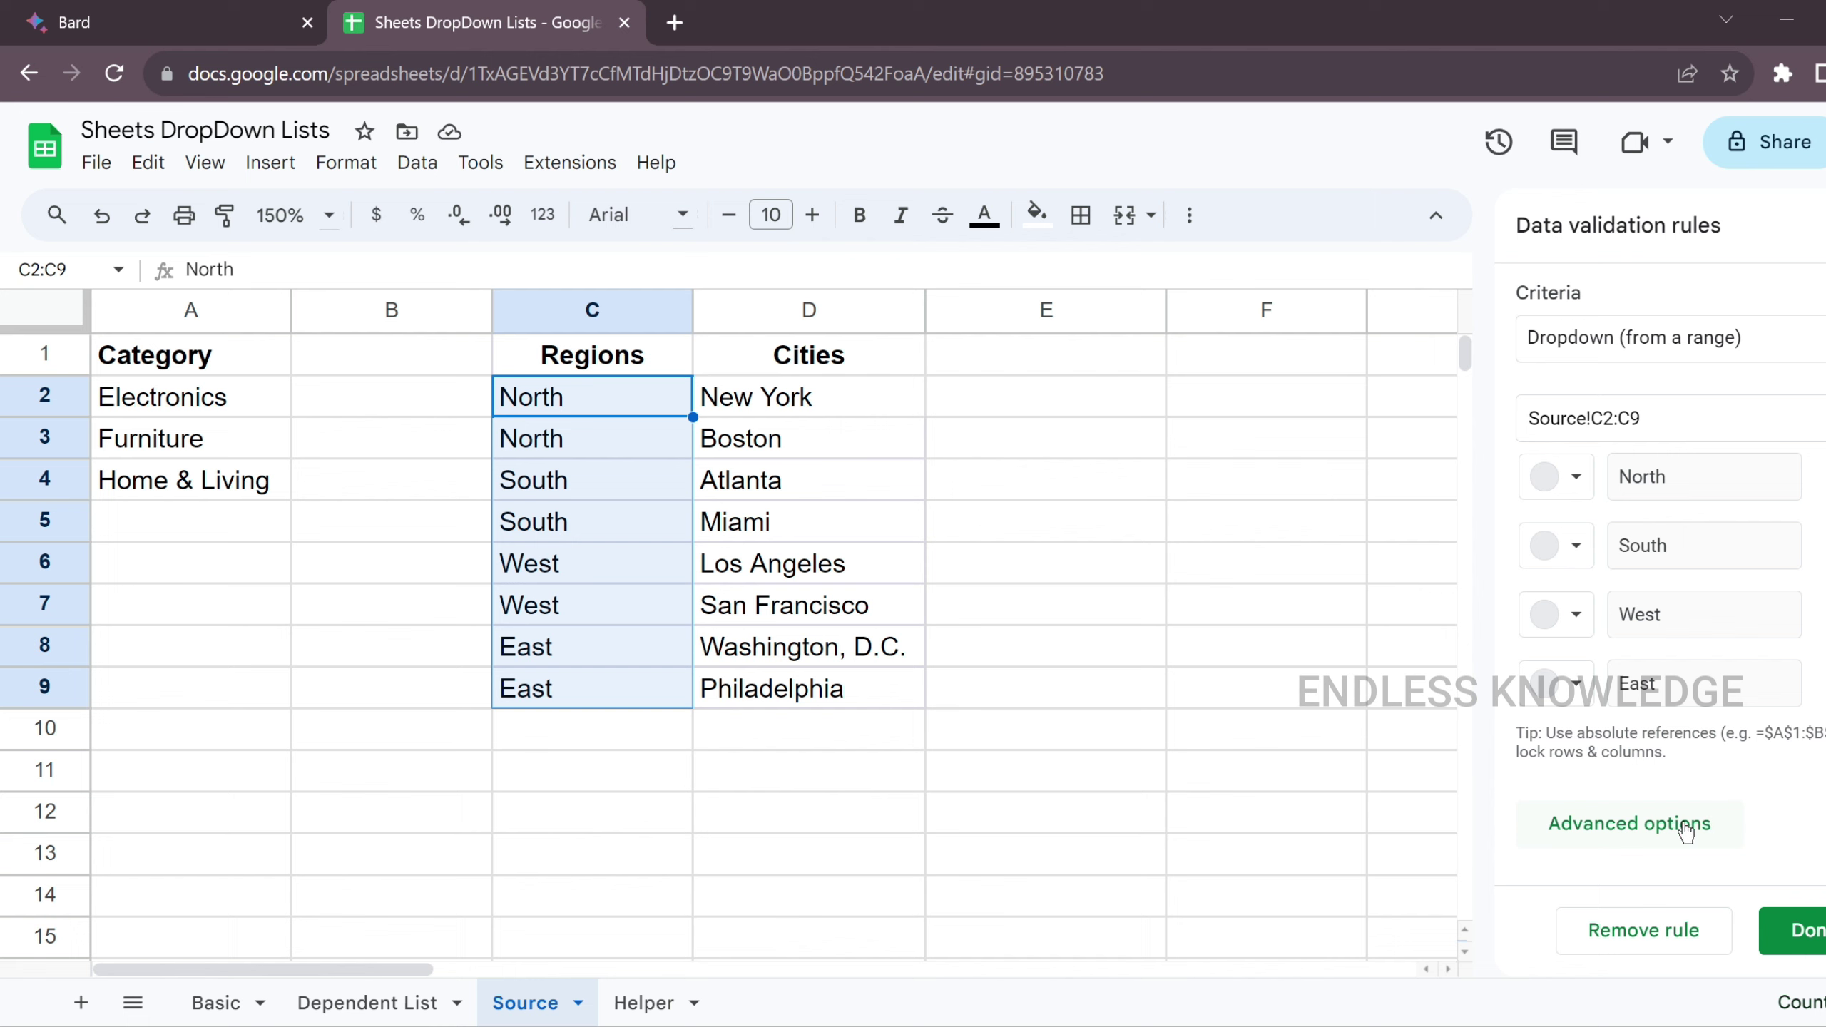
scroll(1668, 576, up, 2)
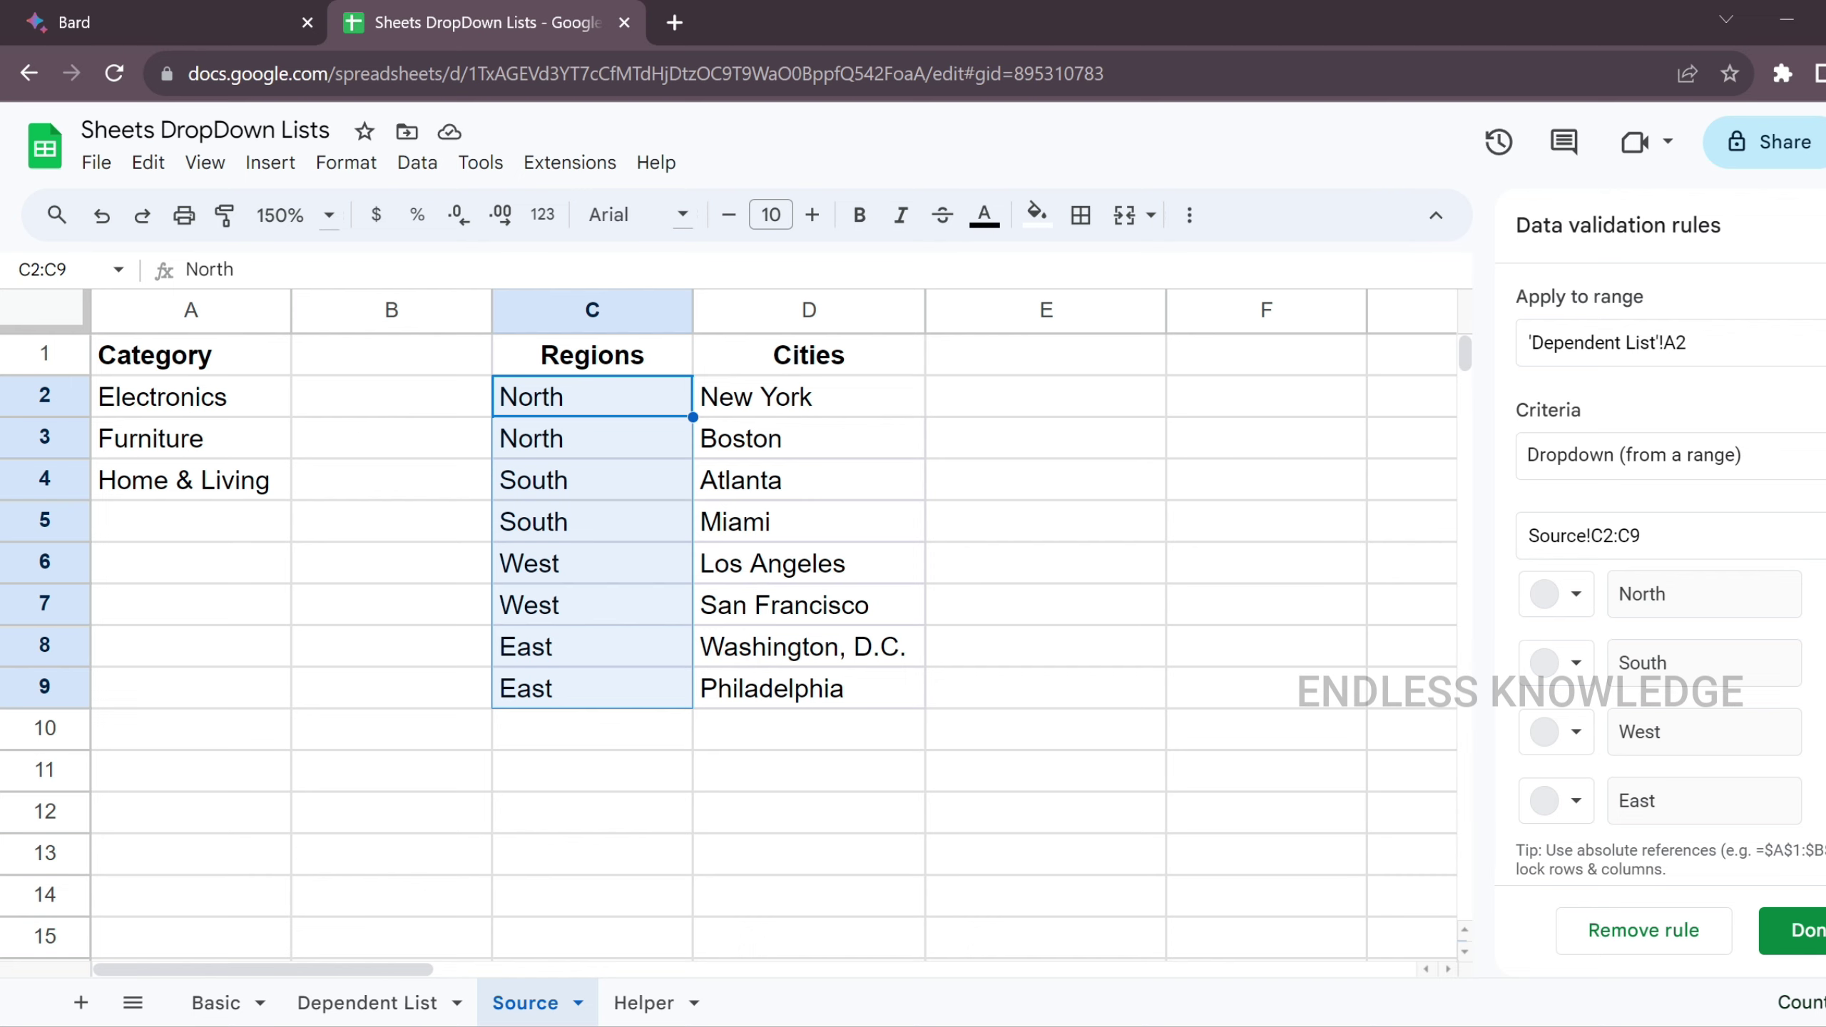
click(1793, 930)
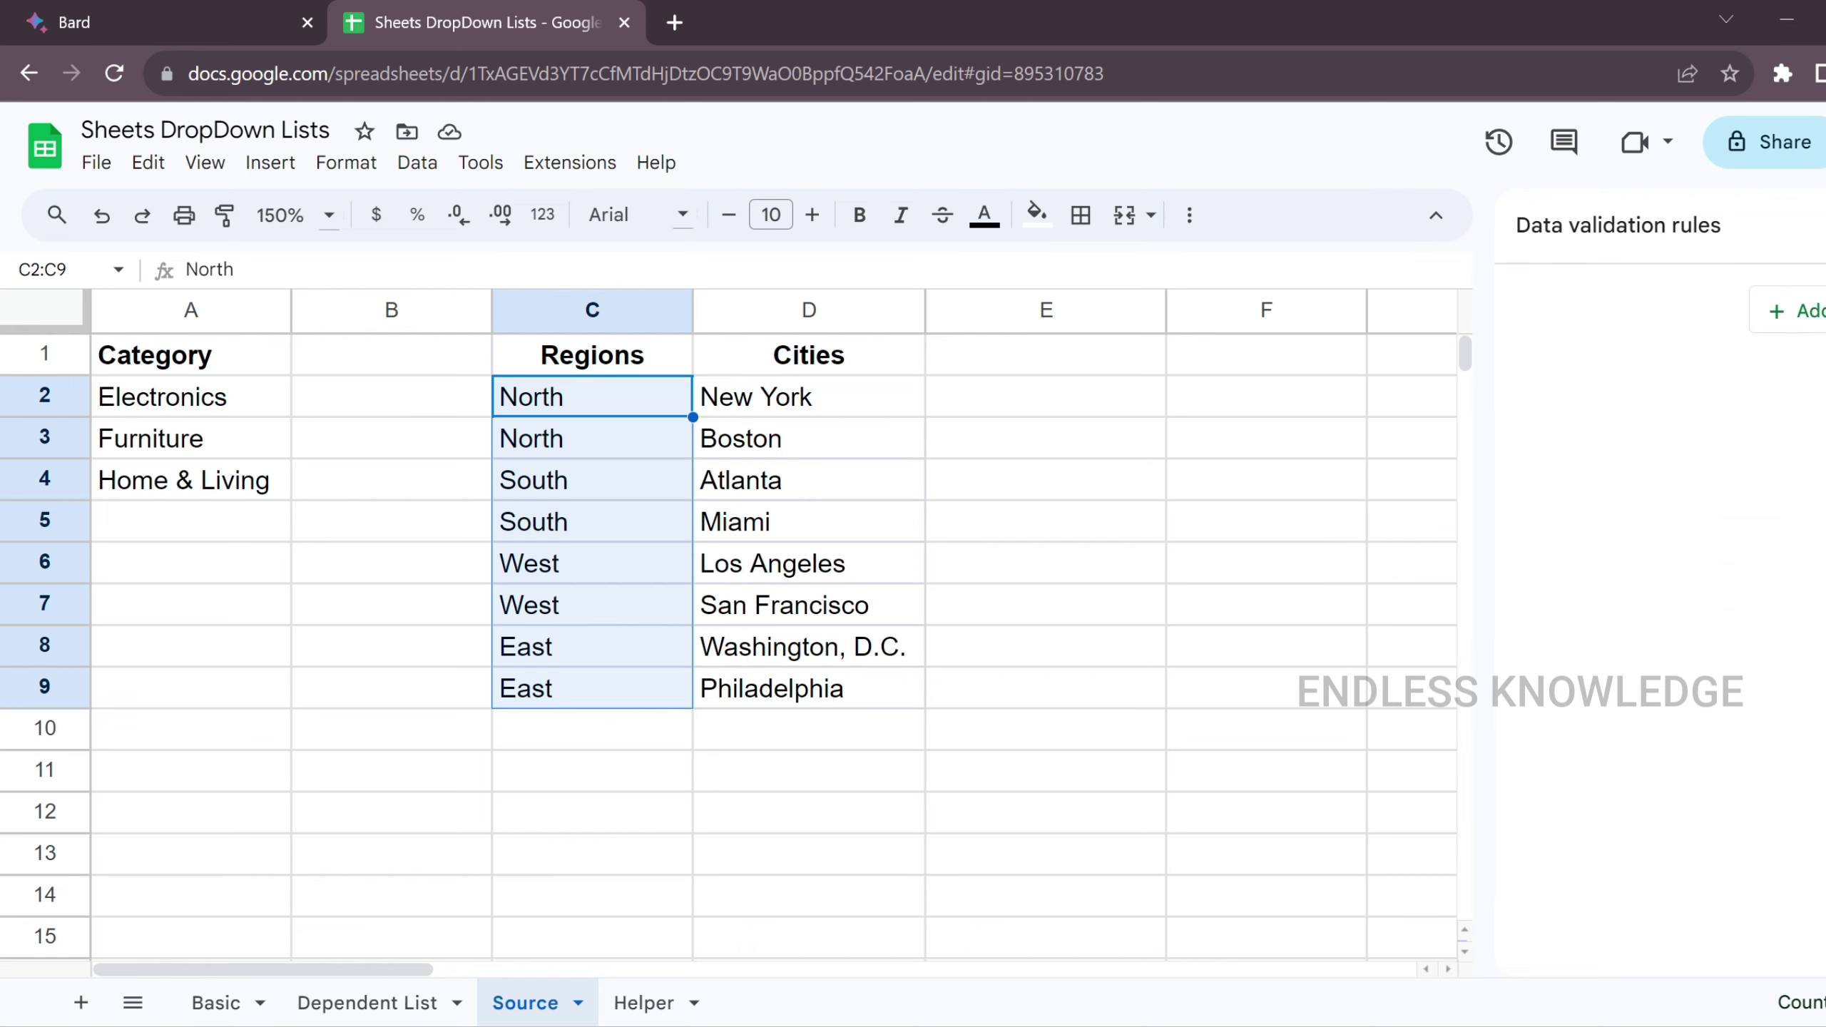
- Return to the Dependent List sheet and choose South from the region dropdown in A2
click(371, 1009)
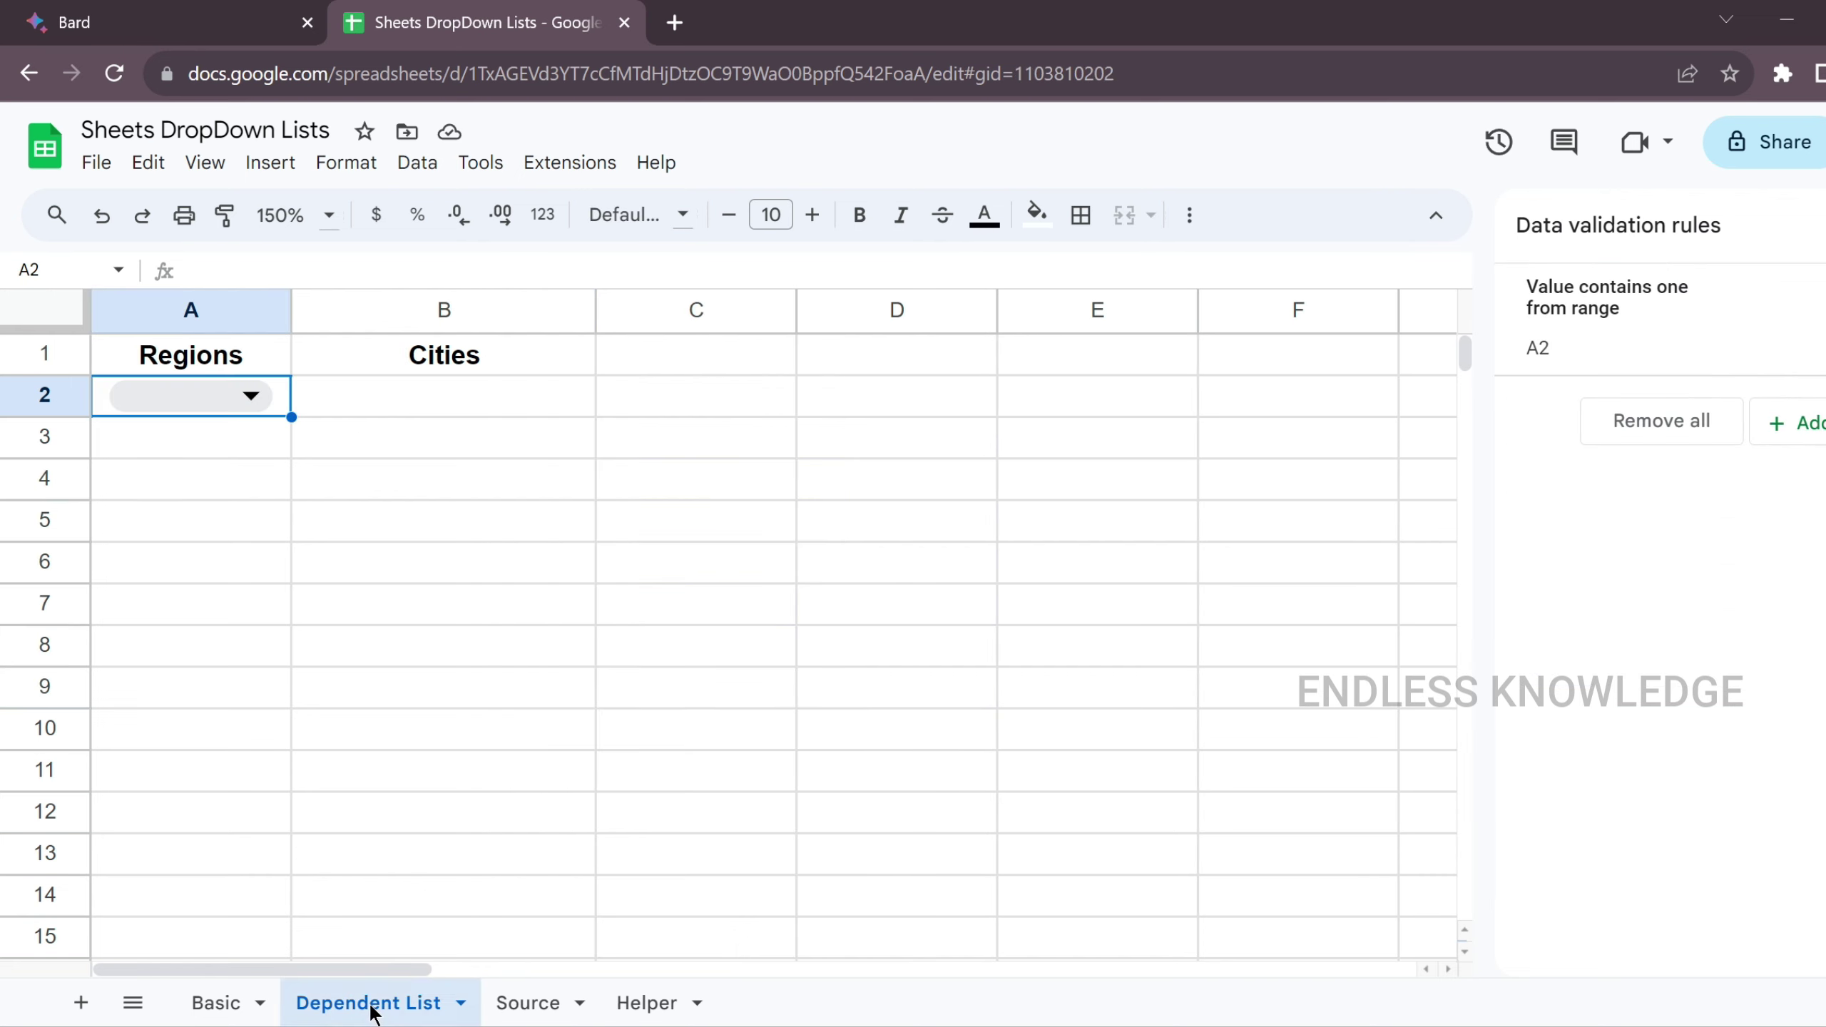
click(248, 400)
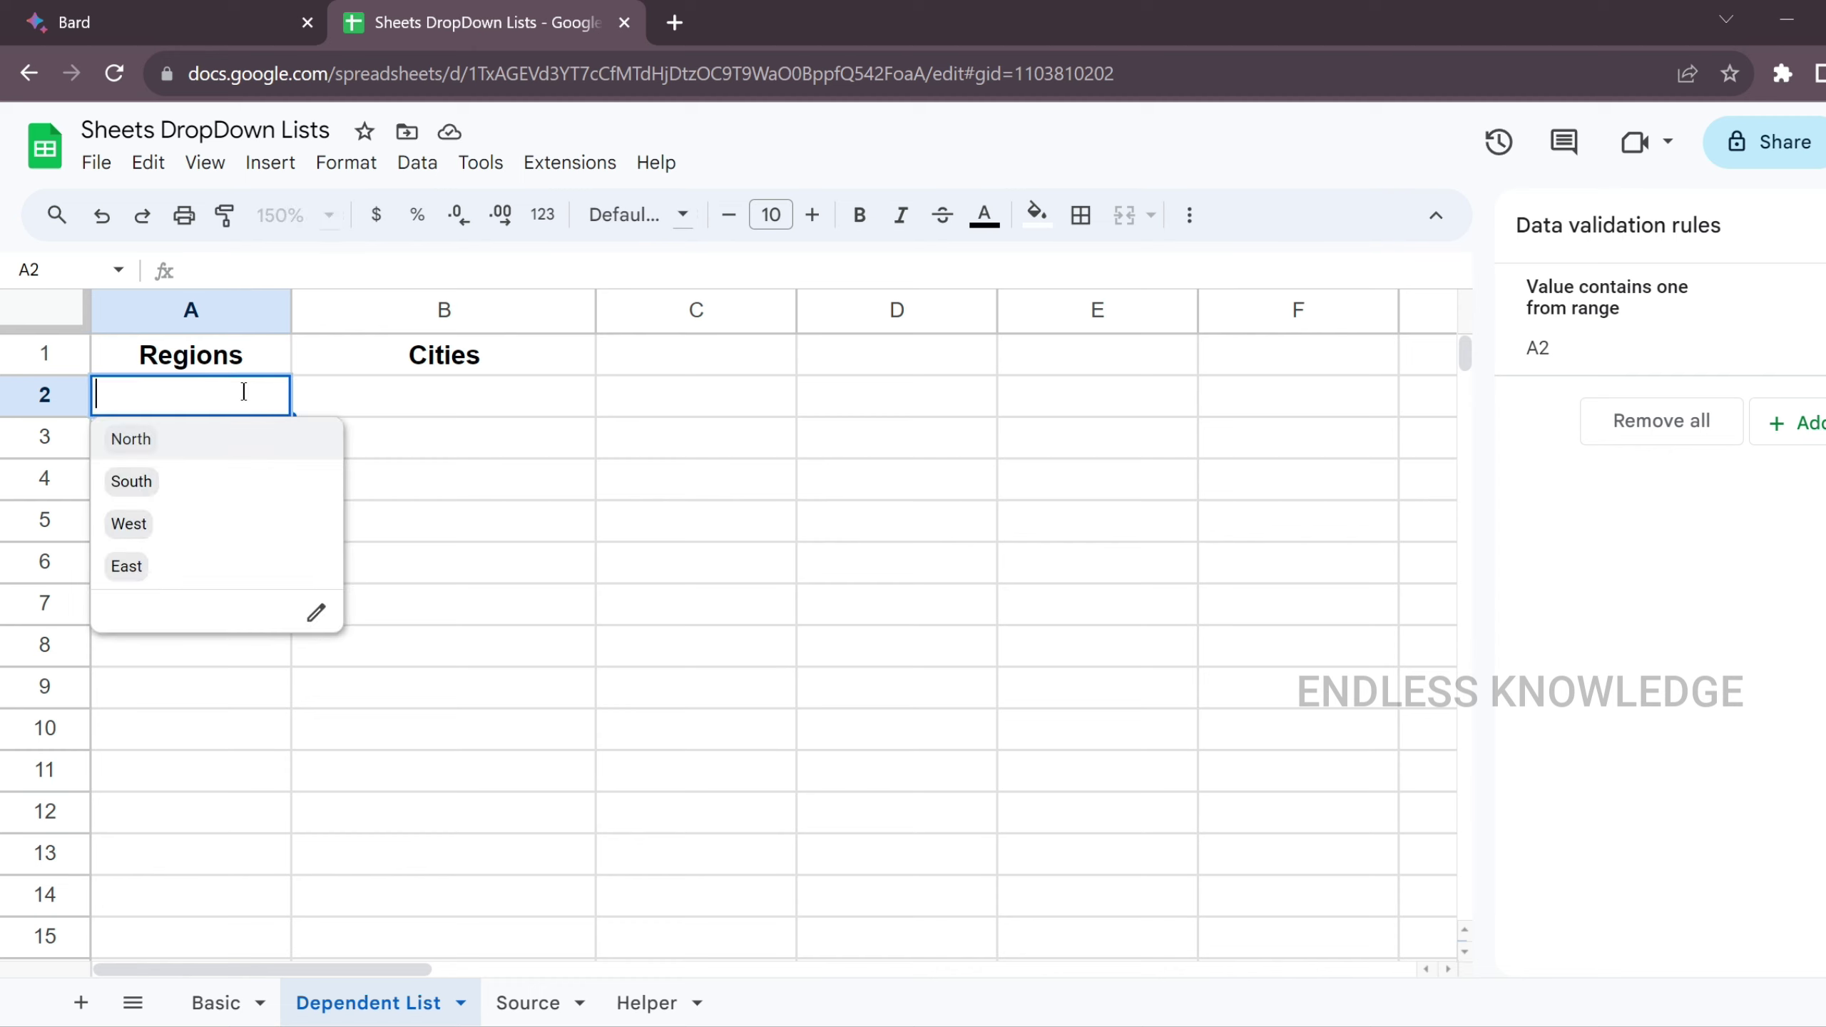
click(219, 483)
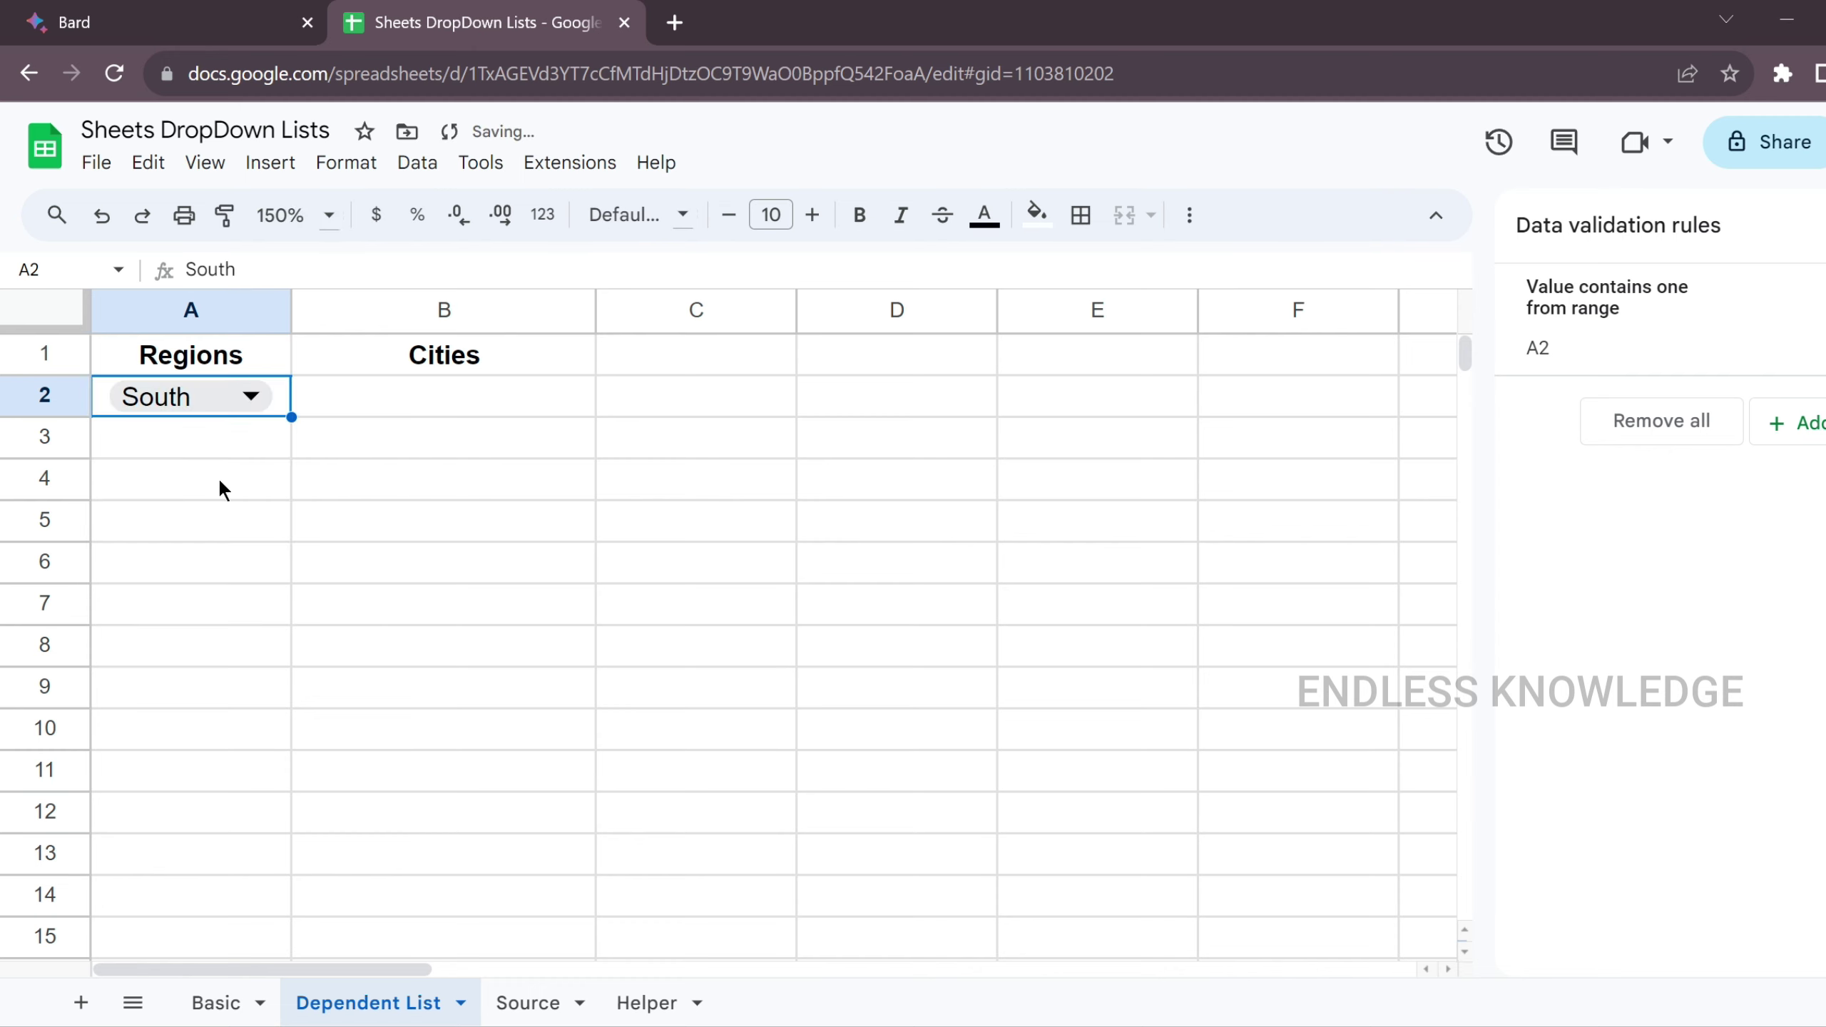
- Examine the empty city cell B2, the city list on the Source sheet and the Helper sheet
click(501, 400)
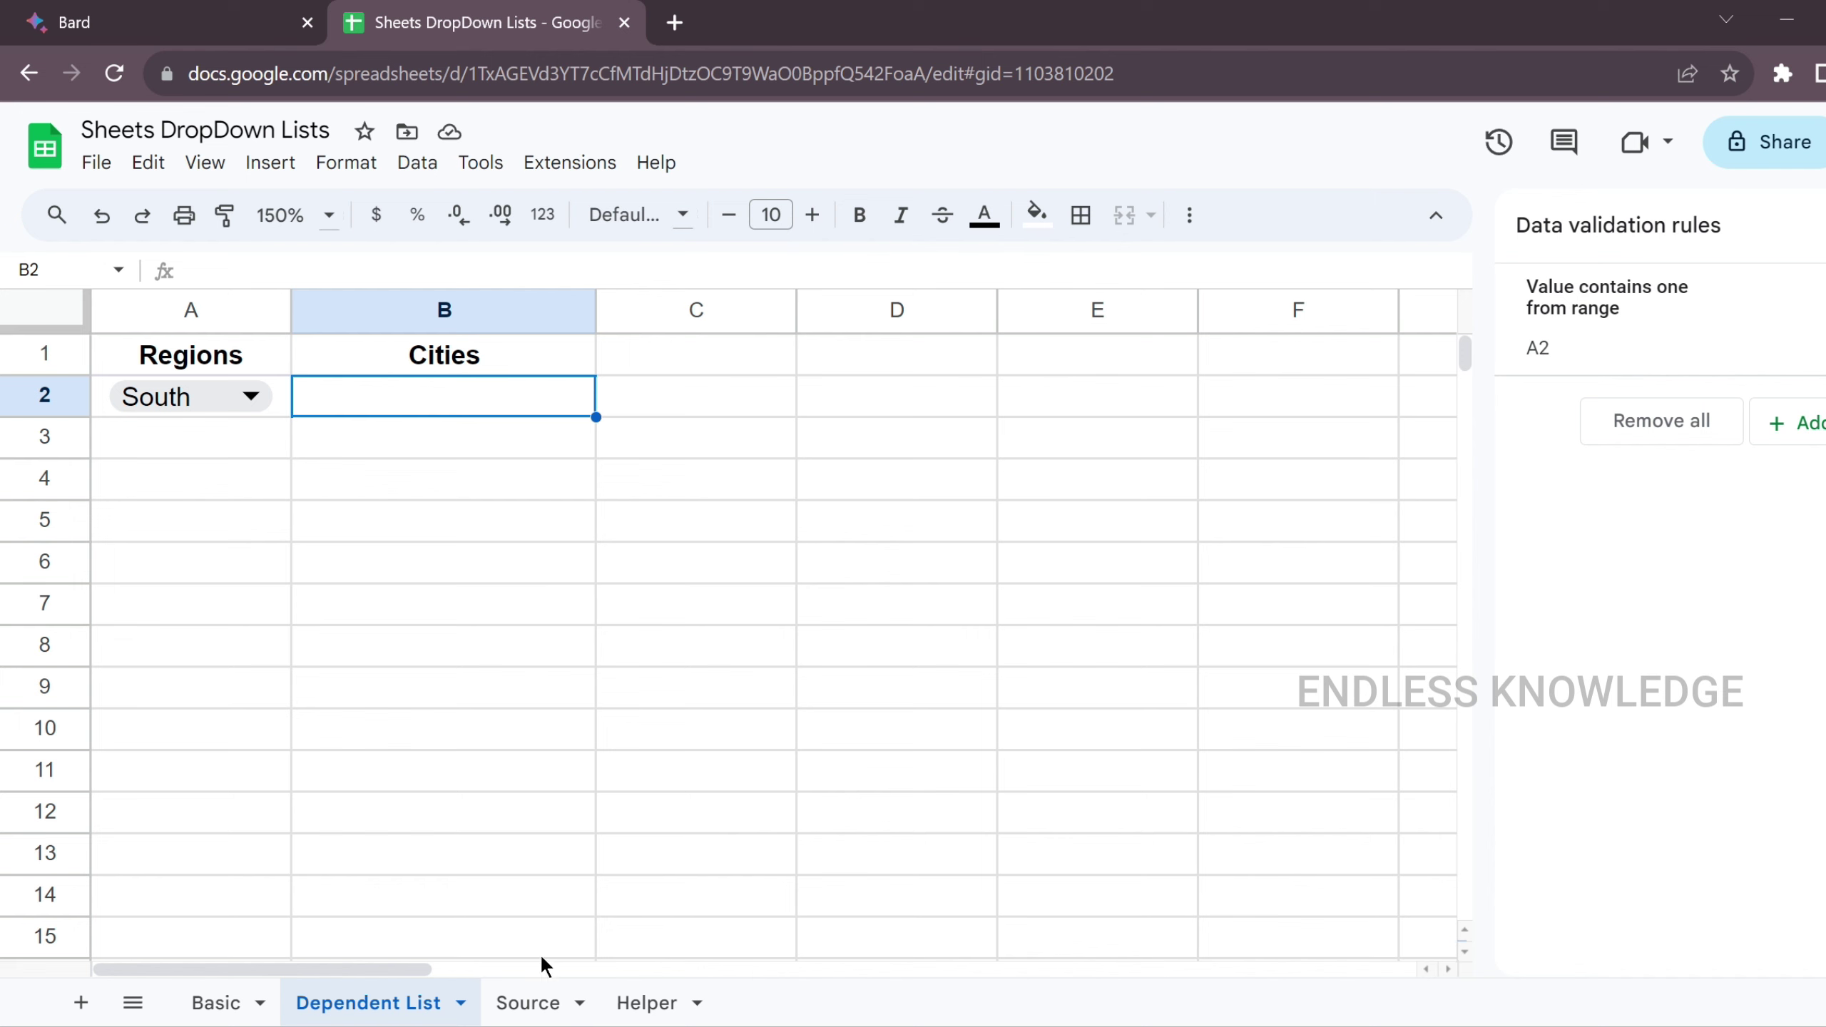
click(527, 1000)
click(847, 401)
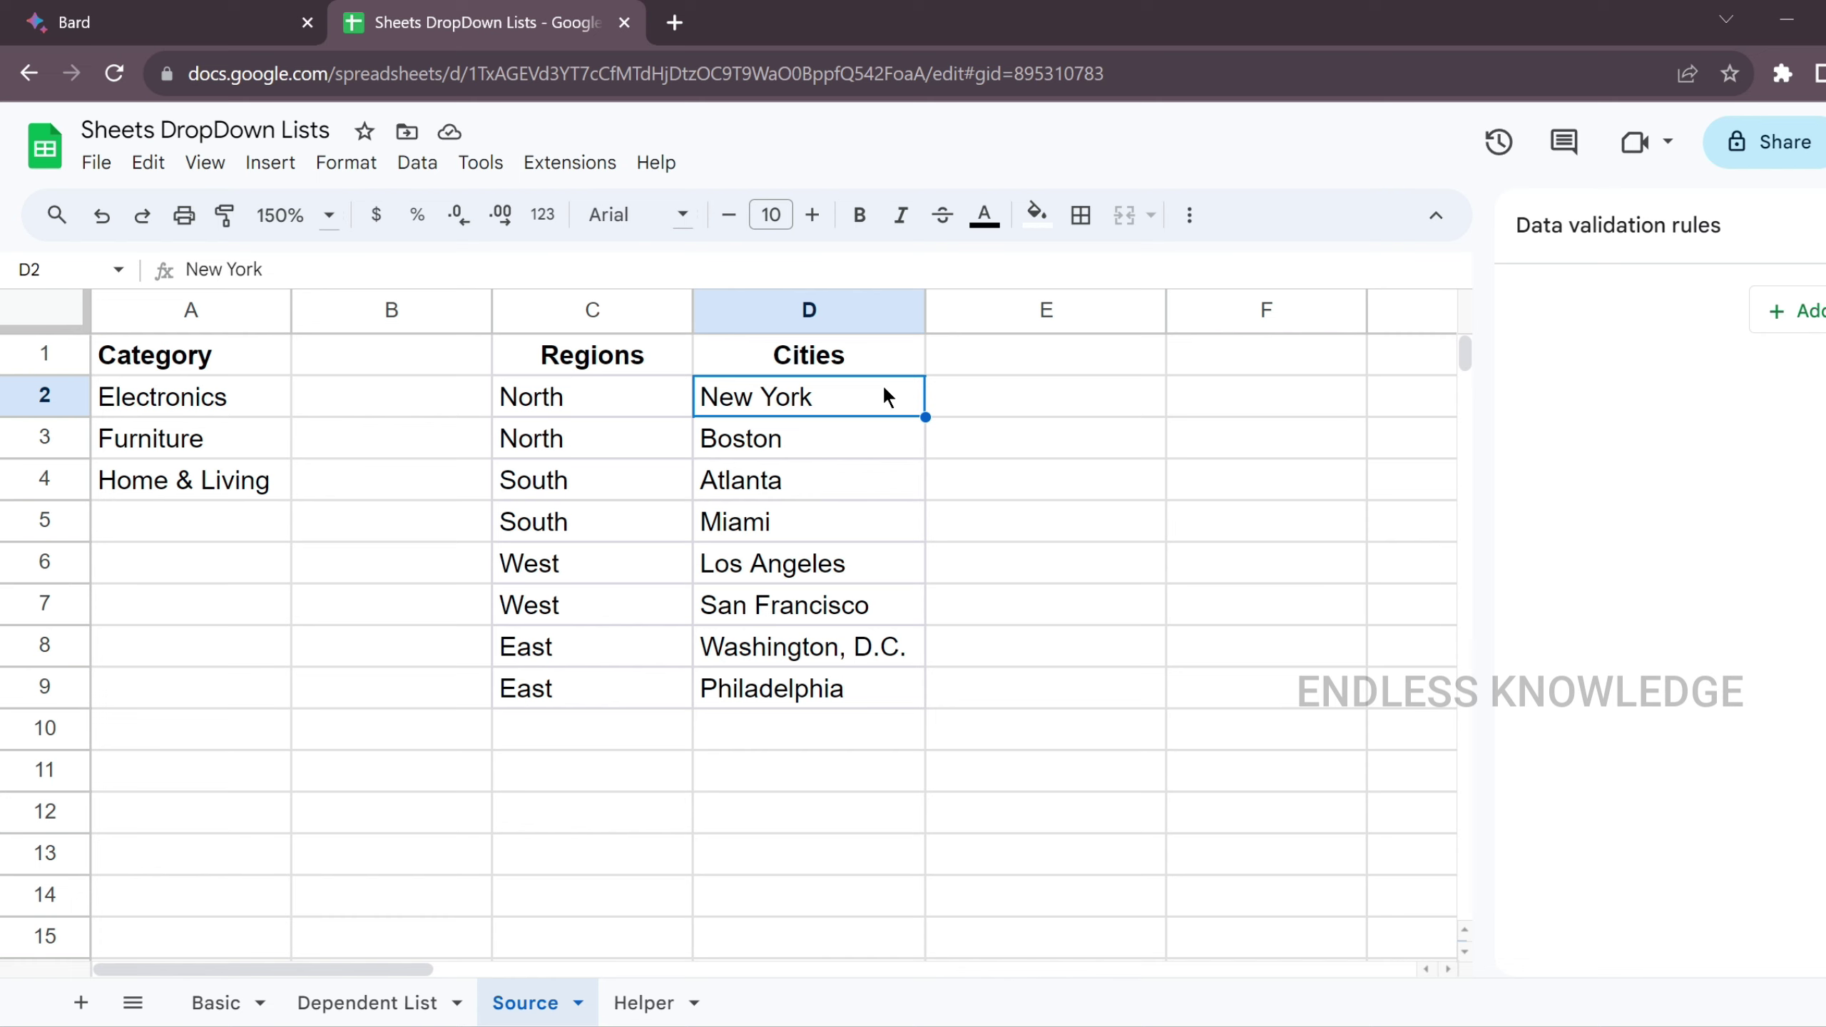
click(634, 996)
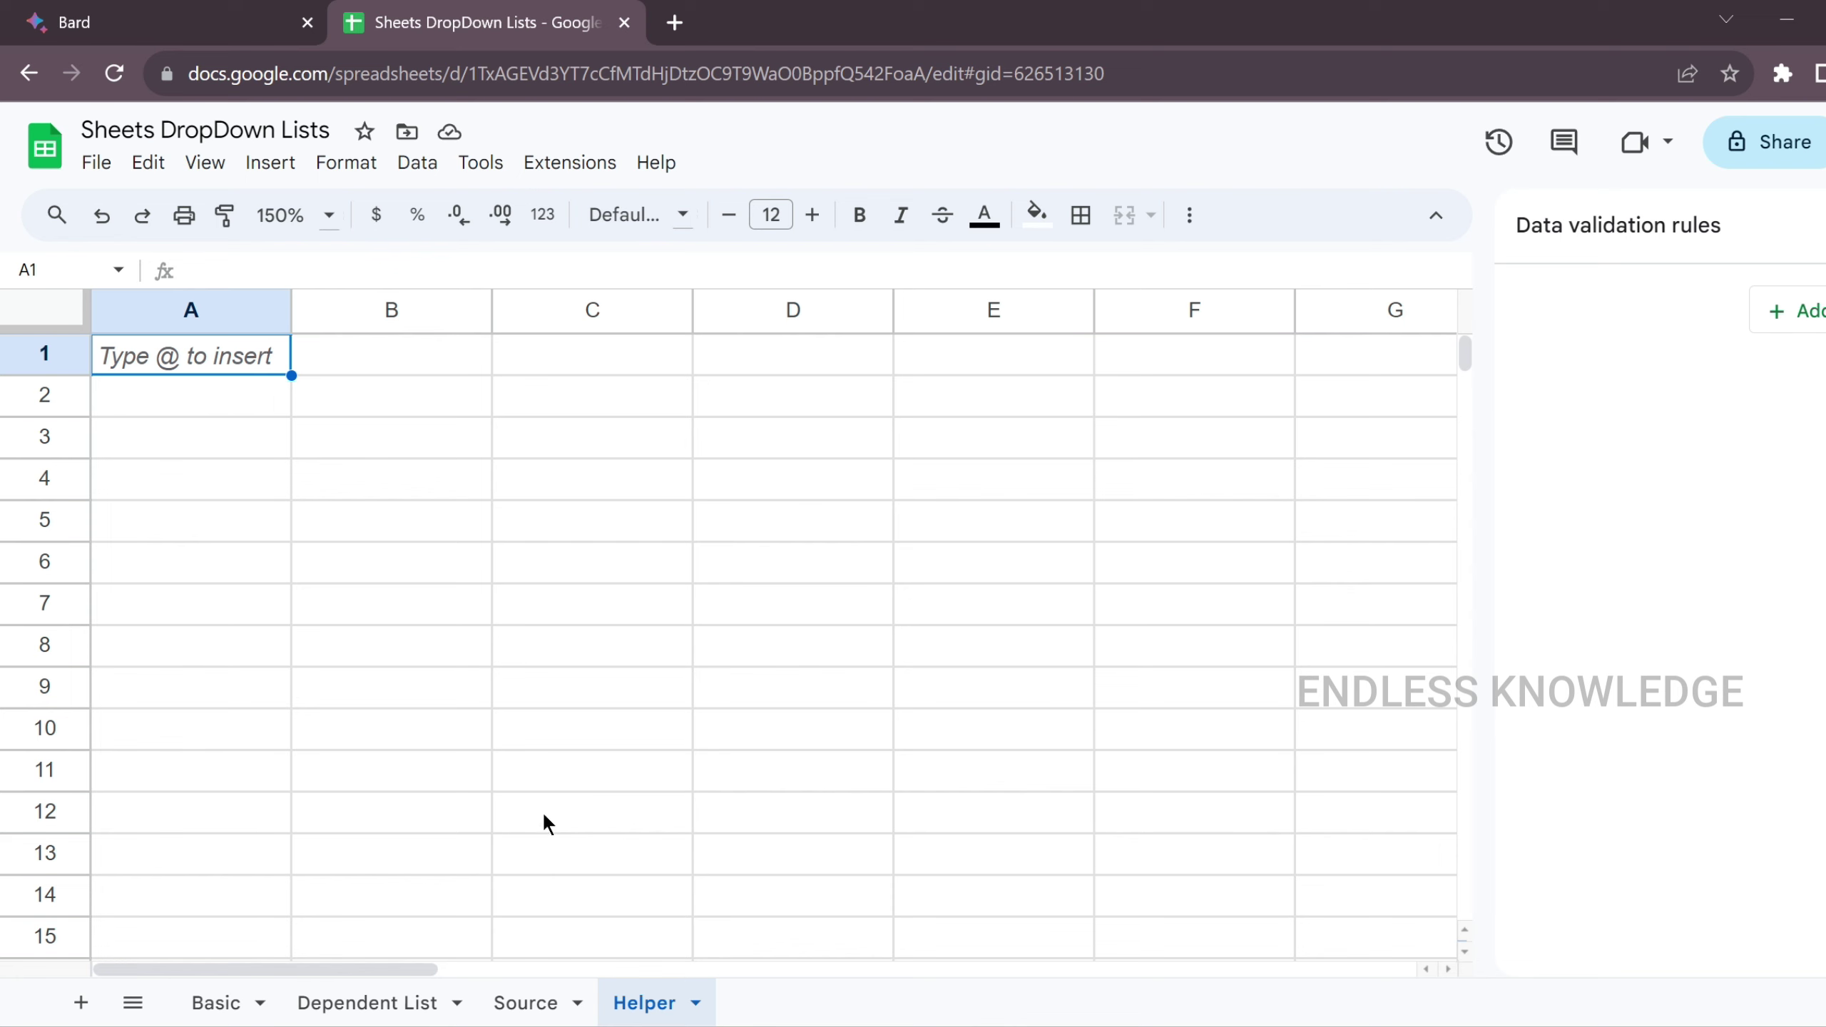
click(443, 1003)
click(553, 1002)
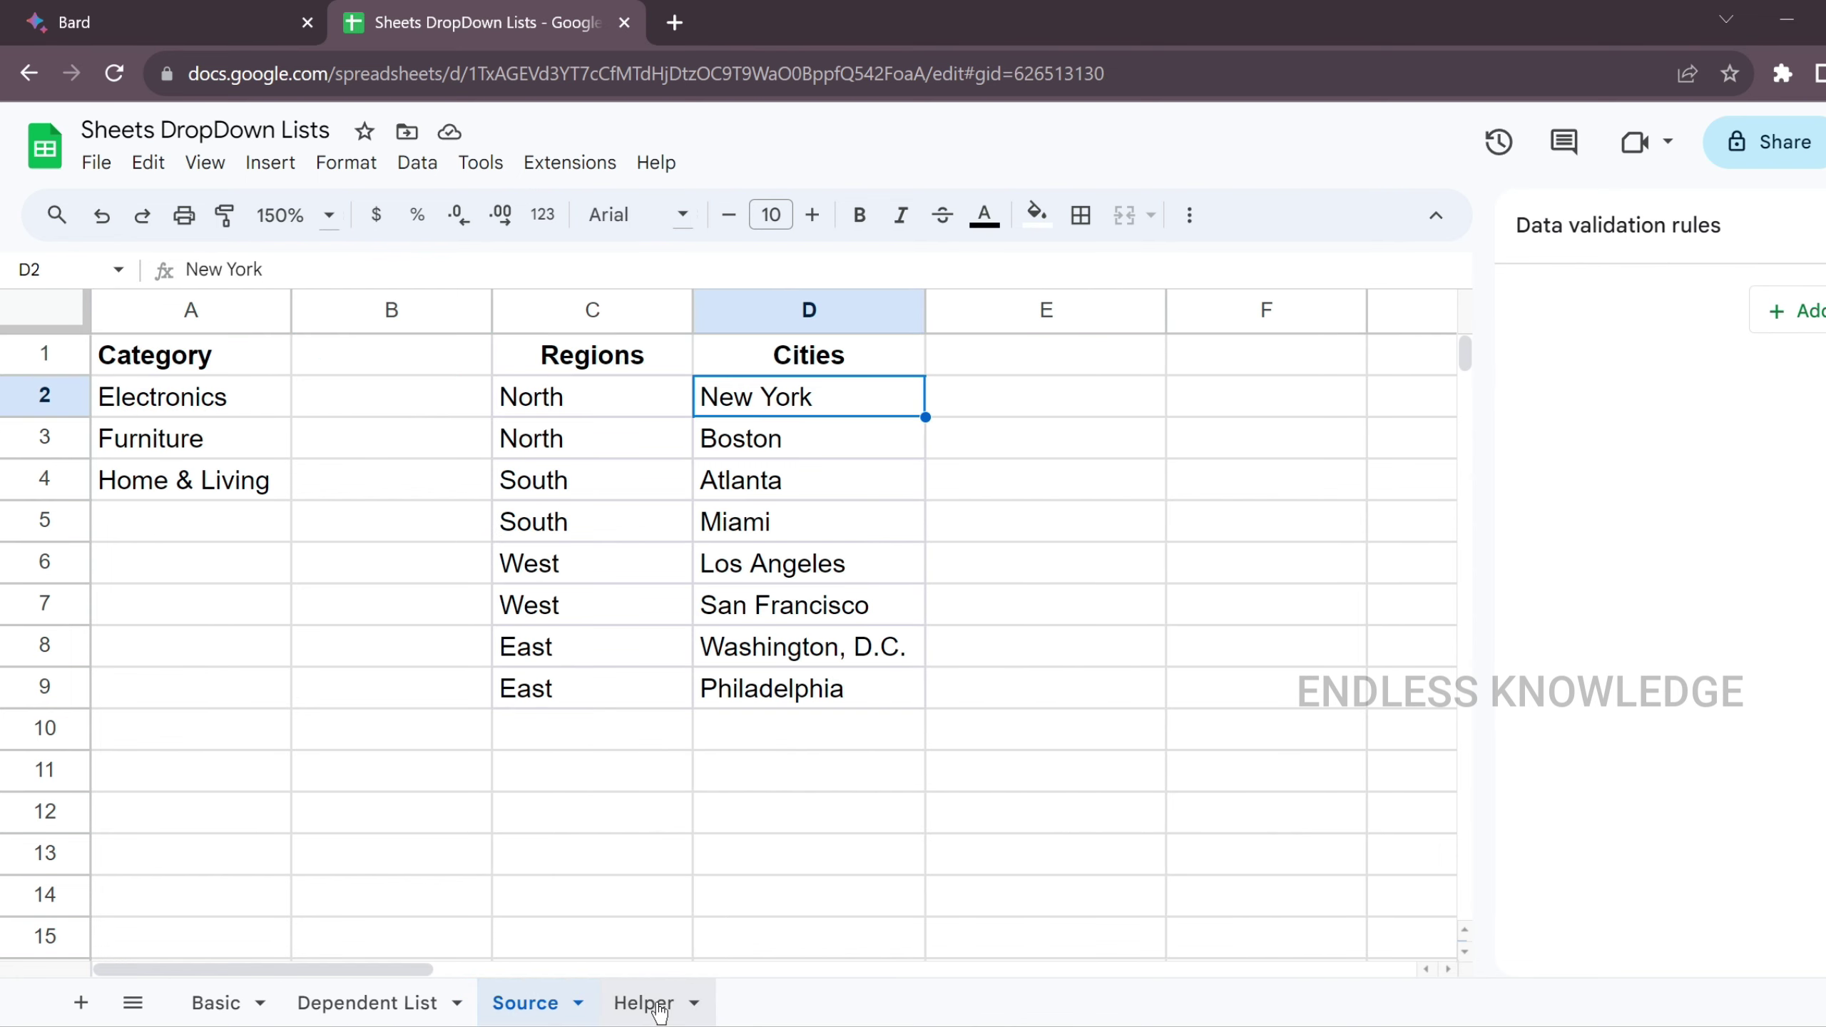
- Start a FILTER formula in cell A1 of the Helper sheet with the cities Source!$D$2:$D as its range
click(650, 1002)
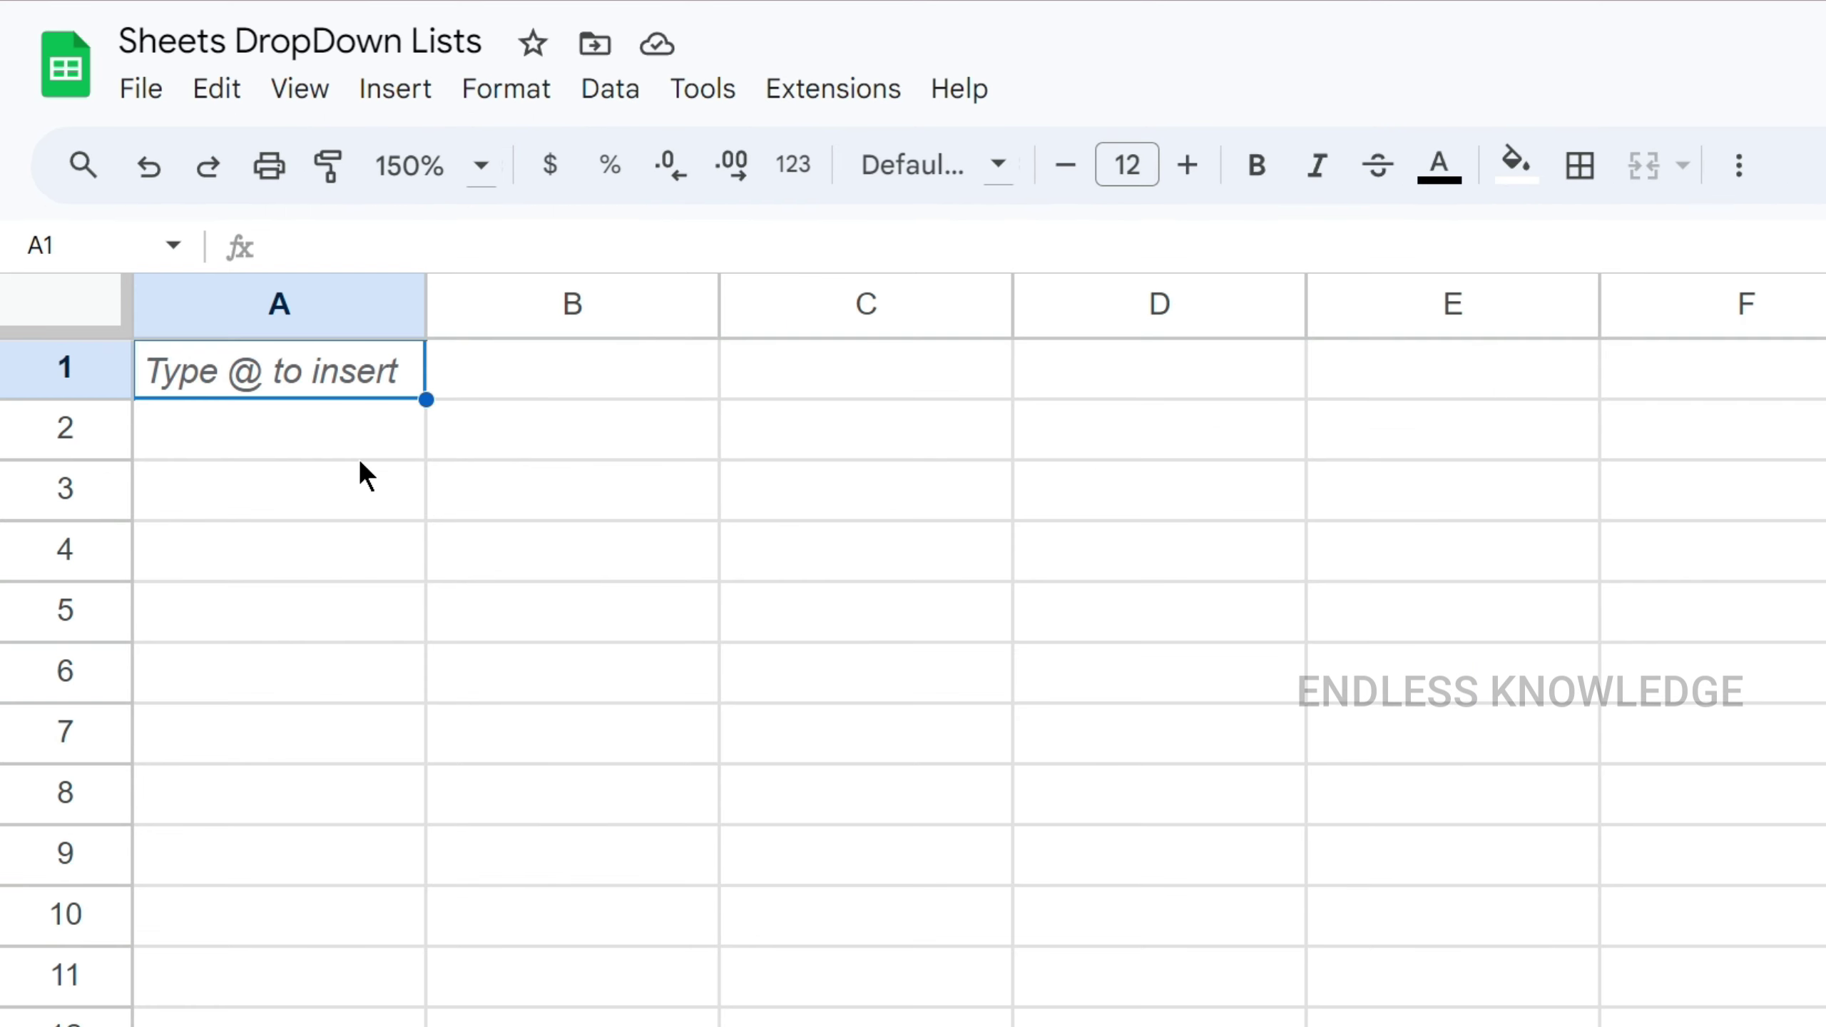
text(=fil)
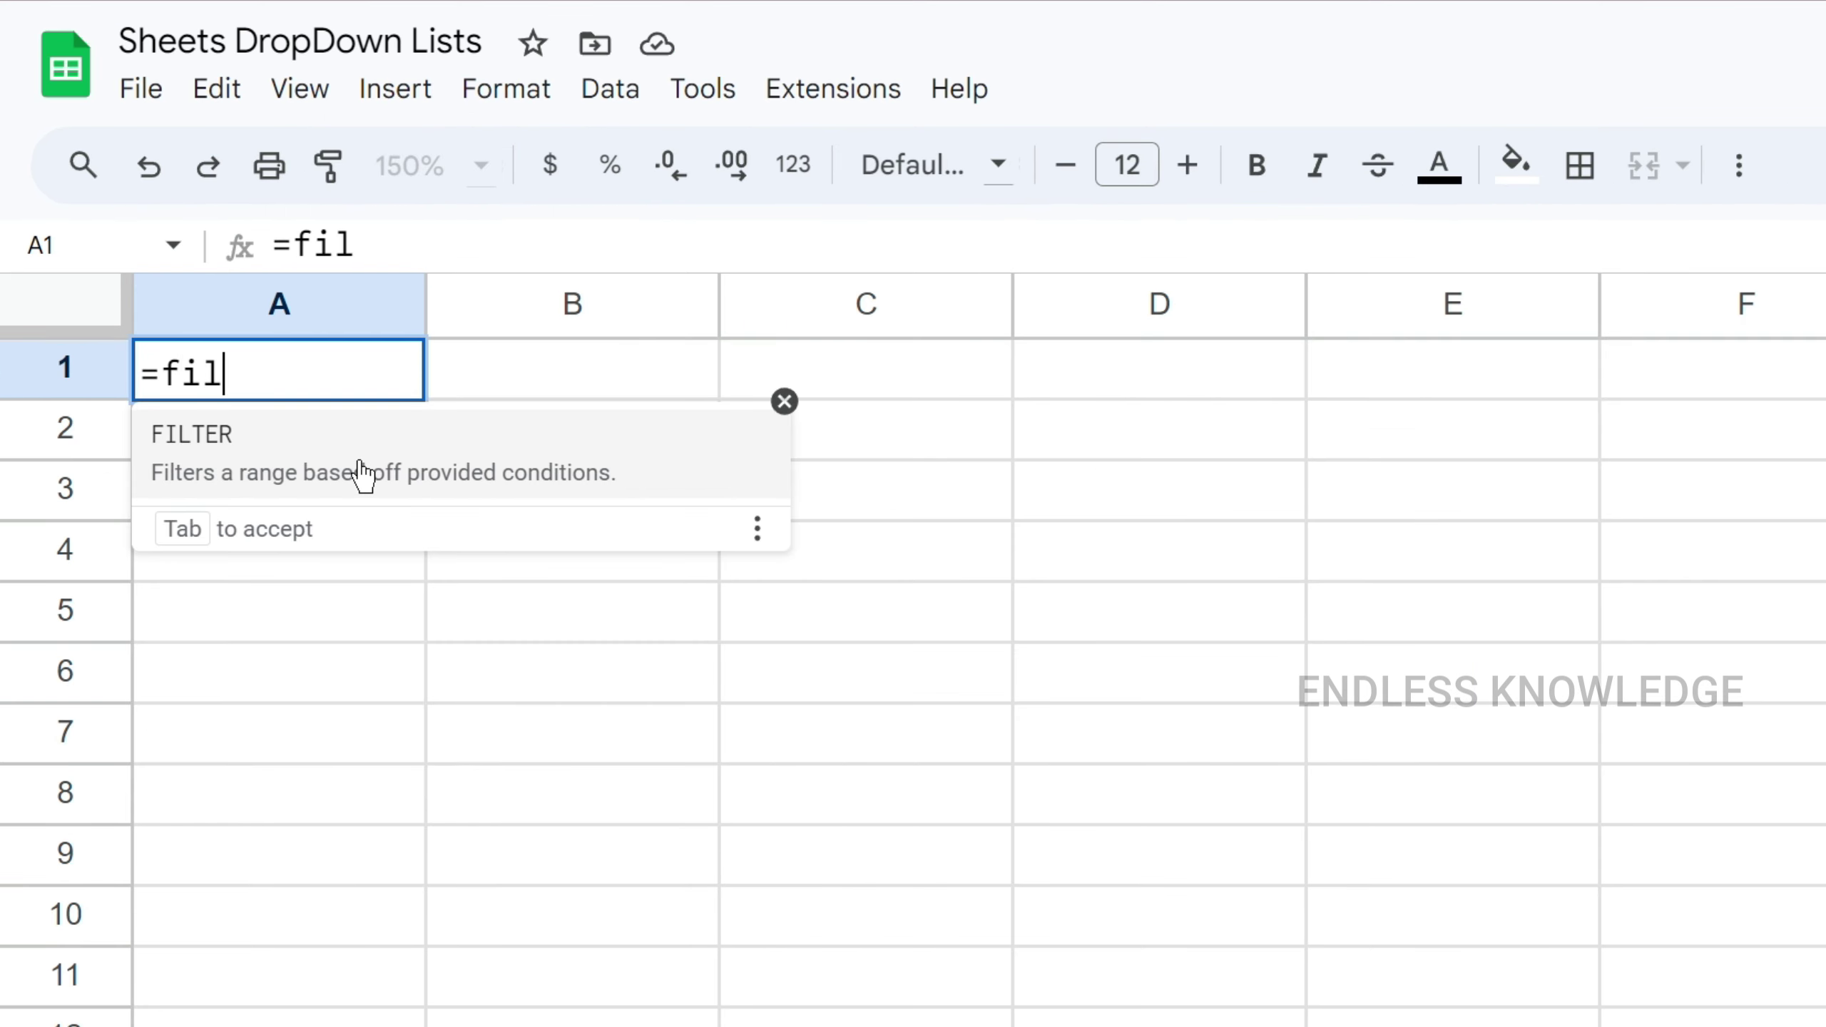
key(Tab)
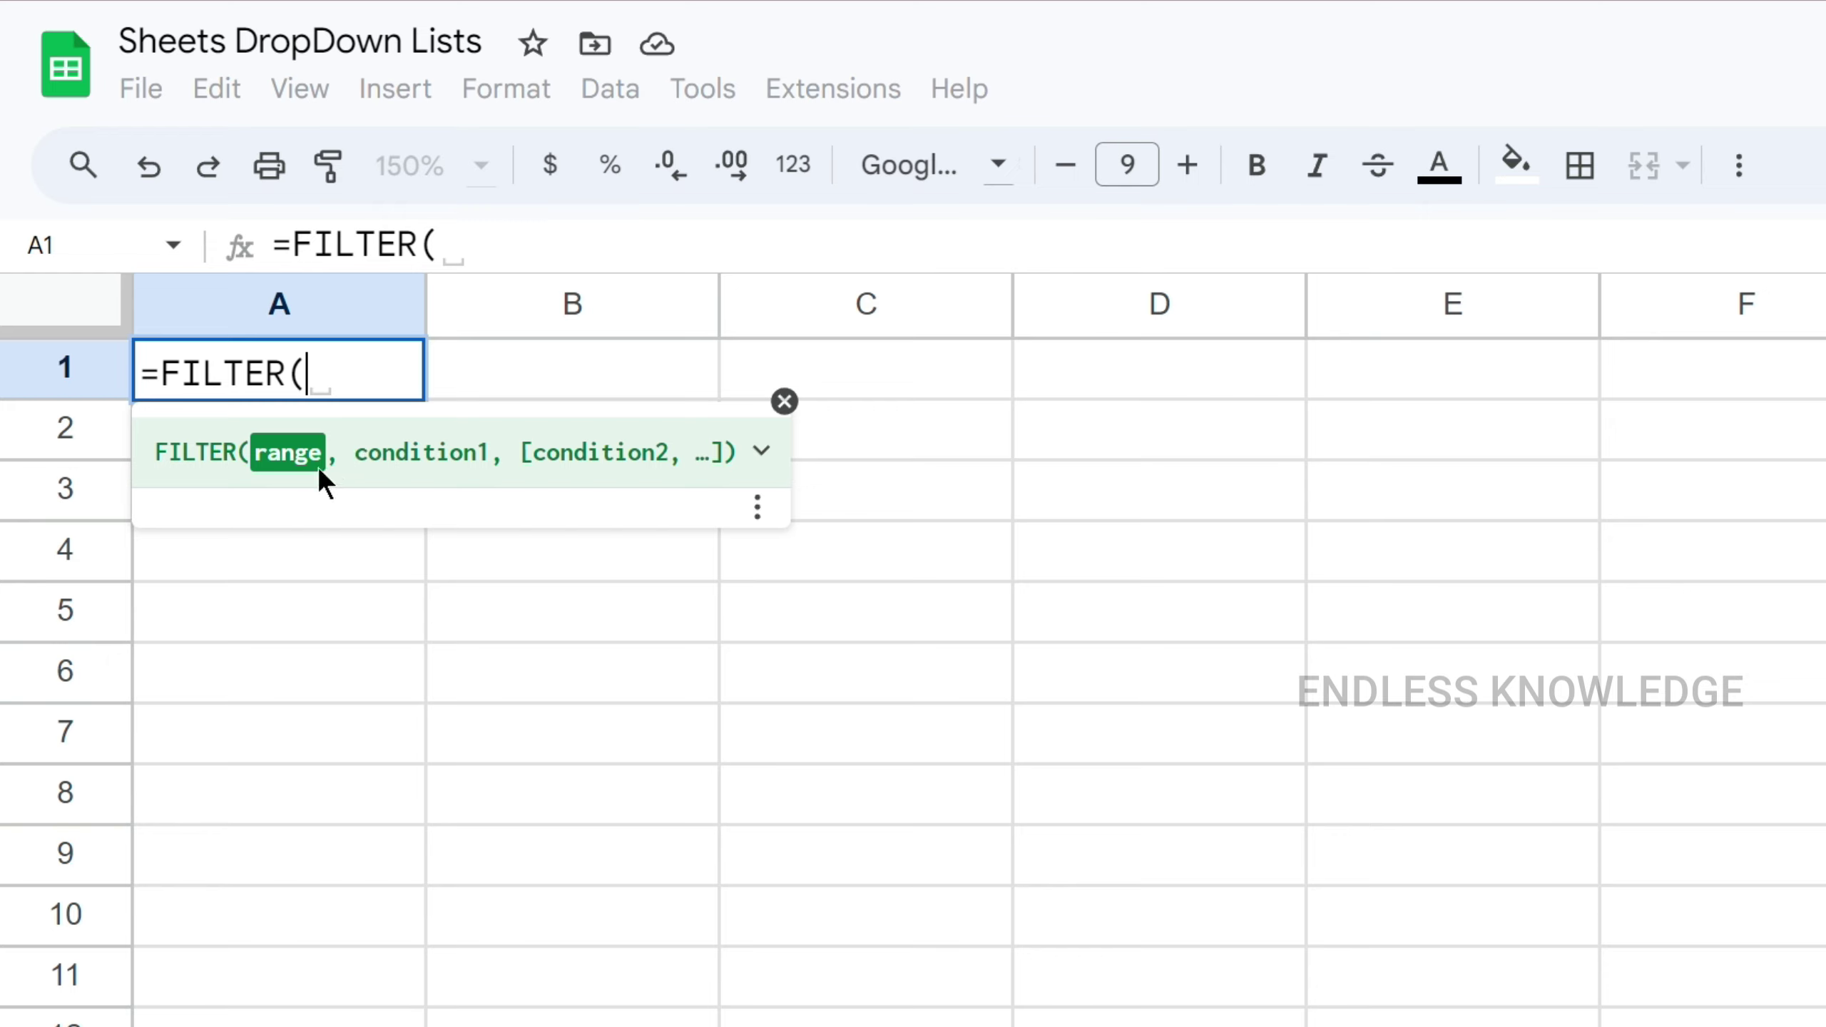
click(647, 1022)
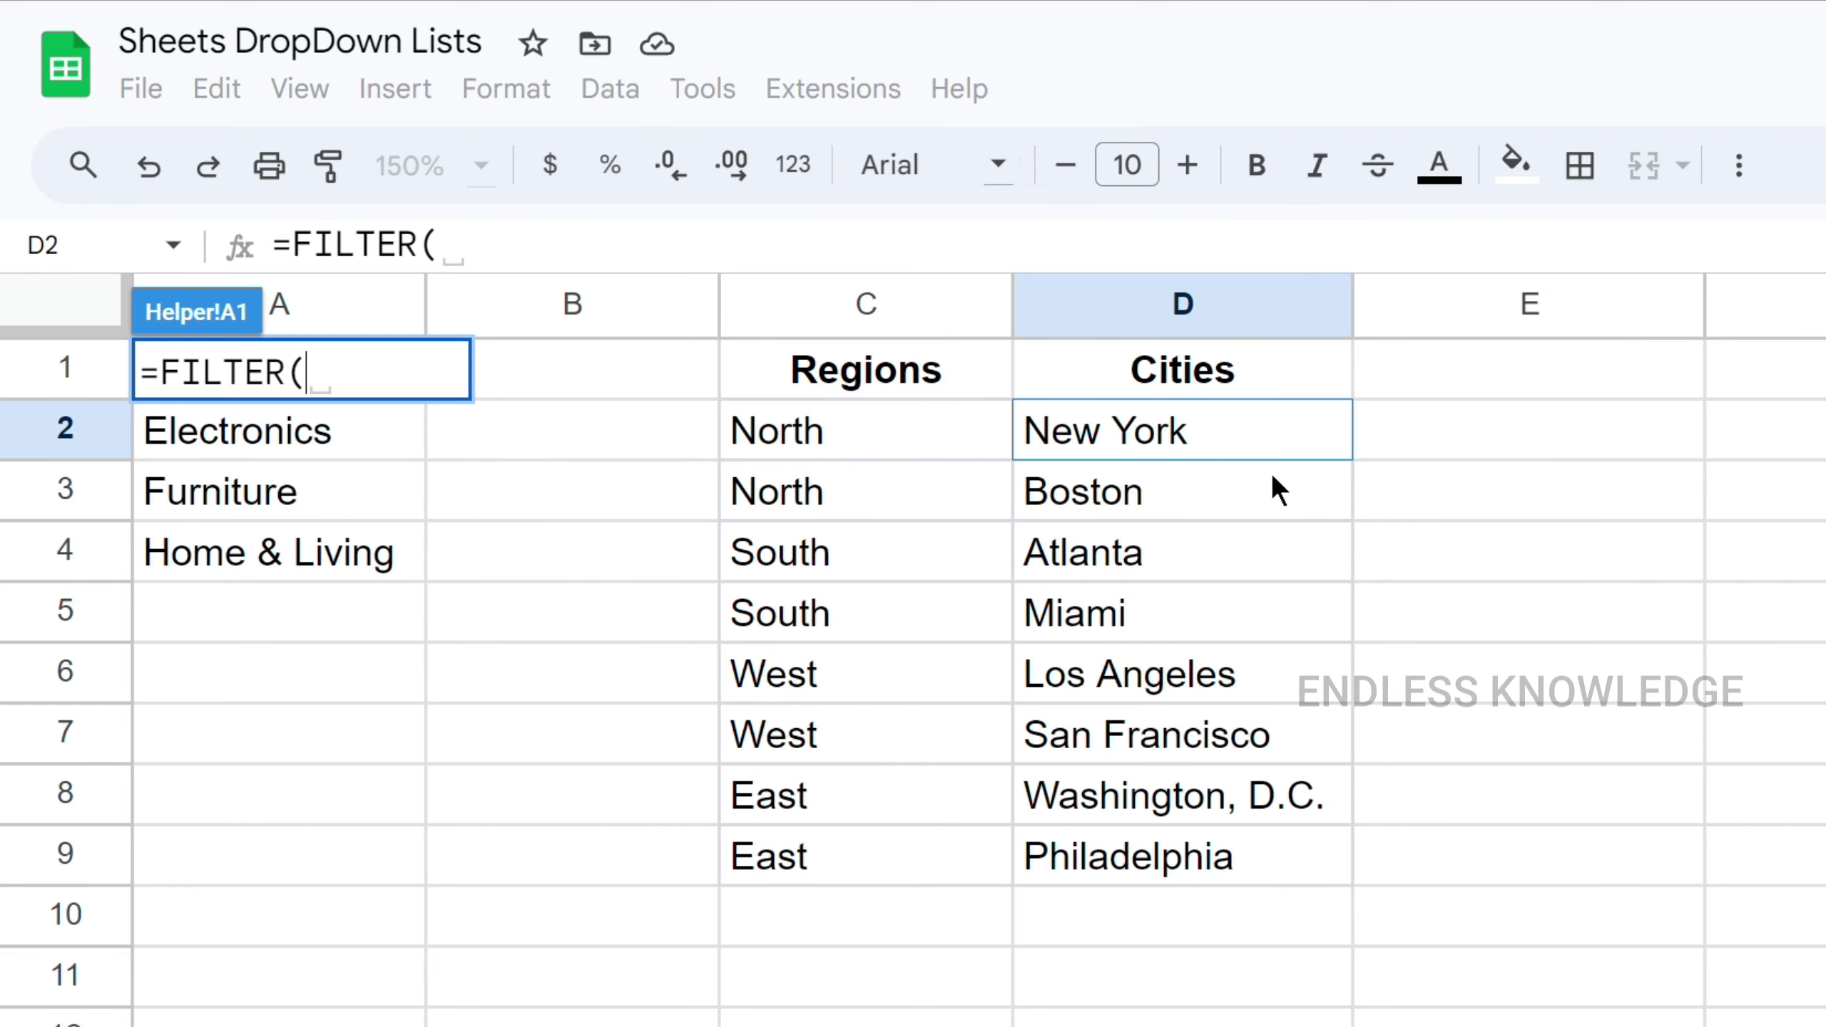
drag(1278, 413, 1287, 835)
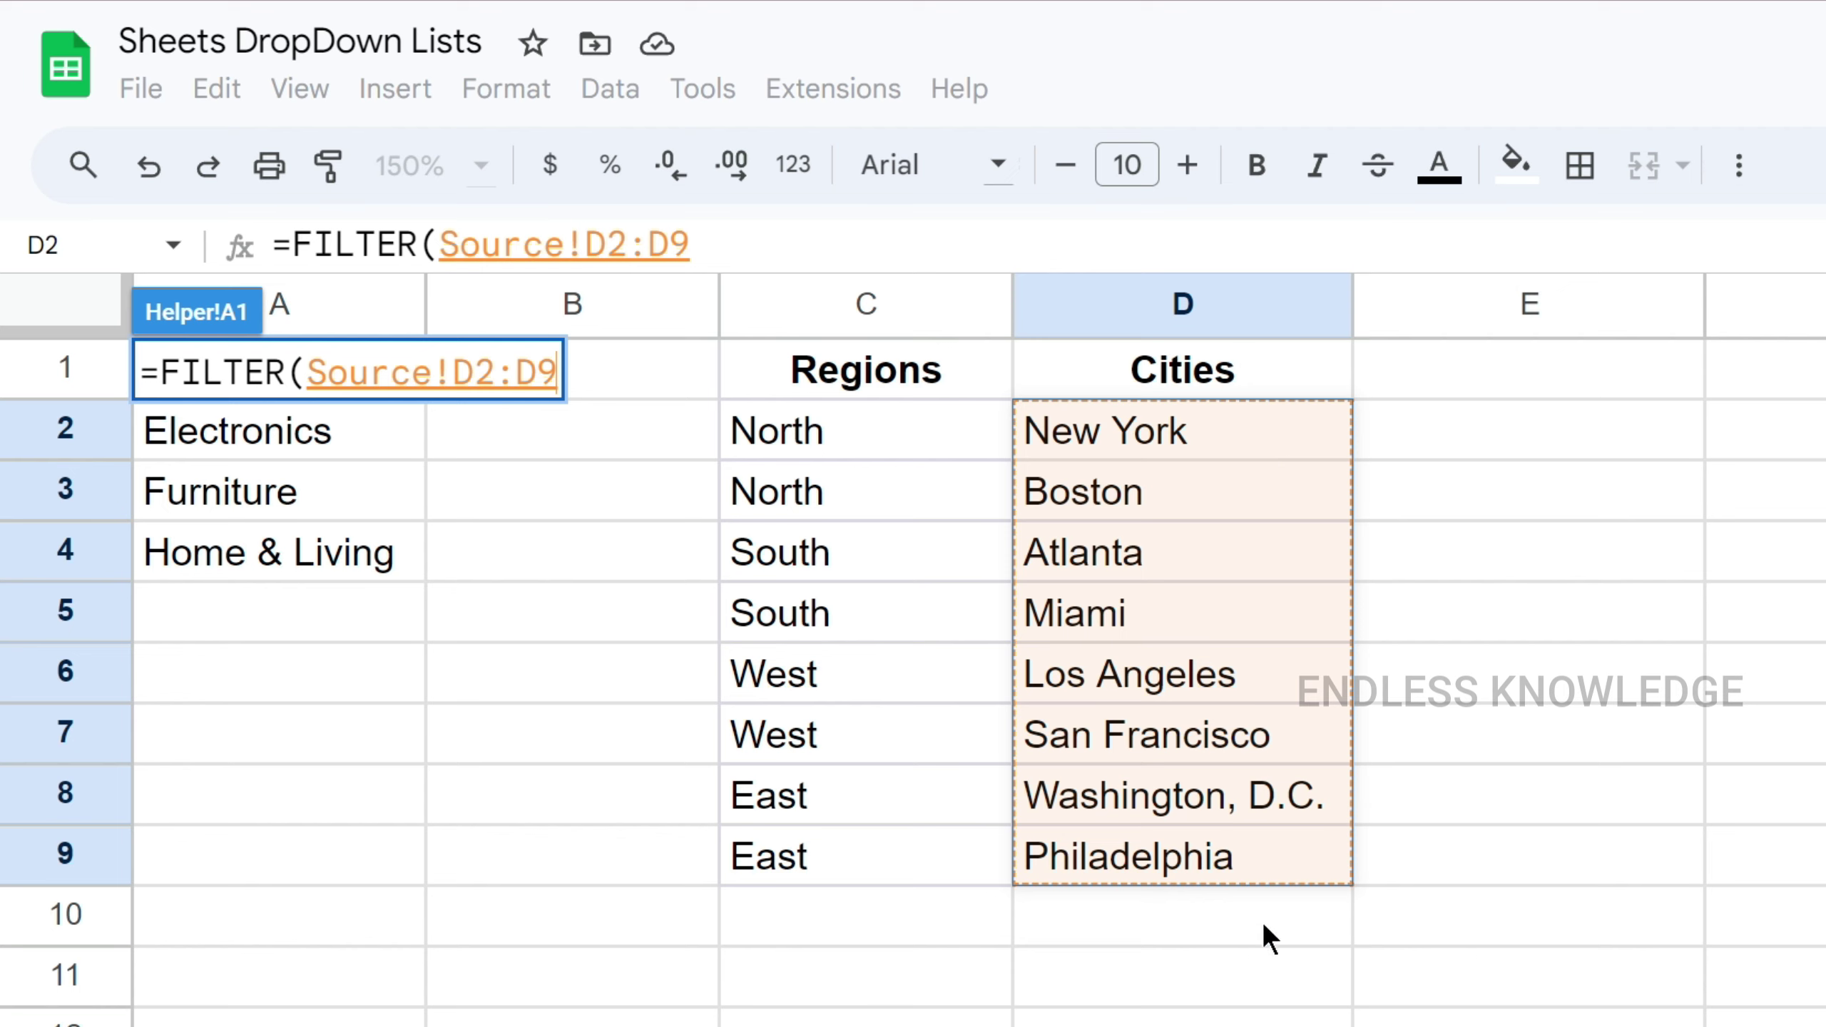
click(715, 251)
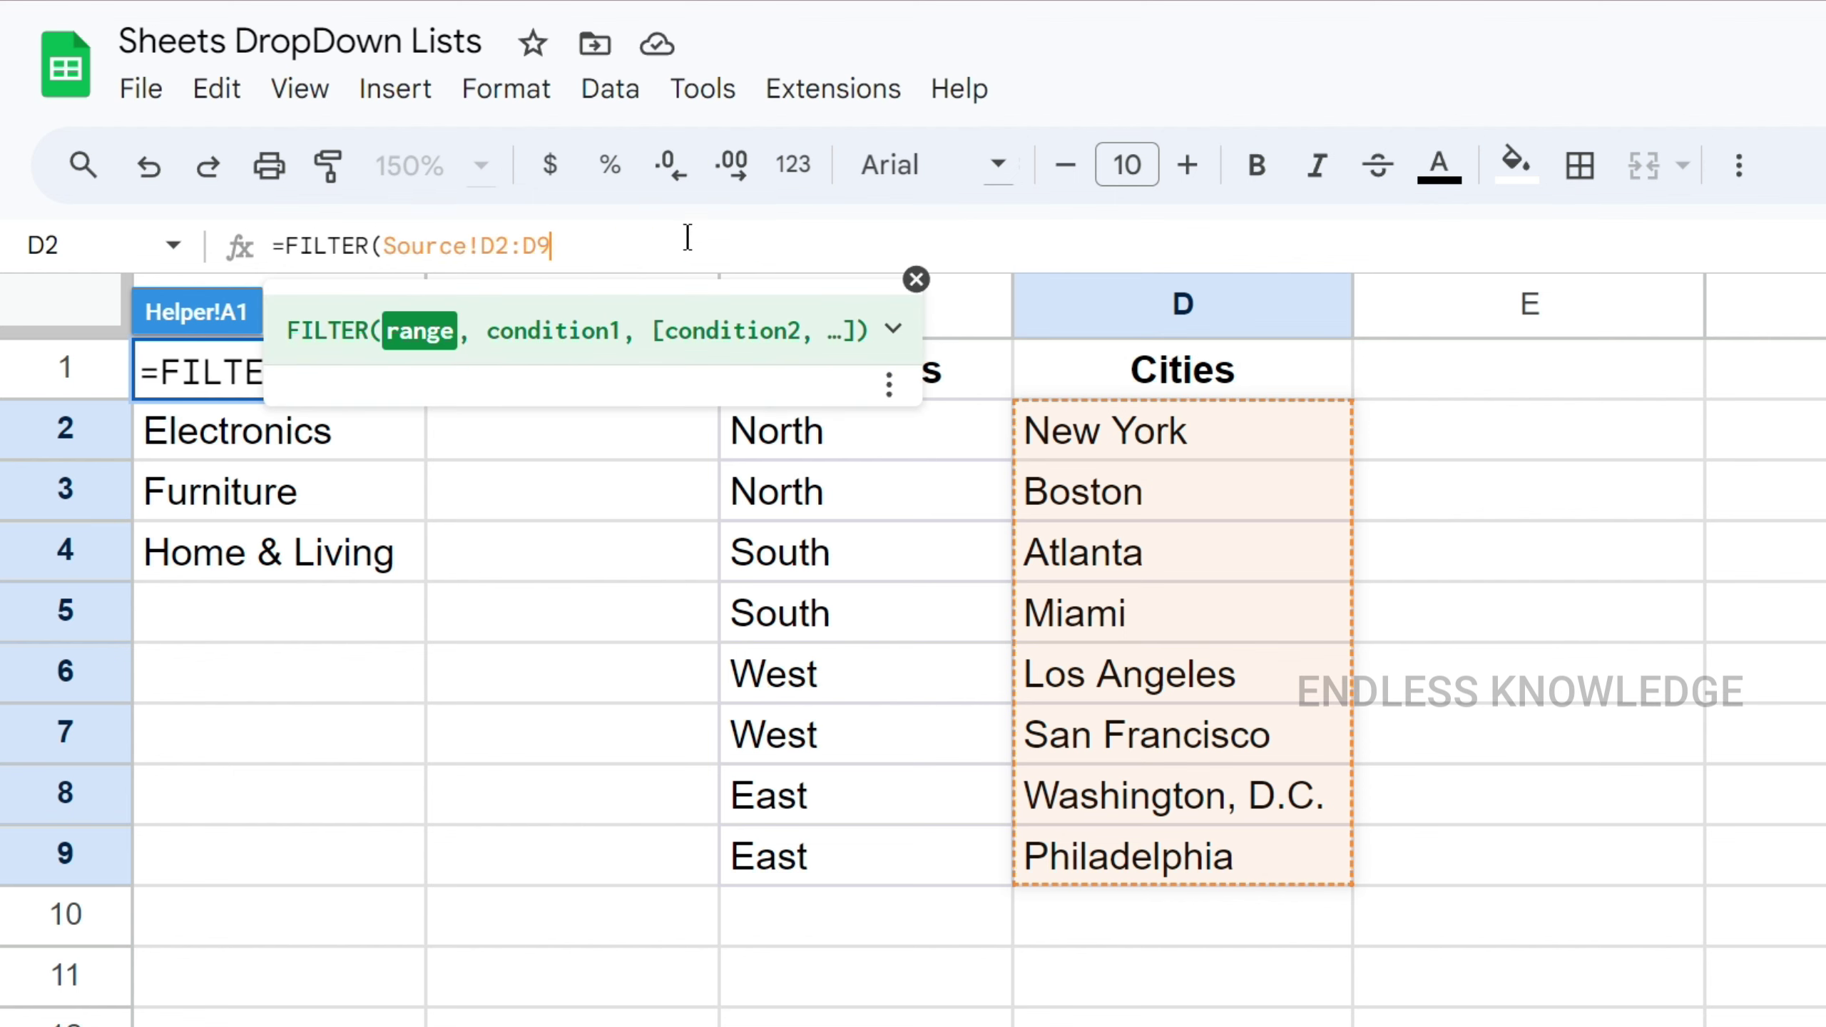
key(BackSpace)
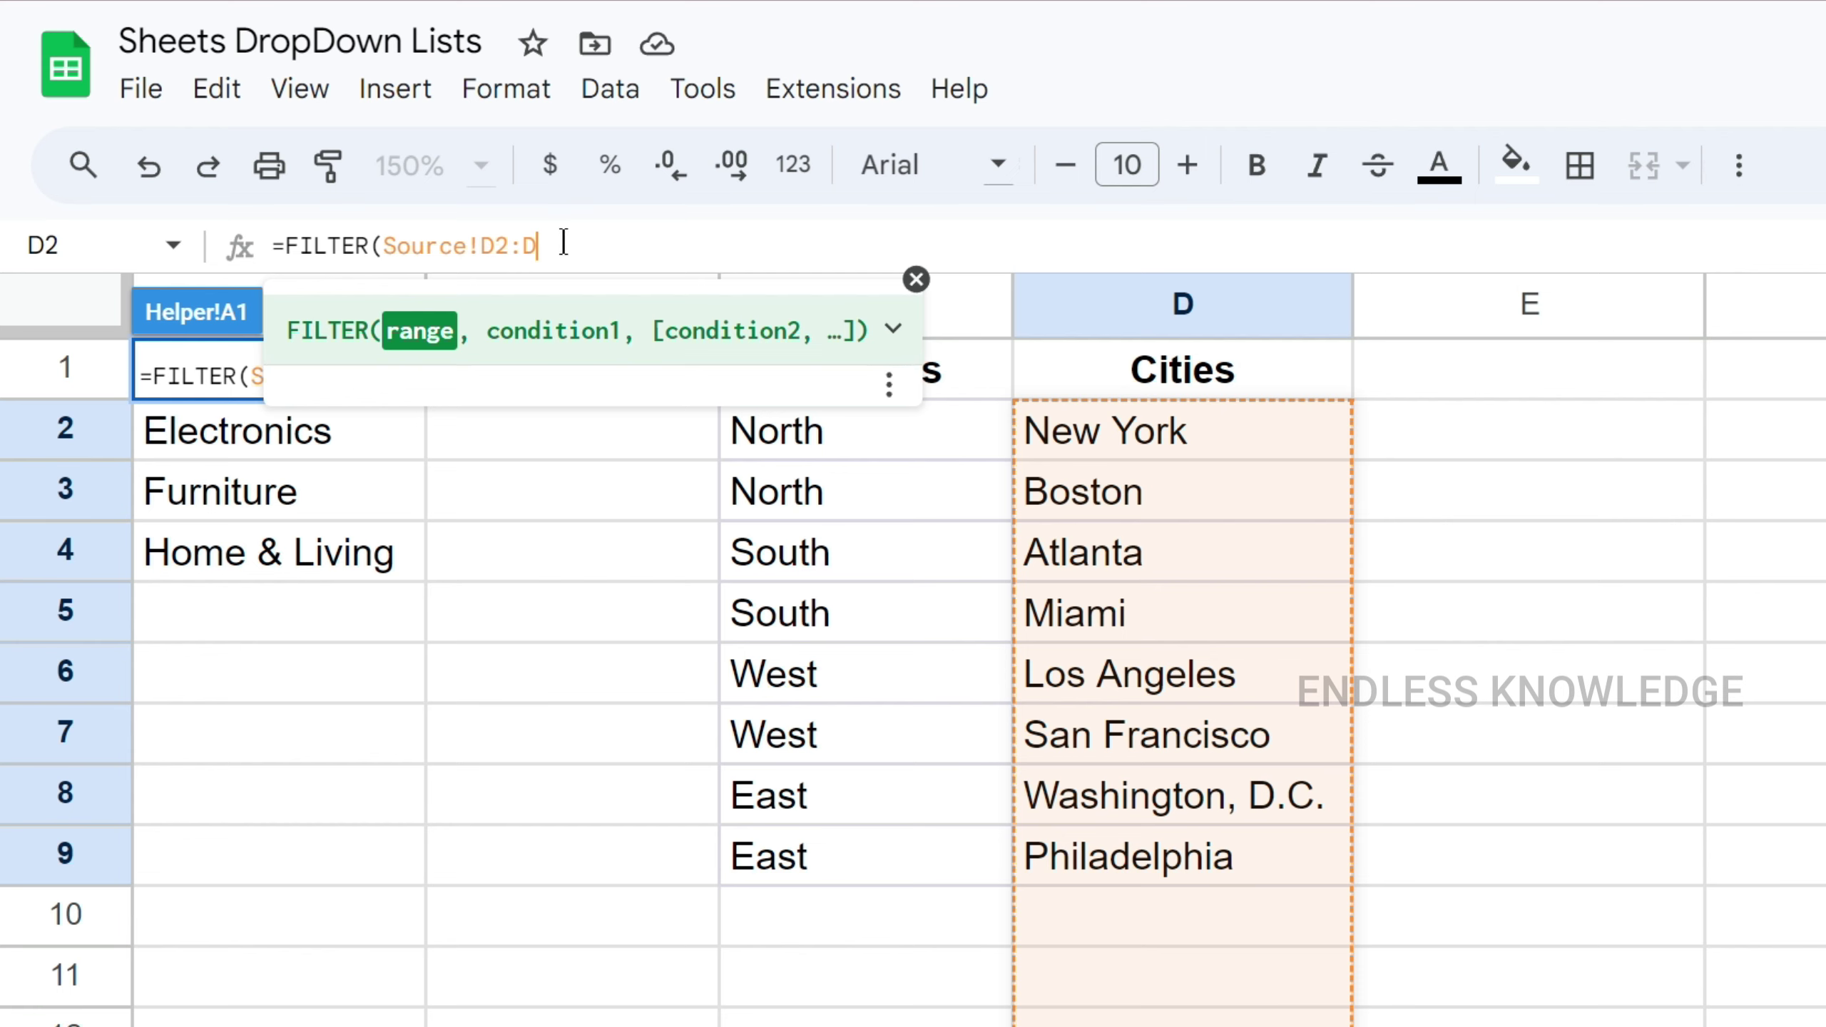
key(F4)
text(,)
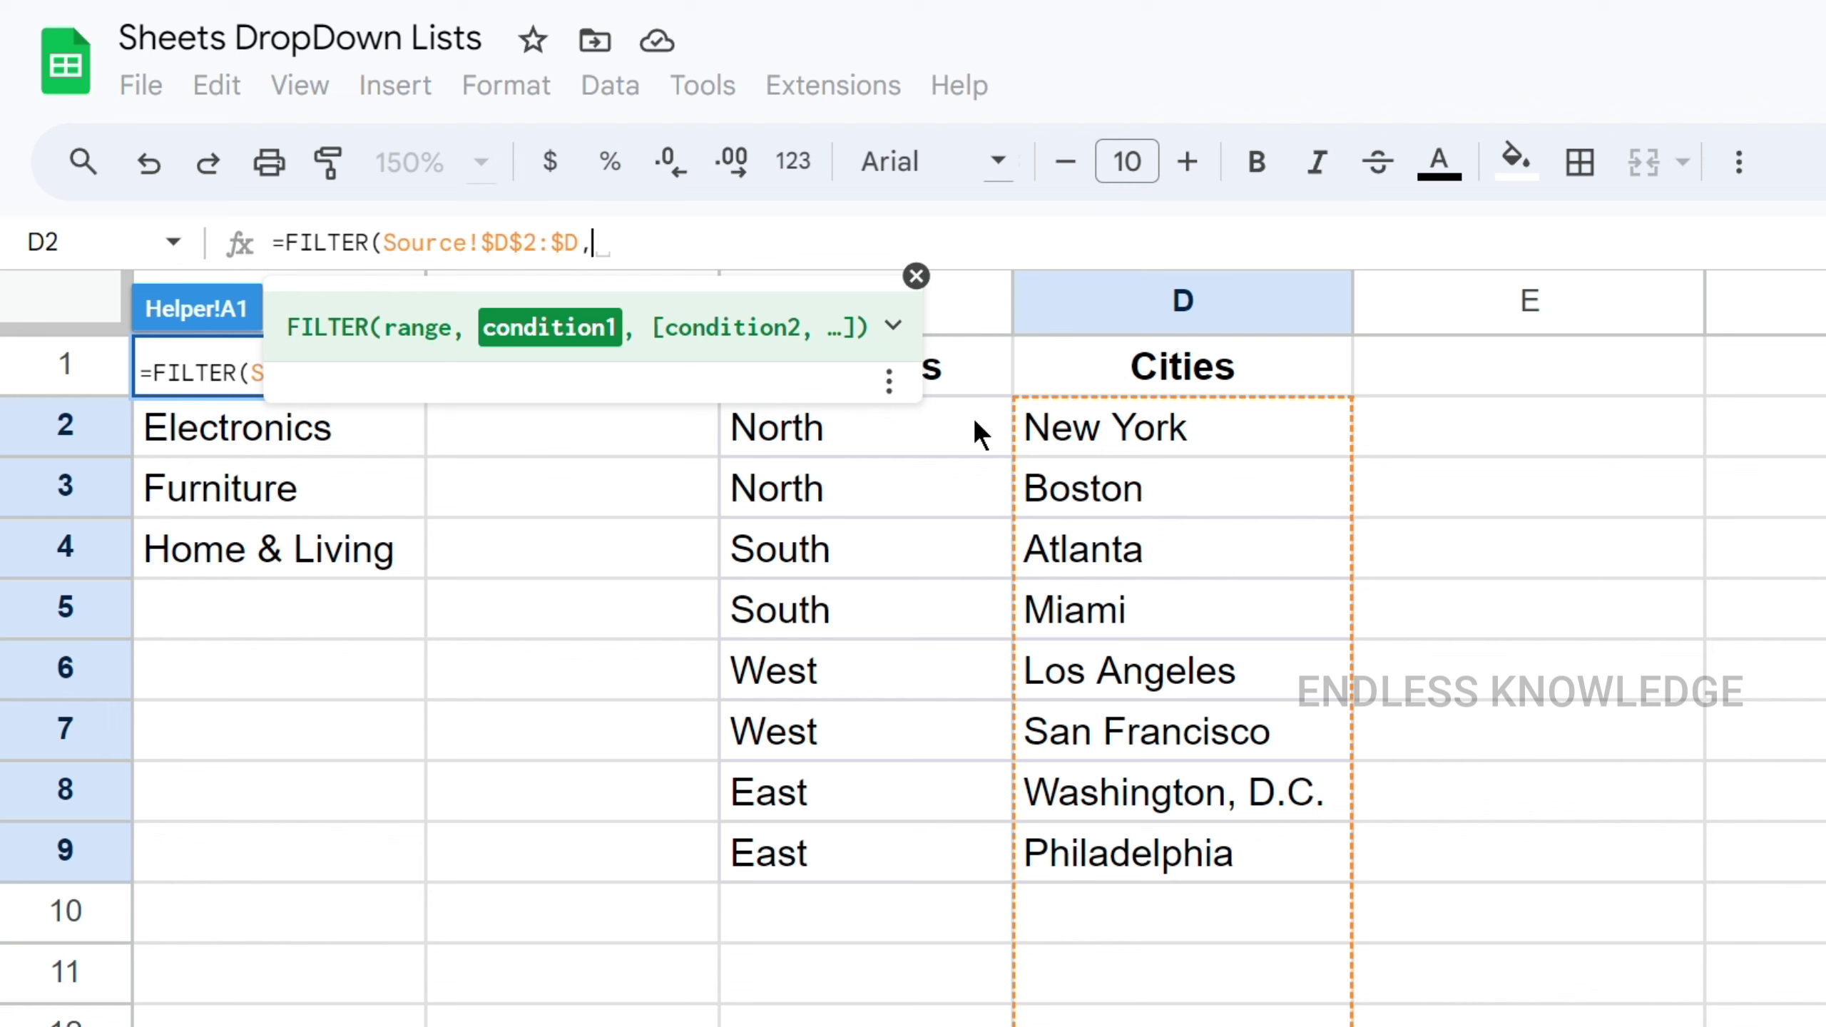
- Add the regions Source!$C$2:$C as the FILTER condition range, followed by an equals comparison
click(972, 421)
drag(976, 460, 935, 838)
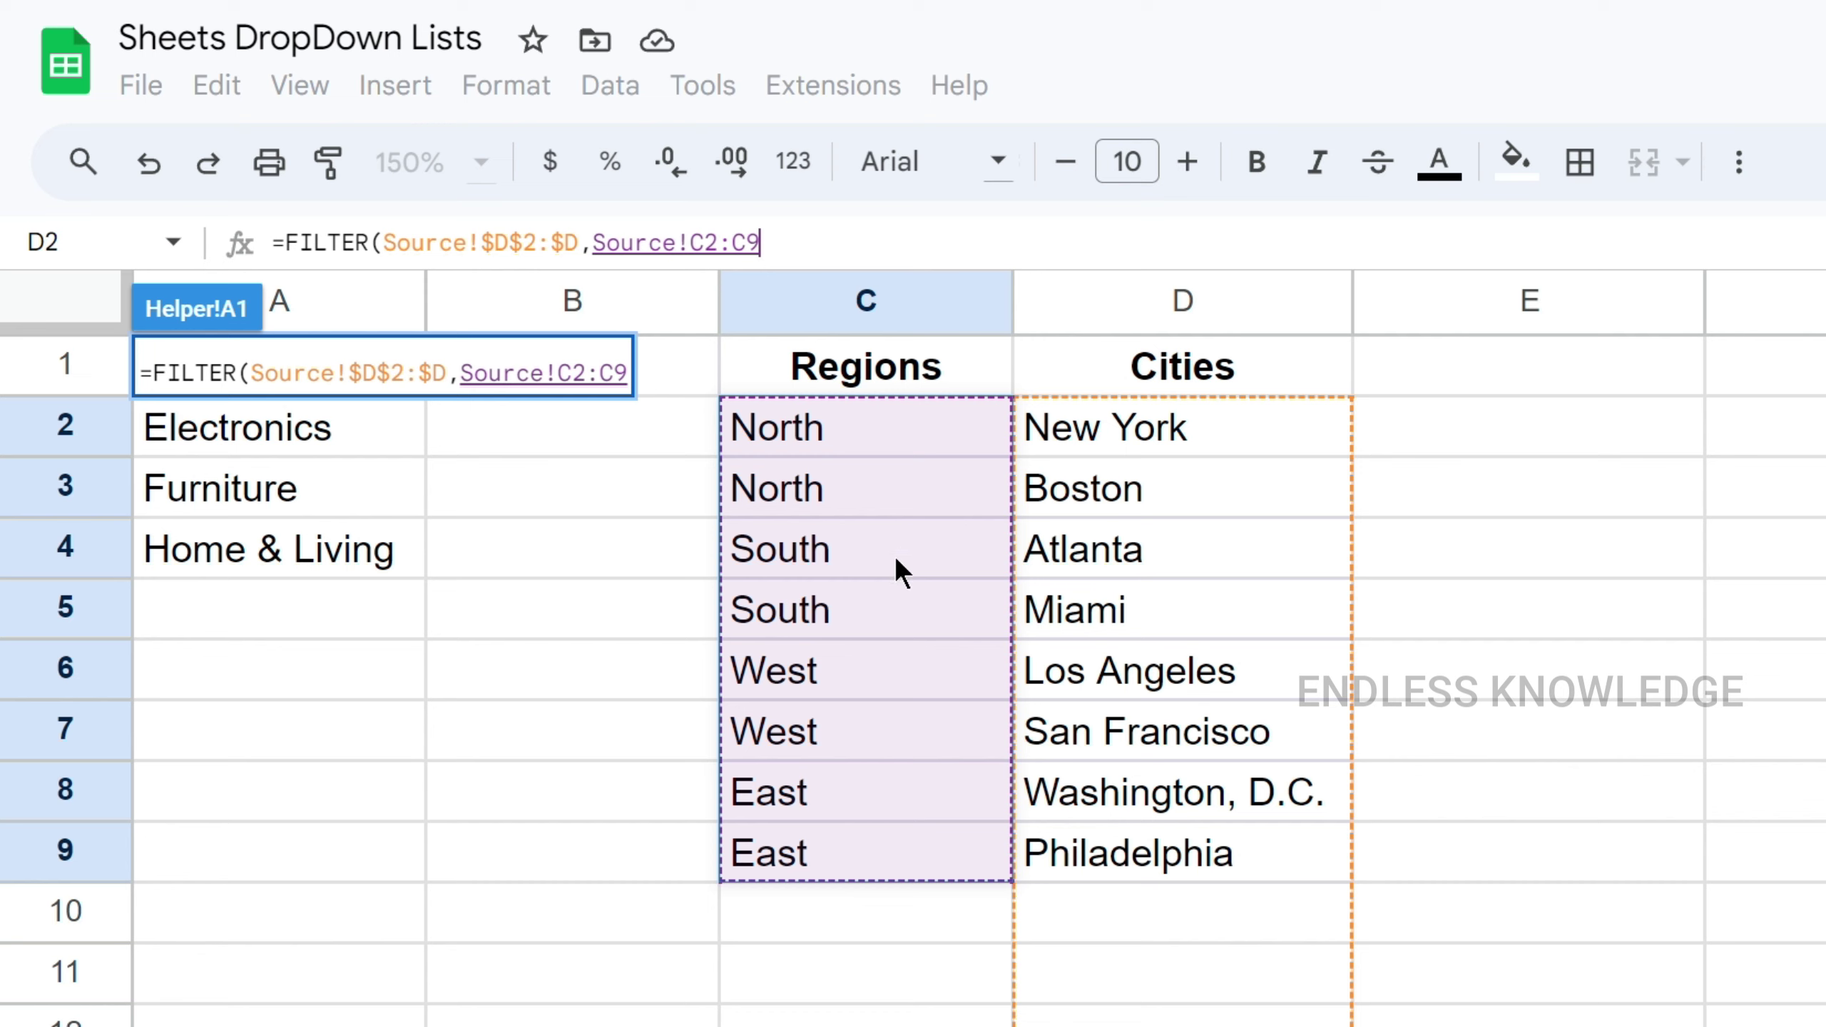
click(796, 240)
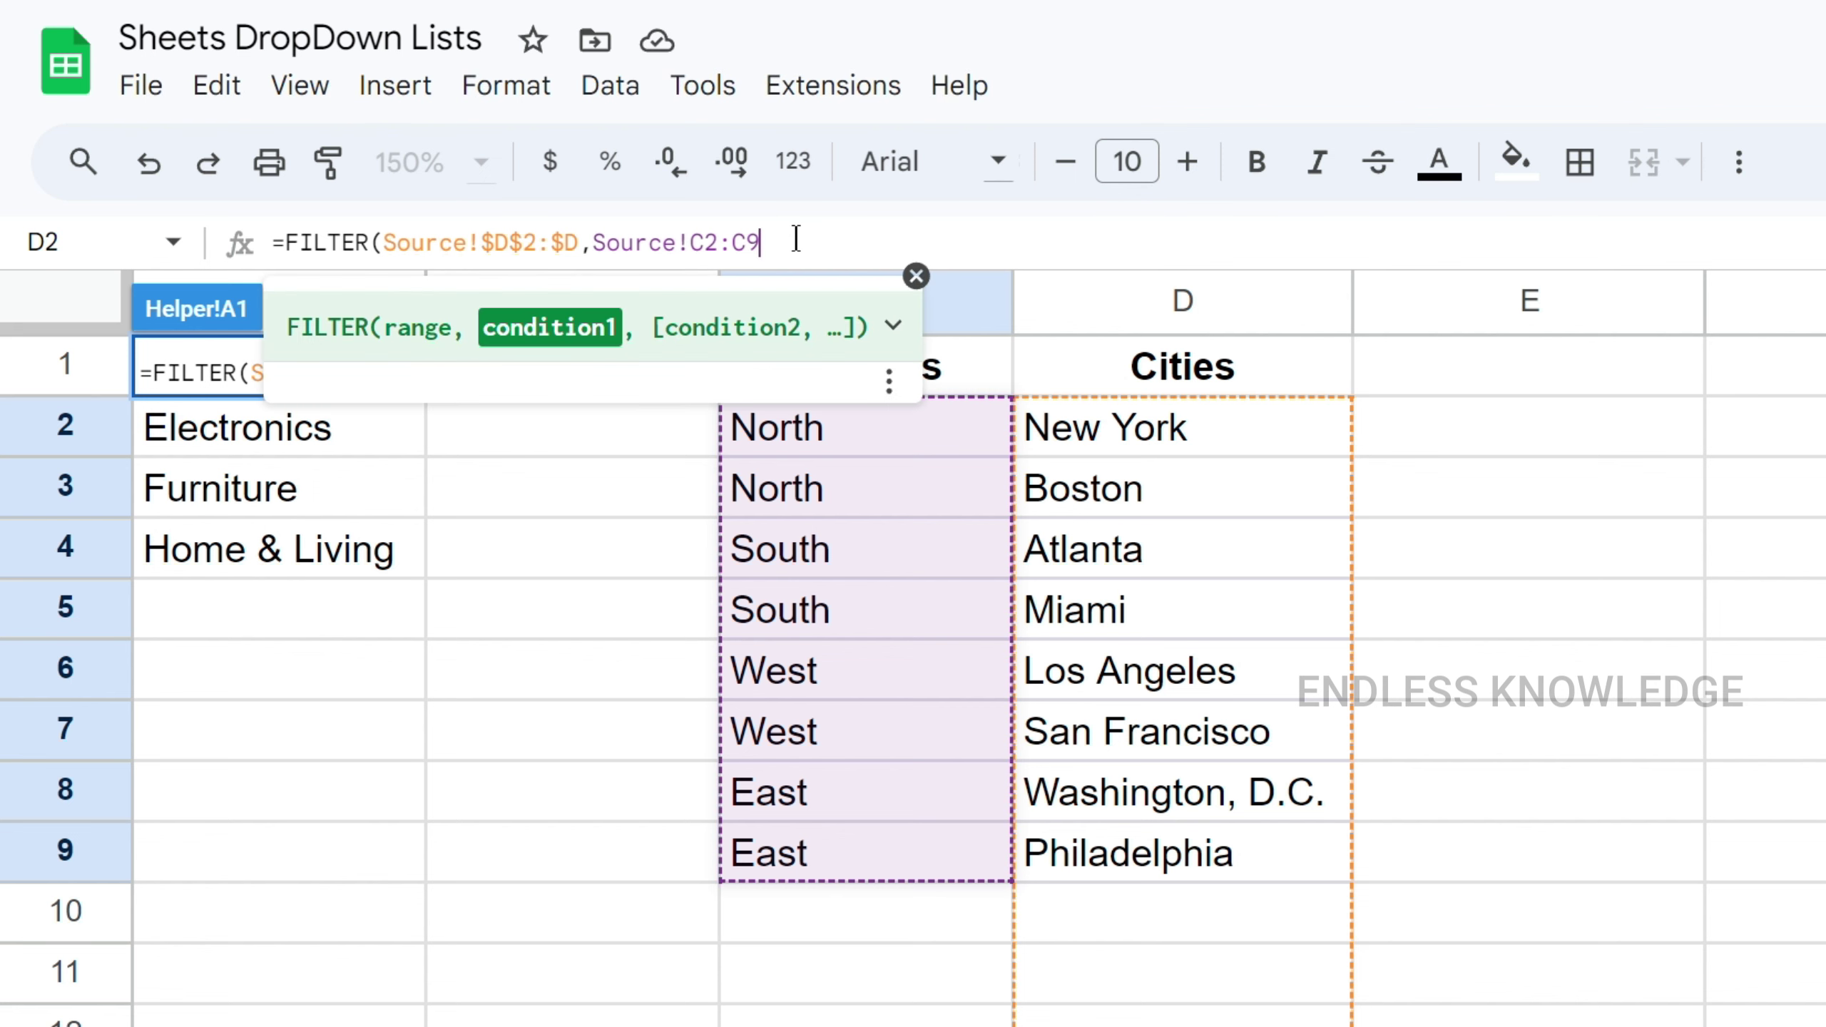
key(BackSpace)
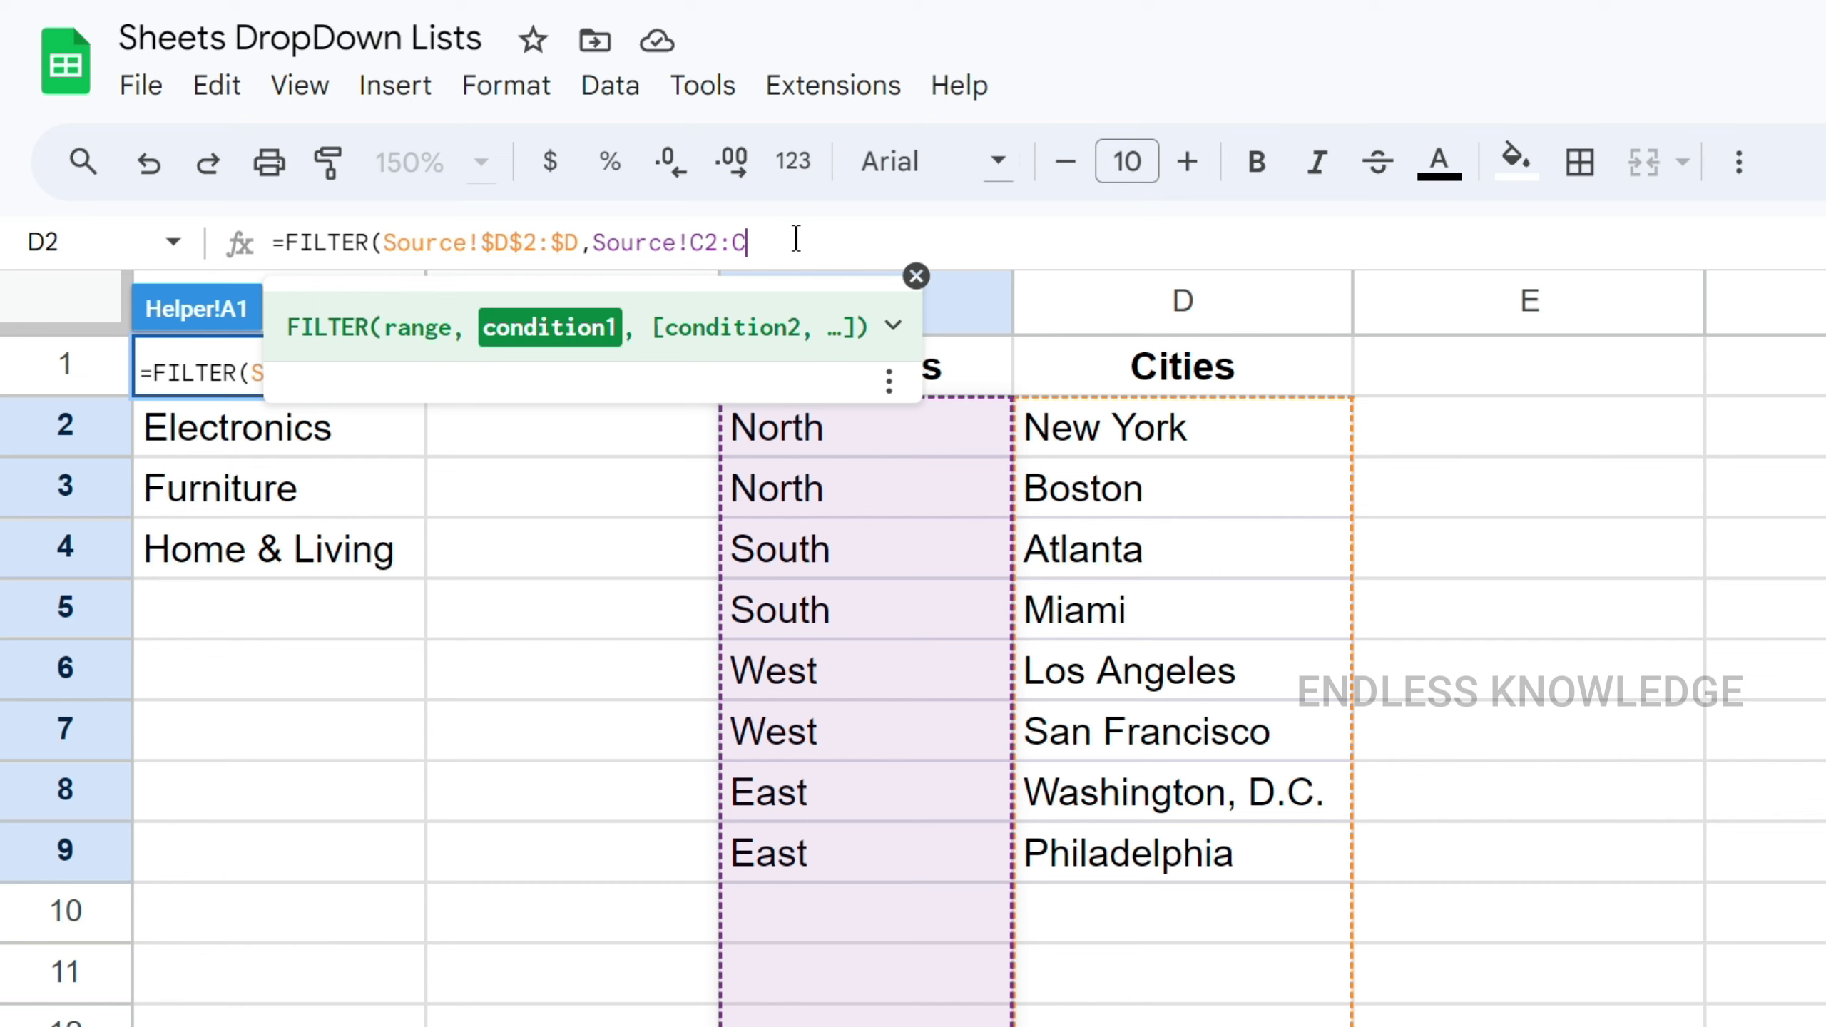
key(F4)
text(=)
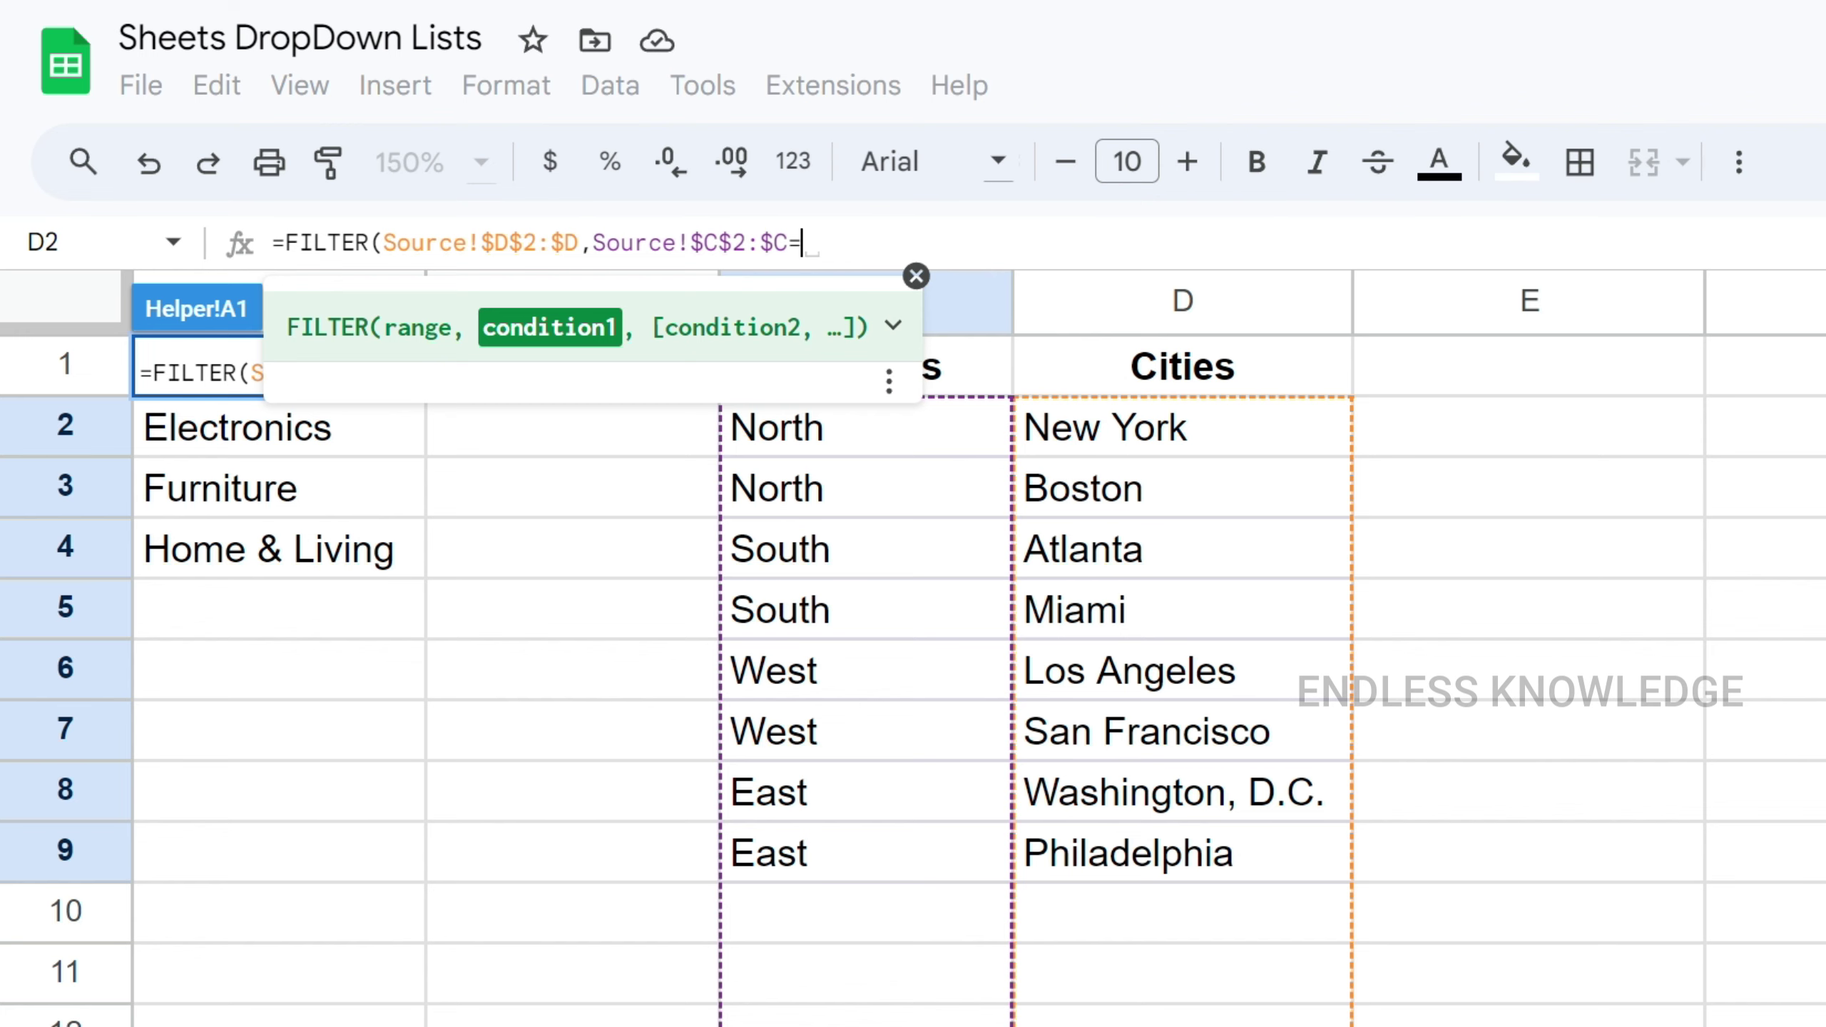
- Complete the FILTER condition by comparing against 'Dependent List'!A2 and enter the formula
key(ctrl+shift+Page_Up)
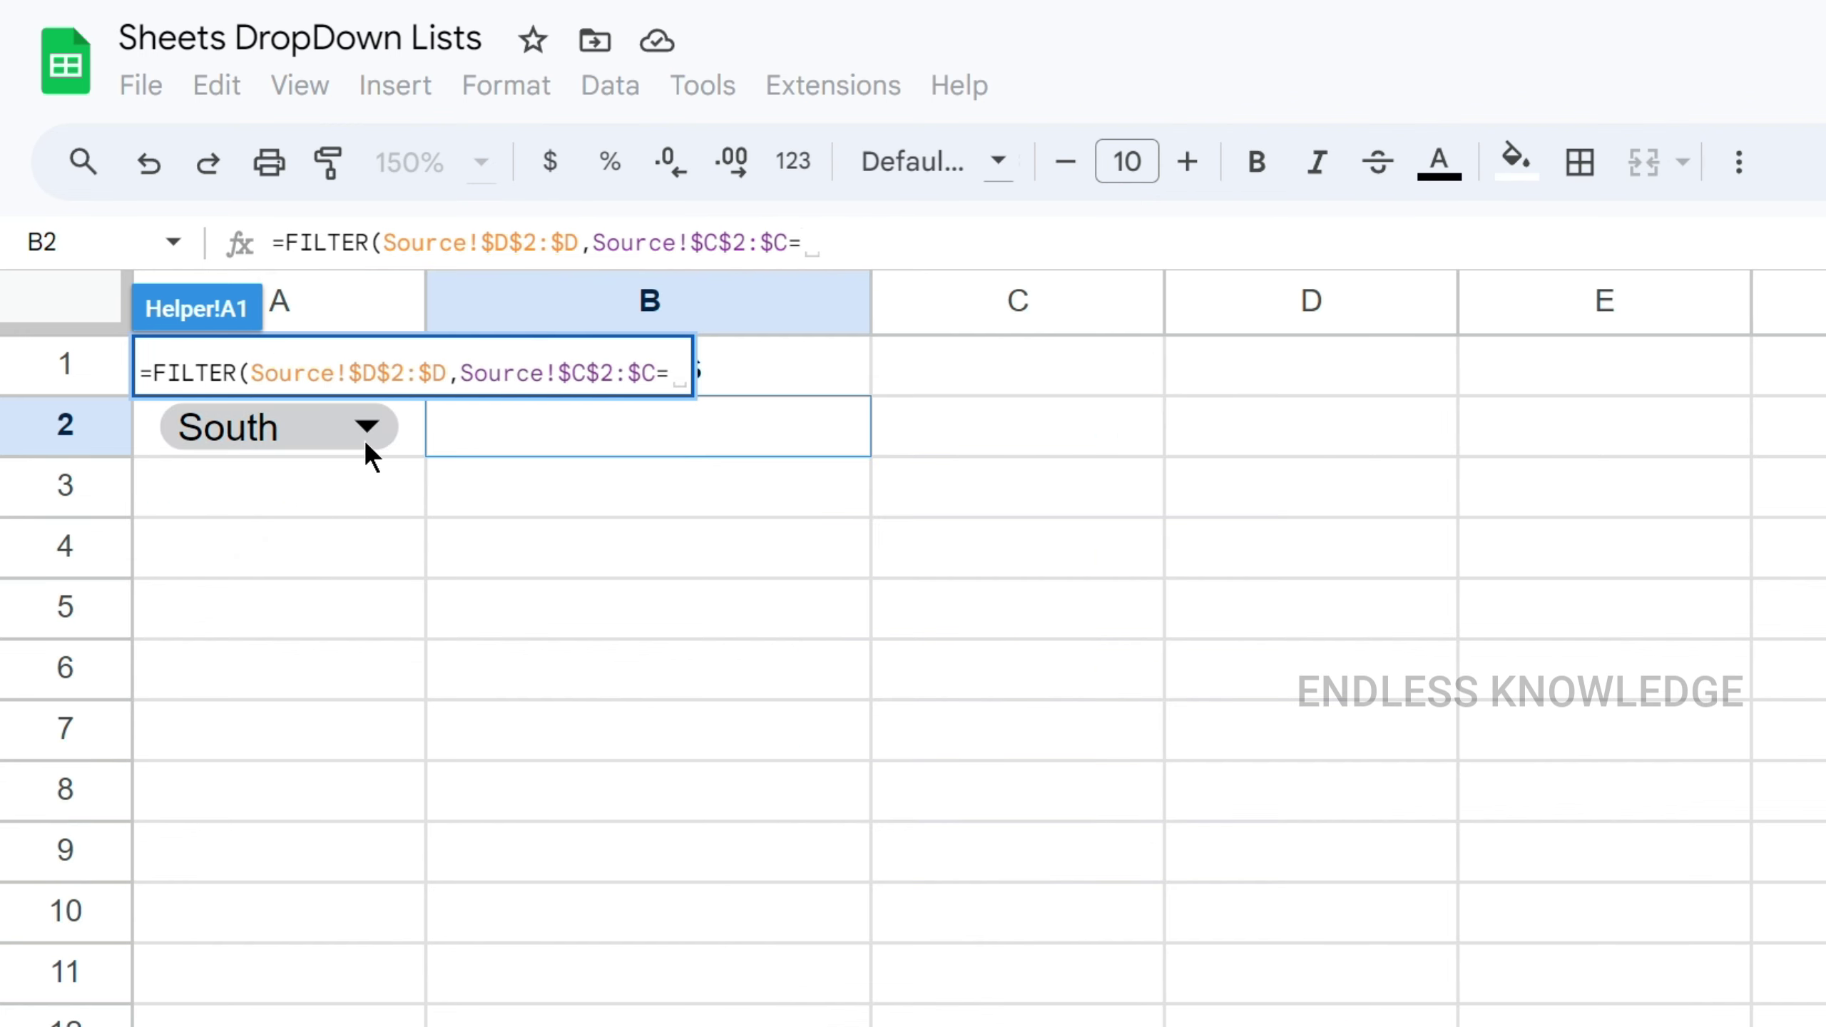
click(408, 440)
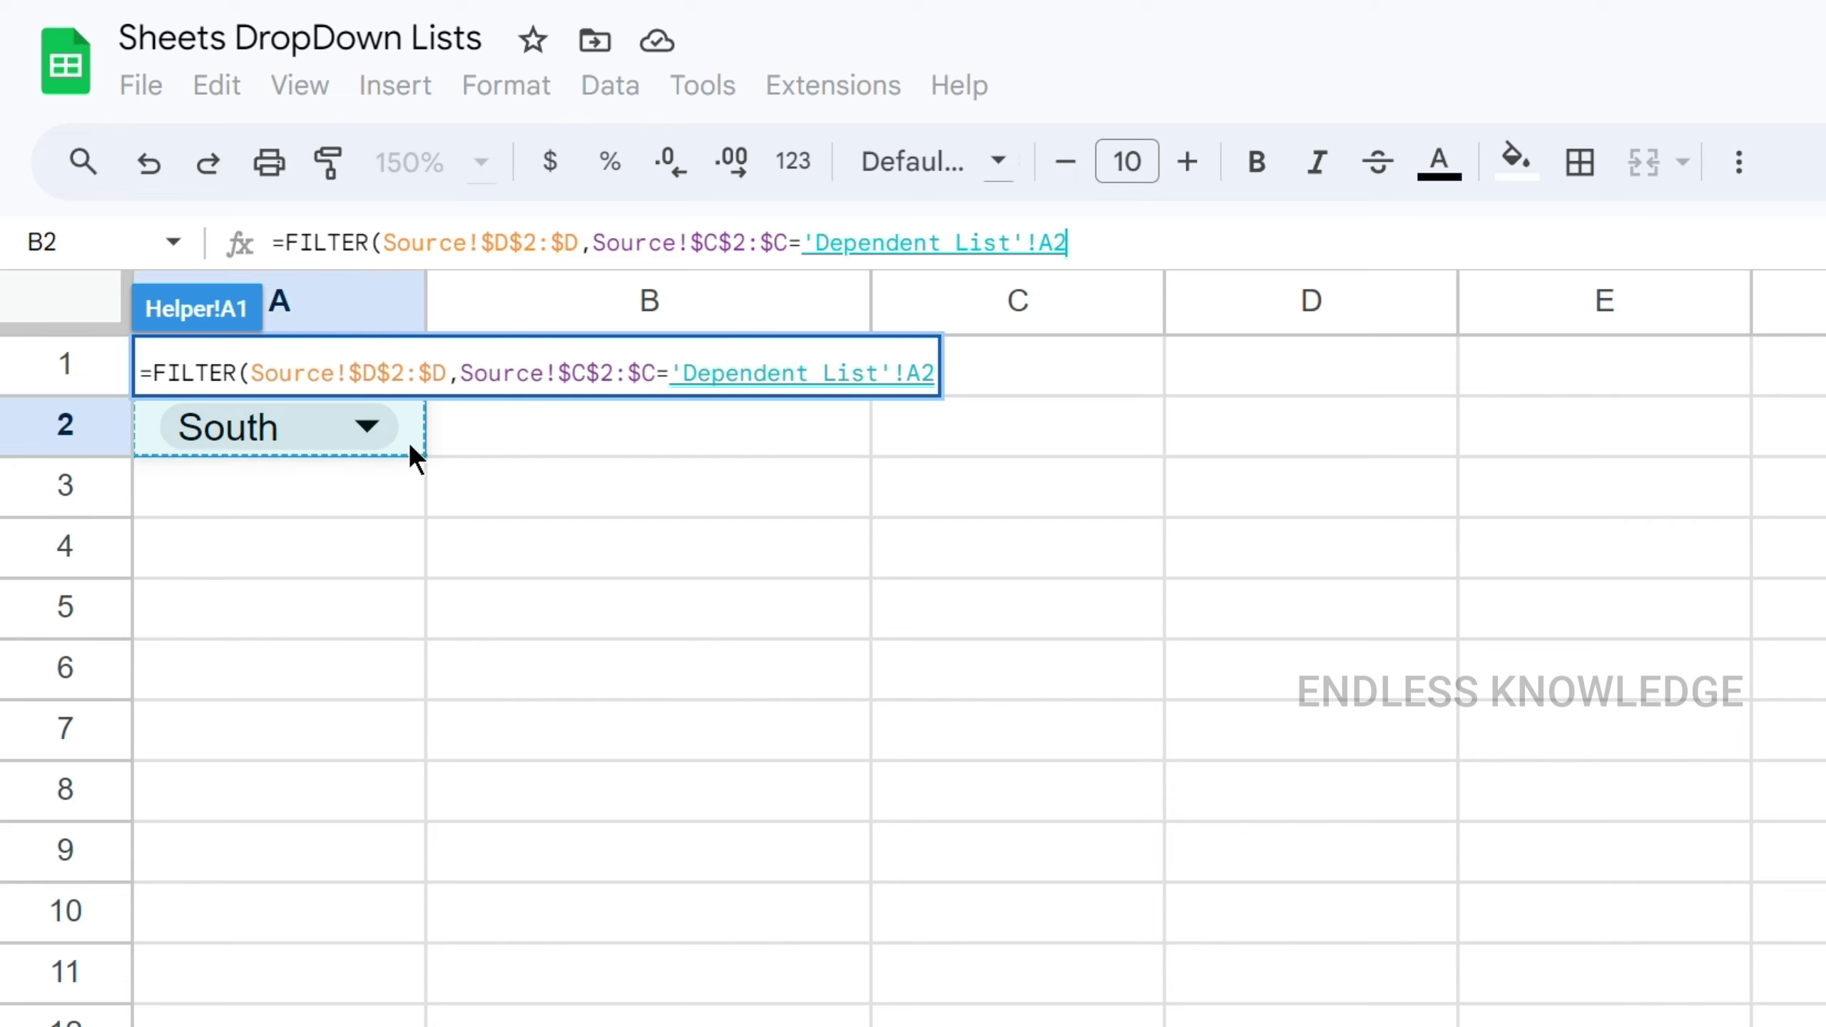
text())
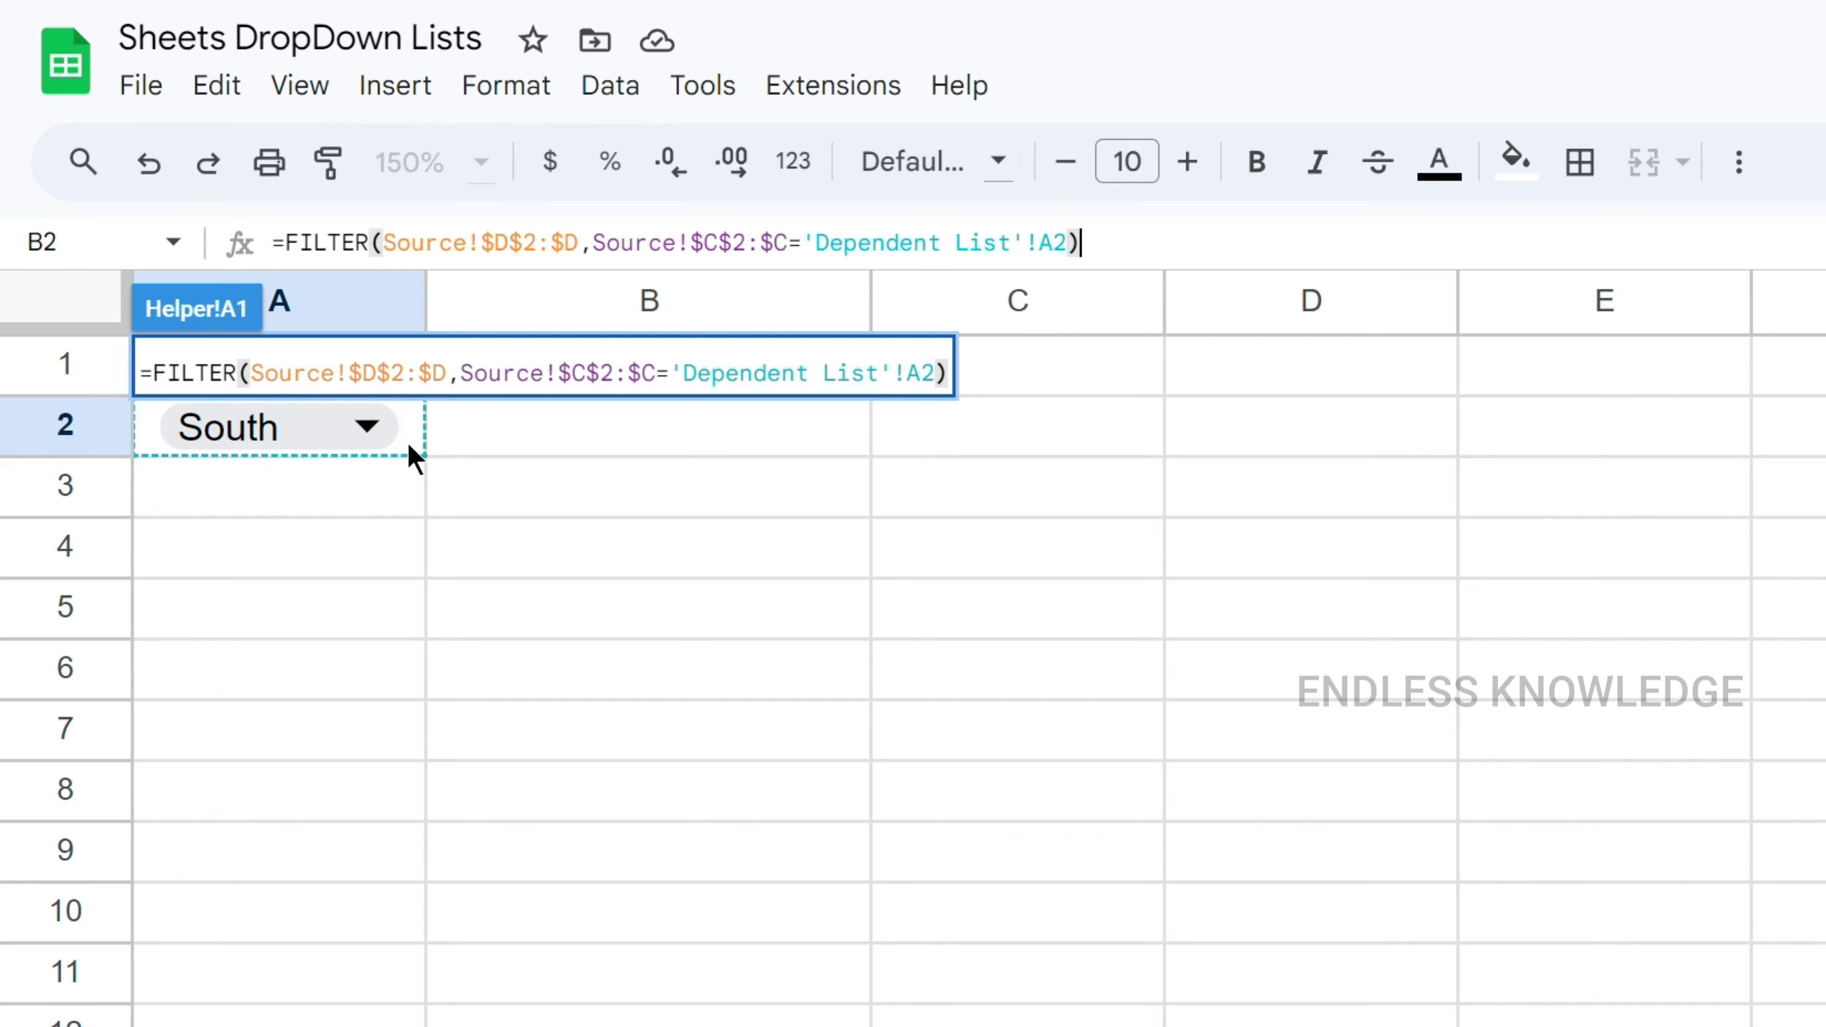
key(Return)
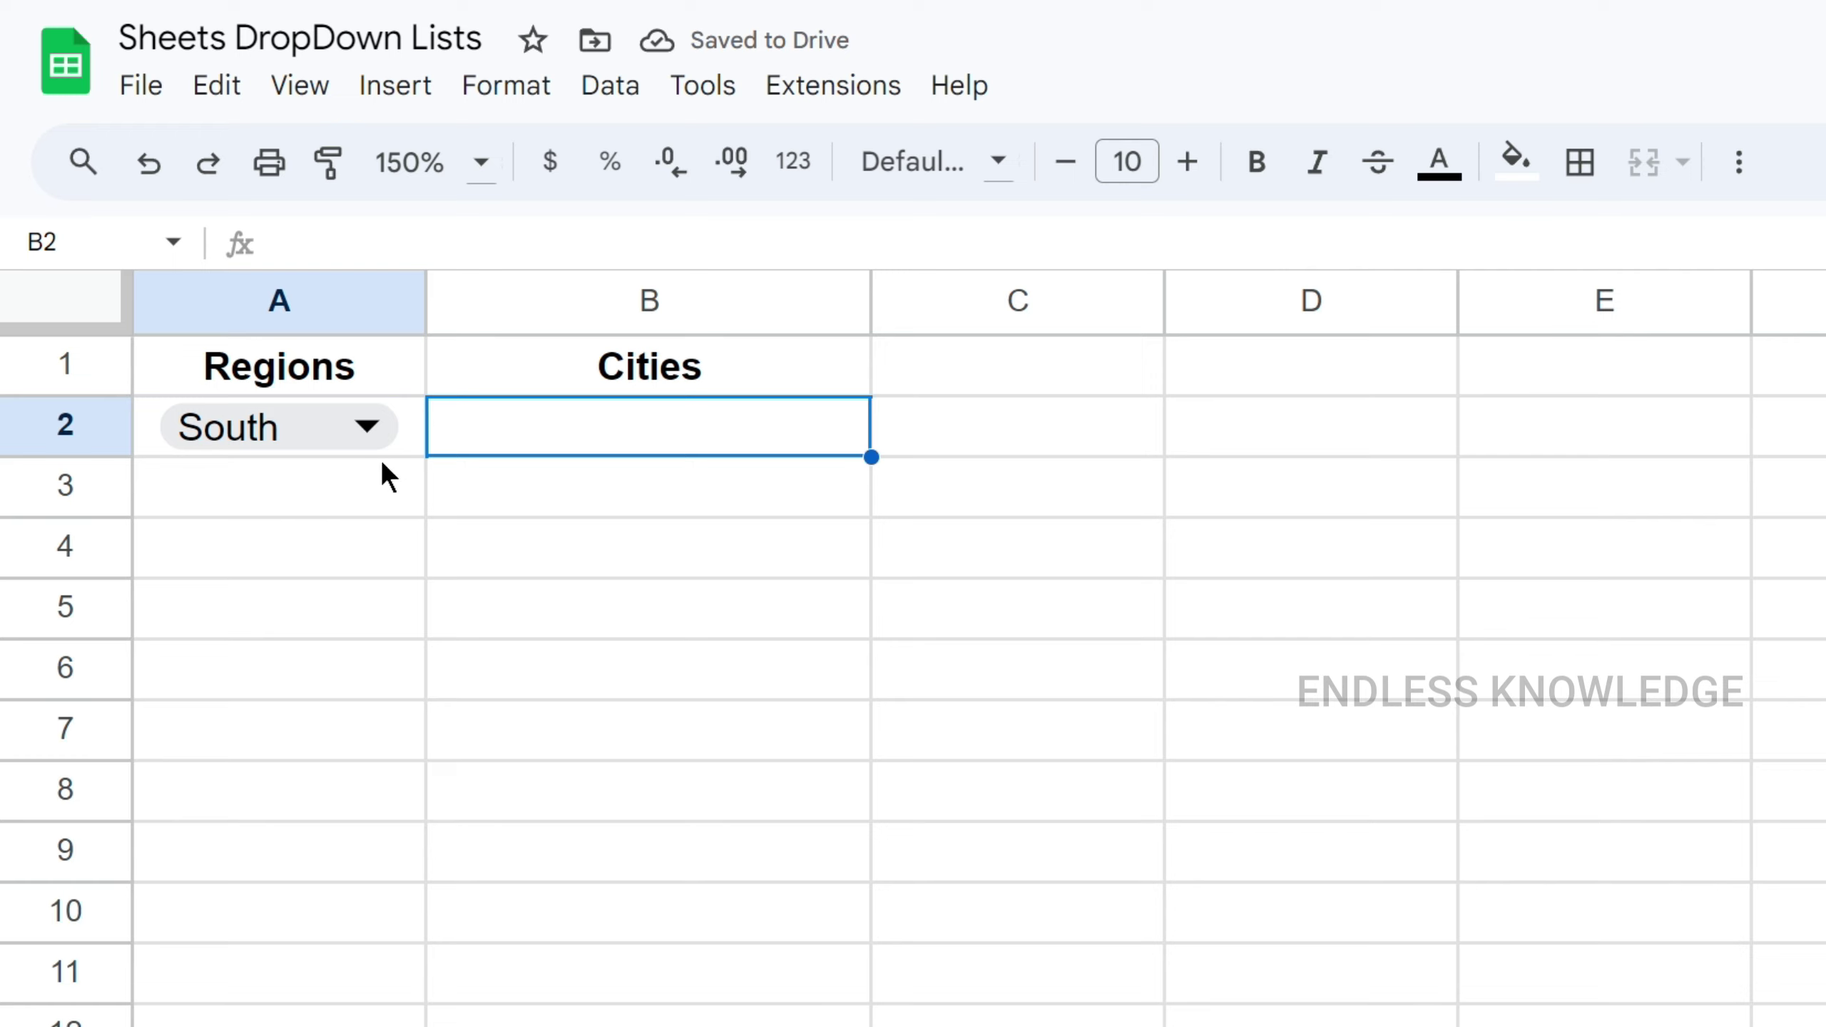
- Switch the region in A2 to North and then to West, and check the cities listed on the Helper sheet
click(350, 431)
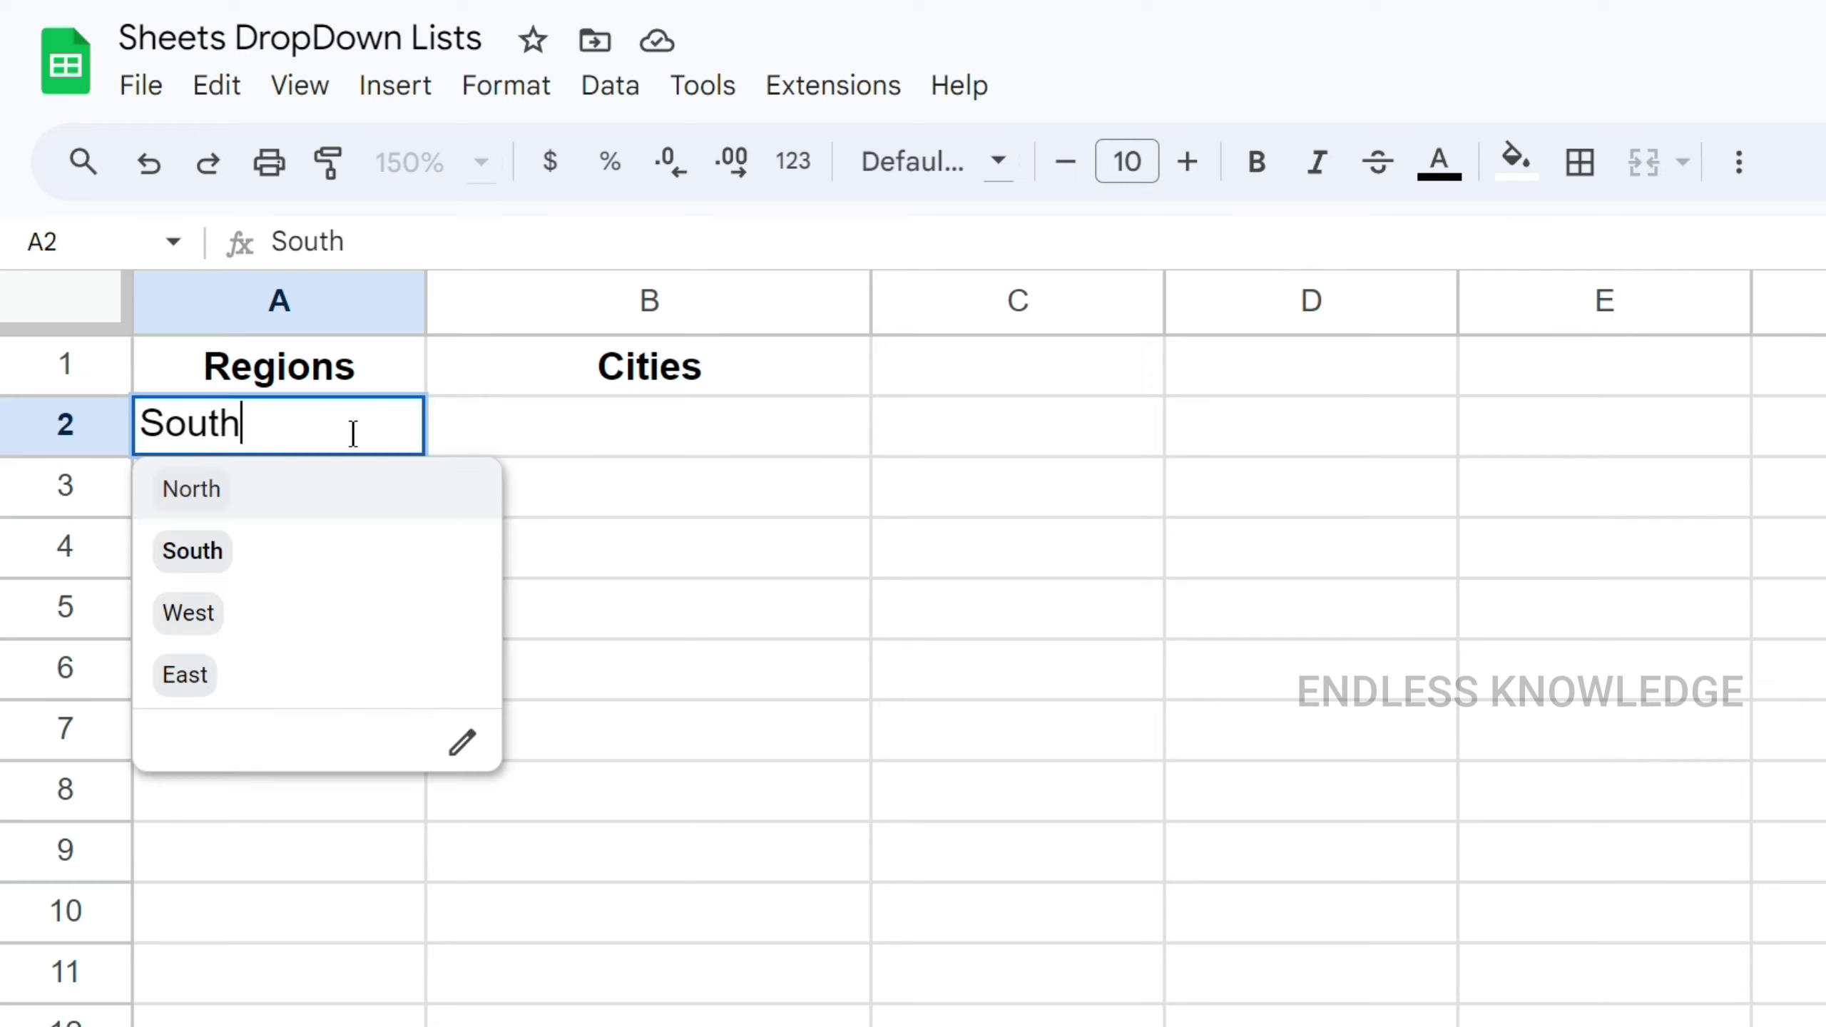
click(291, 509)
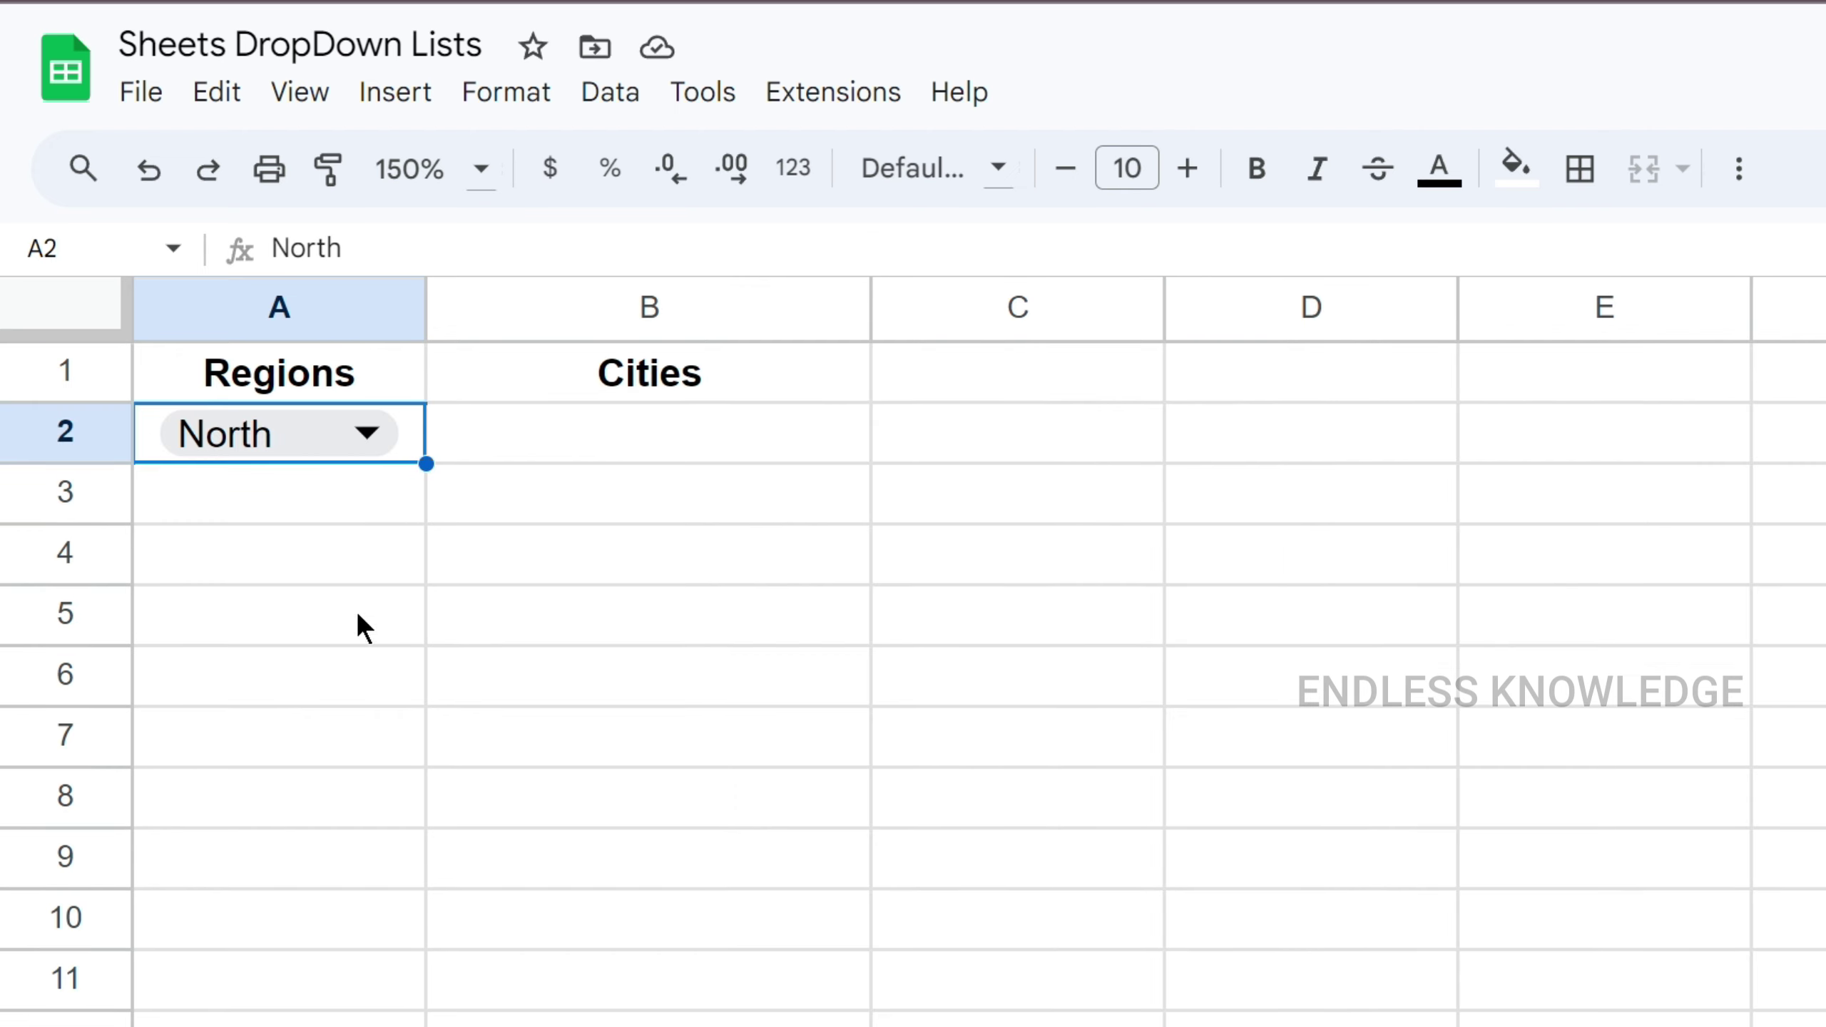
double_click(331, 427)
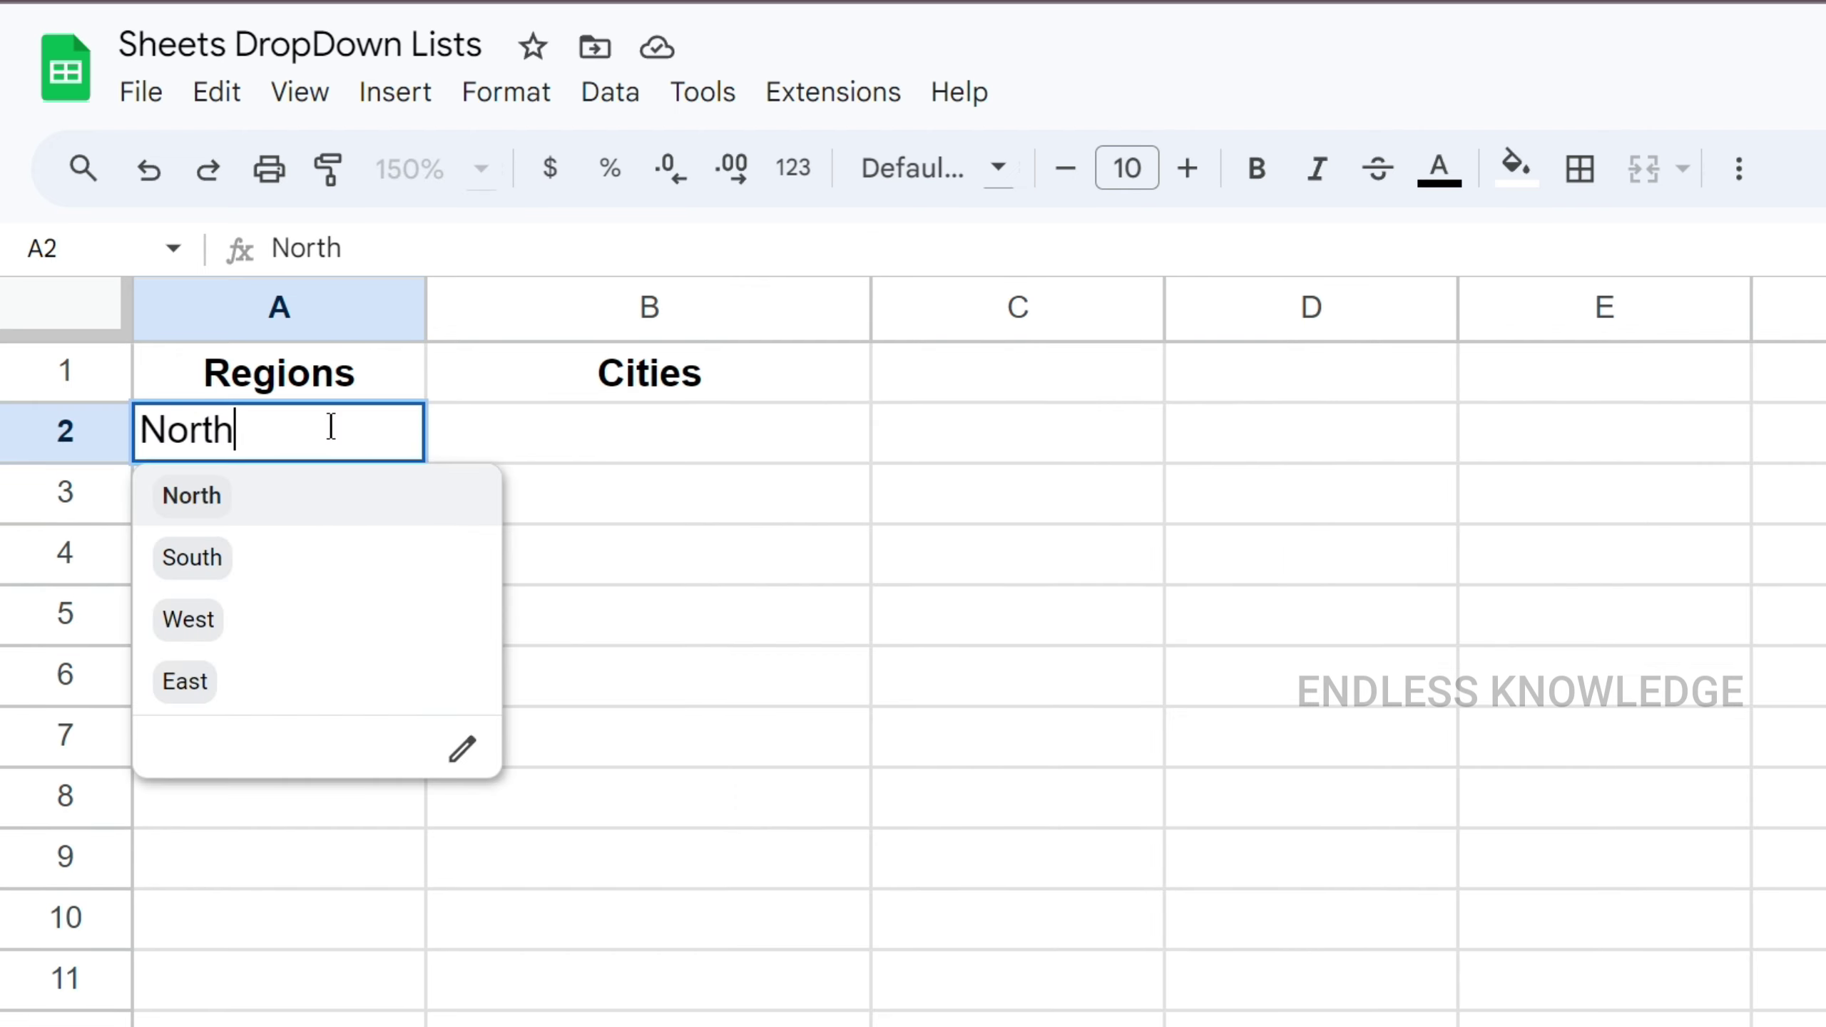
click(252, 613)
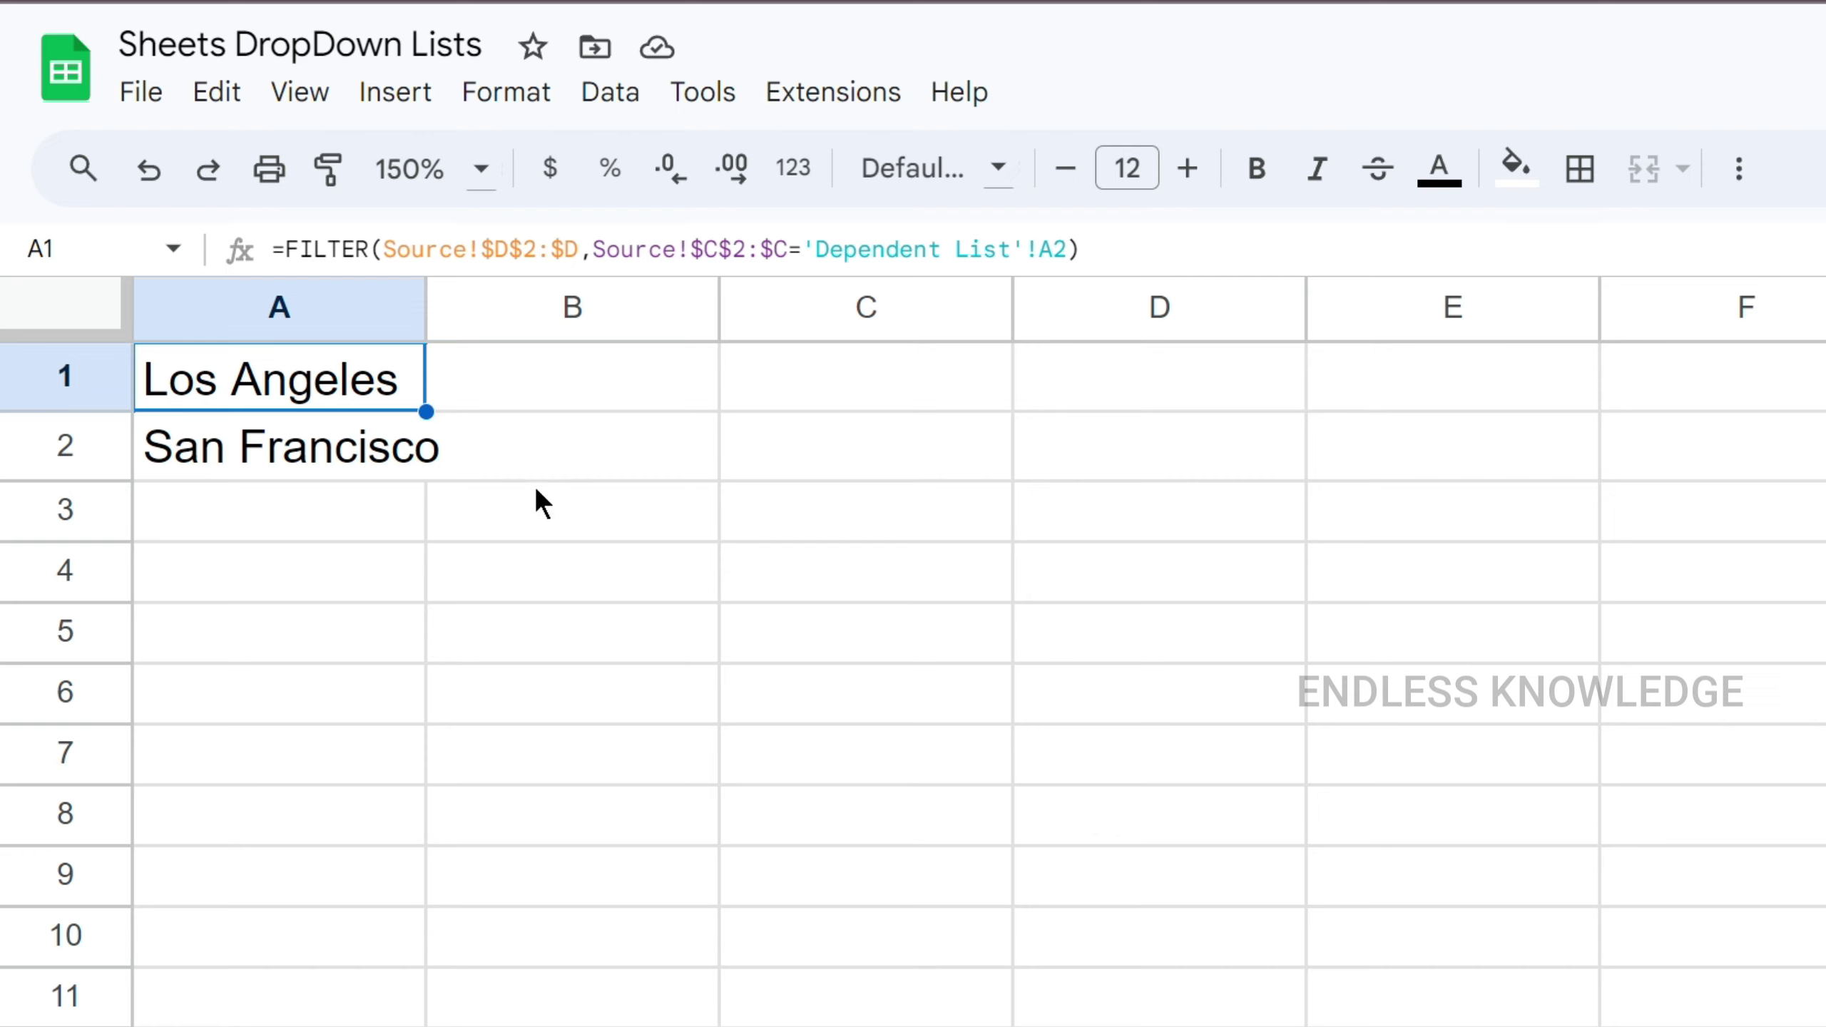
drag(386, 393, 391, 489)
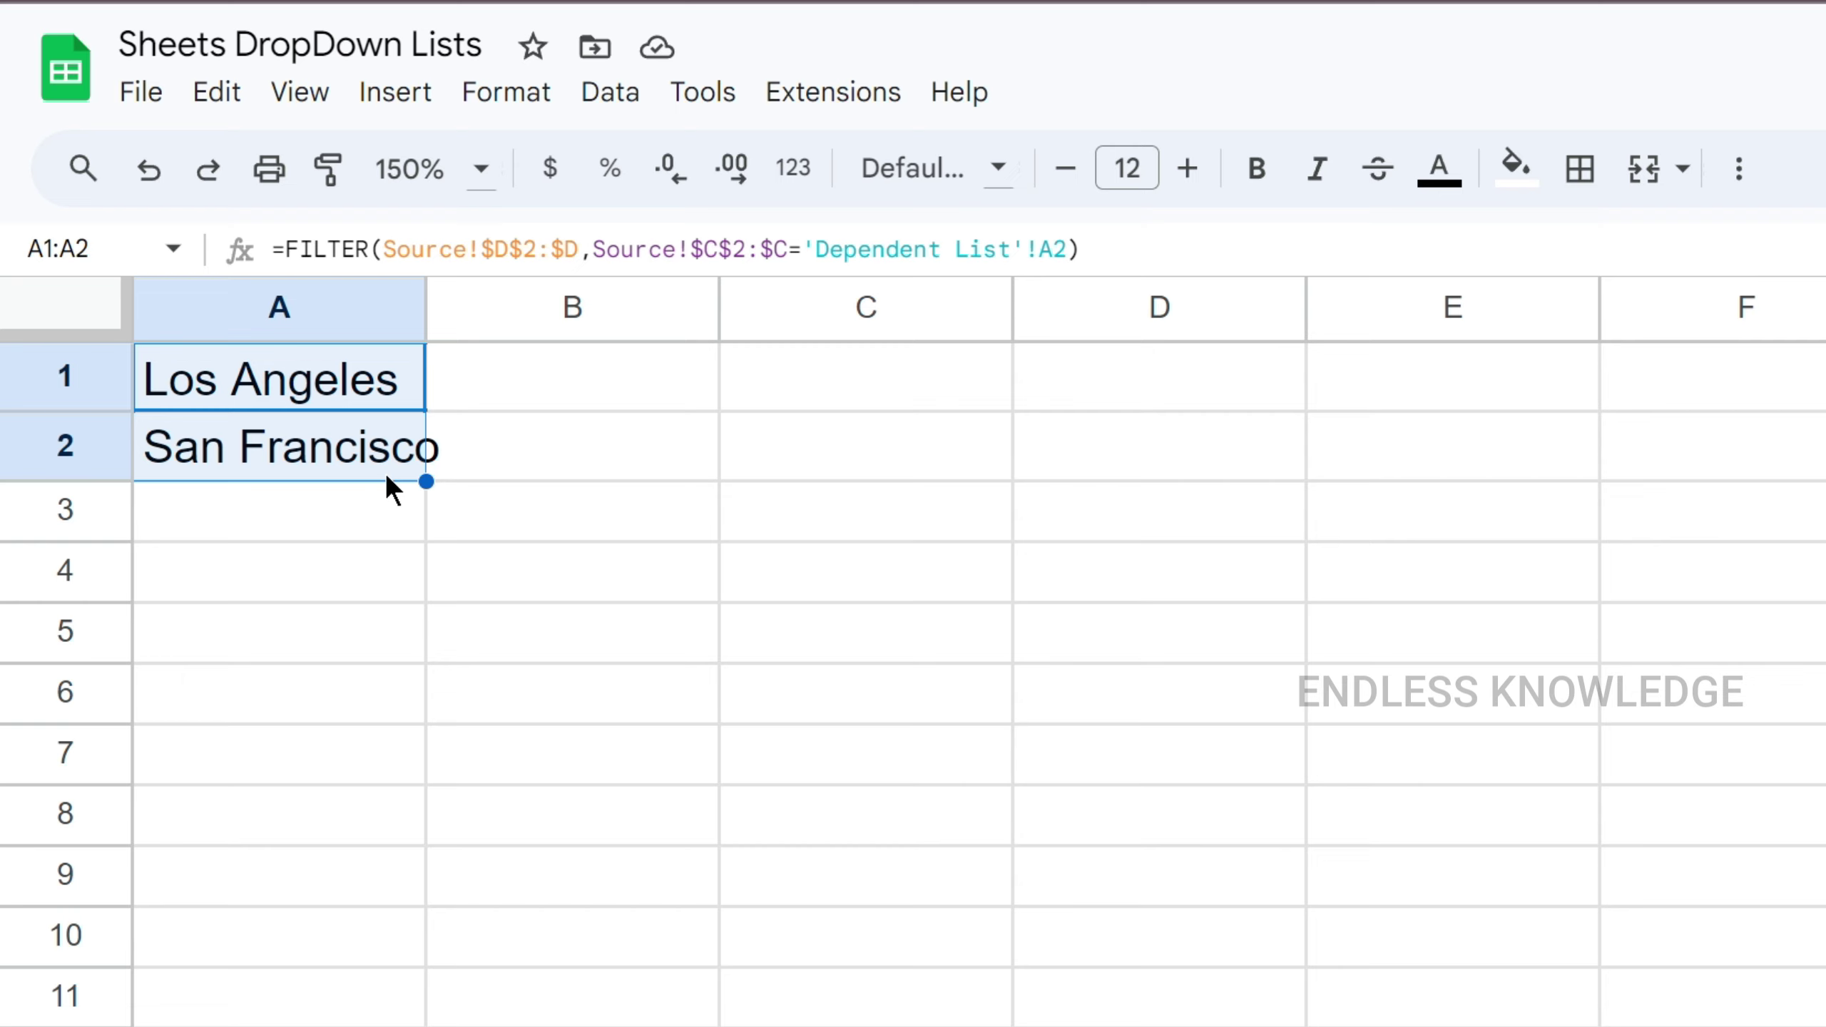
click(370, 523)
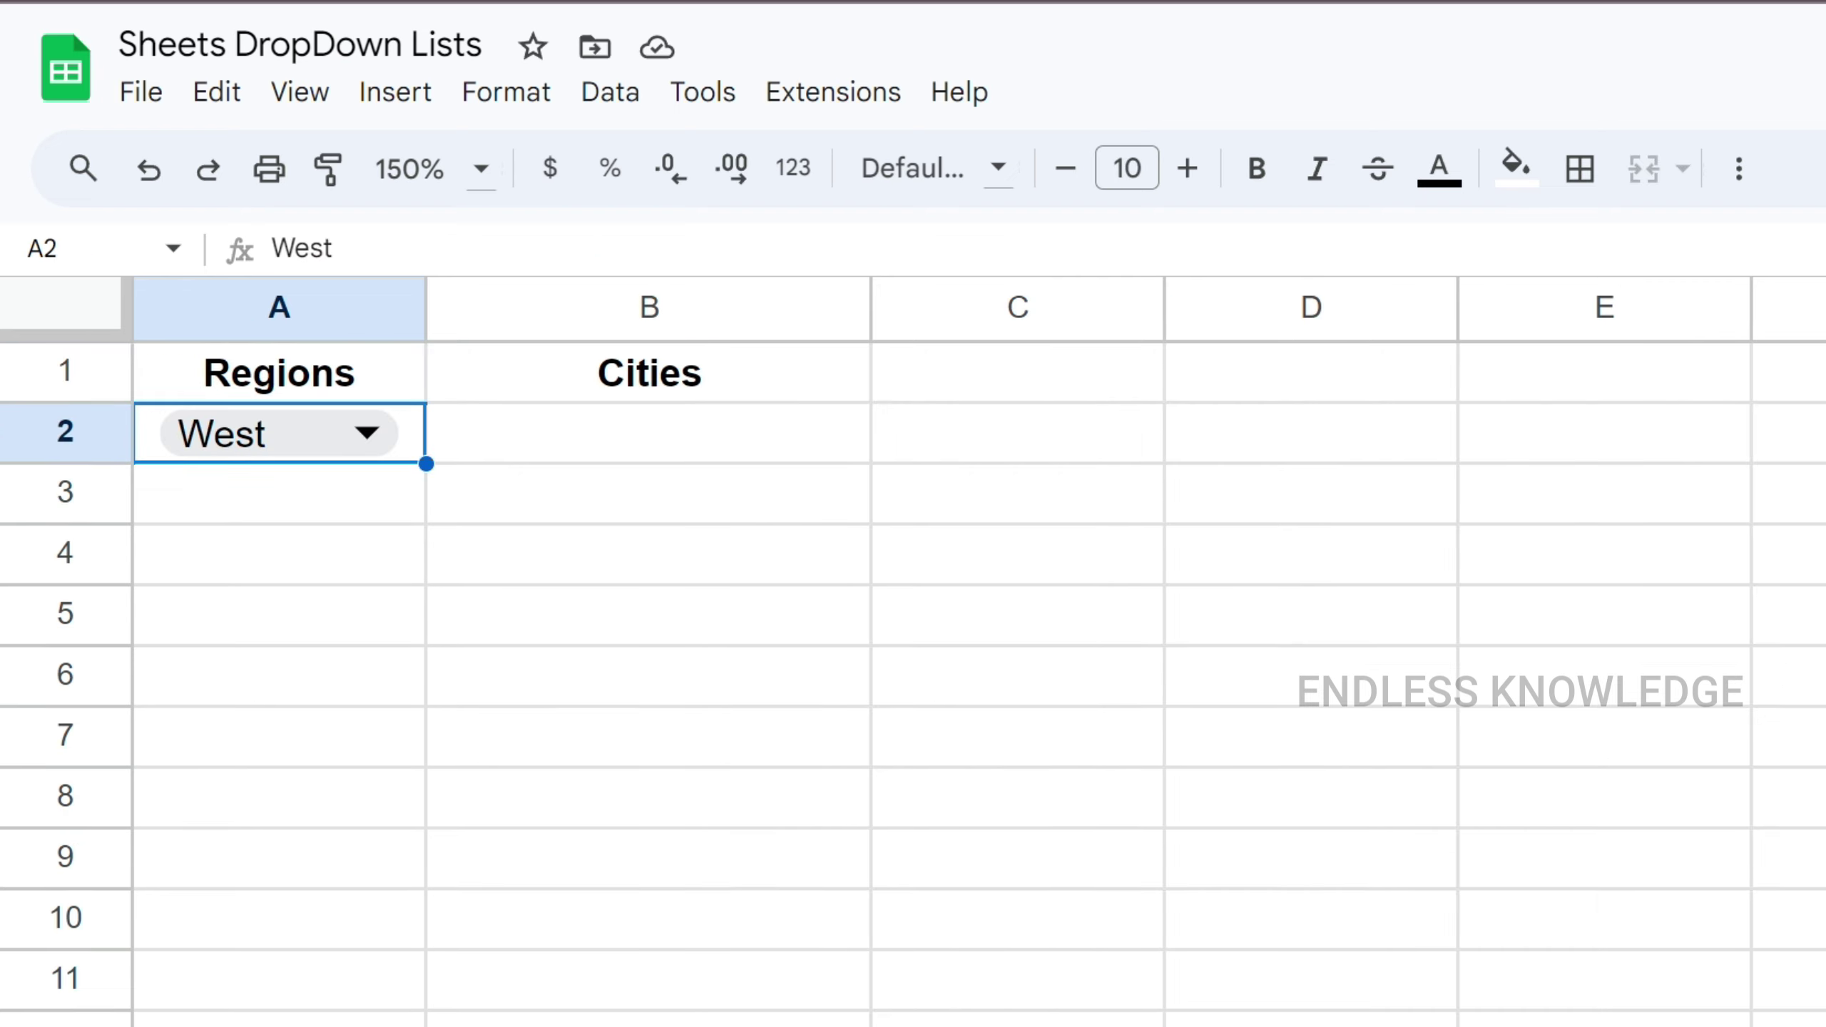
- Add a data validation rule to city cell B2 with the criteria Dropdown (from a range)
click(717, 443)
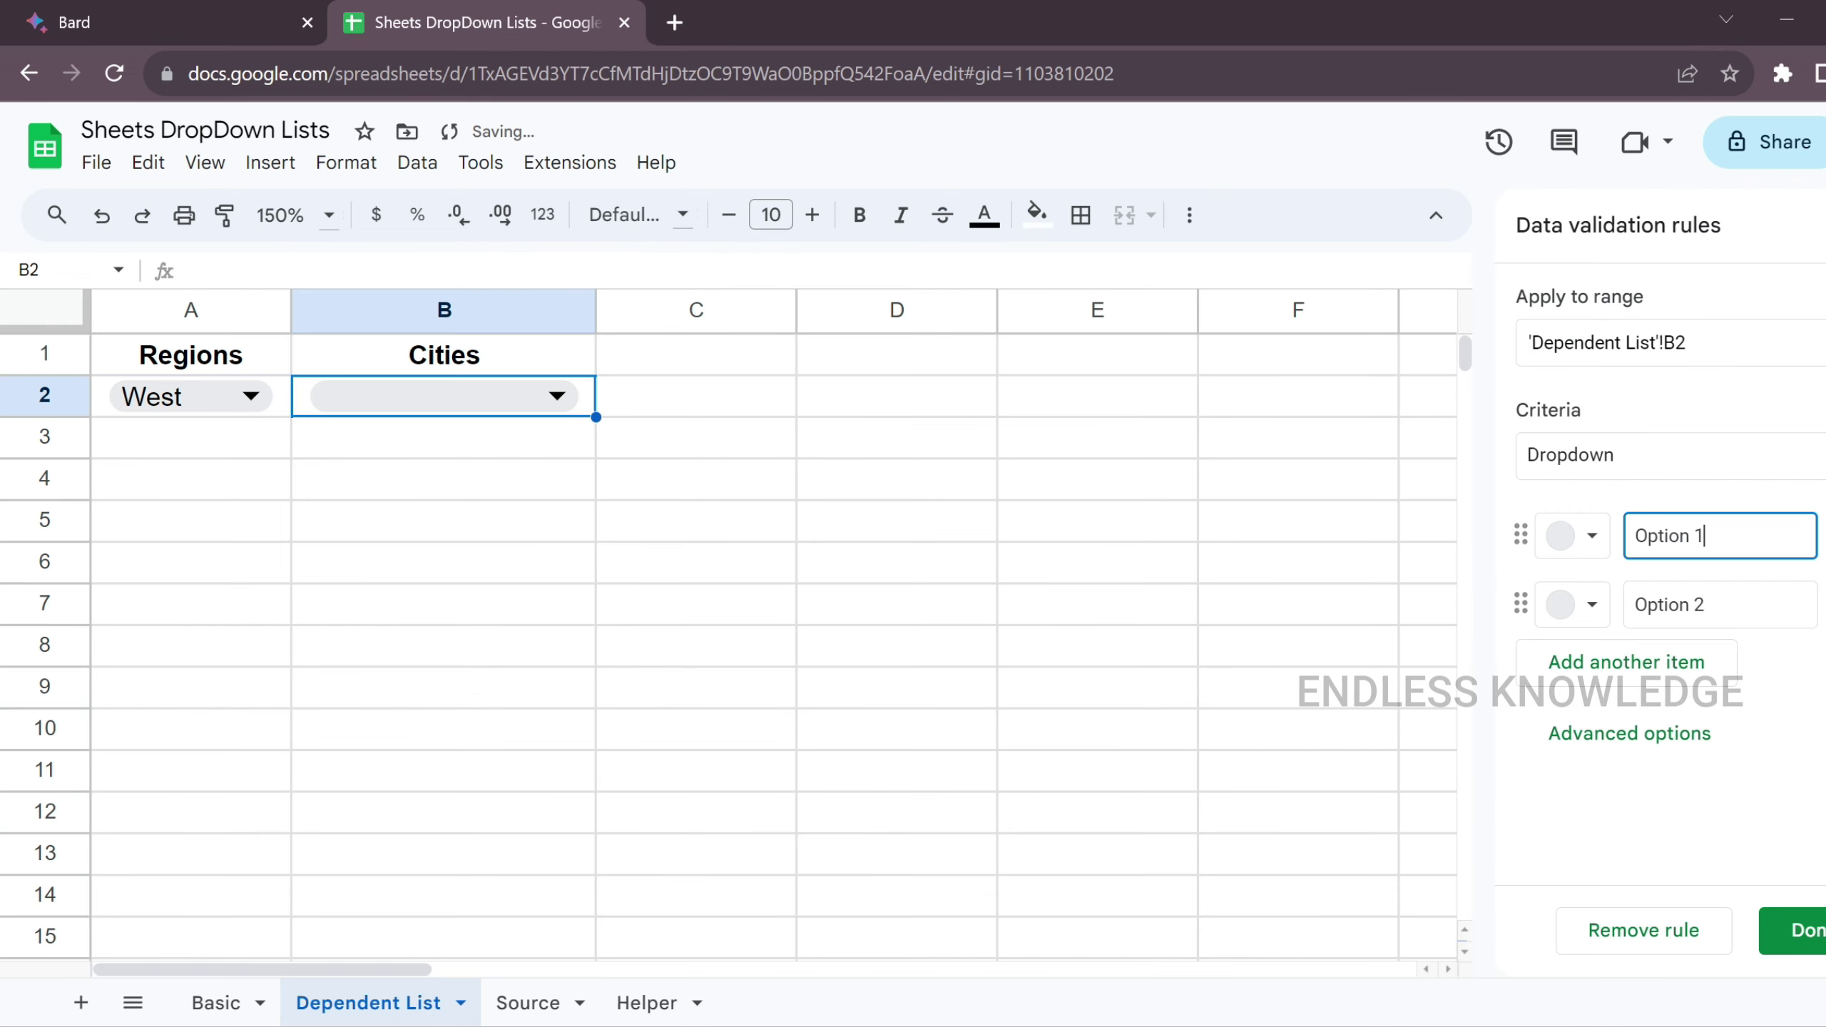
click(1748, 456)
click(1686, 495)
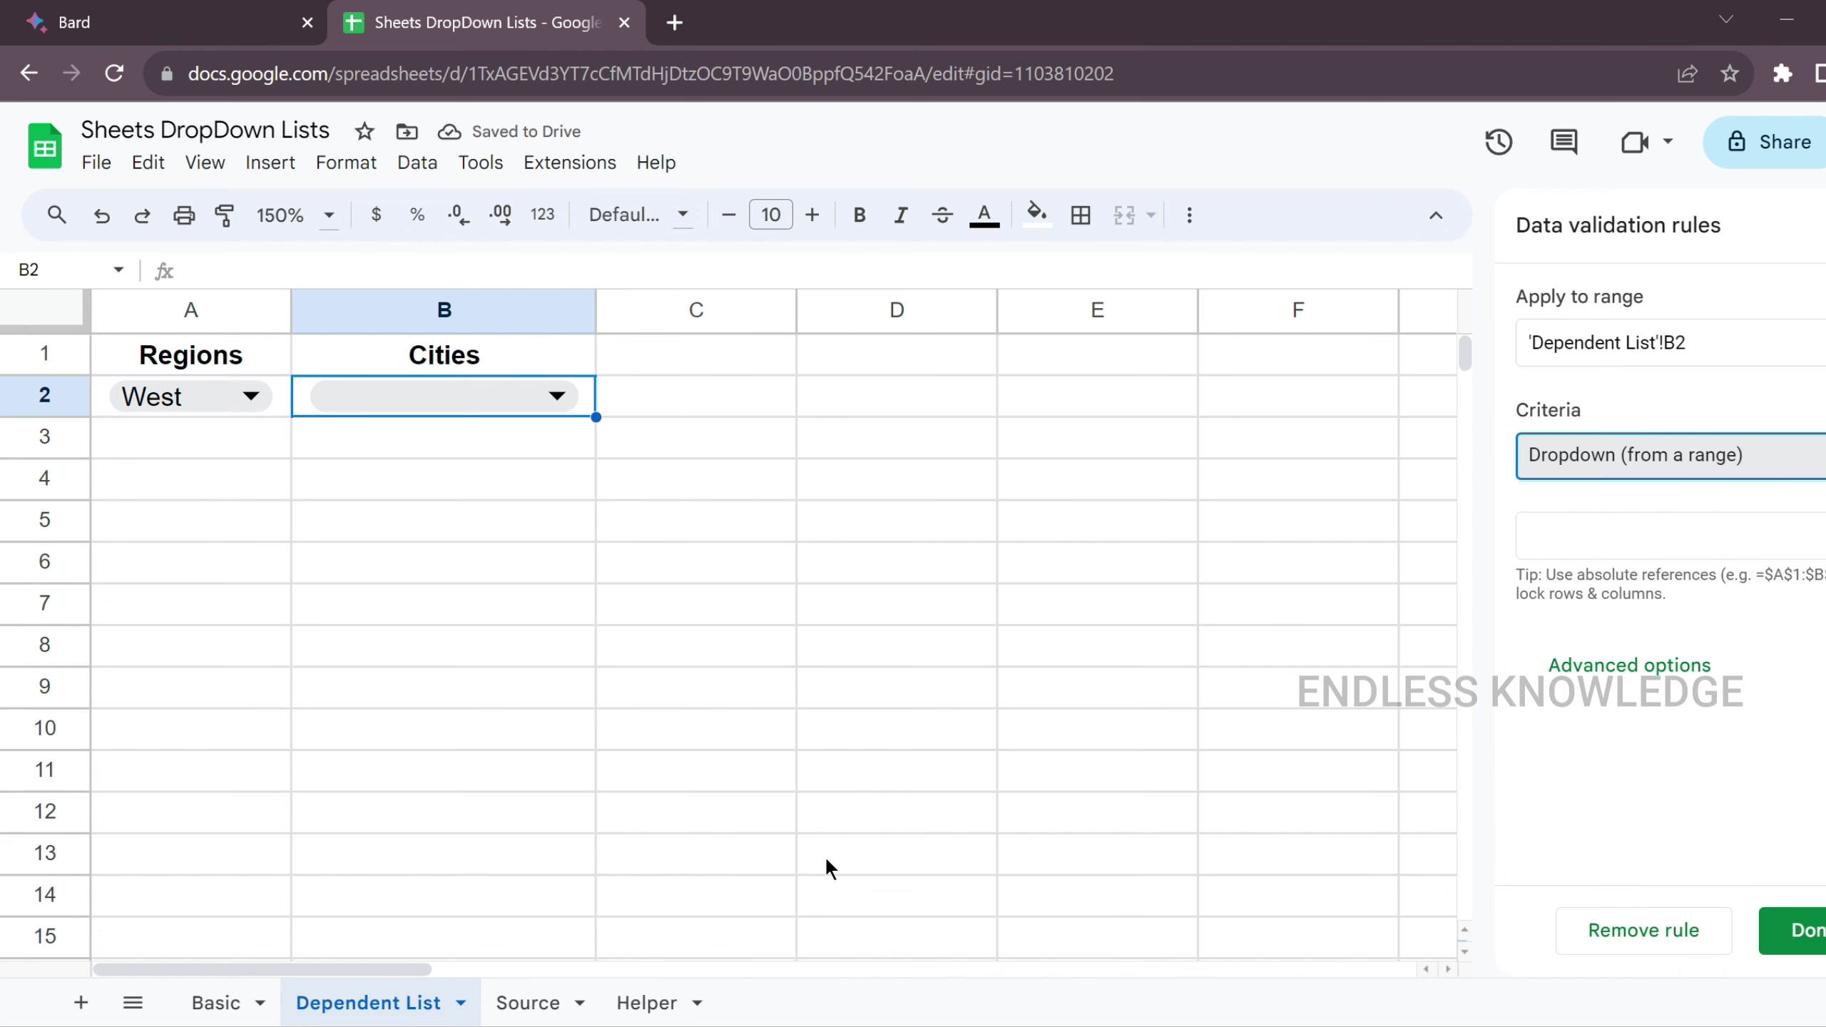
- Set Helper!A1:A4 as the source range of the B2 dropdown and save the rule
click(658, 1002)
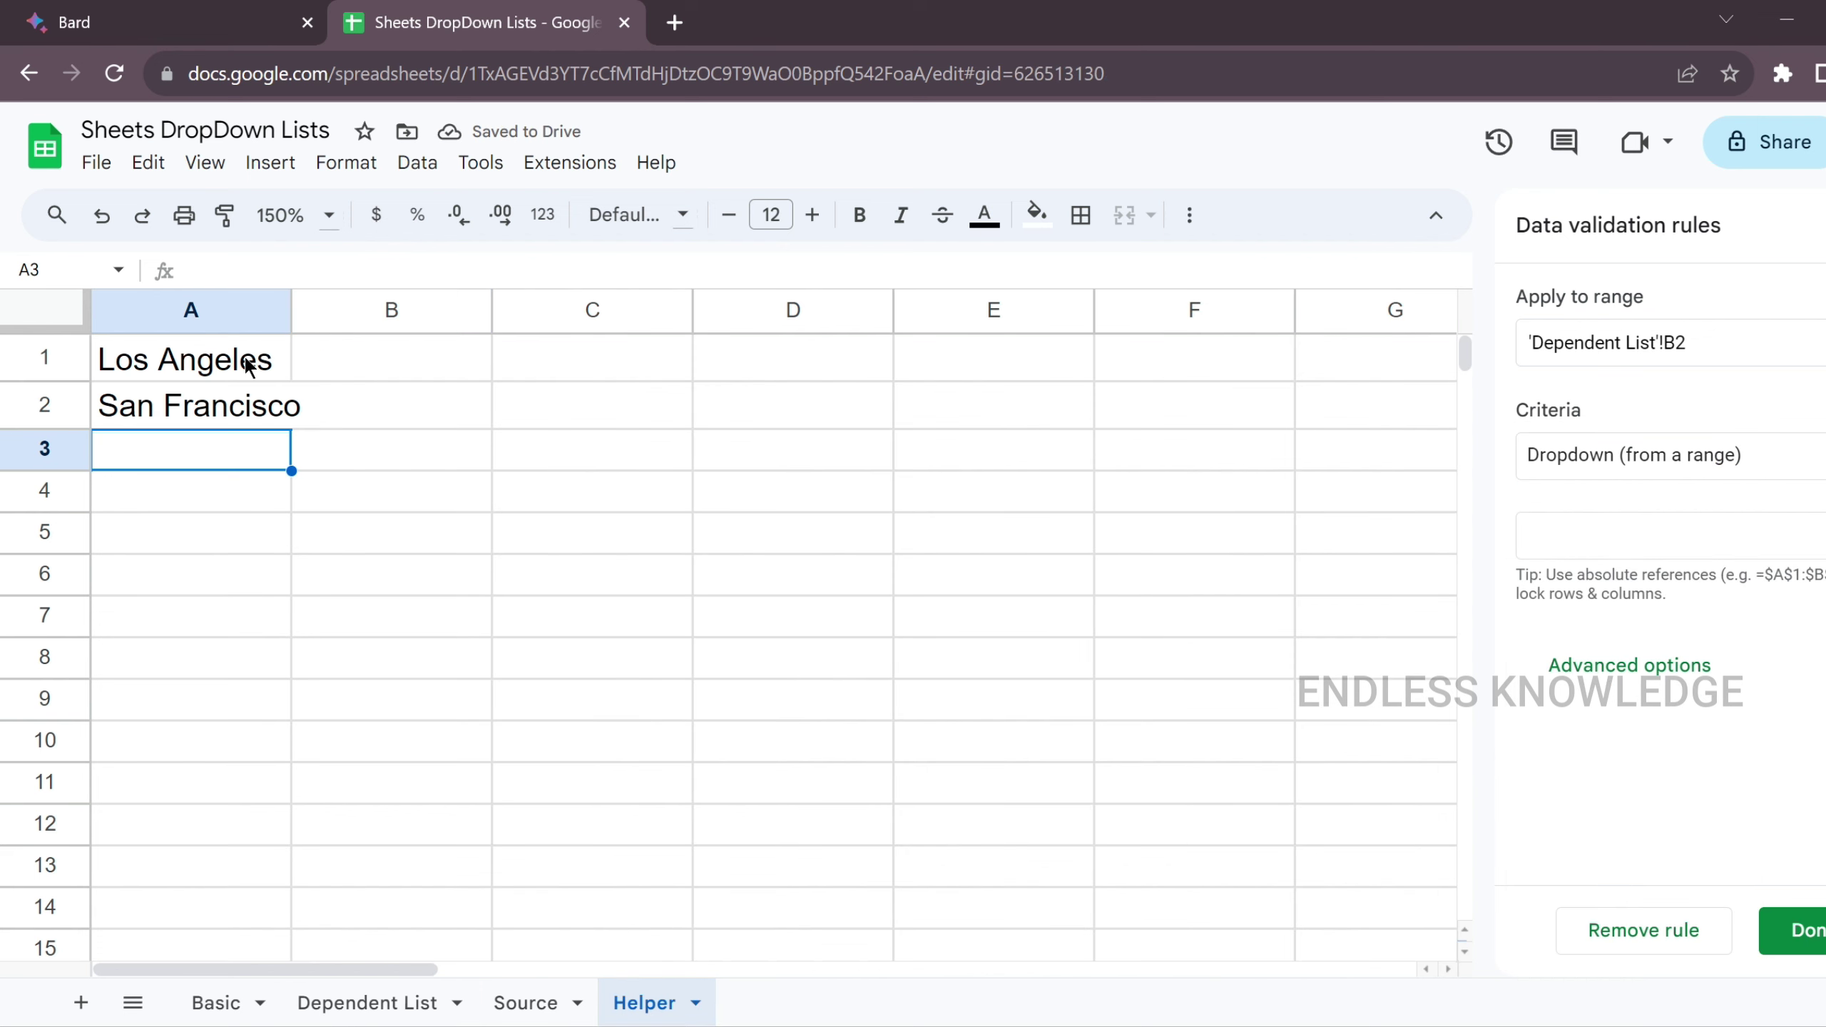
drag(245, 363, 249, 497)
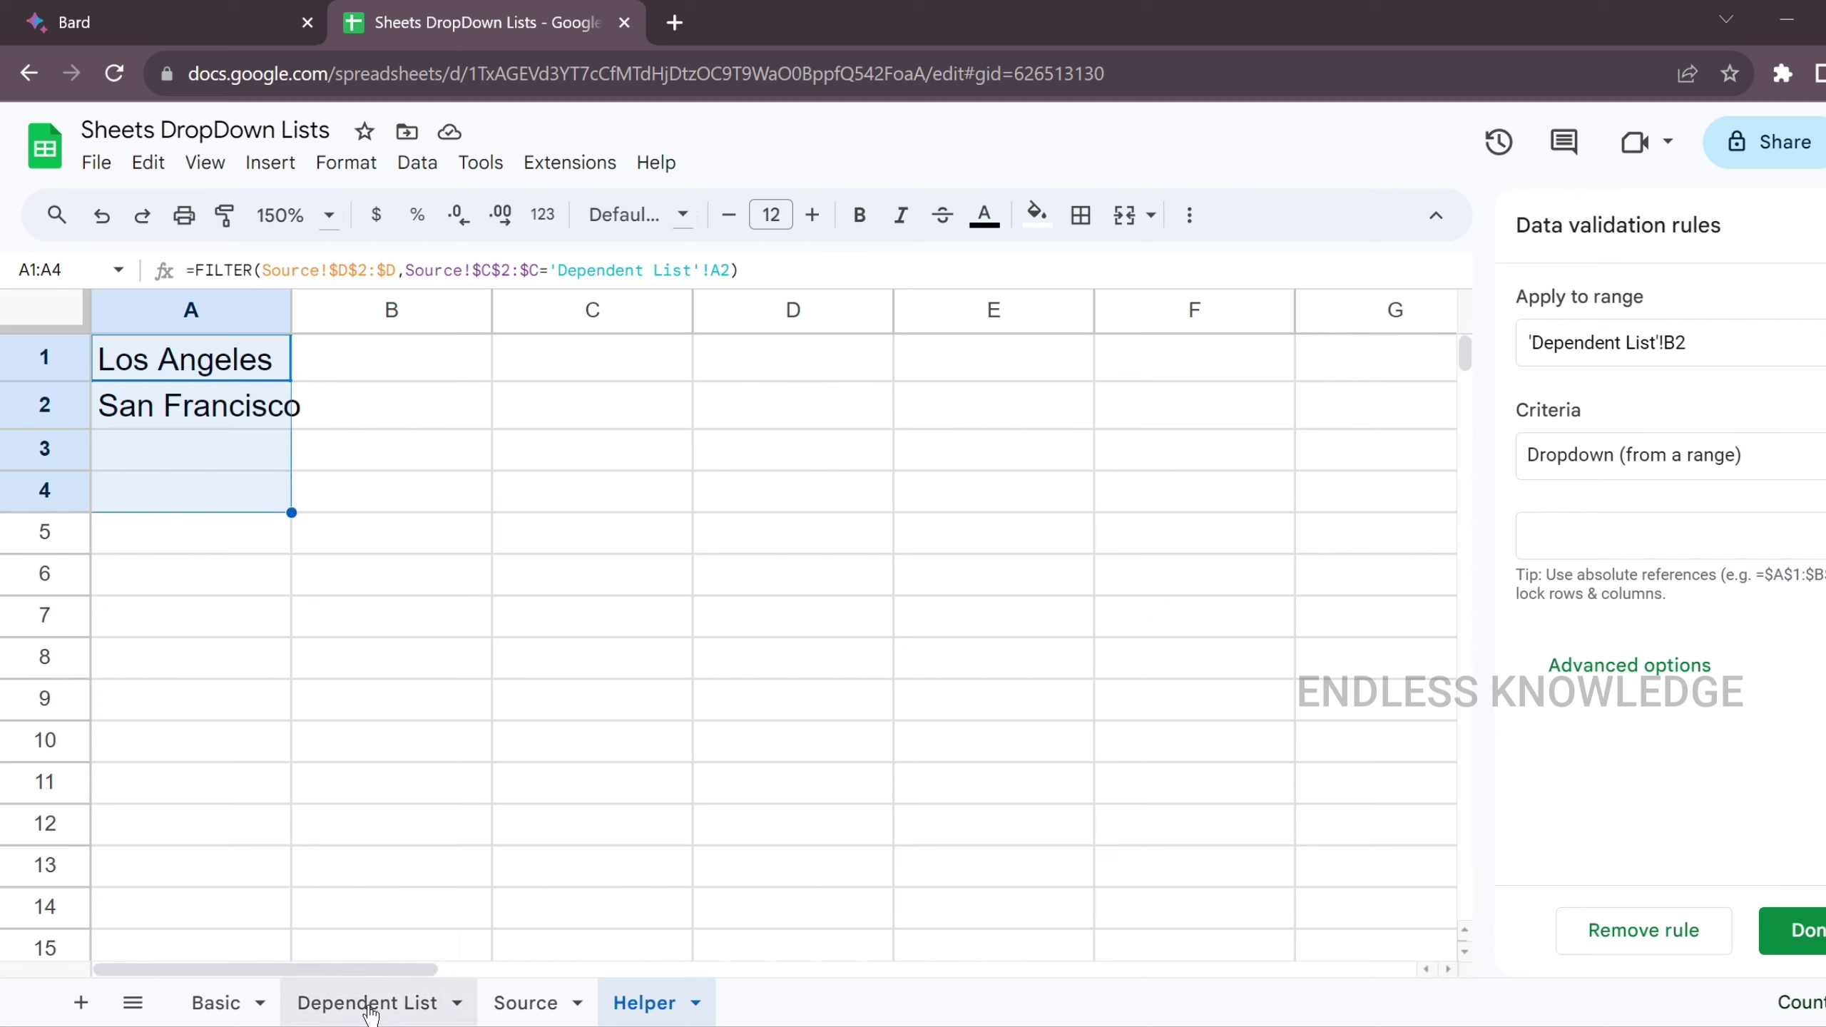
click(1794, 546)
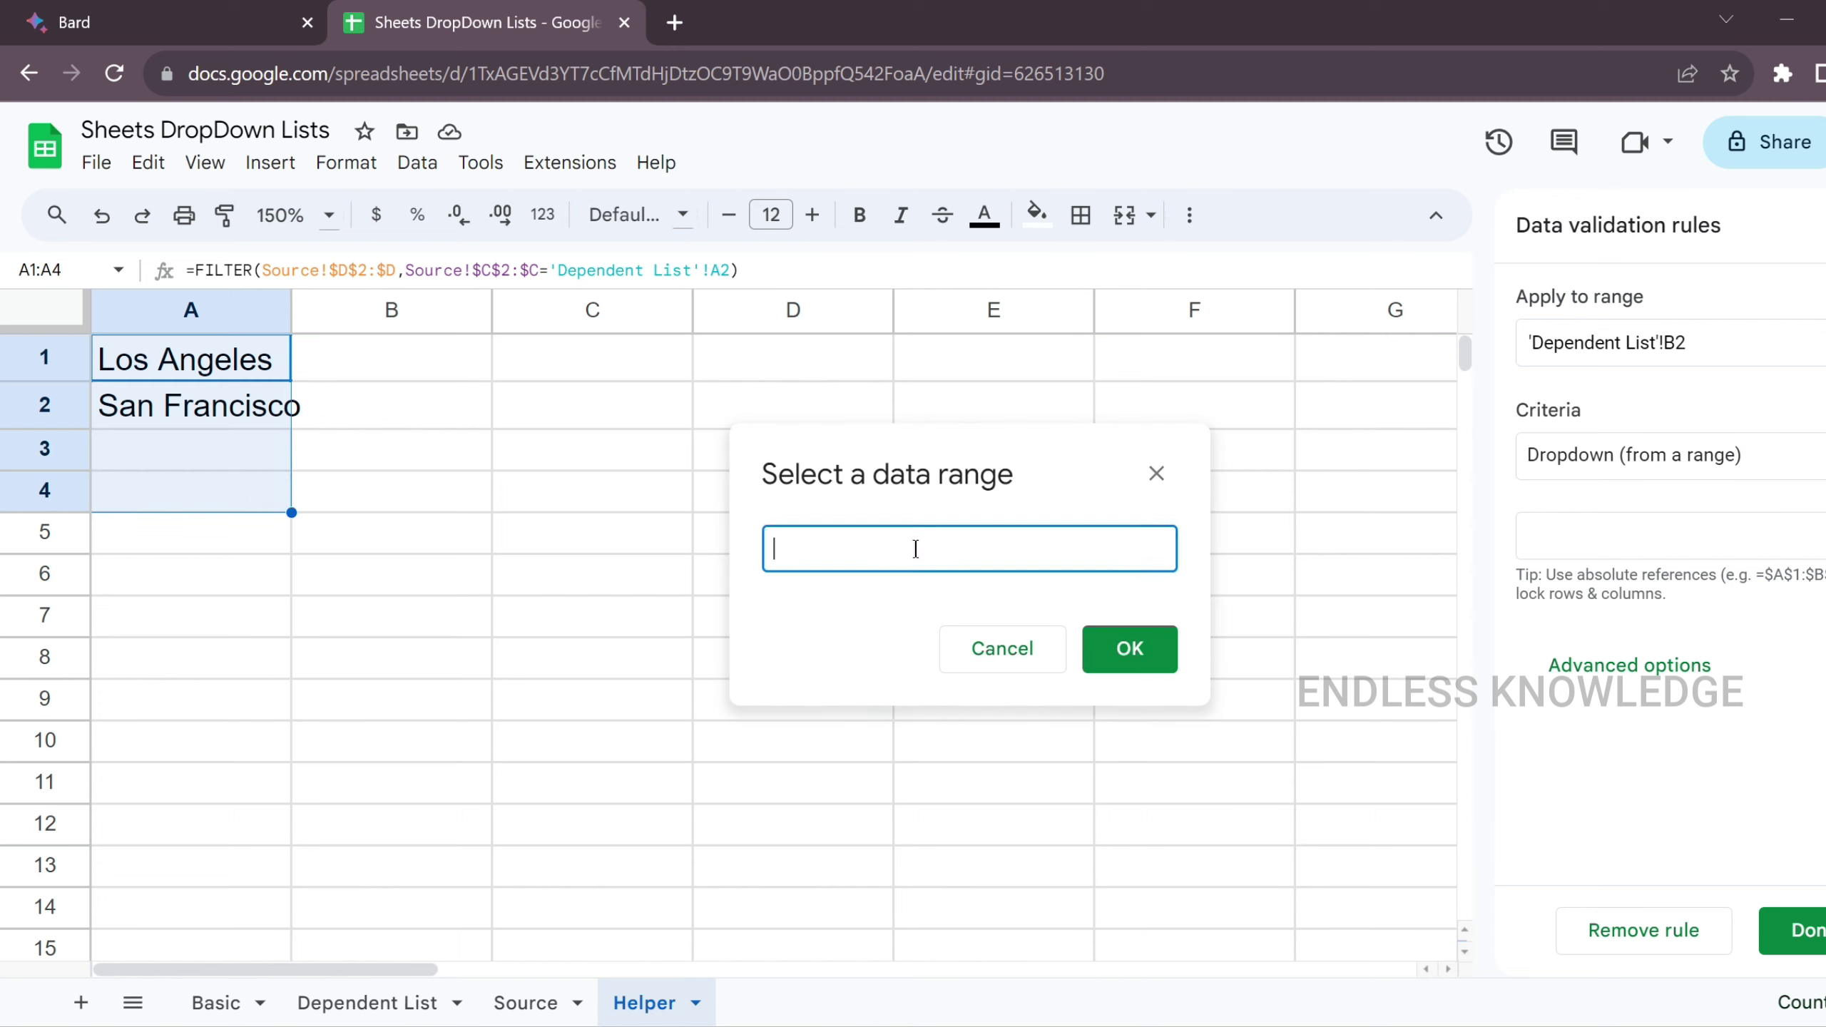
drag(253, 364, 254, 480)
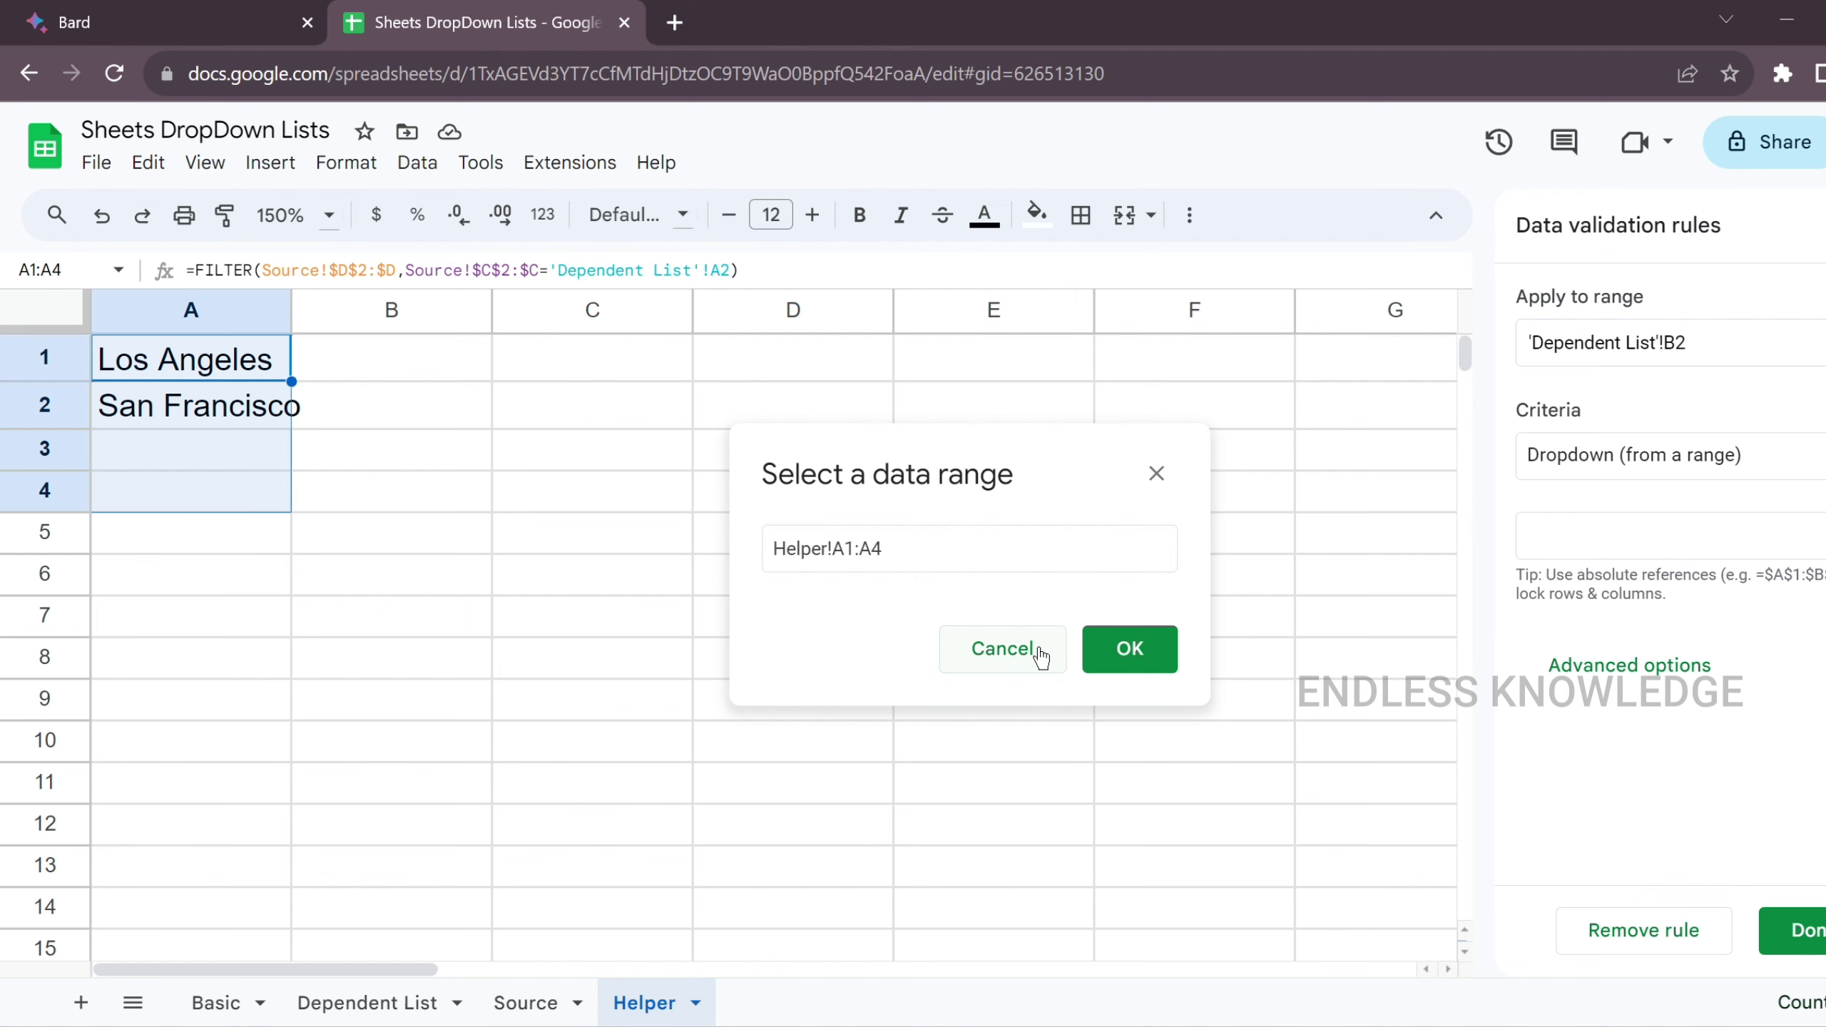
click(1131, 648)
click(1792, 930)
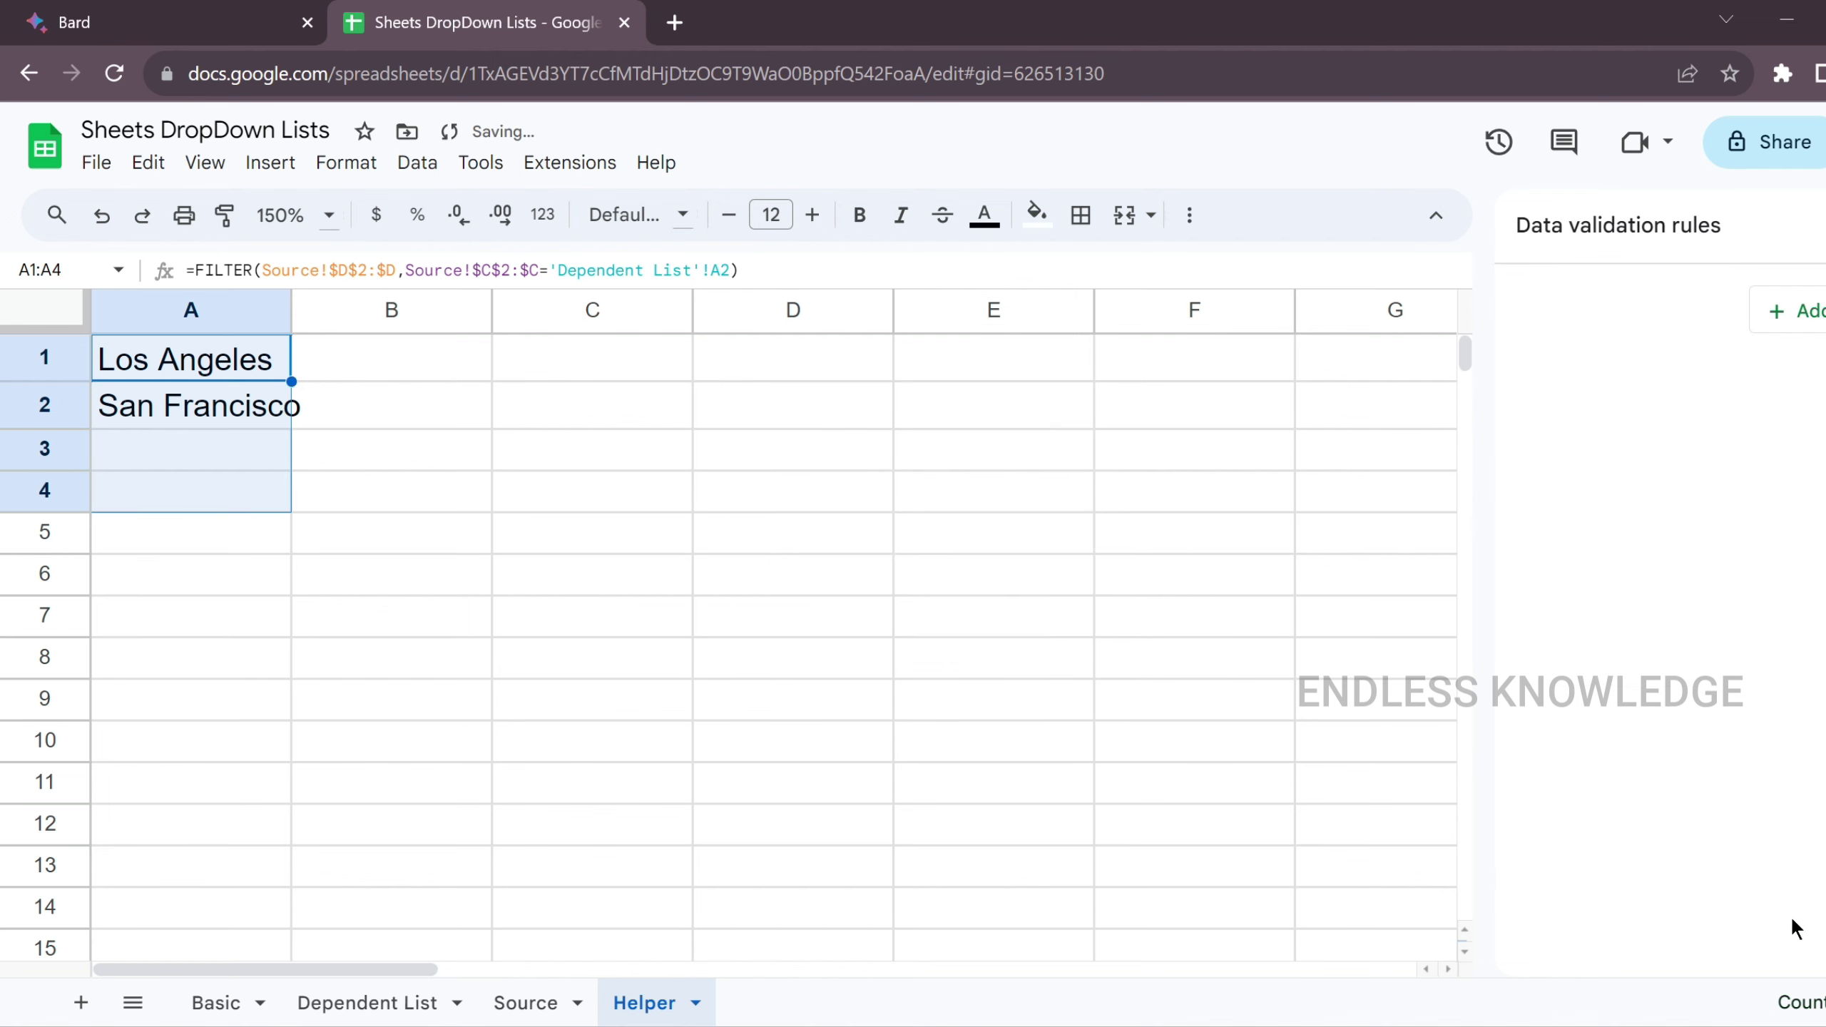
- Check the region options in A2 and the city options in B2 for West on the Dependent List sheet
click(440, 984)
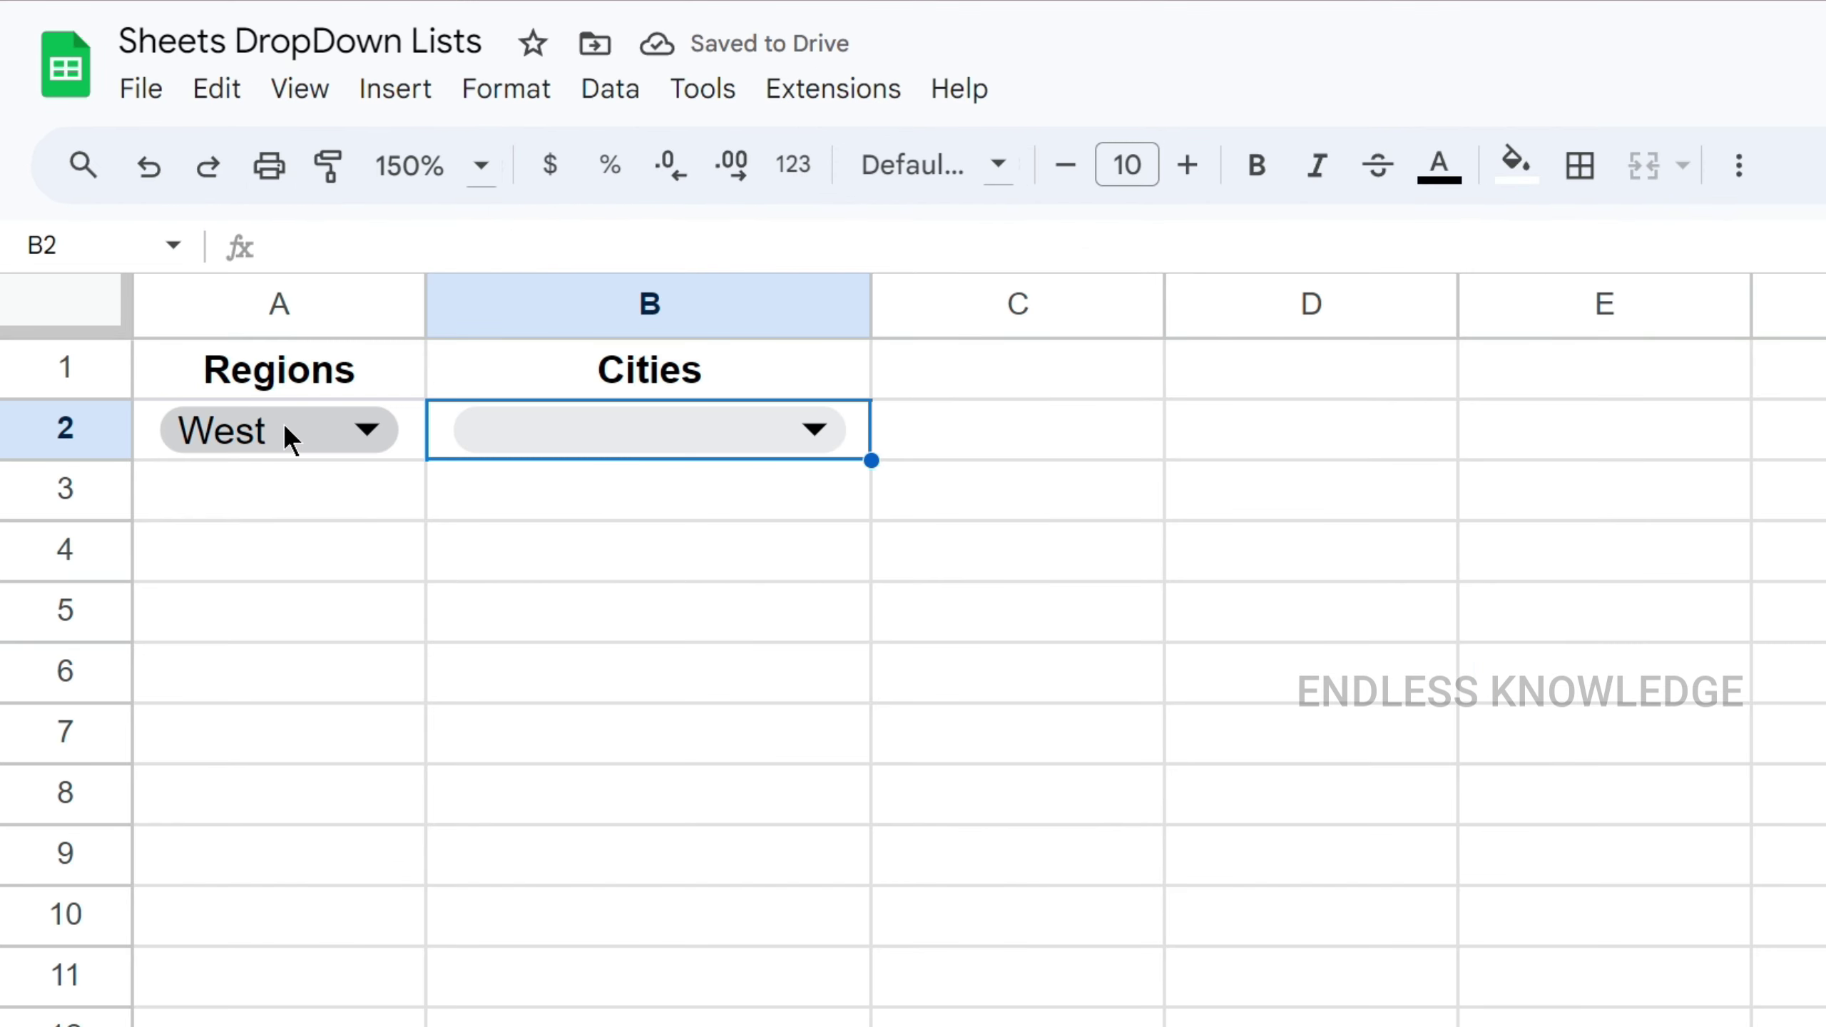
click(287, 432)
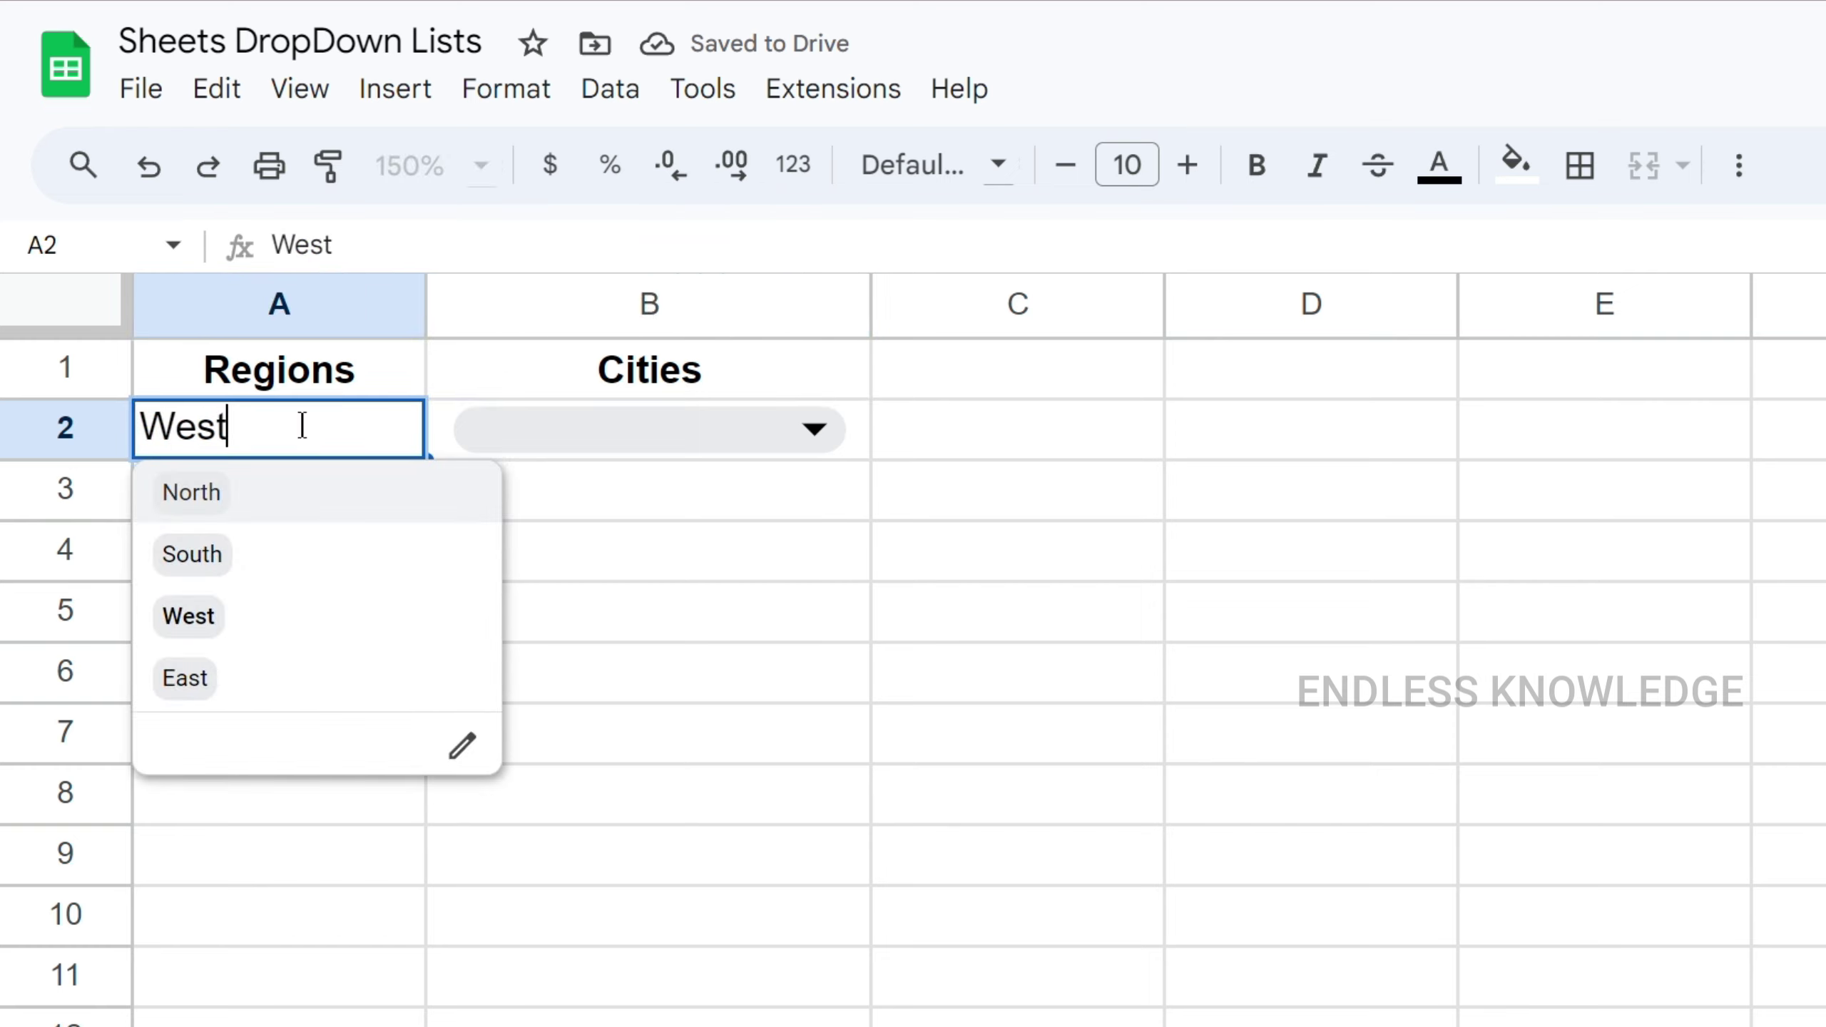
click(534, 424)
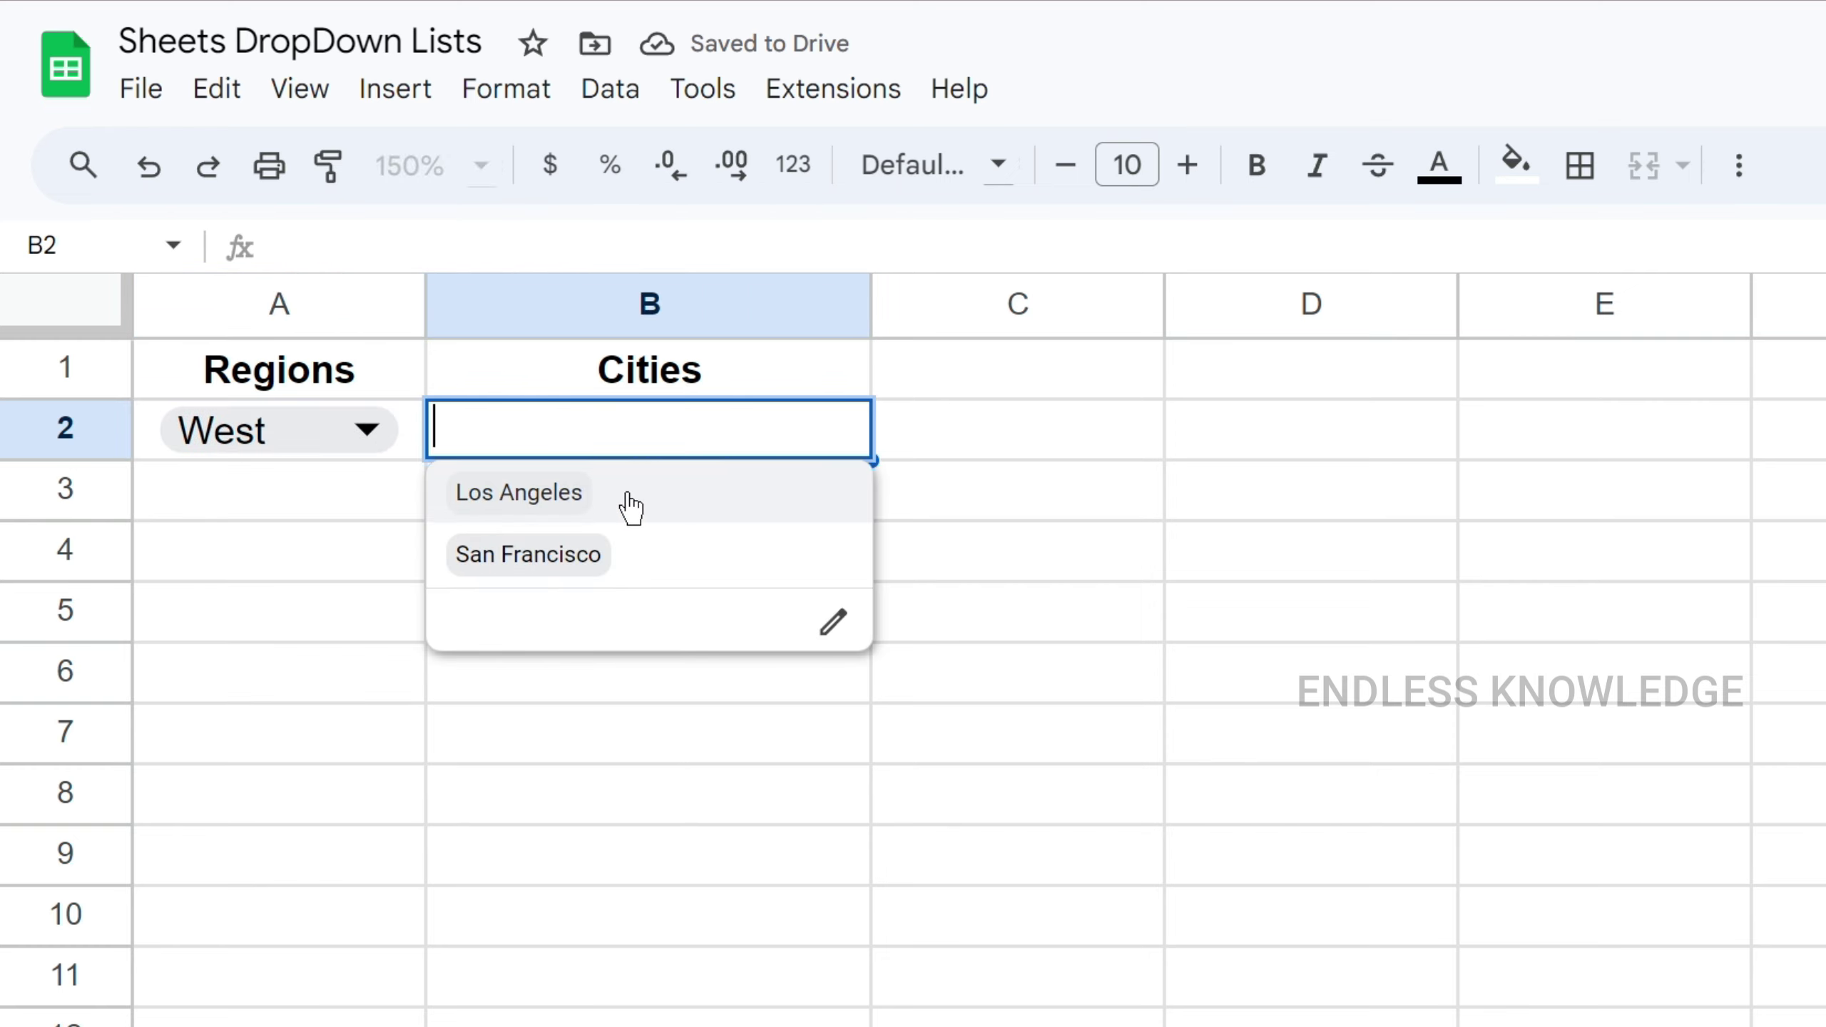
- Set the region in A2 to North and choose New York as the city in B2
click(277, 445)
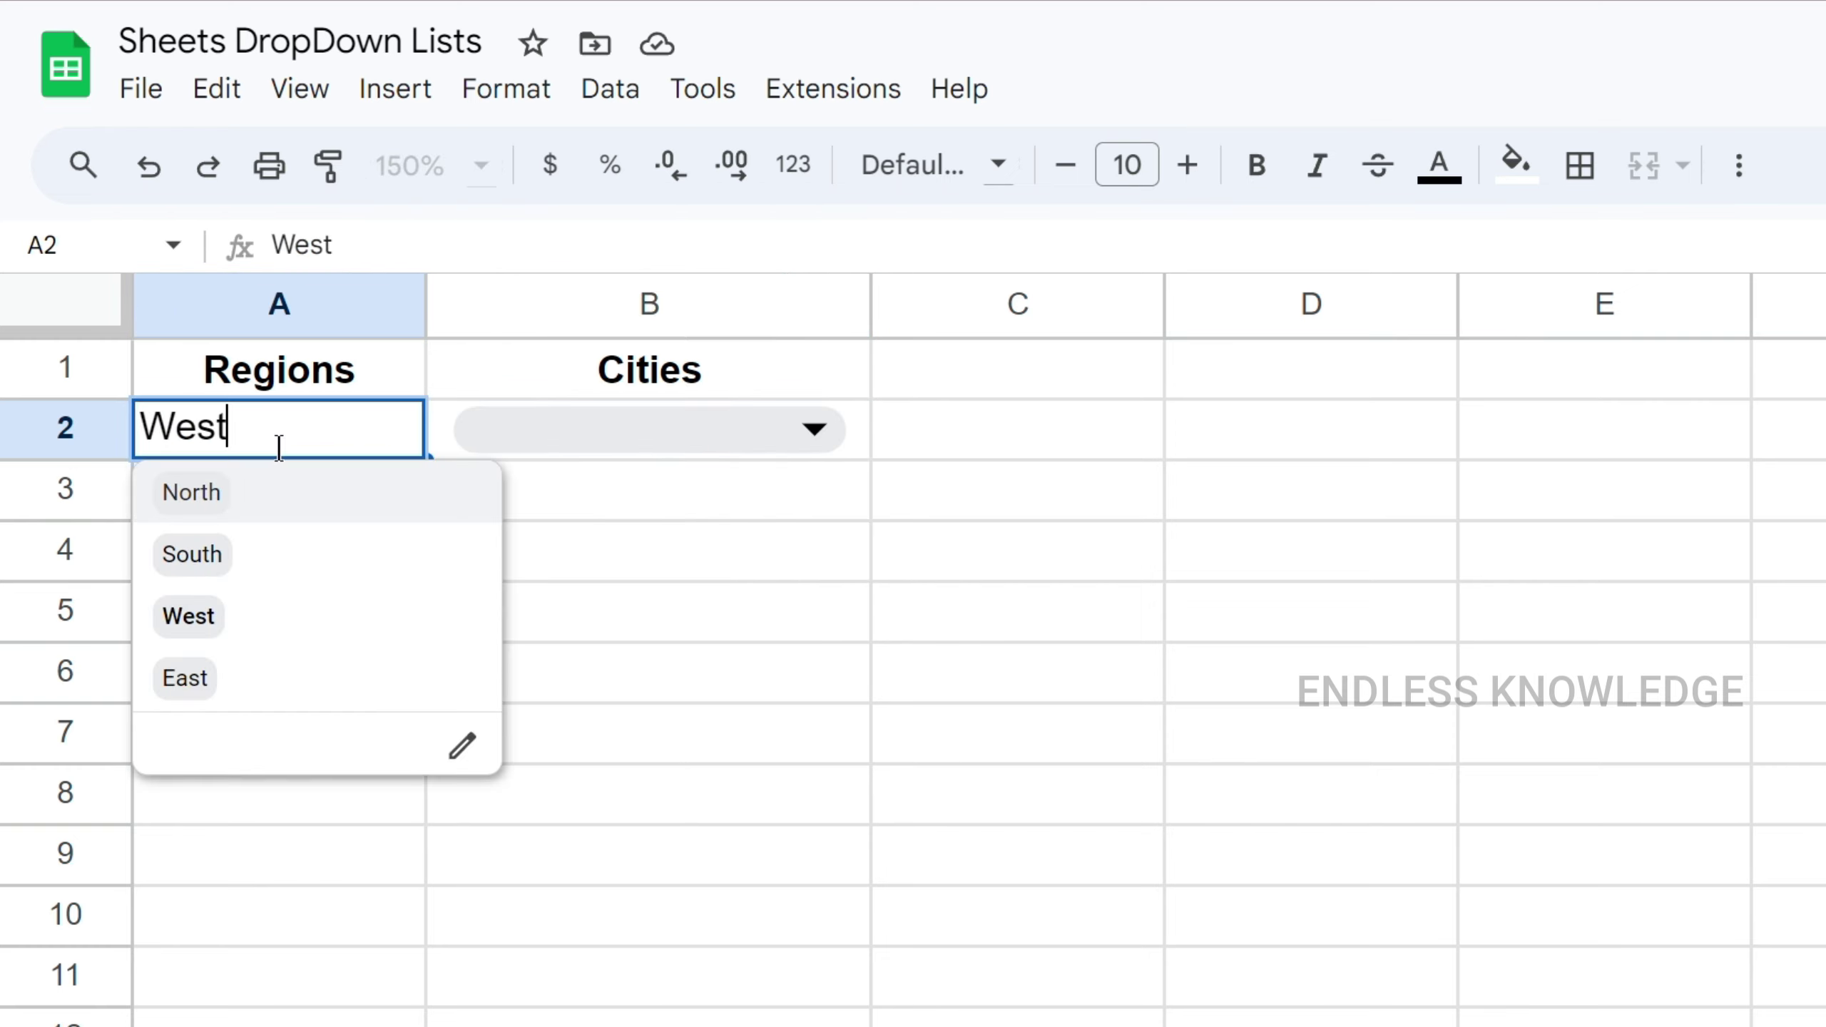
click(259, 507)
click(635, 421)
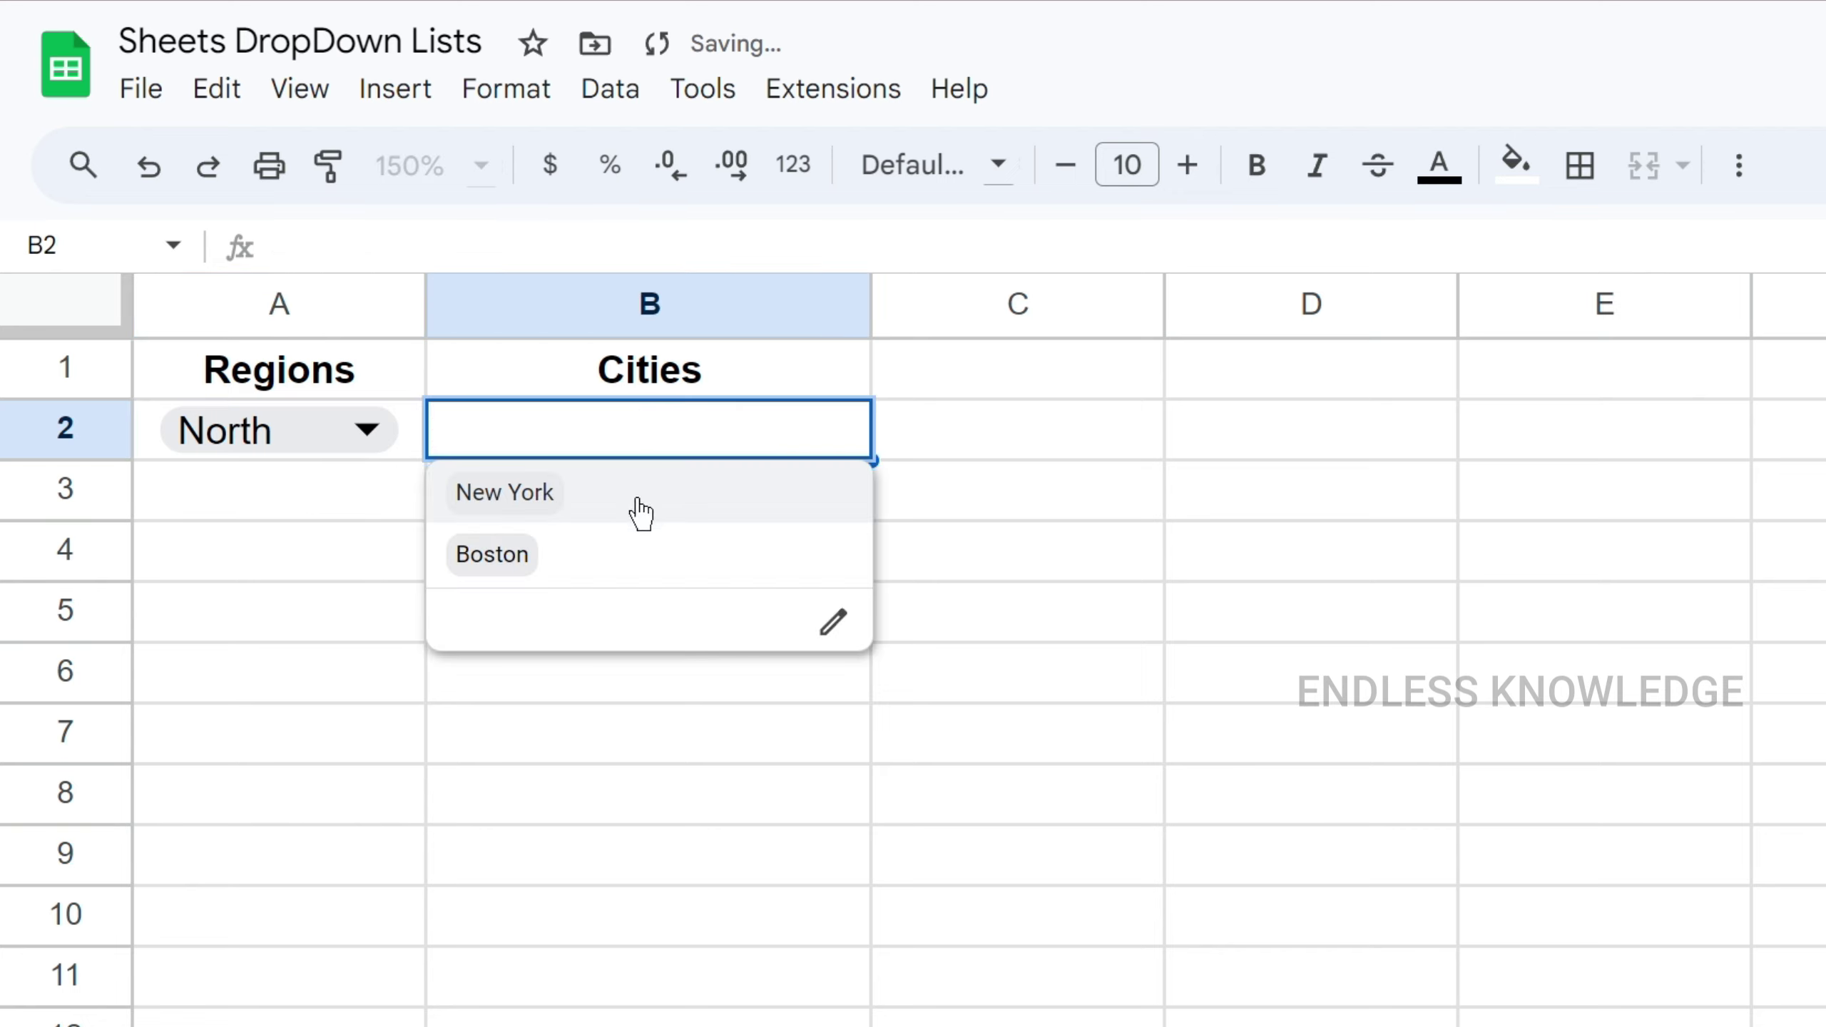
click(639, 507)
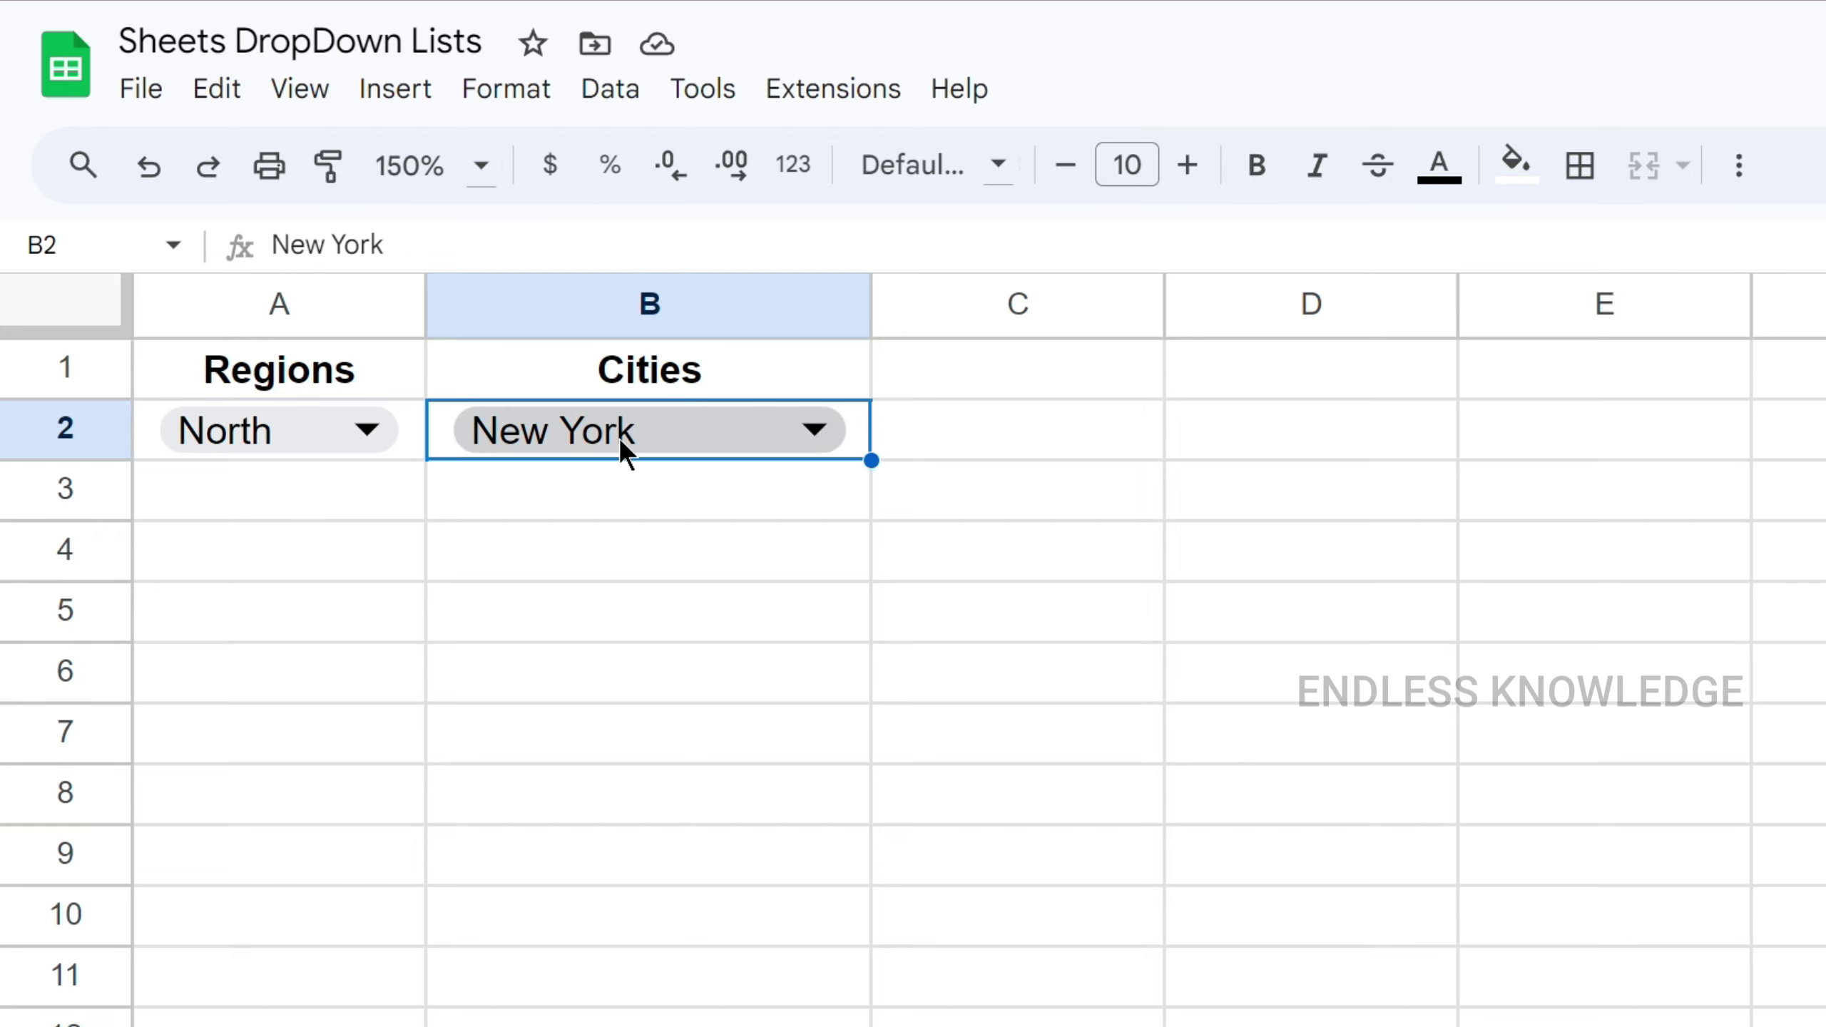
- Fill the region dropdown from A2 down to A4 and the city dropdown from B2 down to B4
click(419, 435)
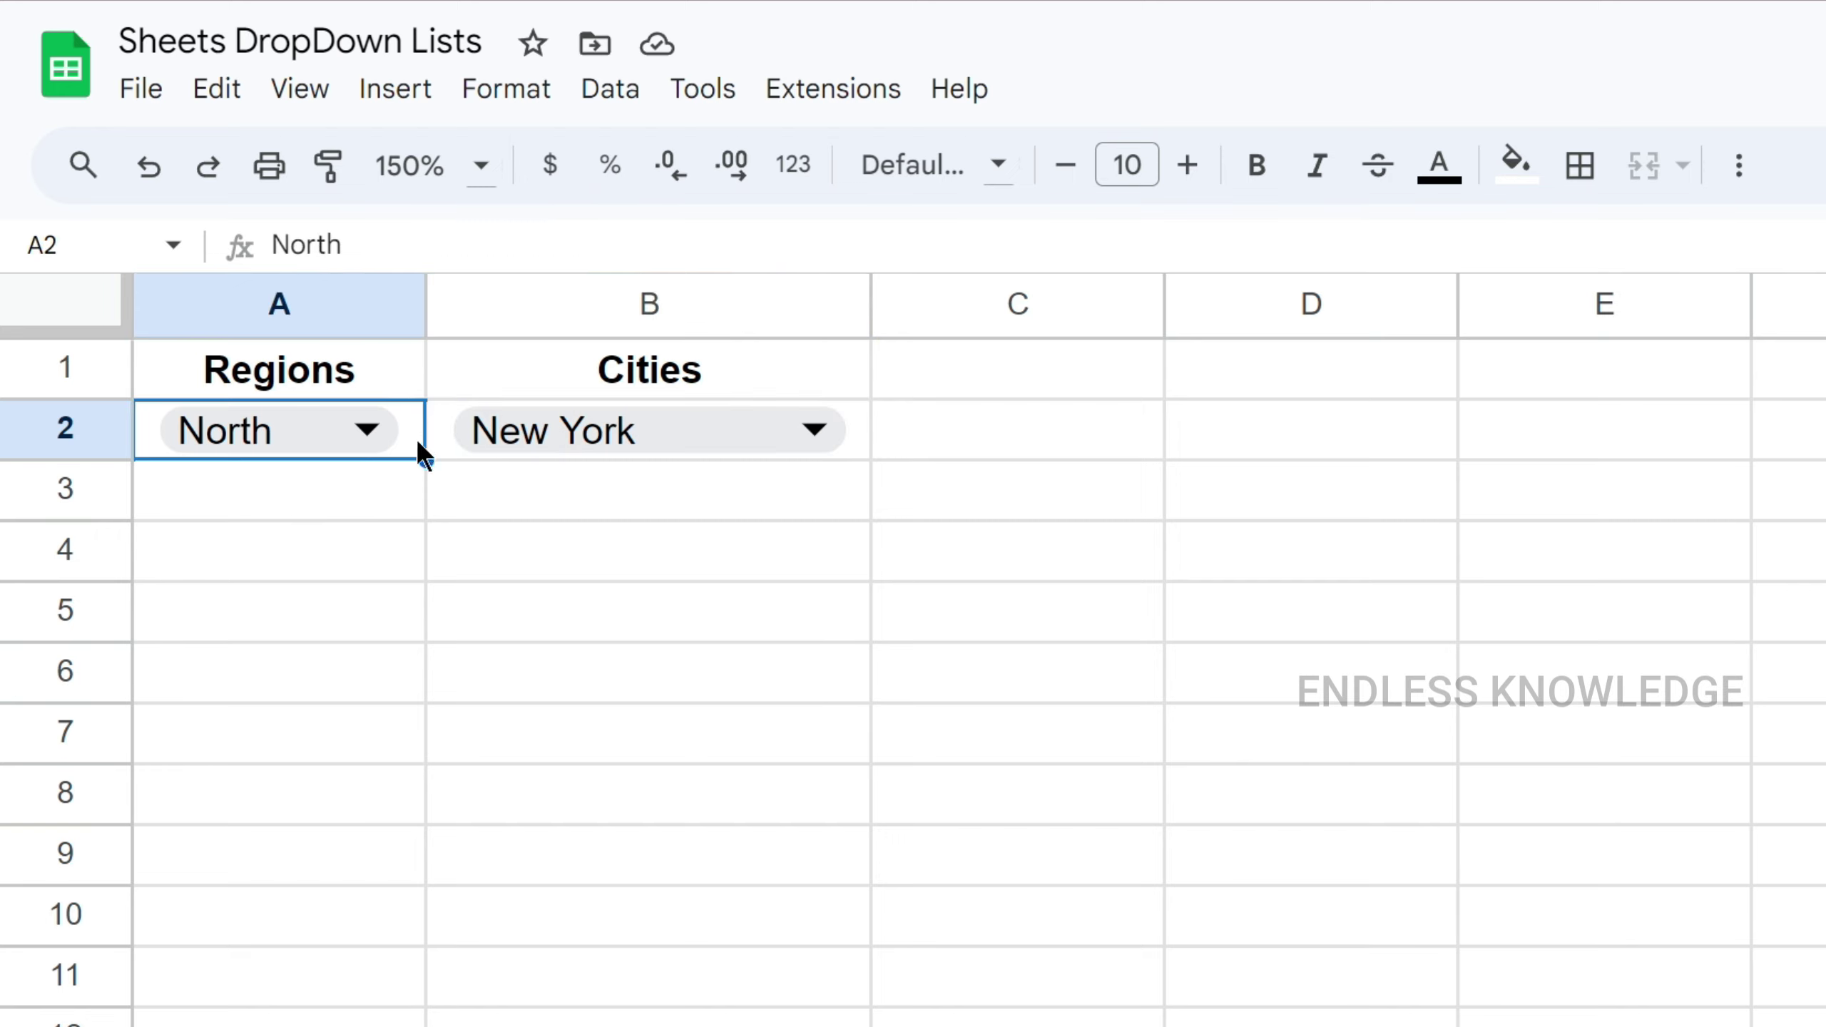
drag(426, 460, 426, 536)
click(863, 454)
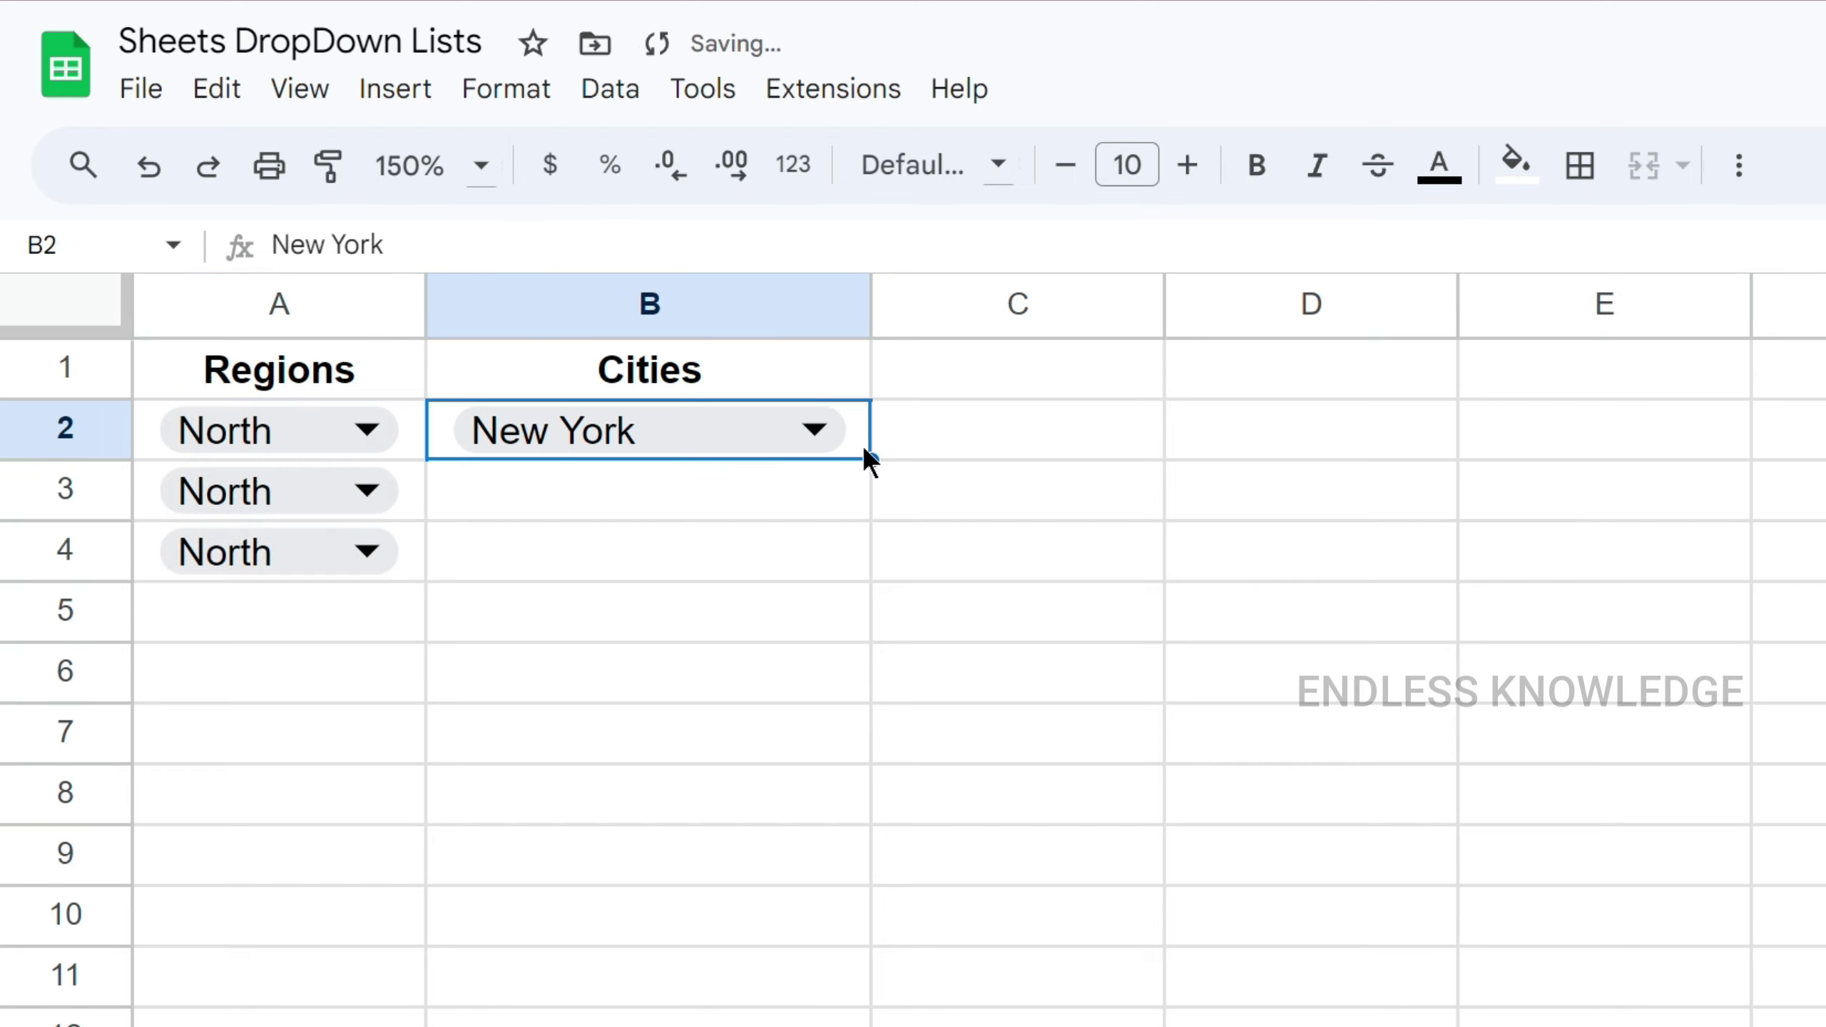
drag(870, 458, 833, 544)
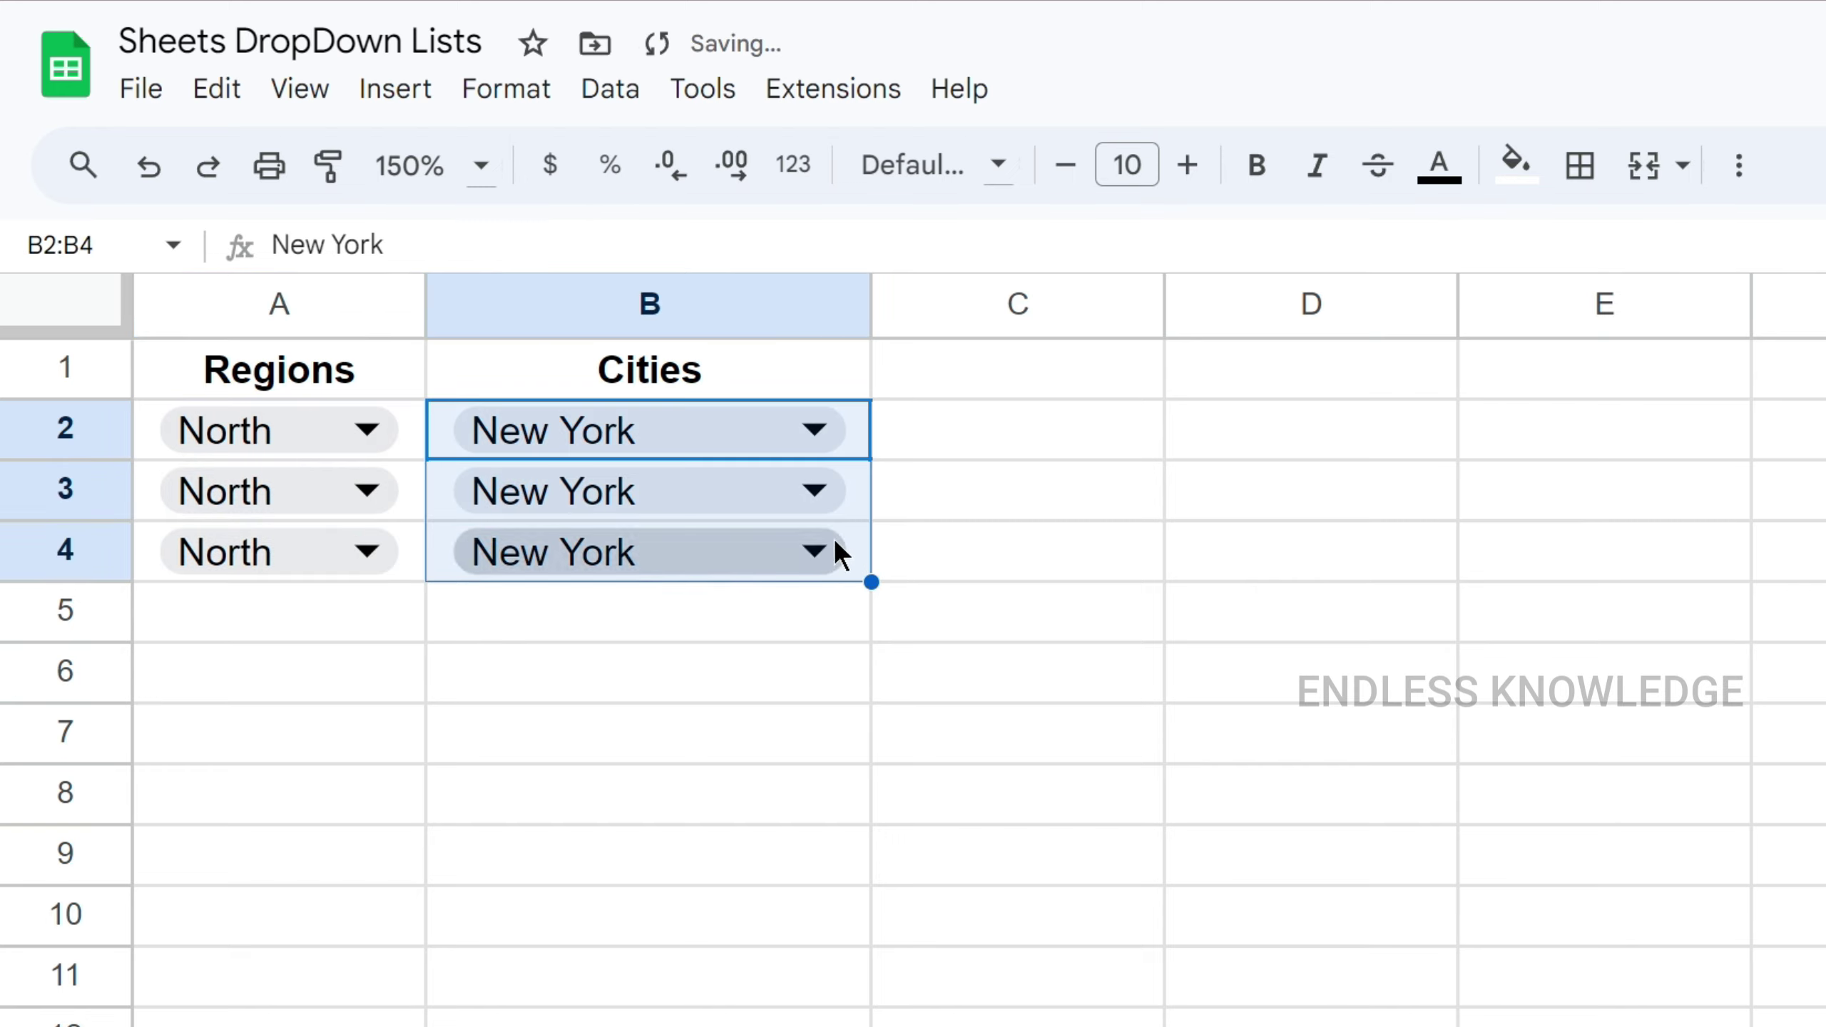
click(861, 493)
- Set the region in A3 to South and check the city options offered in B3
click(232, 503)
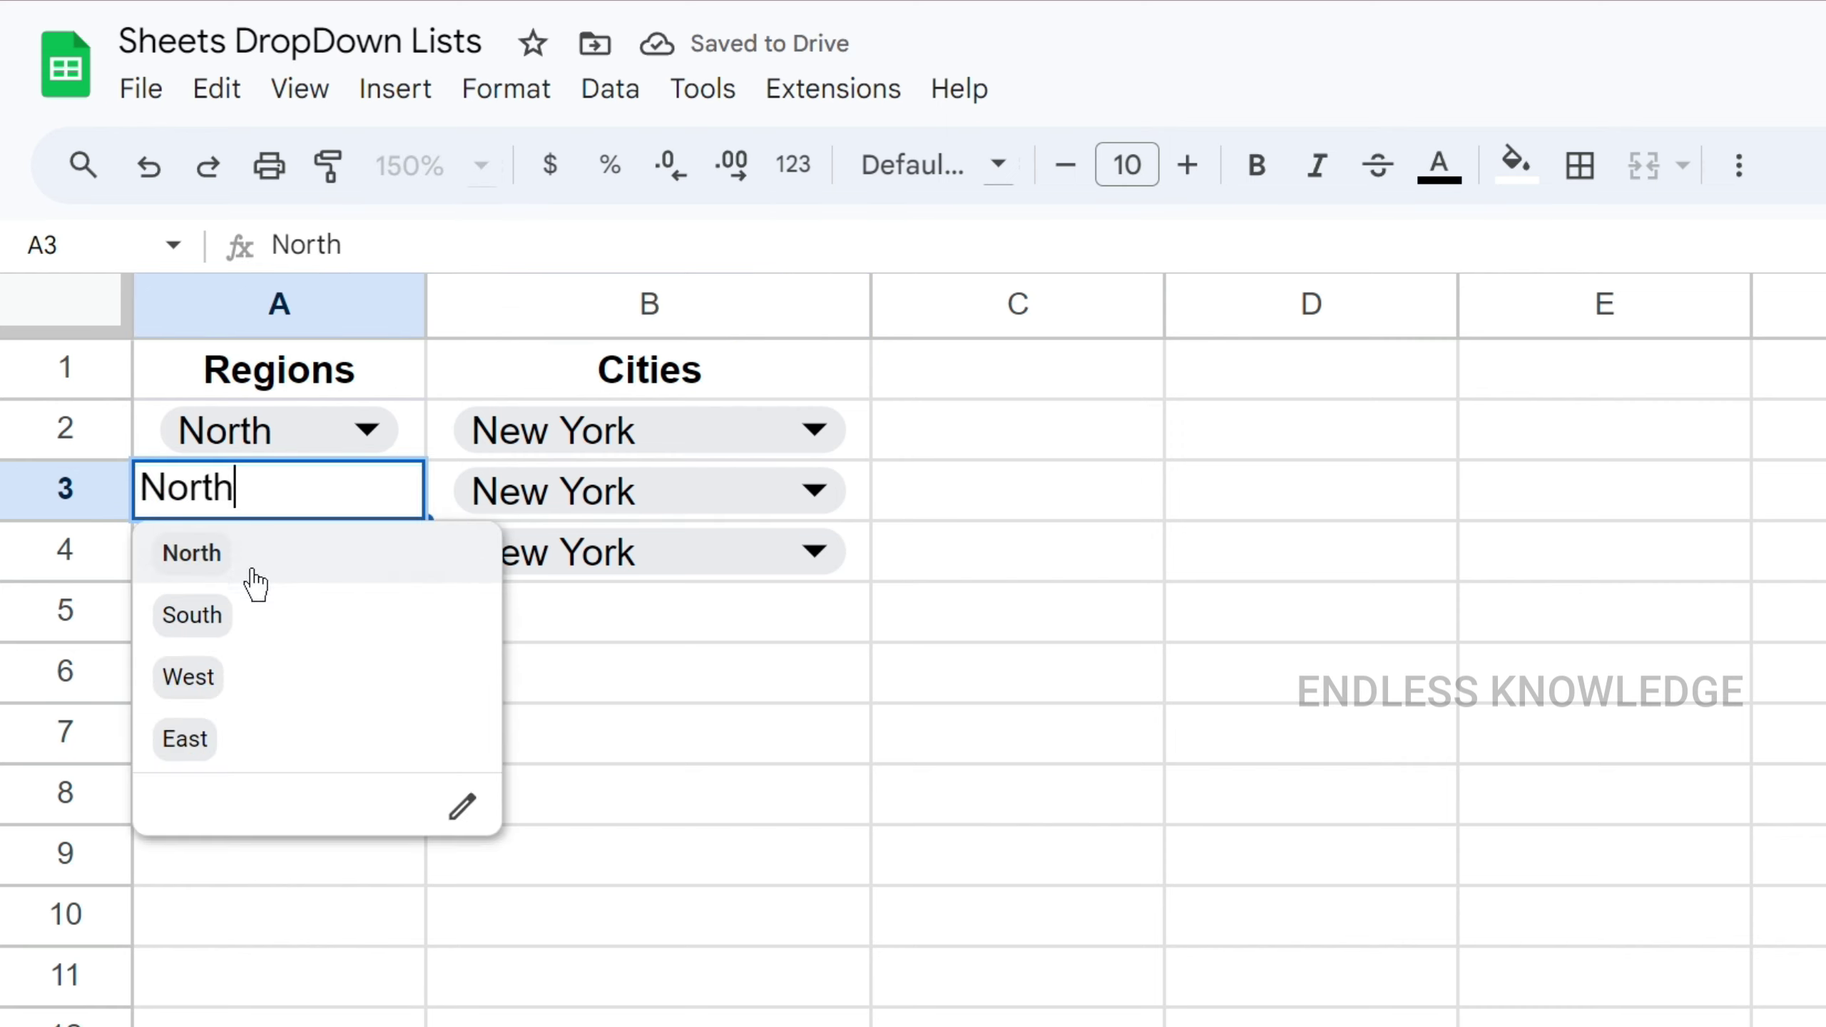
click(191, 615)
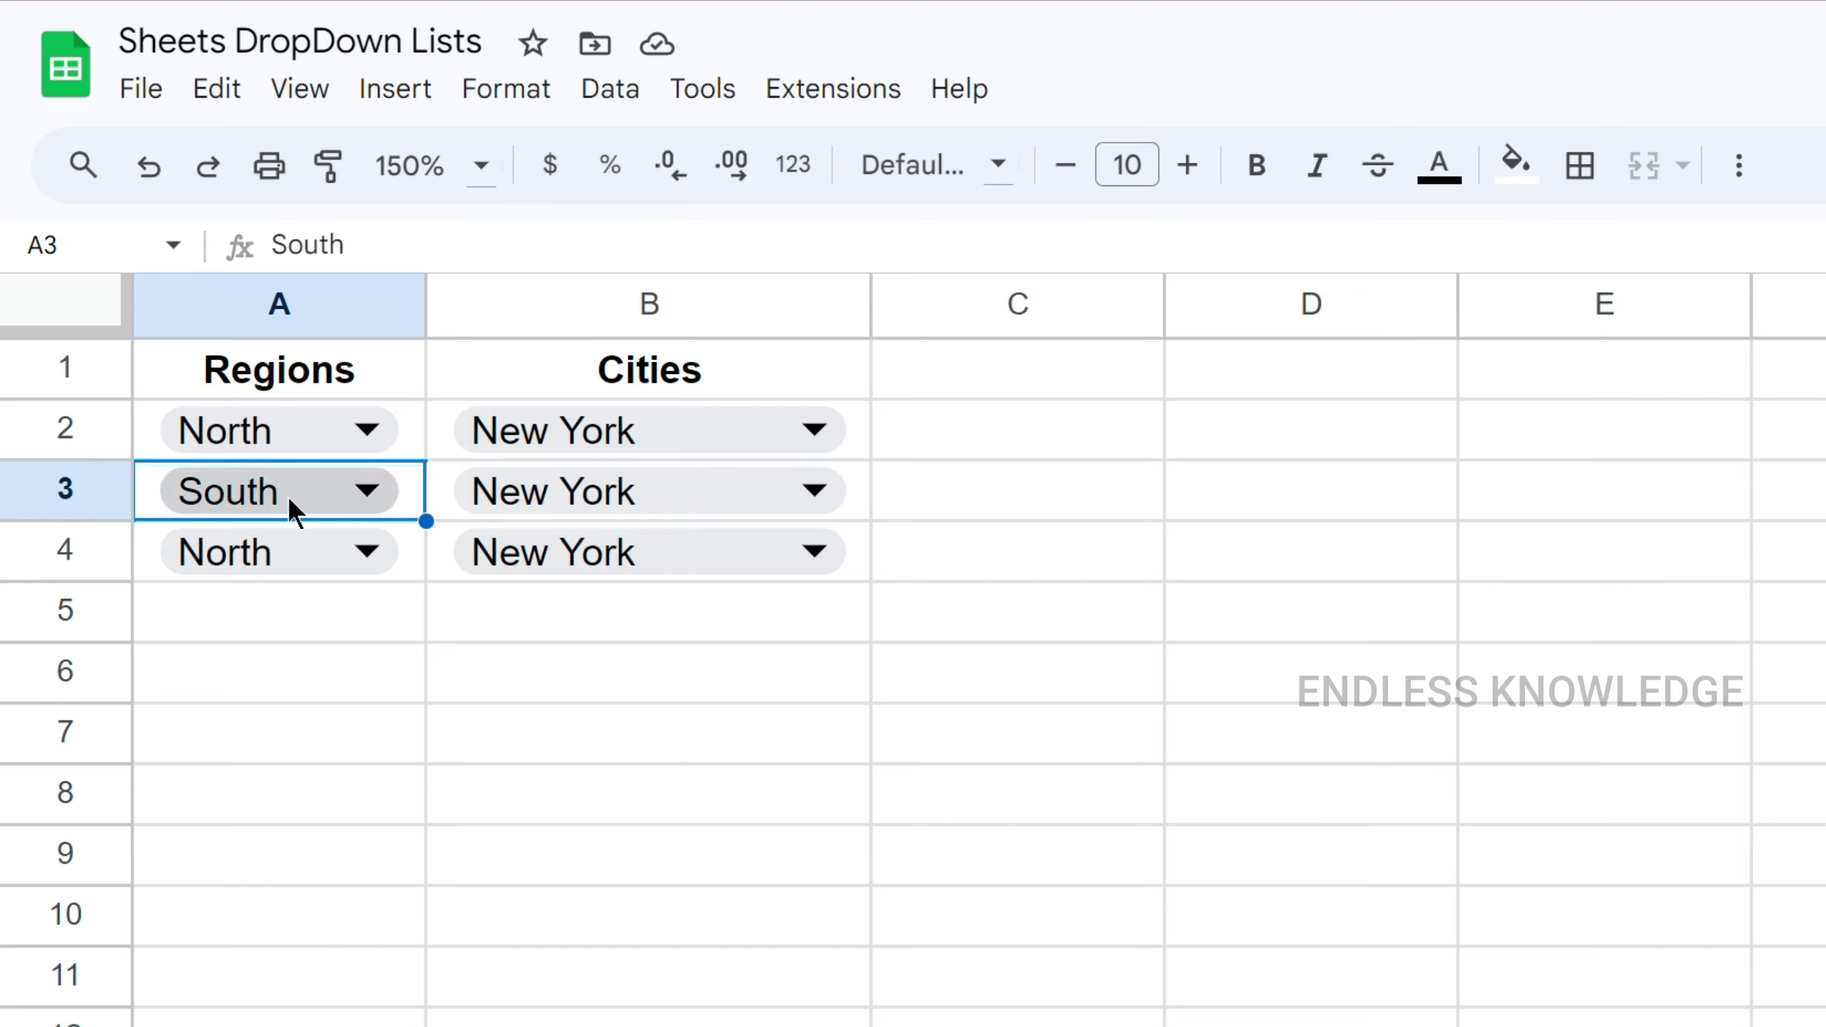
click(623, 494)
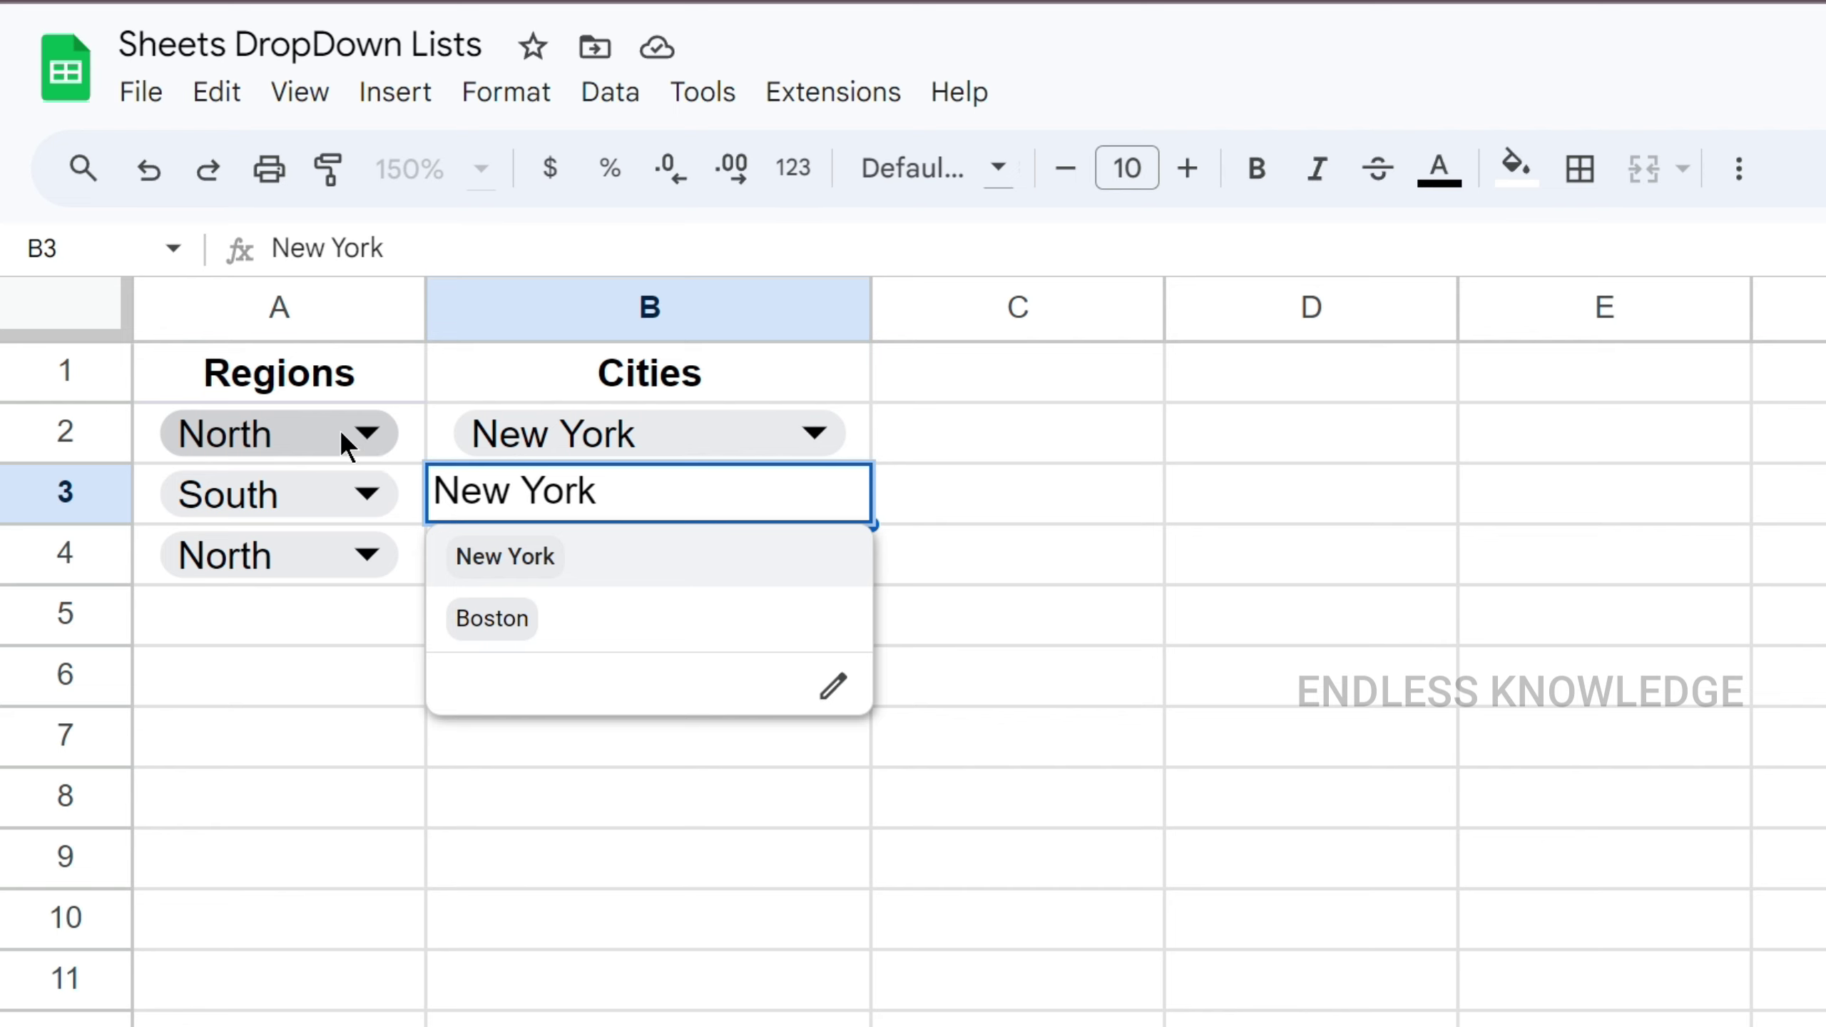
click(693, 432)
- Set A2 to South and B2 to Atlanta, and inspect the validation of the city cells B3:B4
click(357, 442)
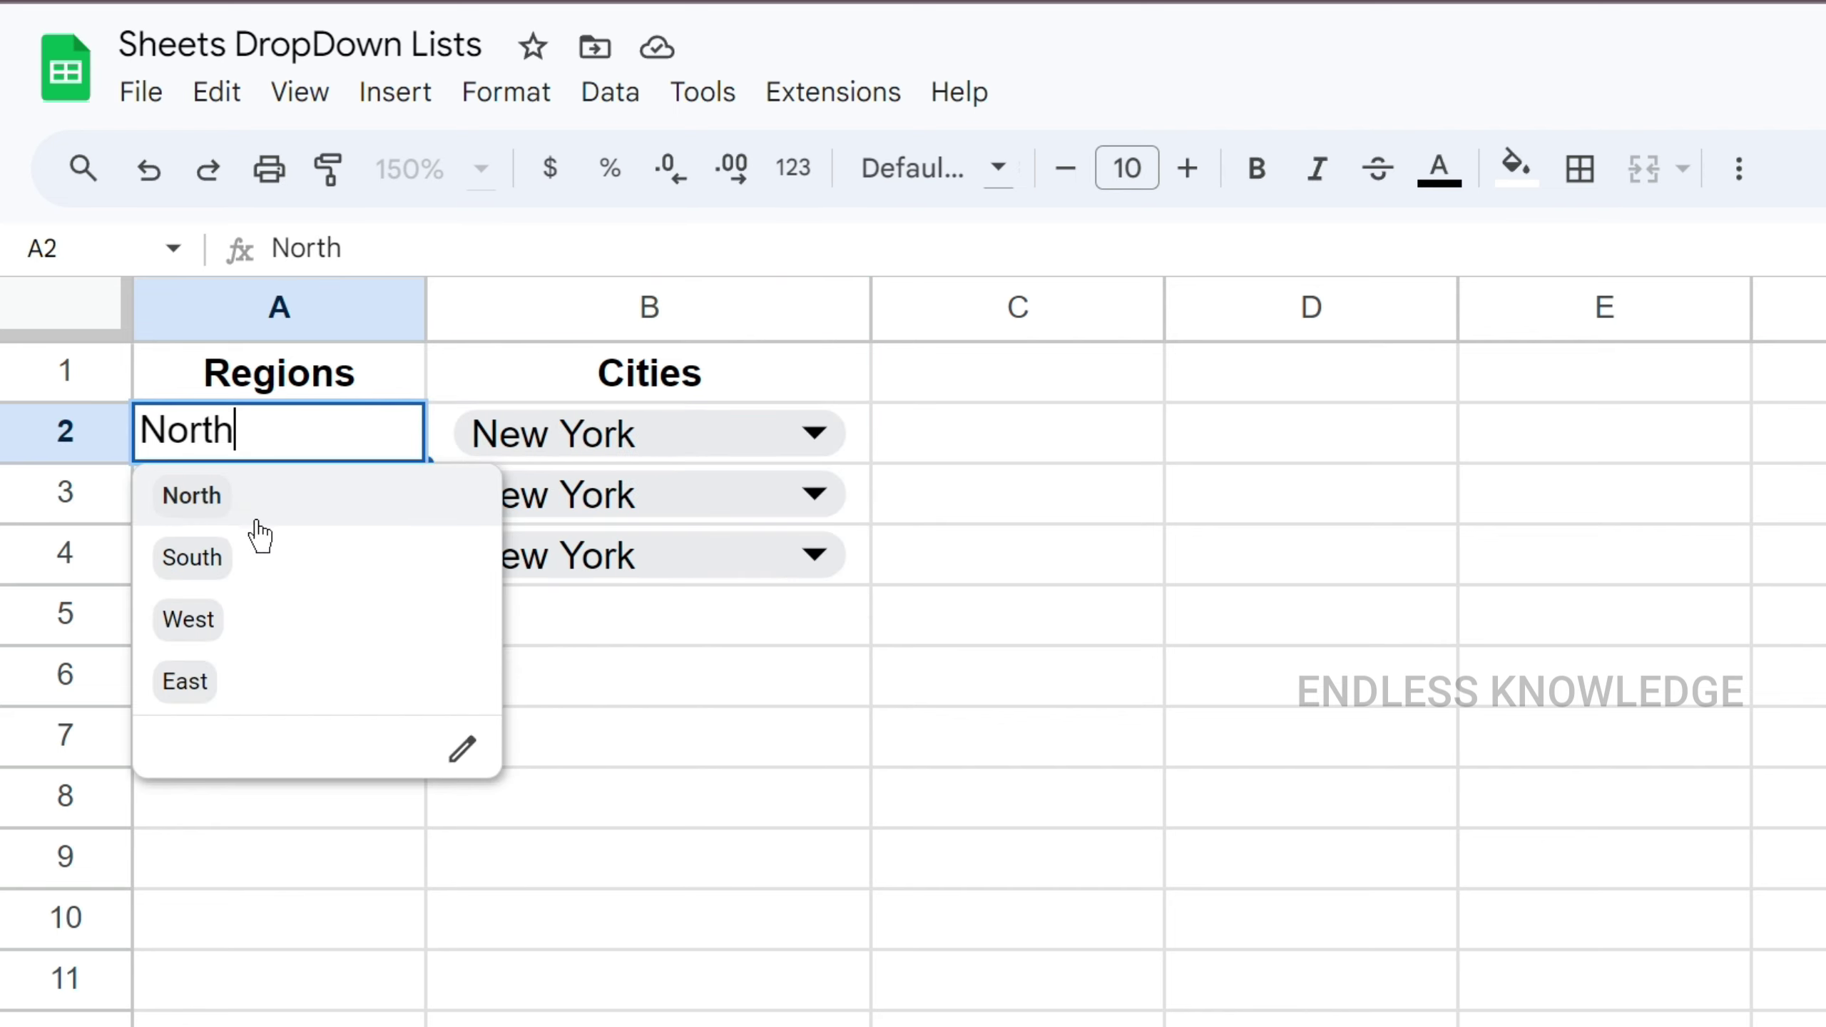
click(244, 553)
click(676, 424)
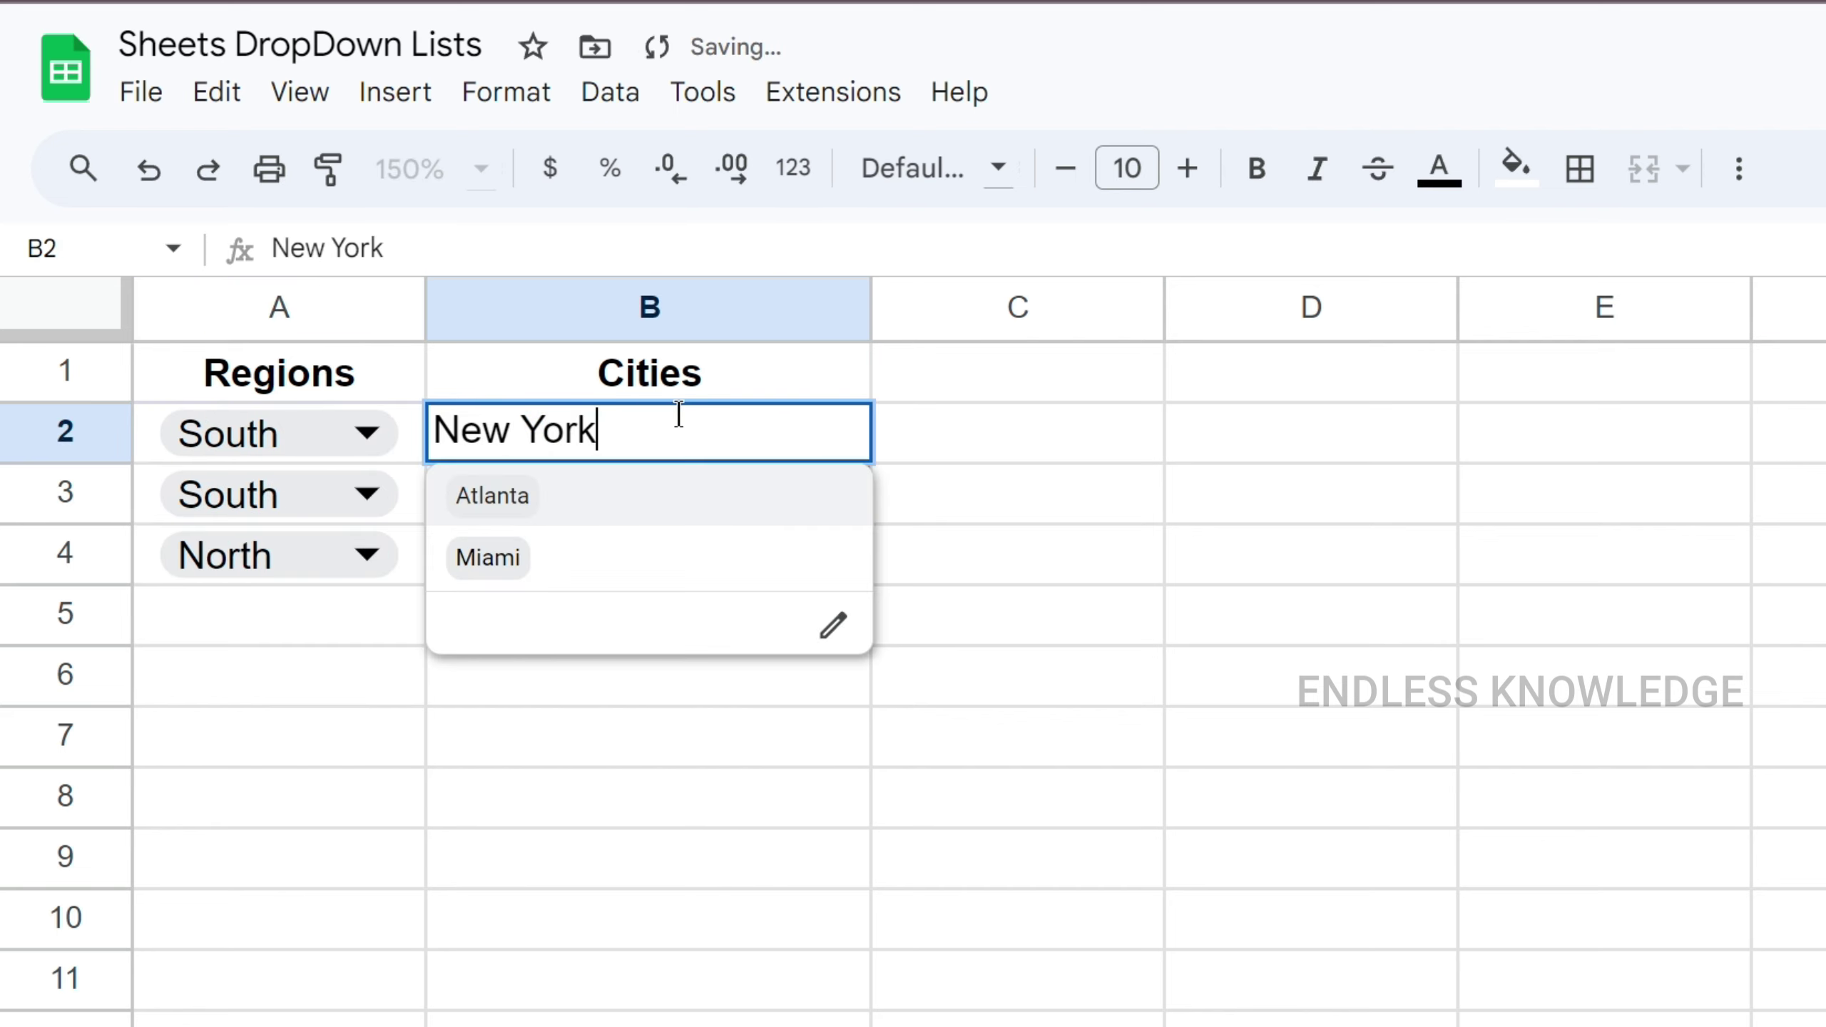
click(641, 513)
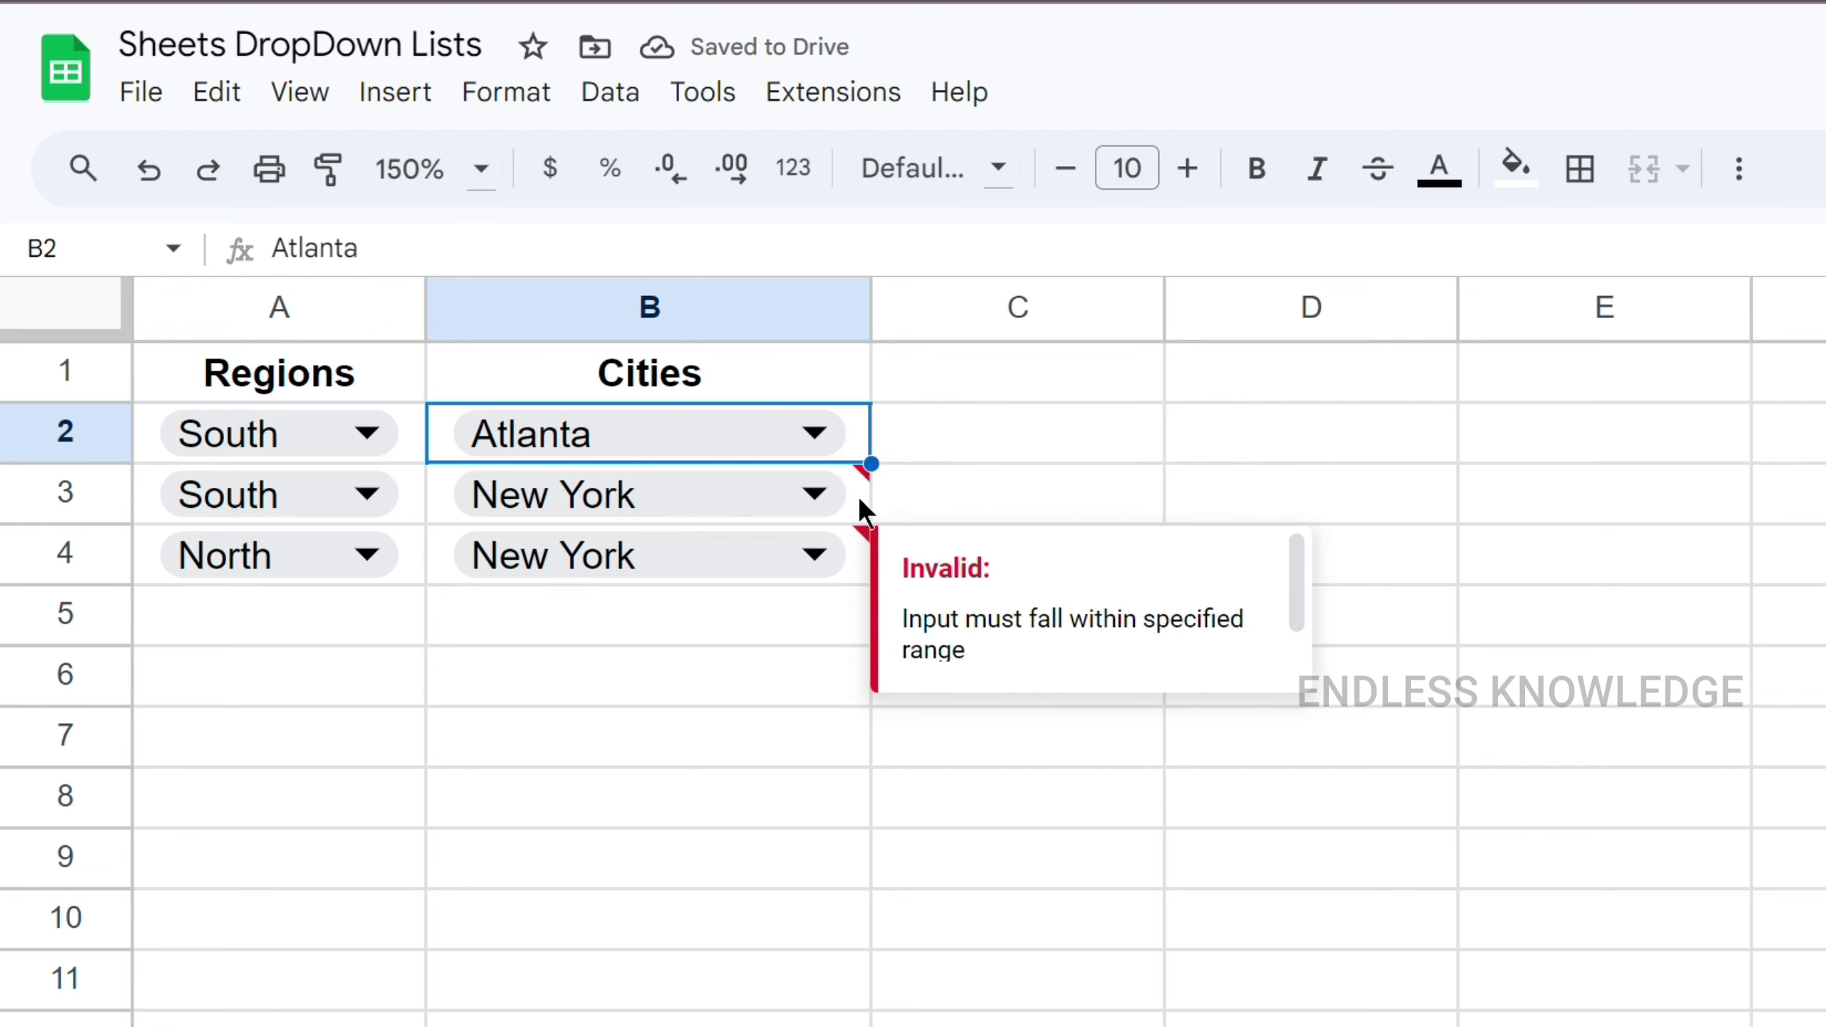
drag(862, 494, 859, 551)
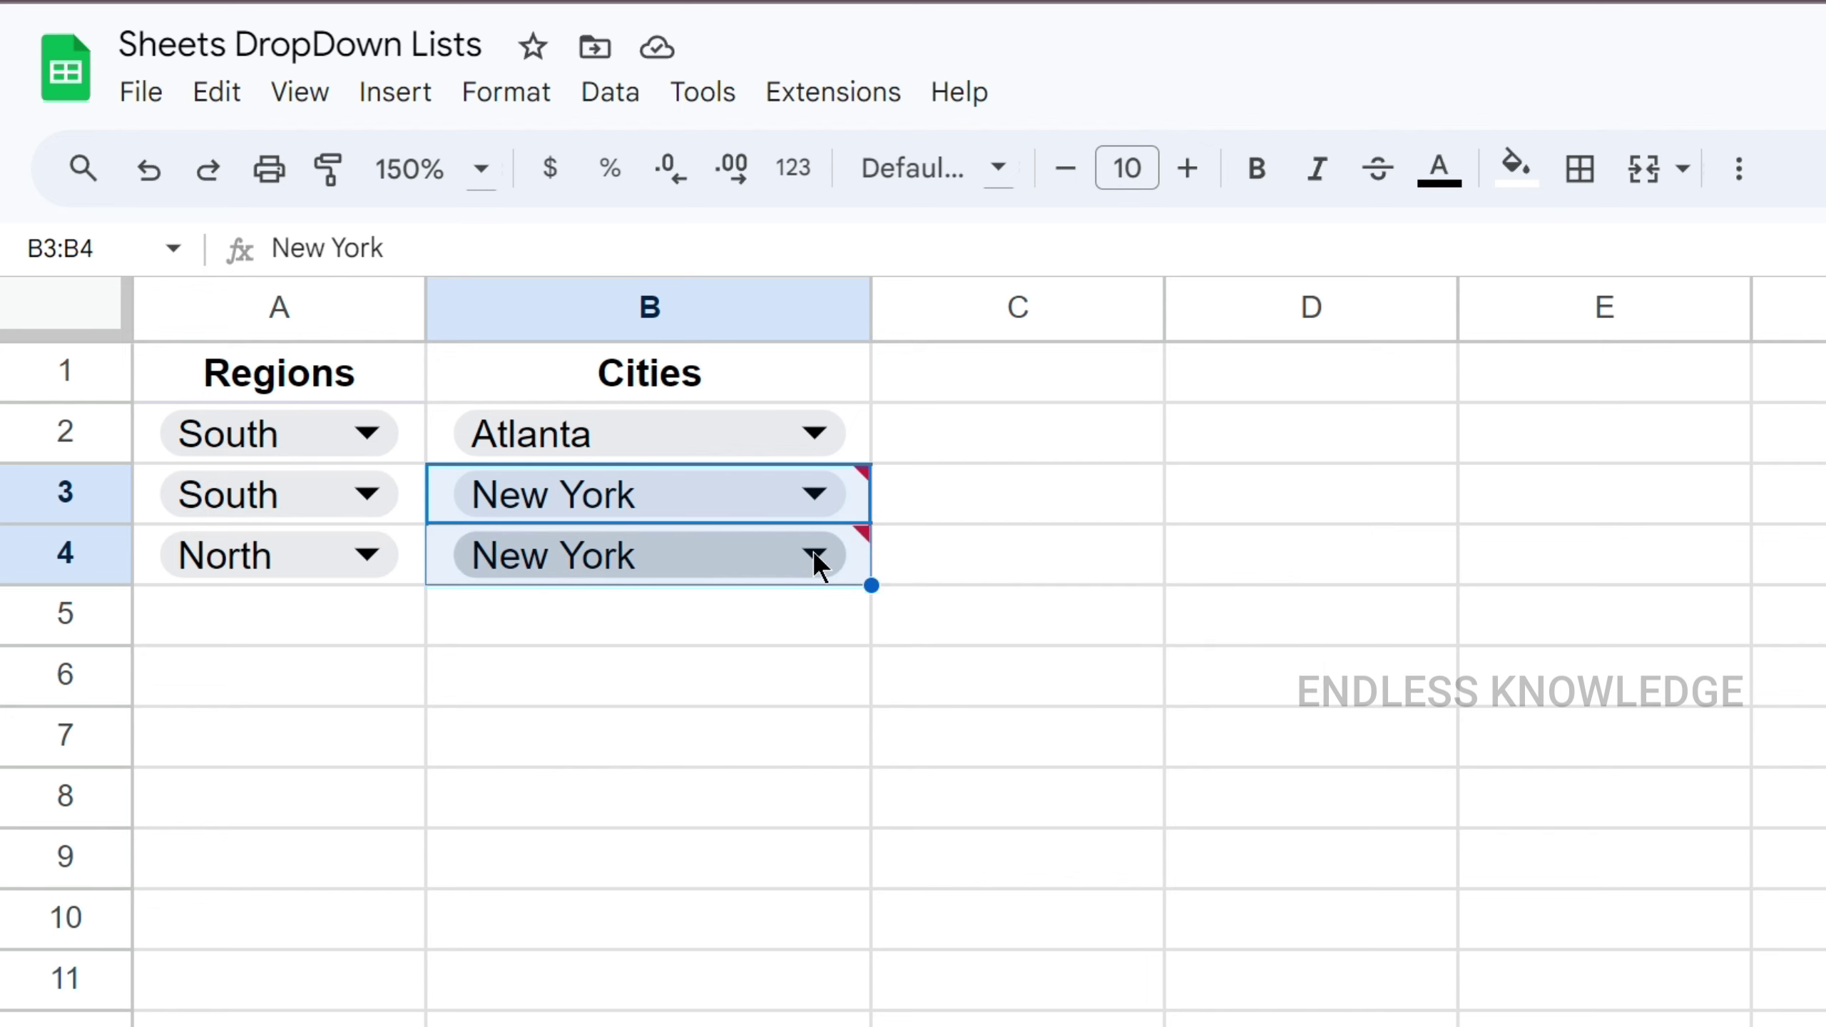
mouse_move(815, 552)
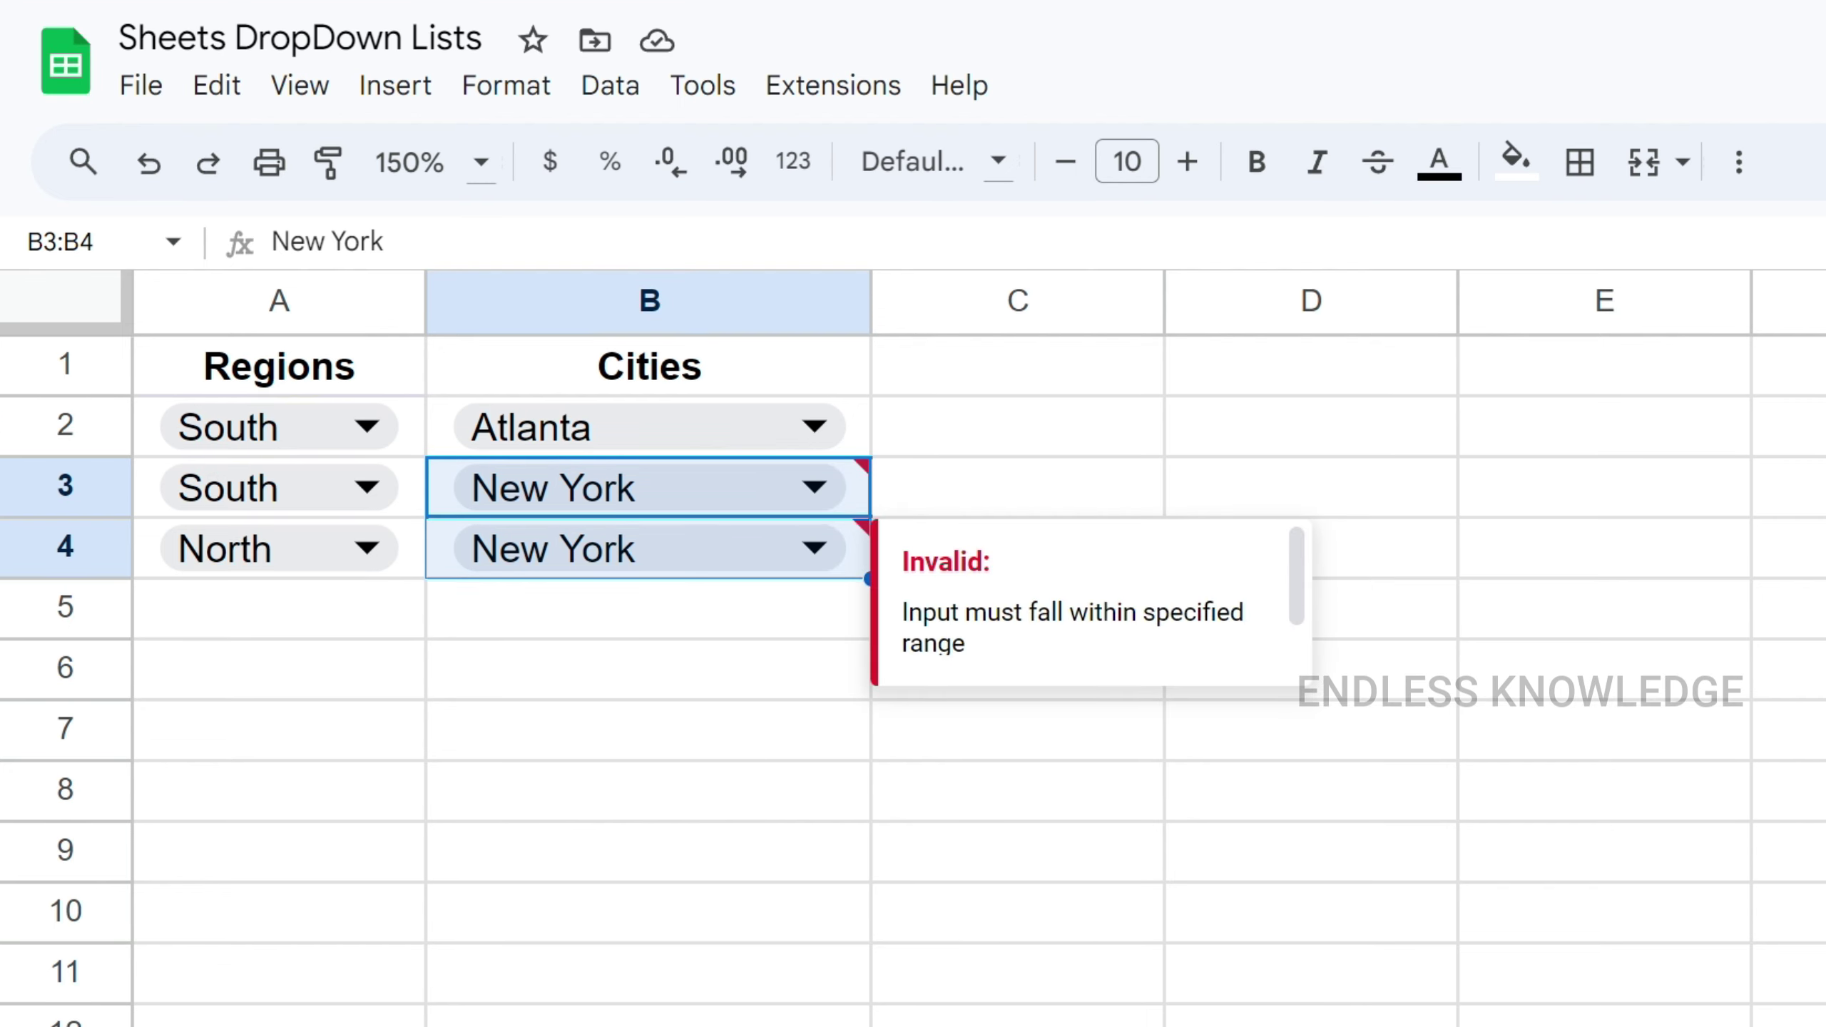
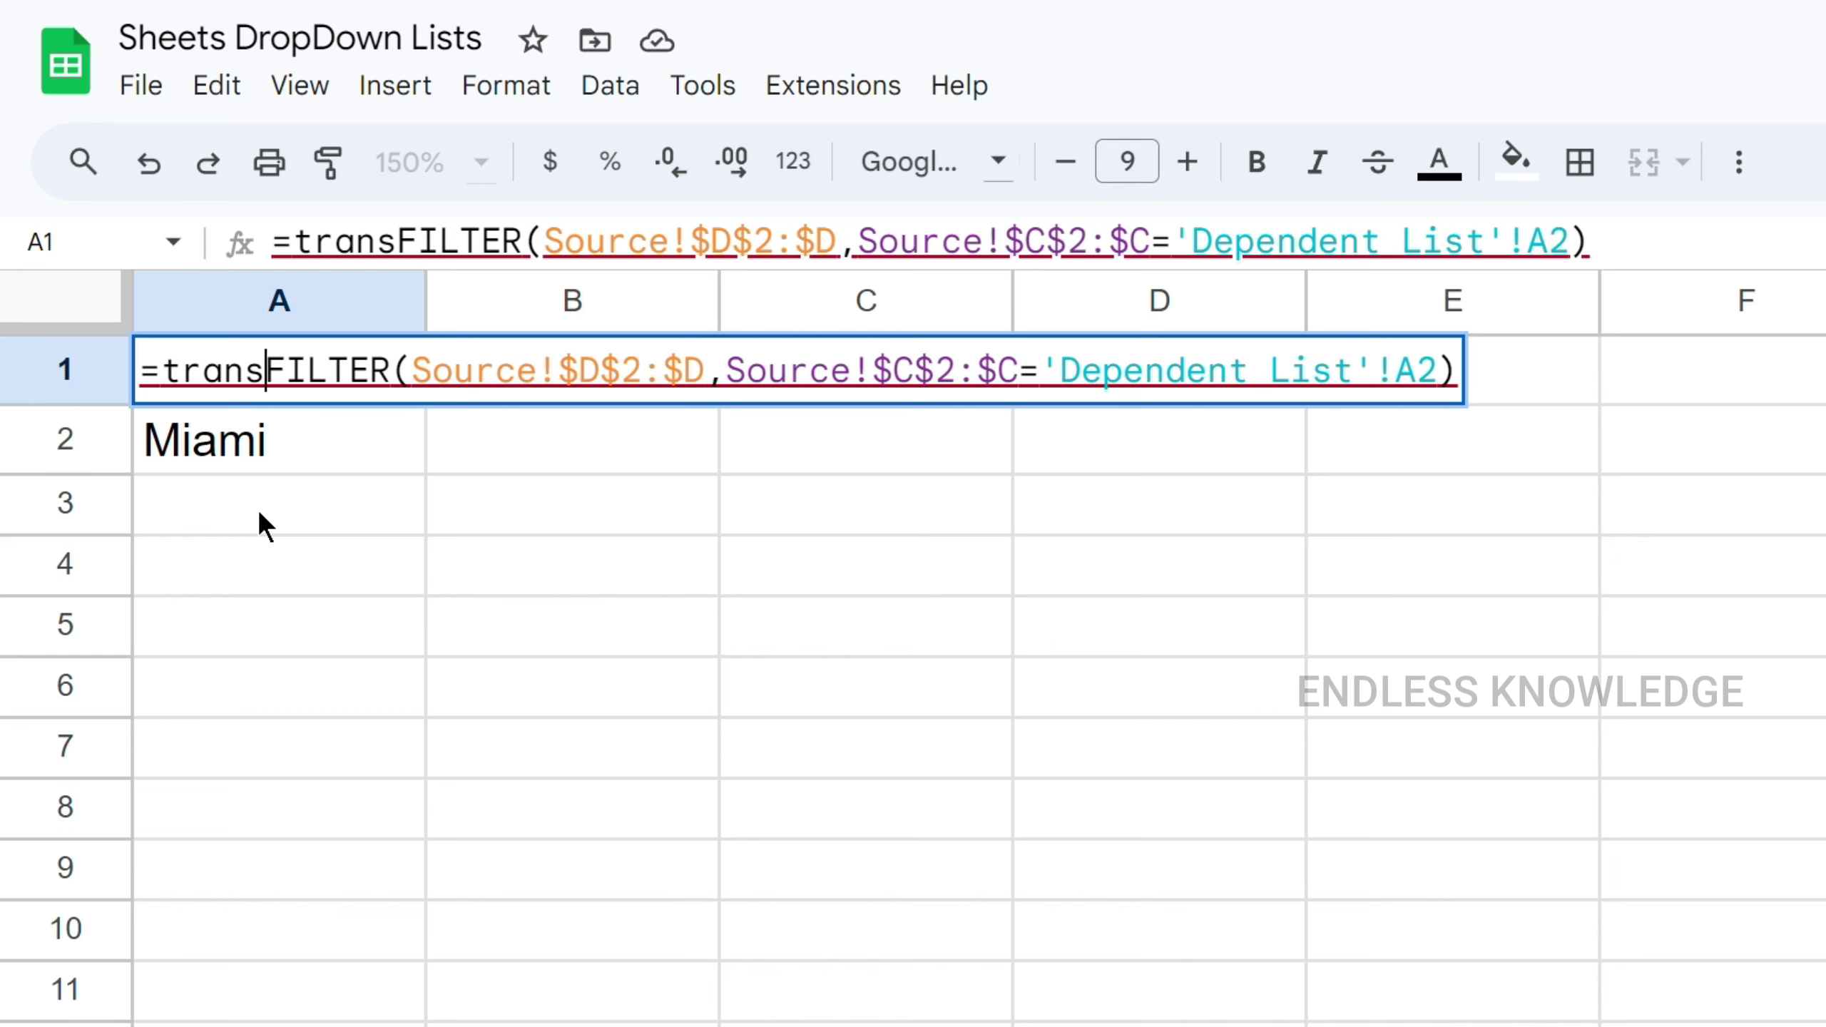
- Wrap the FILTER formula in cell A1 of the Helper sheet in TRANSPOSE and enter it
text(pose)
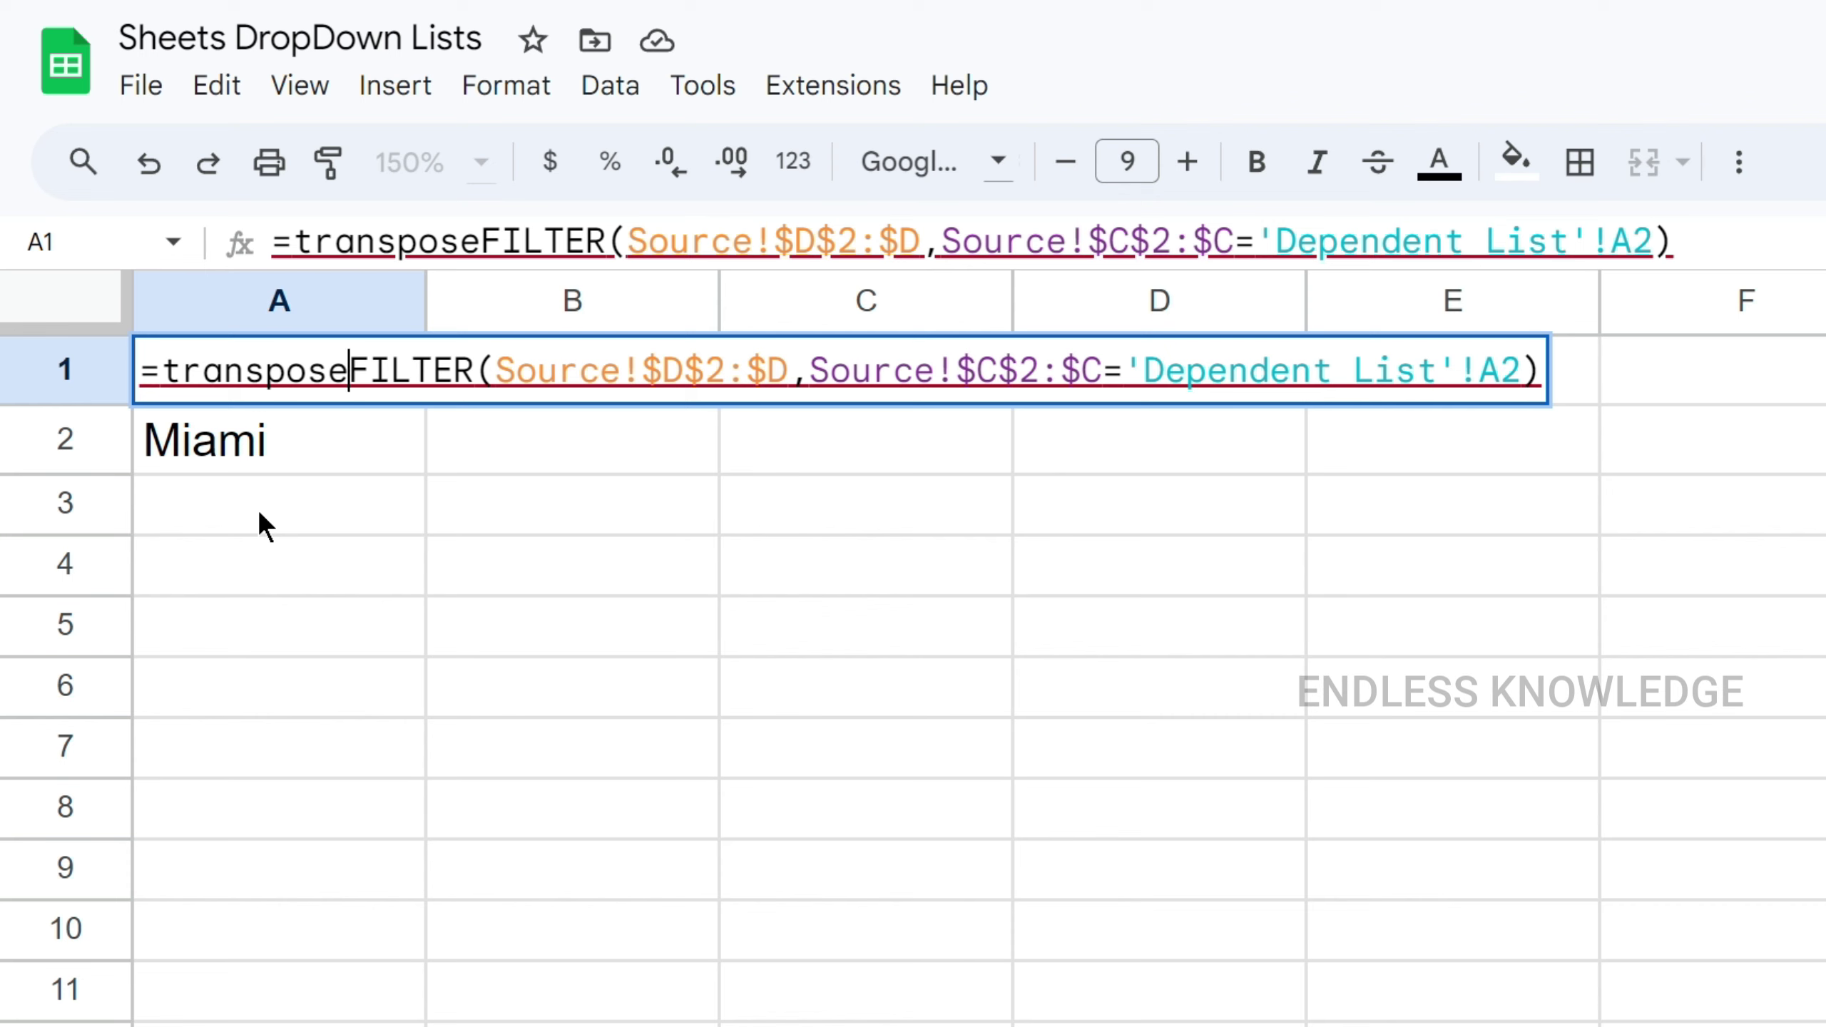
text(()
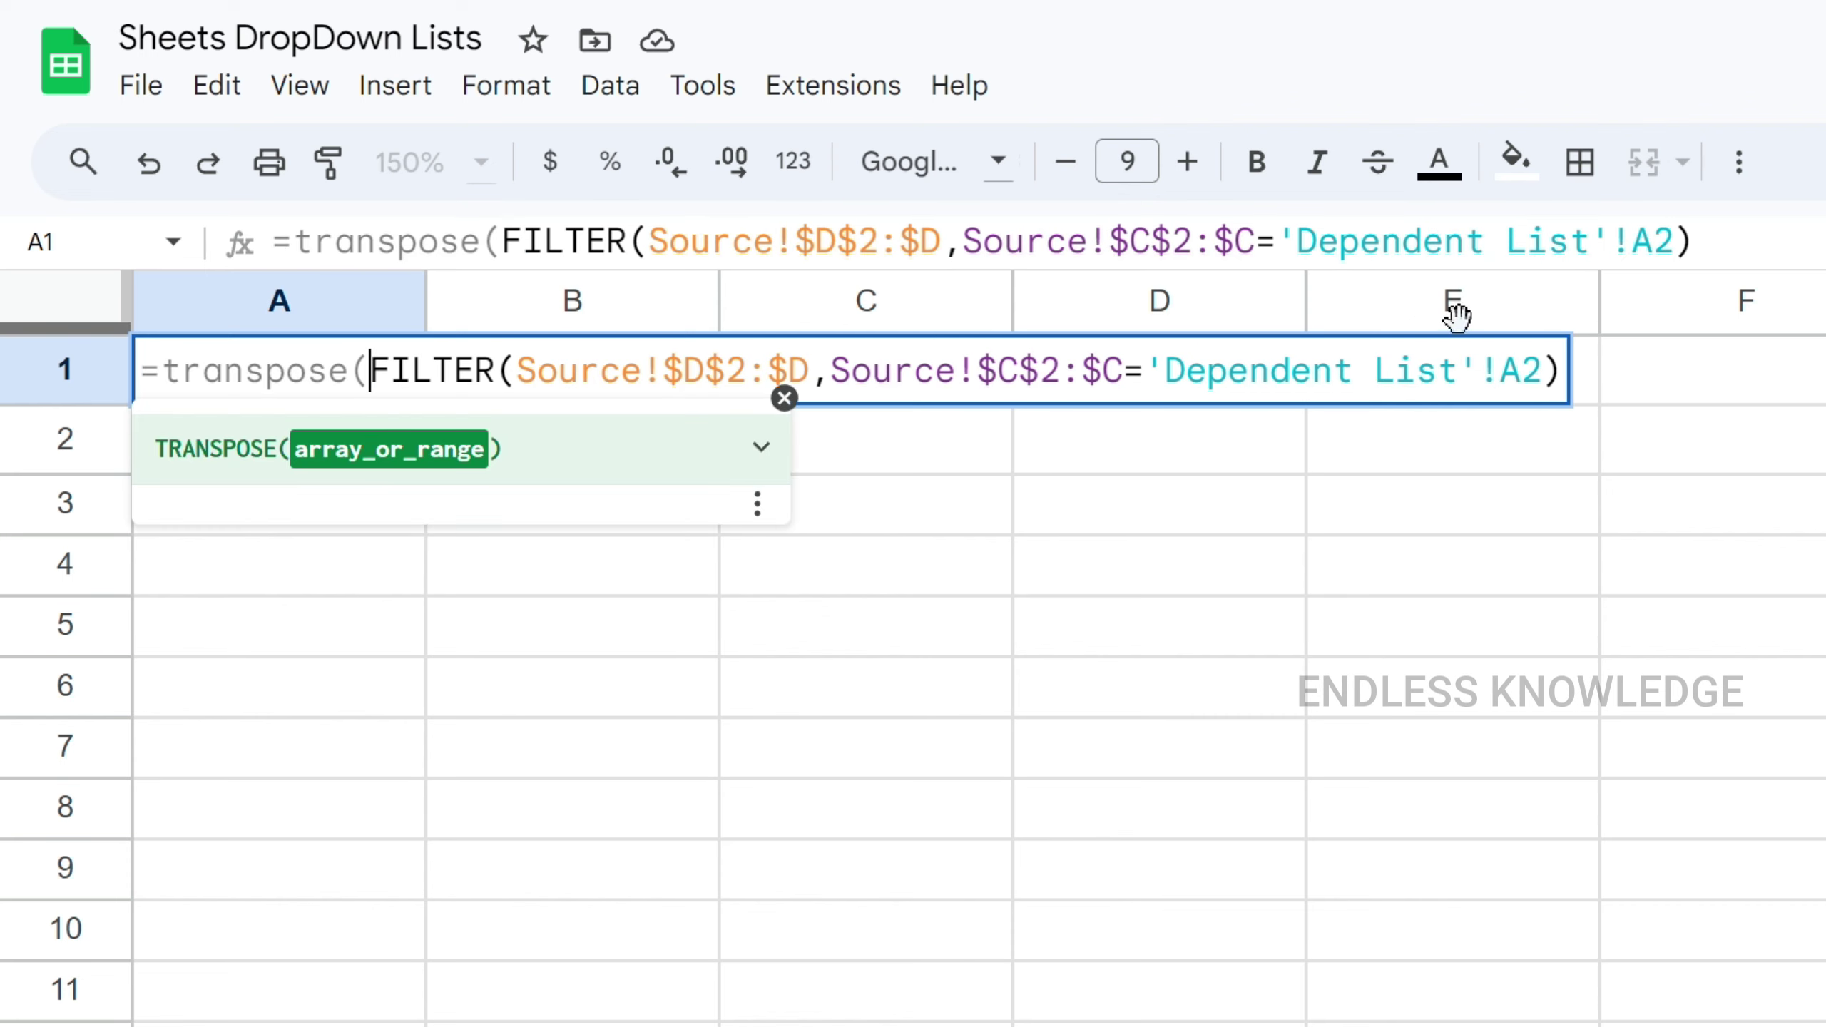
click(1747, 241)
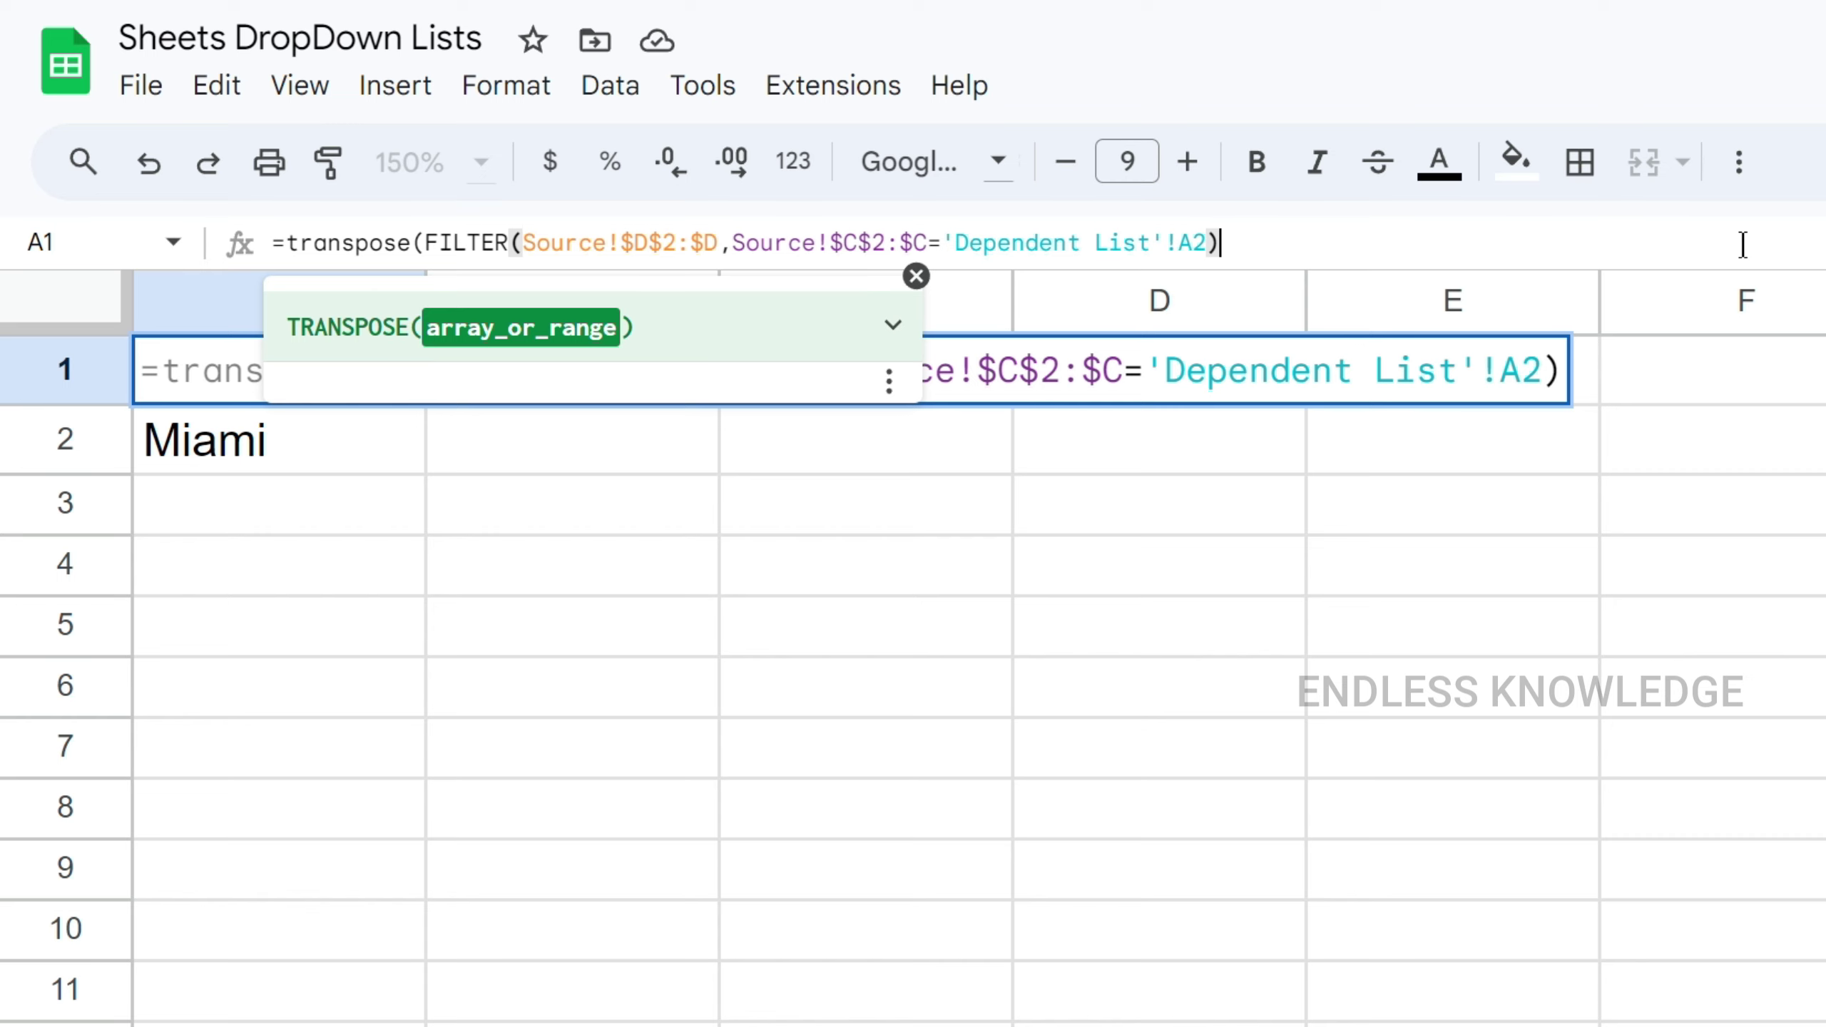
key(Return)
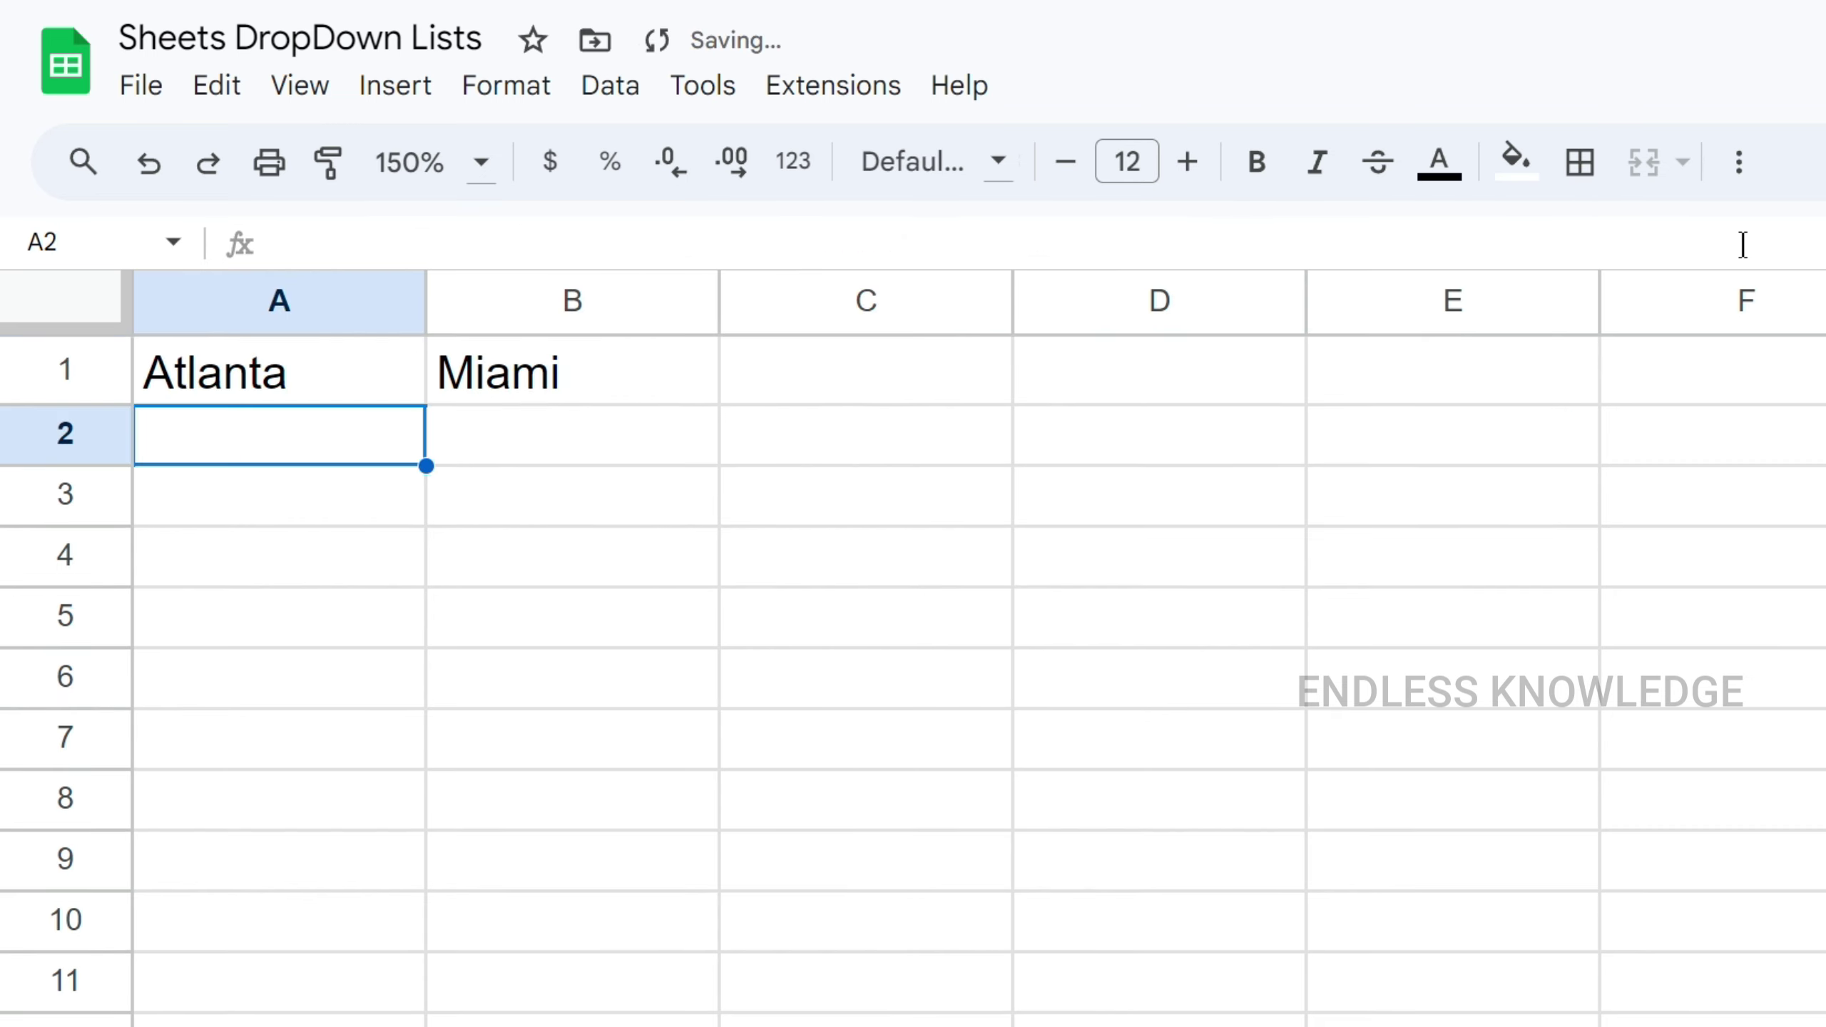
- Fill the TRANSPOSE formula from A1 down to A11 on the Helper sheet and inspect the absolute references in A1
click(628, 374)
click(373, 374)
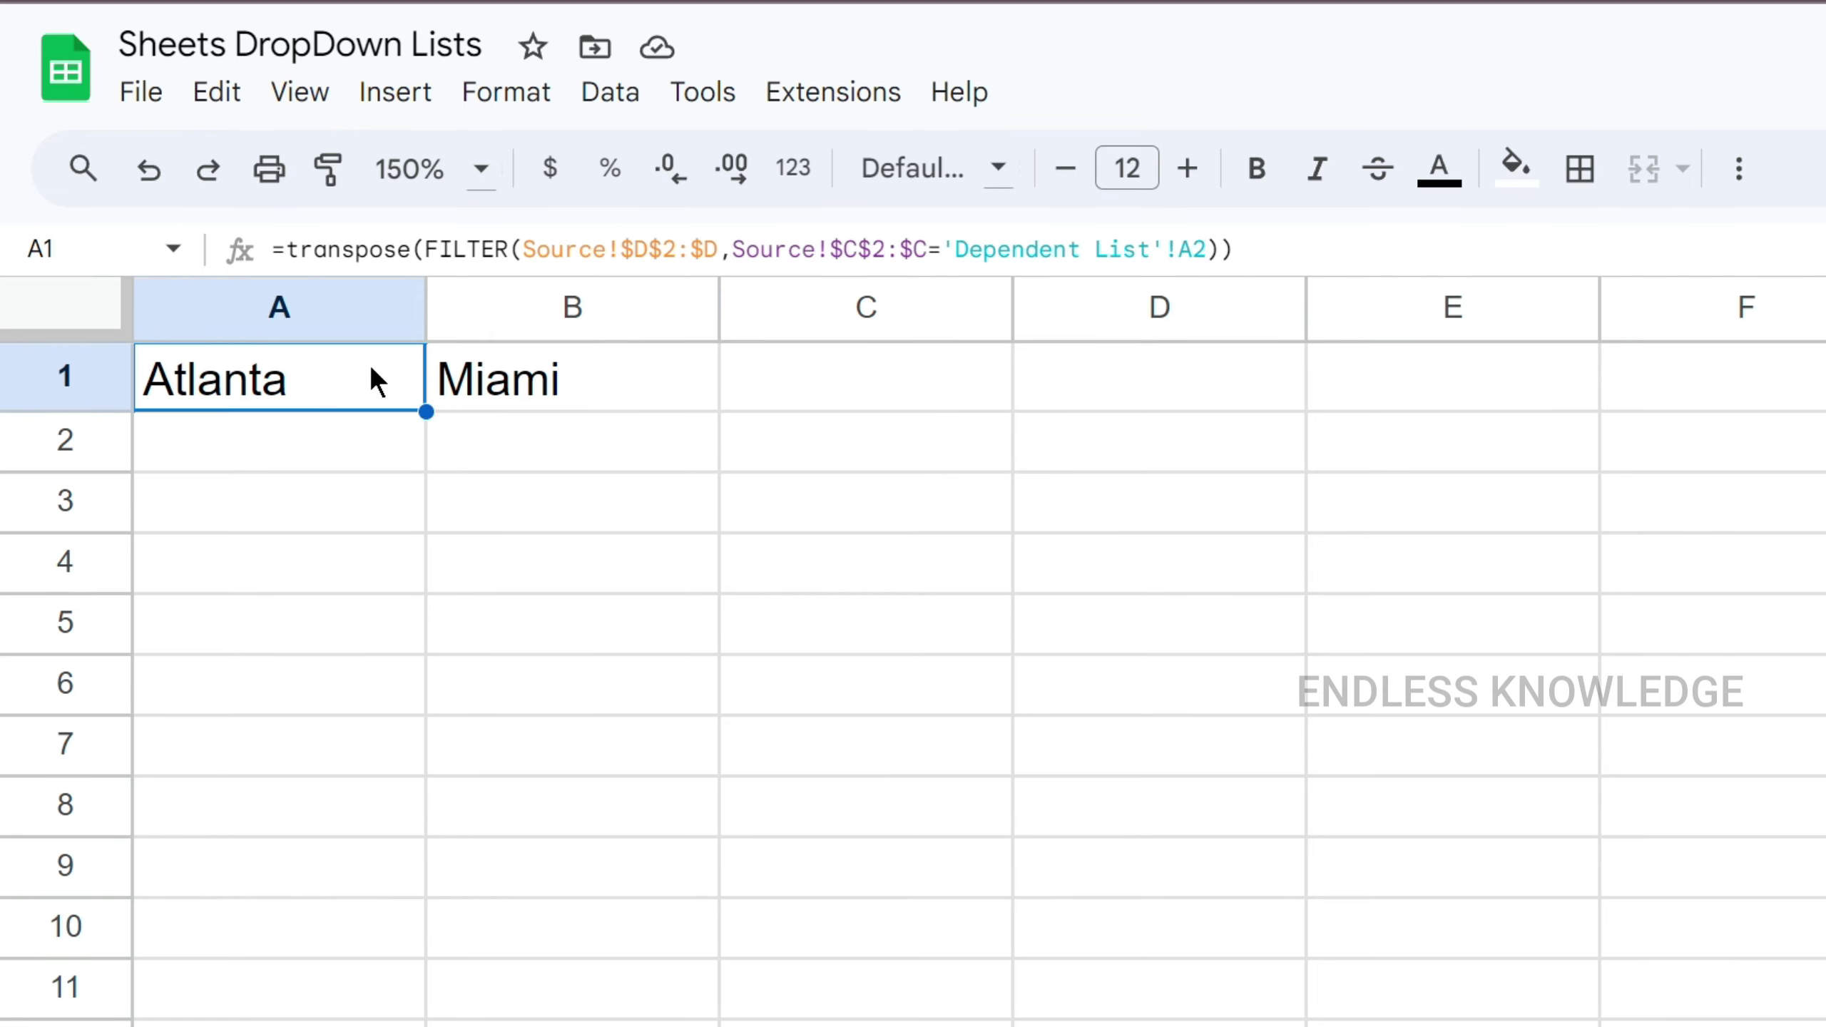
drag(426, 413, 361, 995)
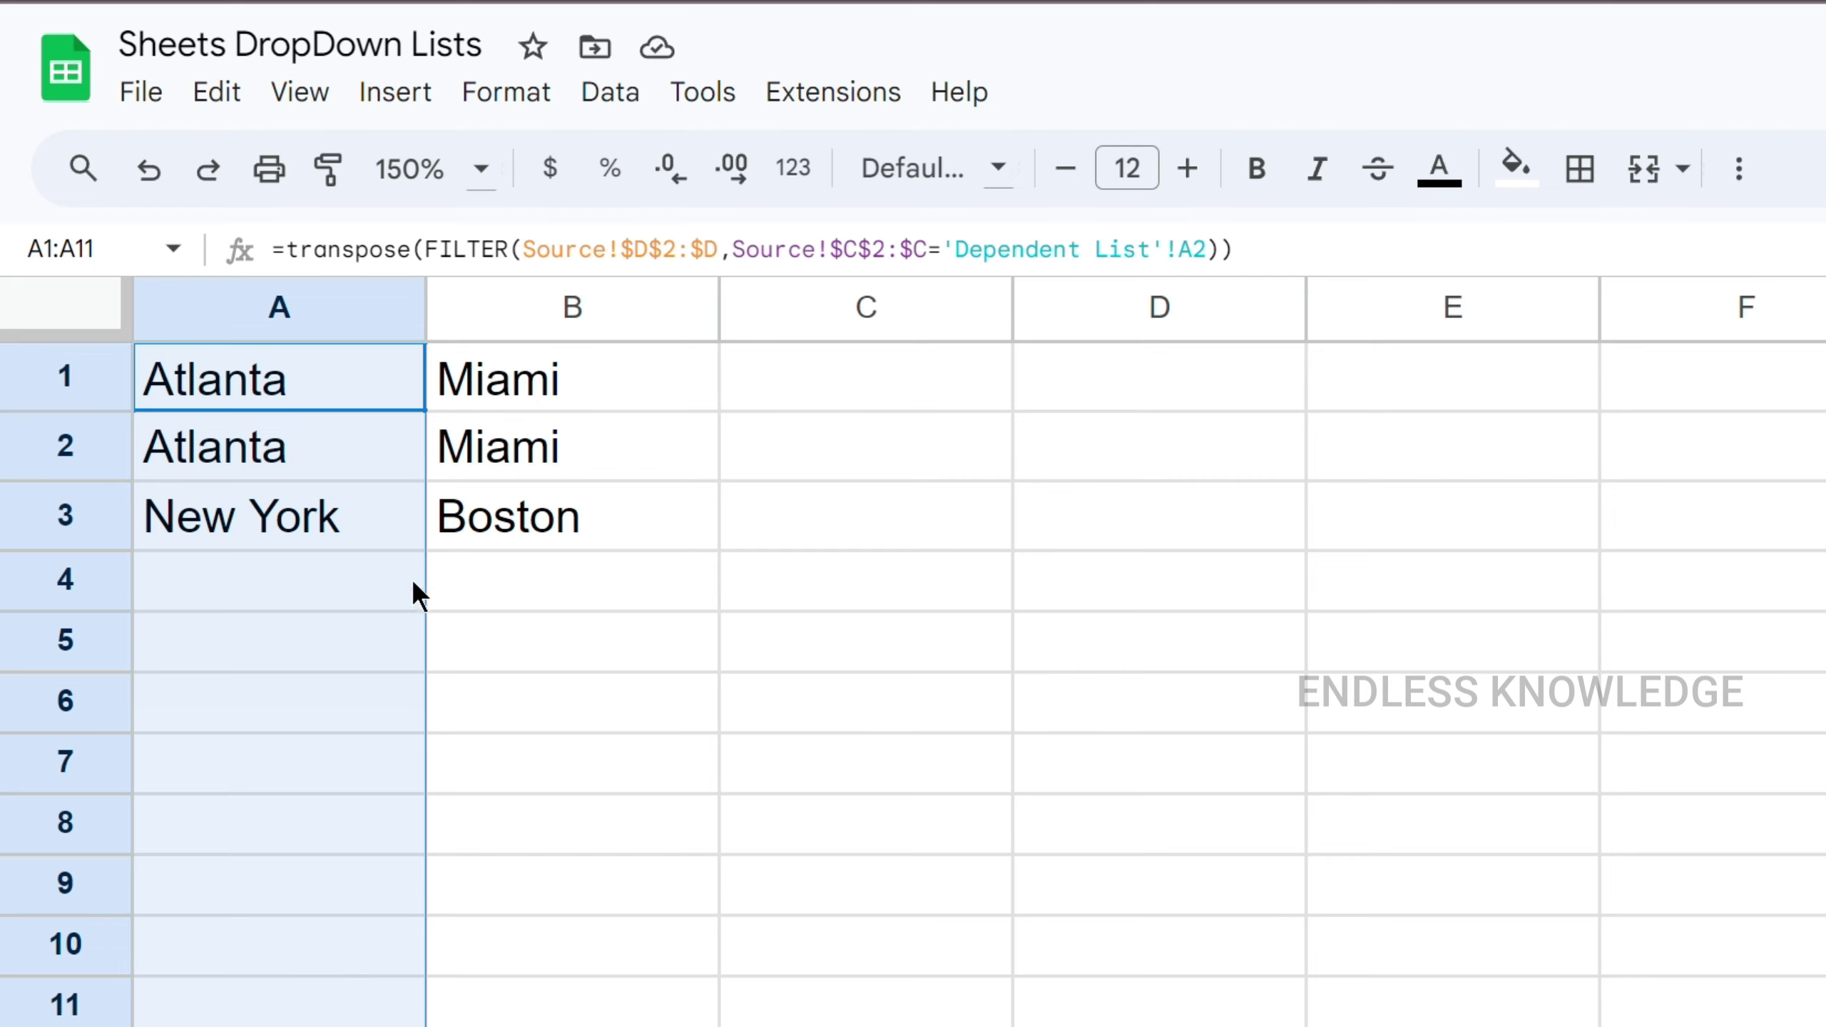
double_click(387, 381)
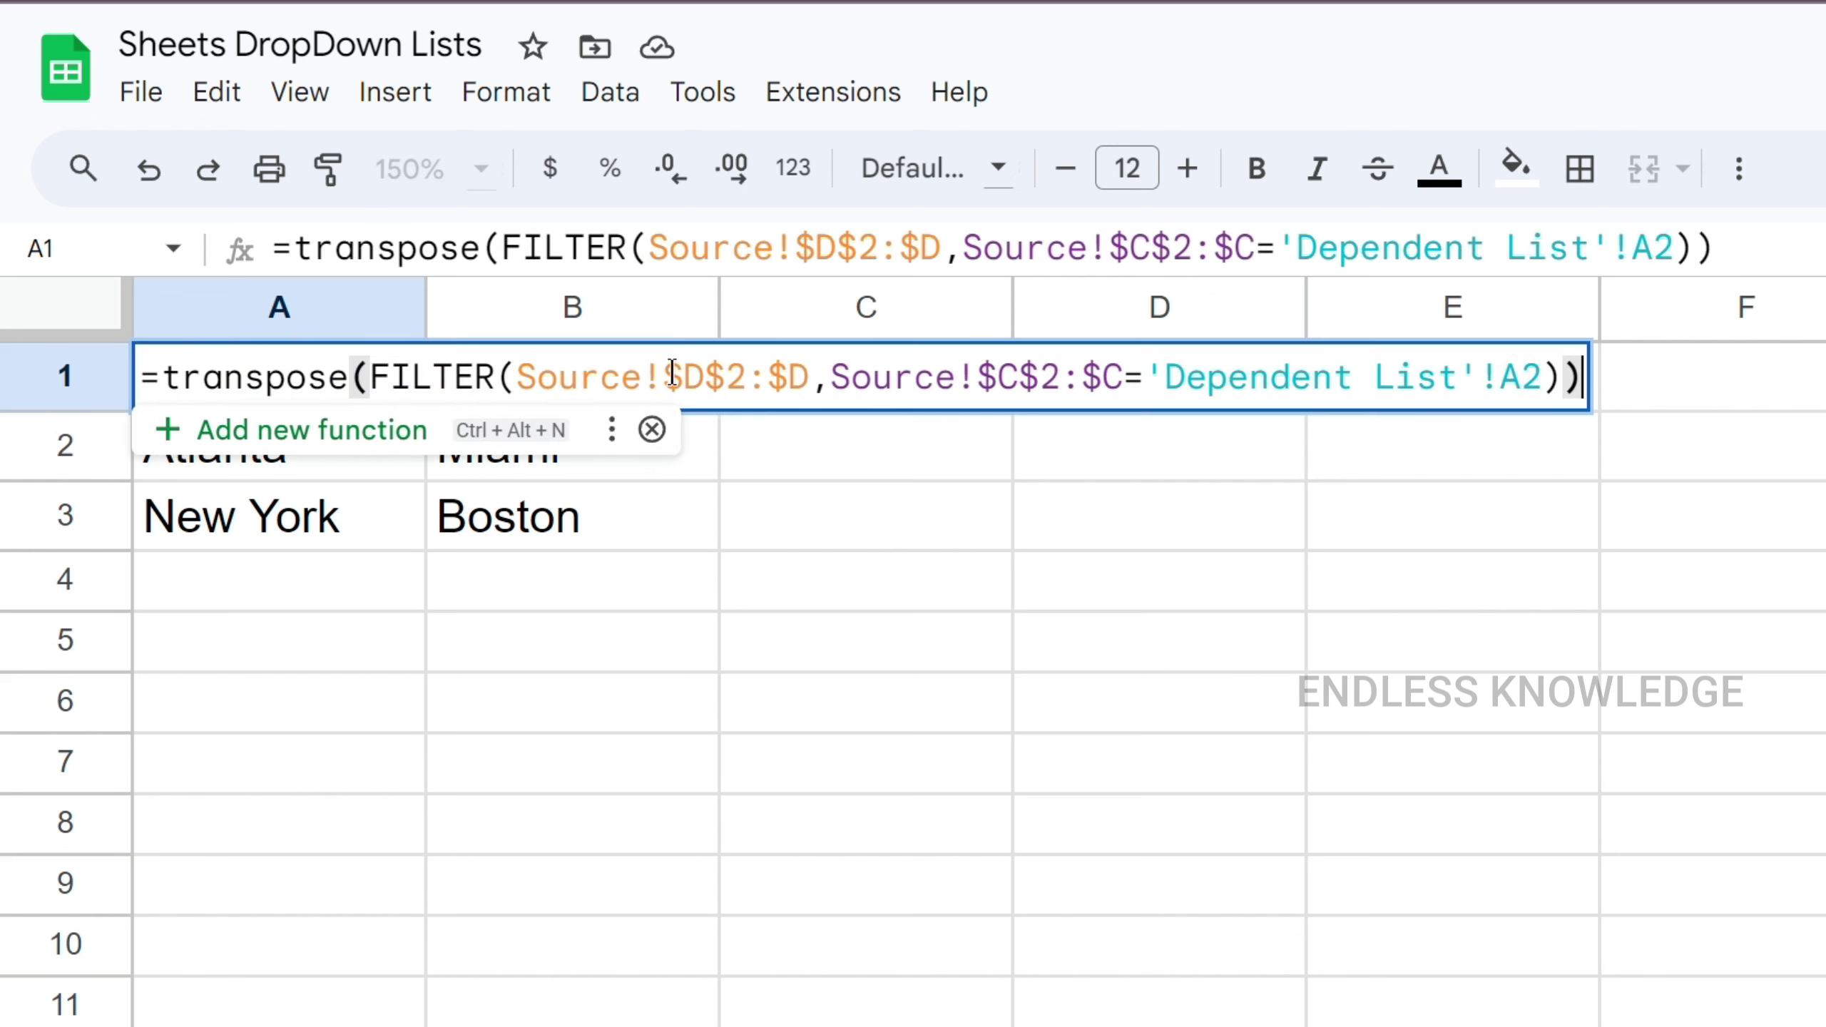
drag(662, 379, 806, 388)
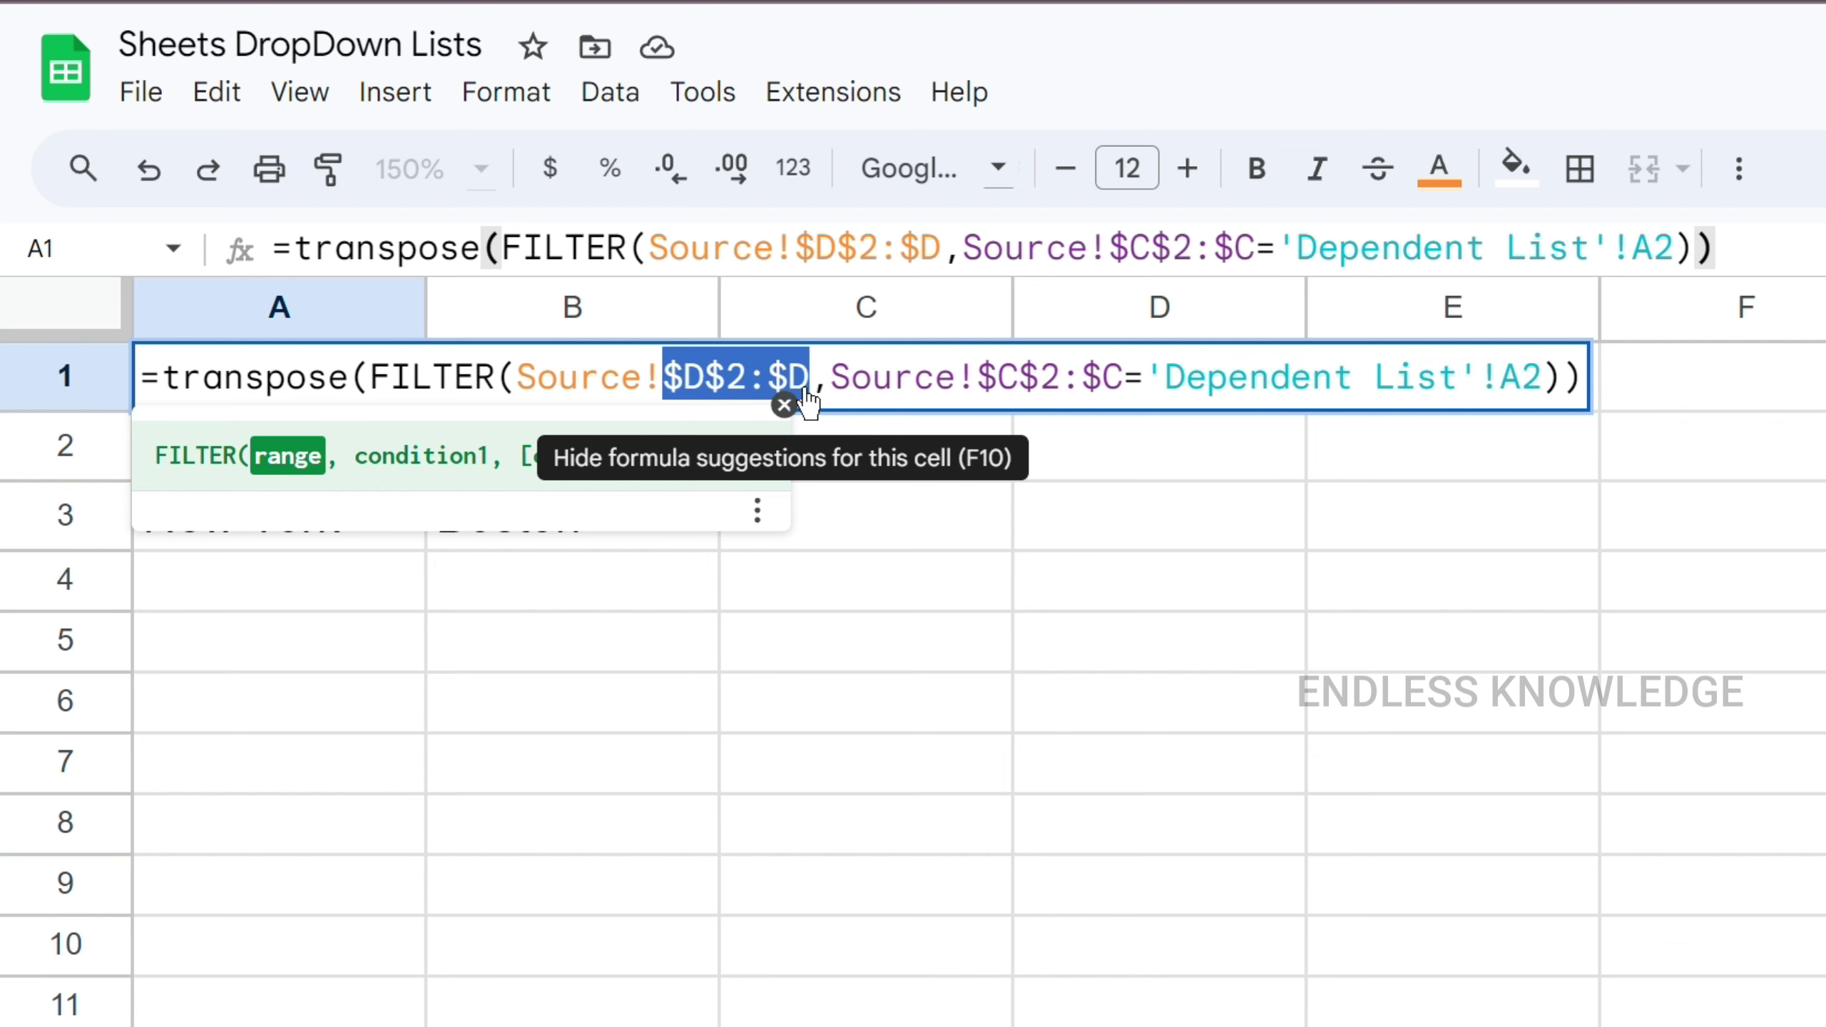
key(Escape)
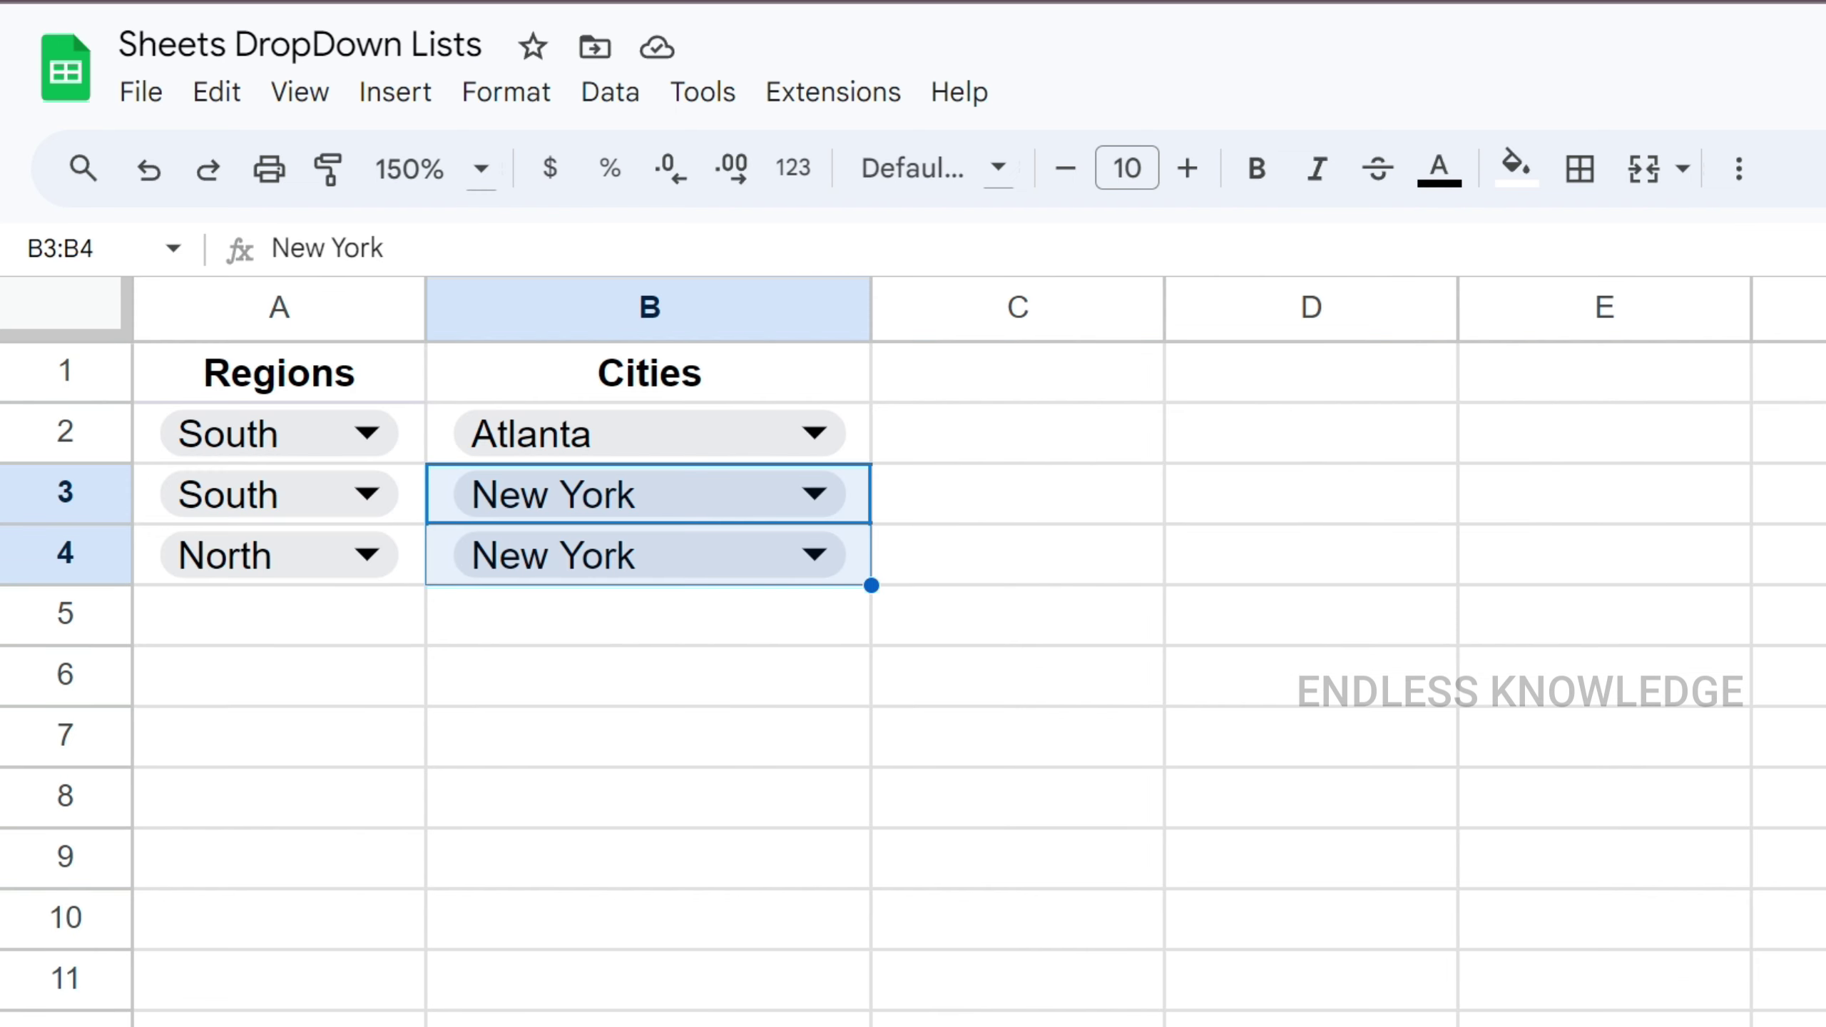
- Set the region in A3 of the Dependent List sheet to West, and fill the region dropdown from A2 down to A8
click(338, 509)
click(271, 679)
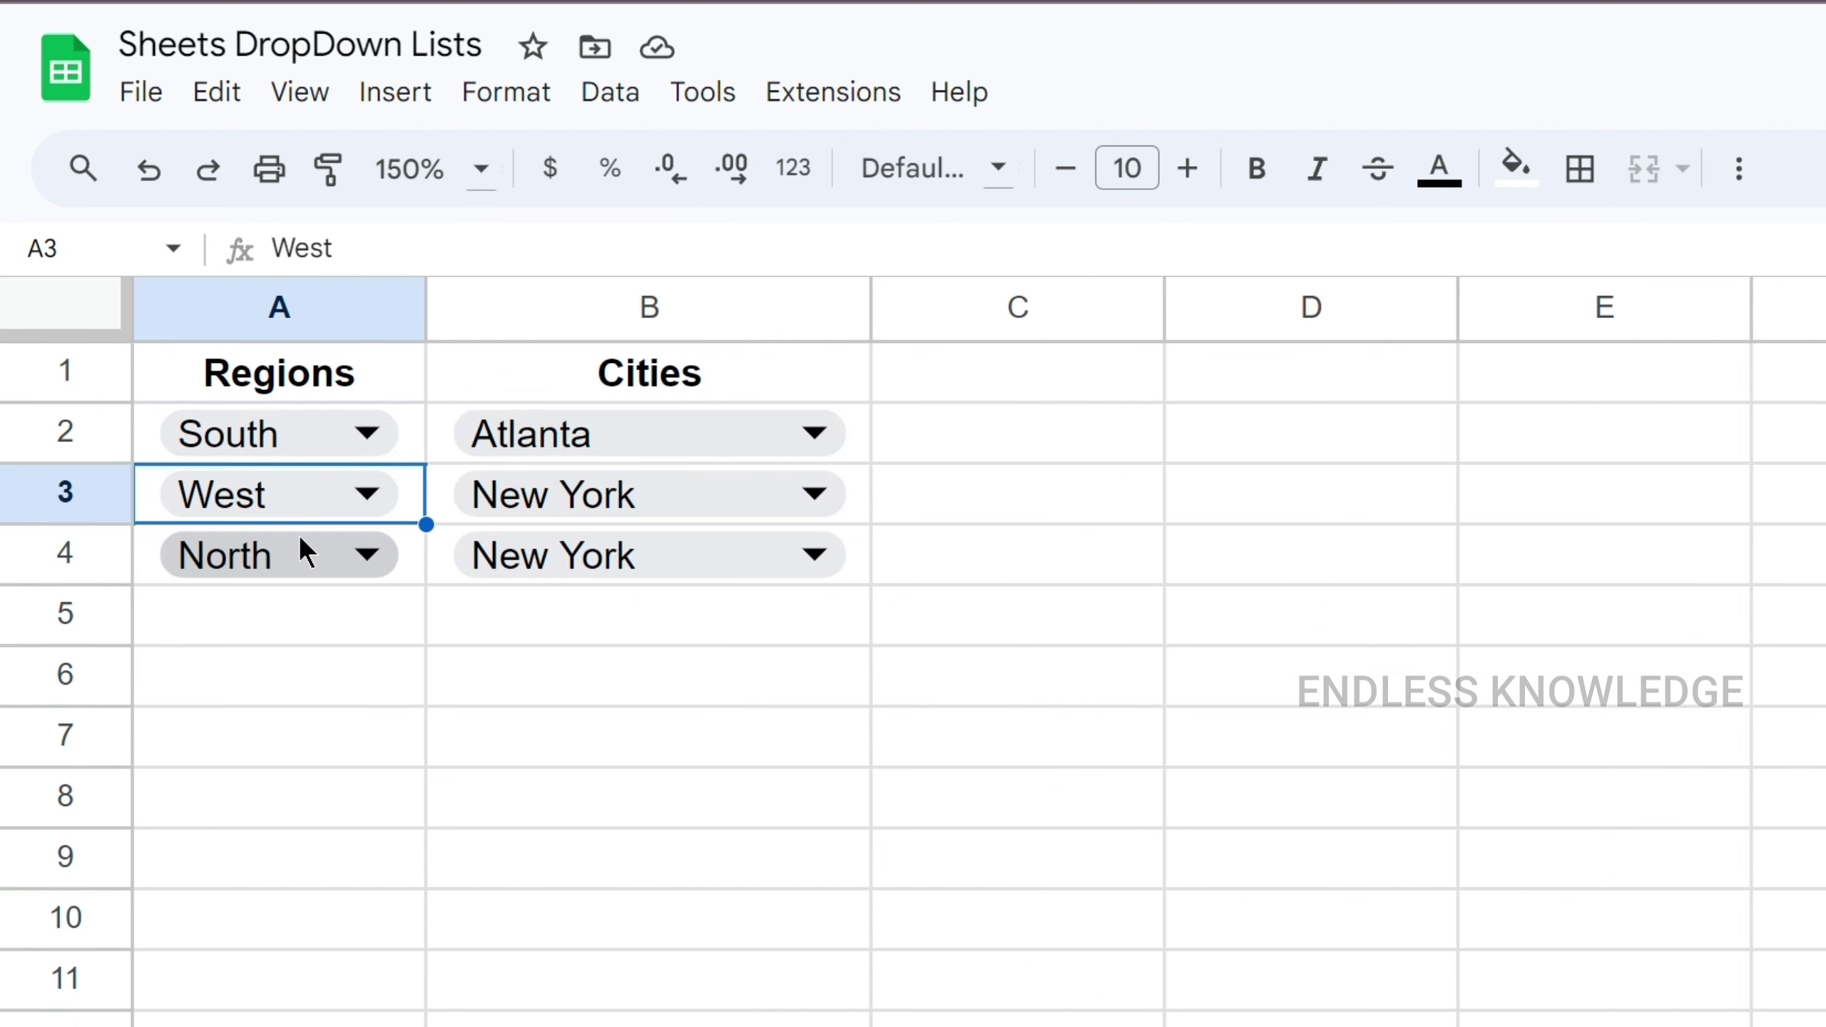
click(414, 445)
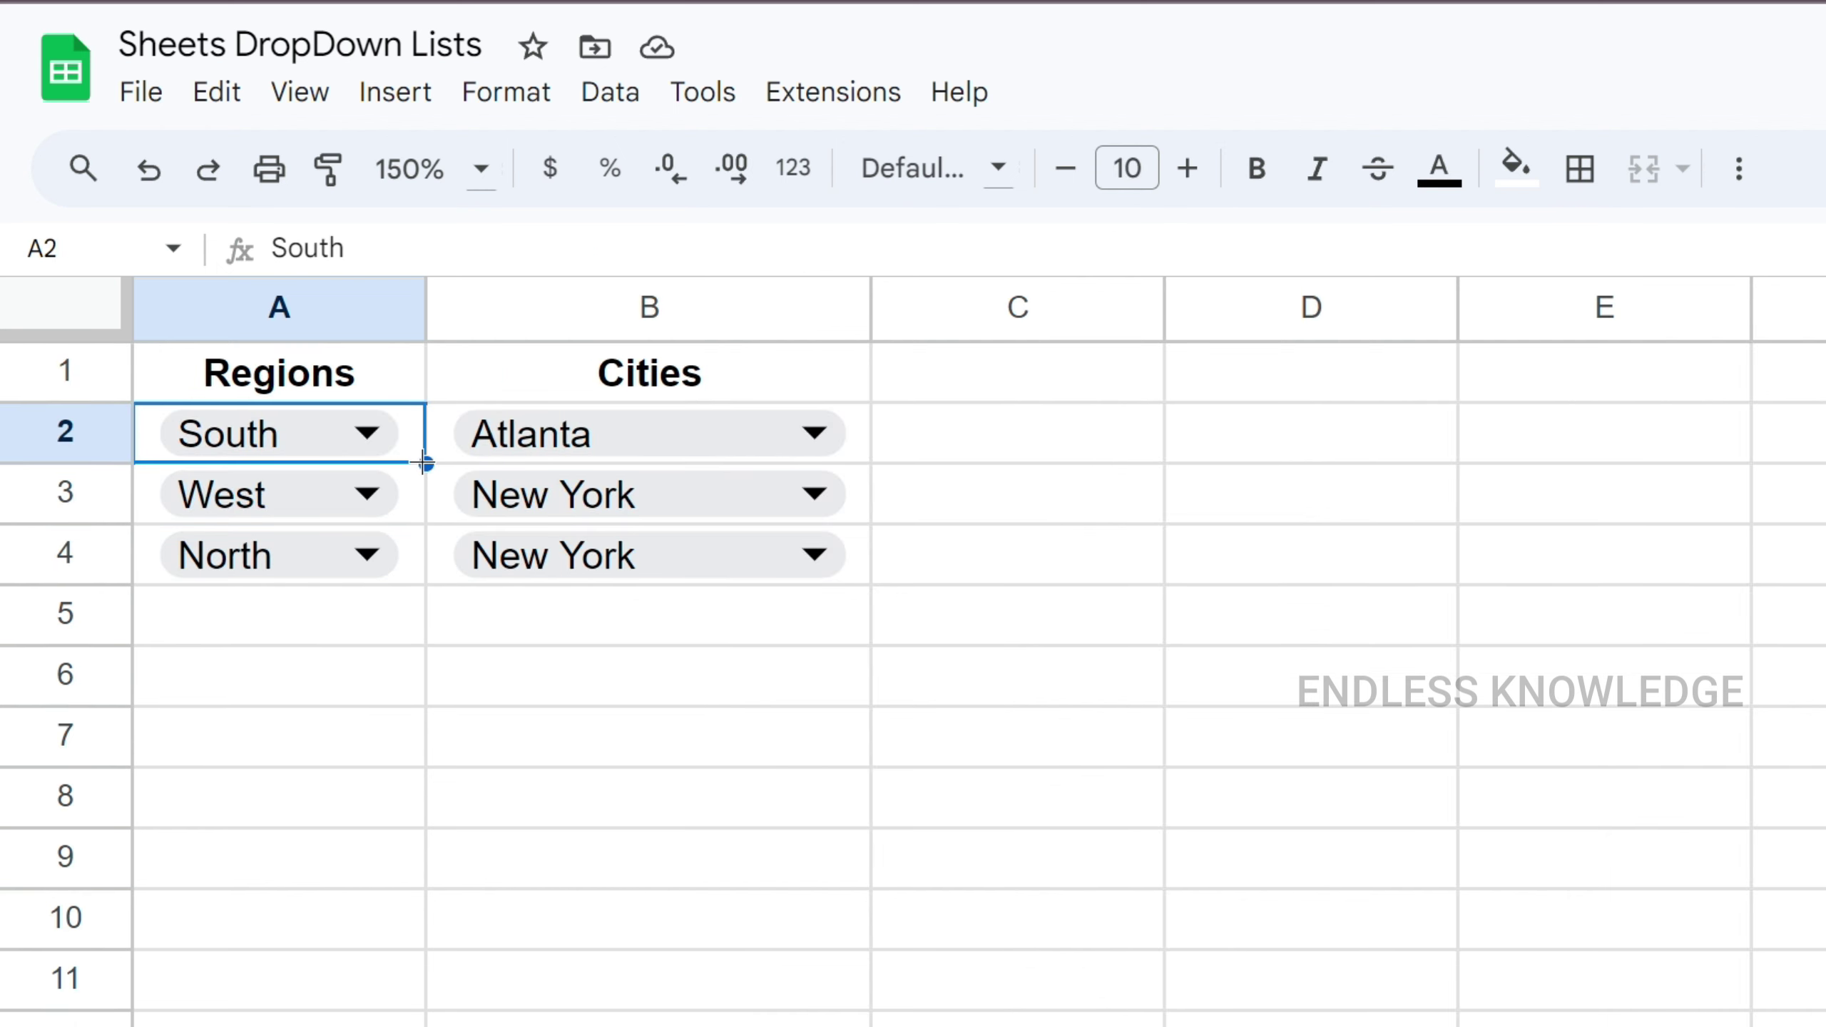
drag(427, 464, 428, 827)
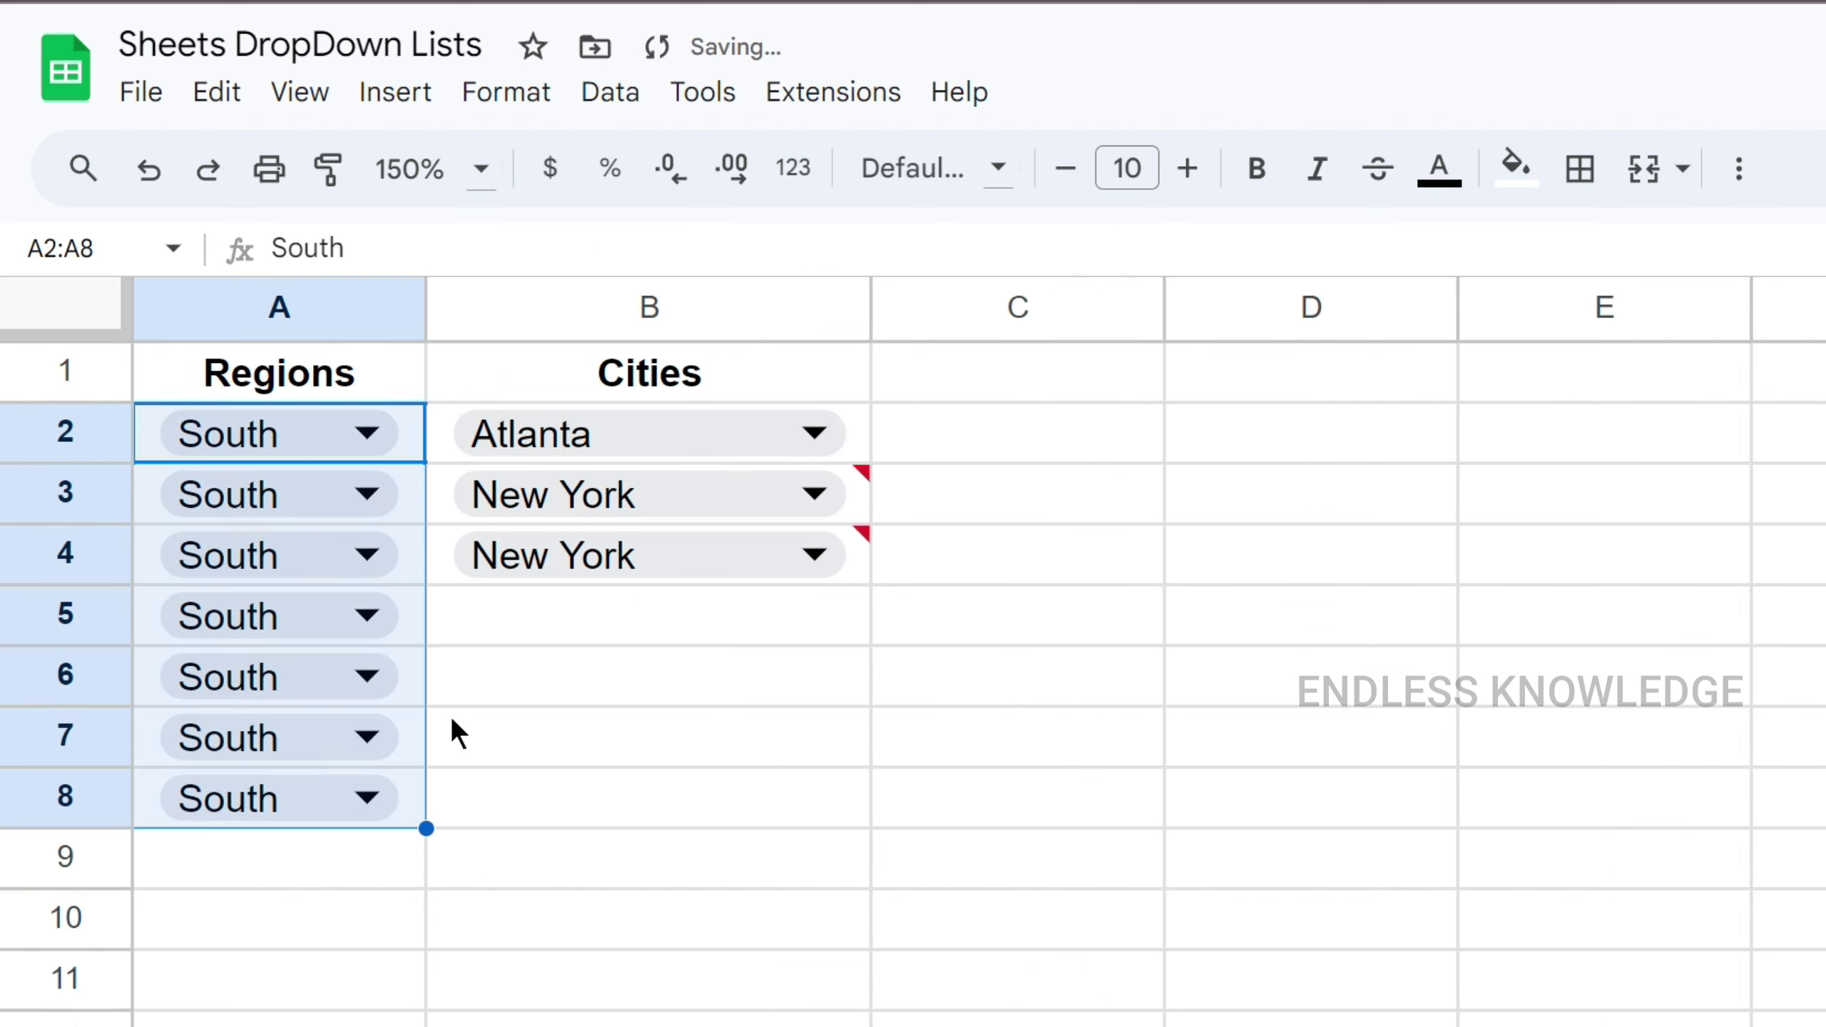
- Set the regions in A5 to South, A6 to West, A7 to North and A8 to East
click(335, 624)
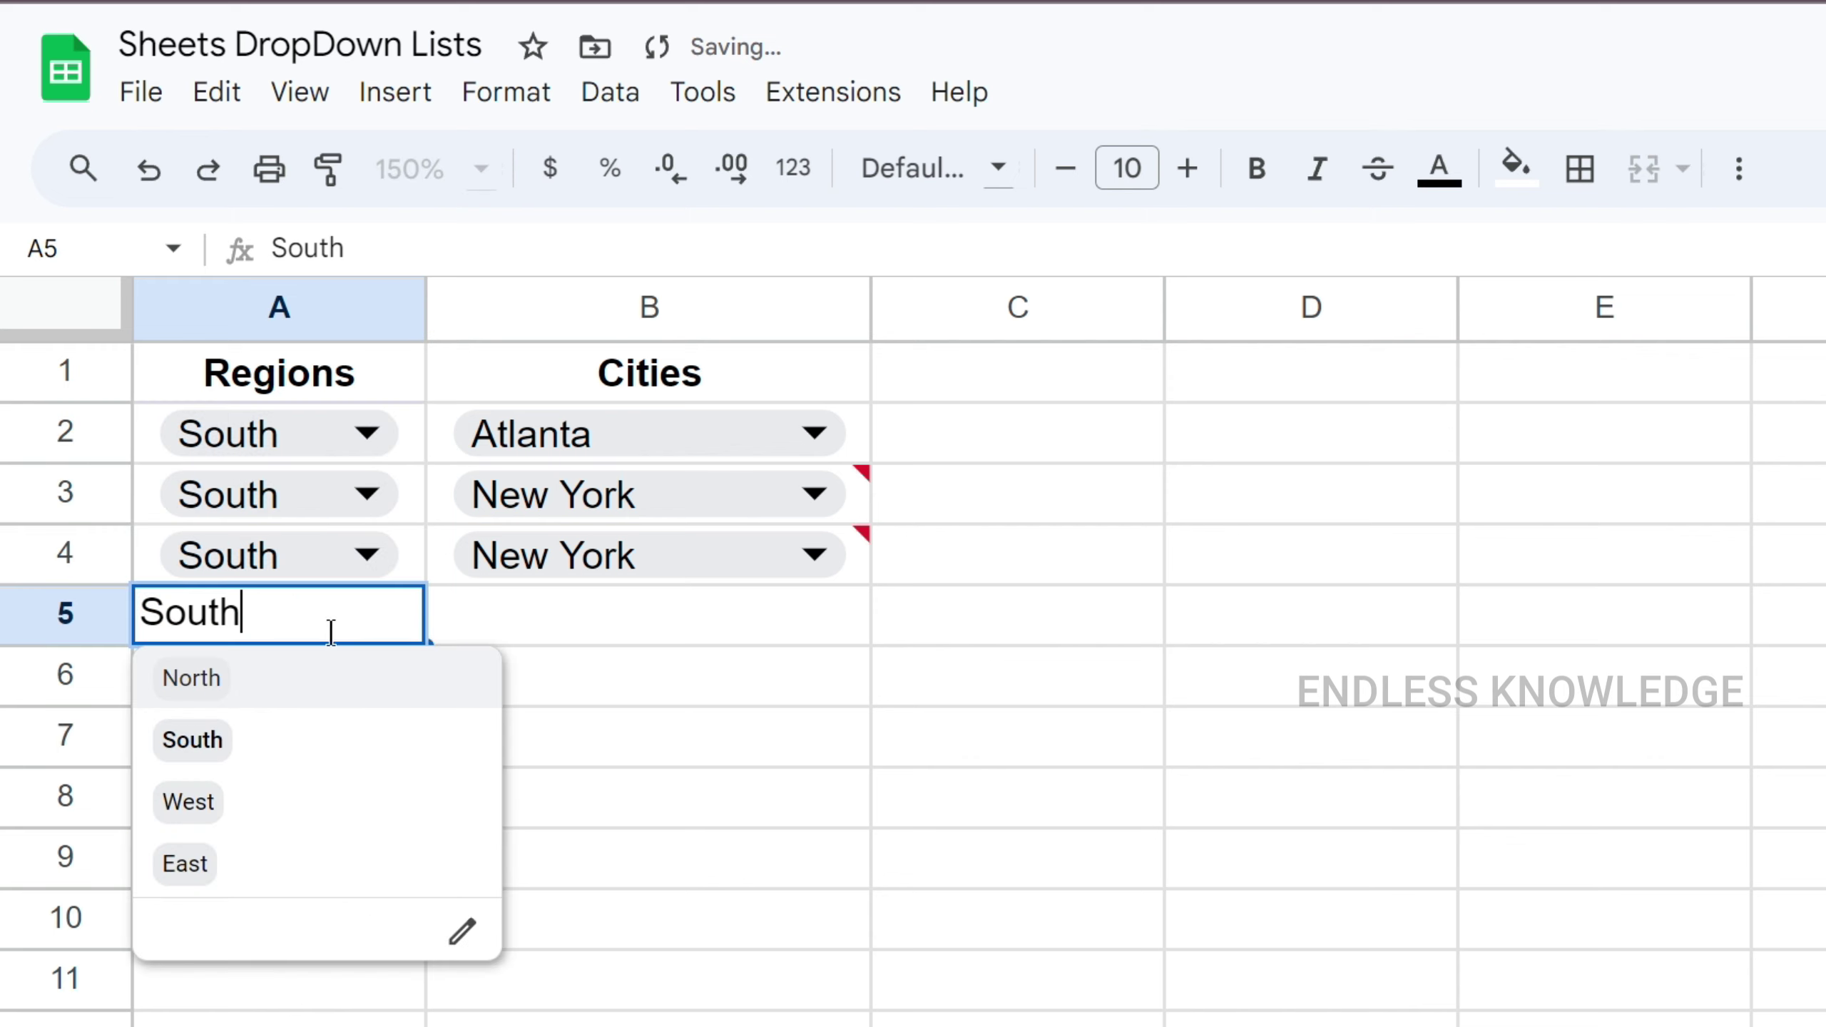
click(261, 744)
click(309, 675)
click(240, 857)
click(260, 735)
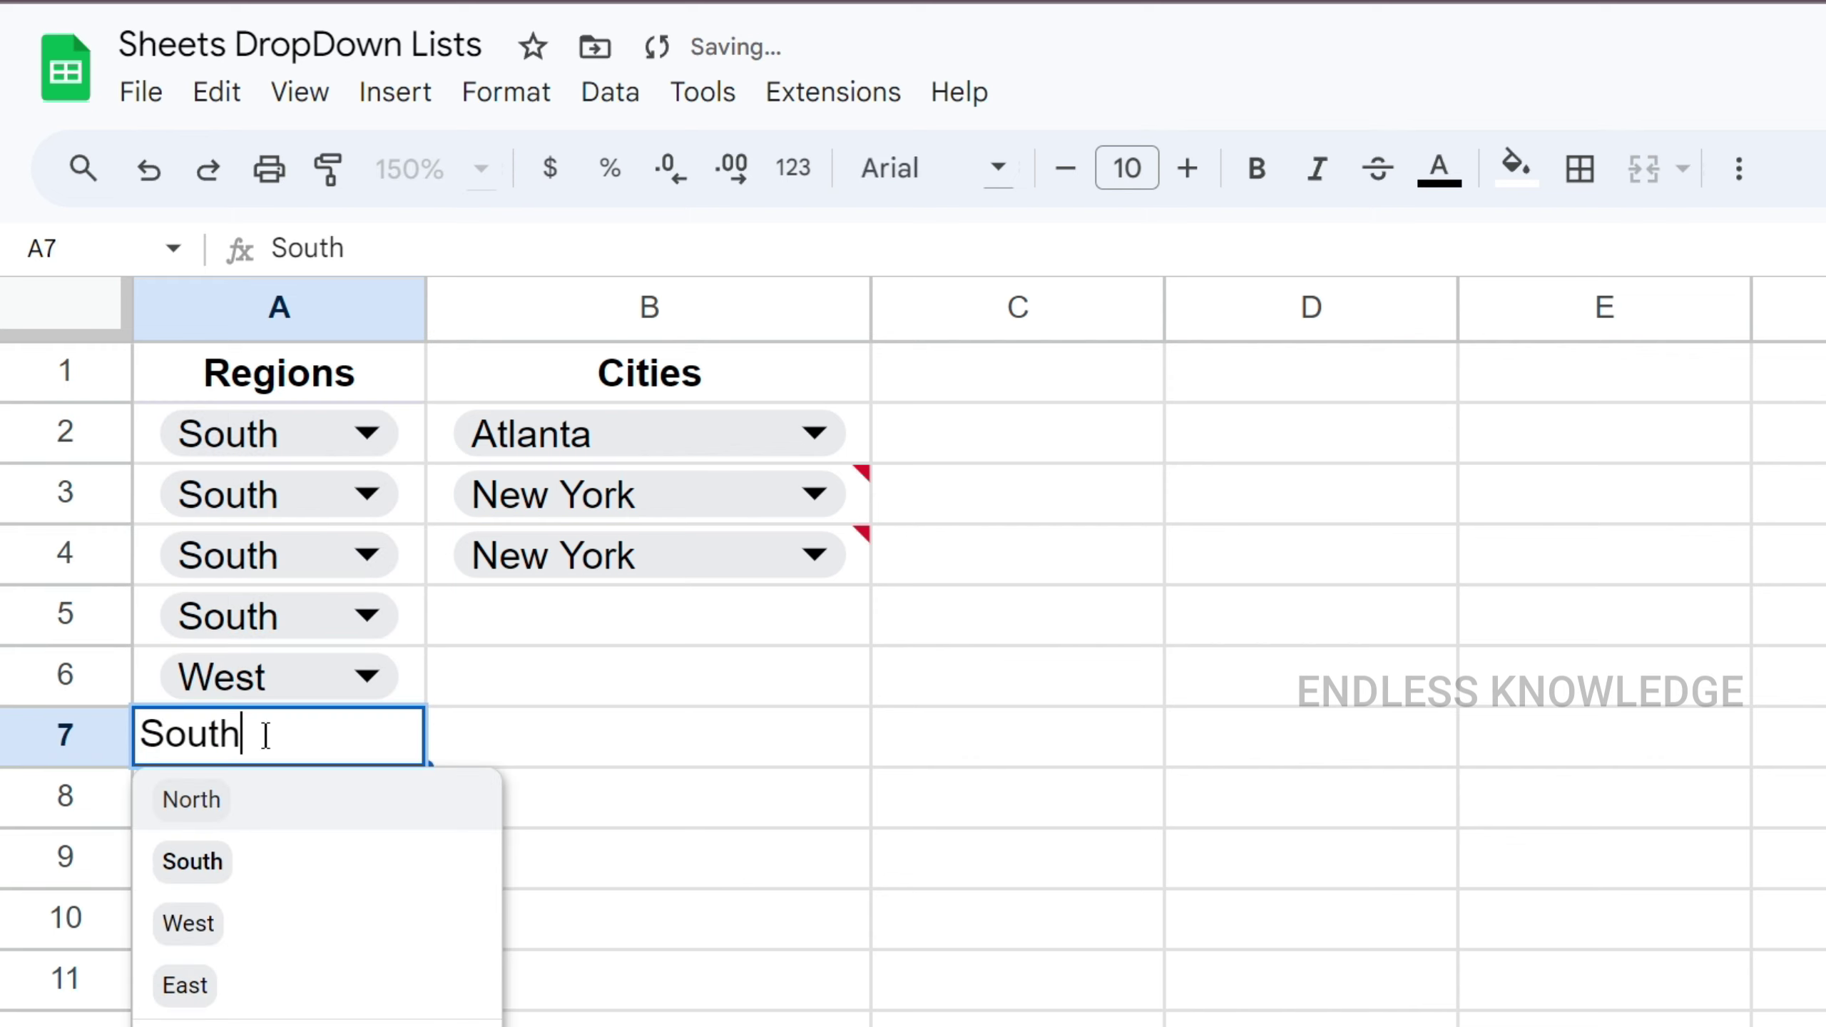
click(254, 827)
click(272, 820)
key(Down)
key(Down)
key(Return)
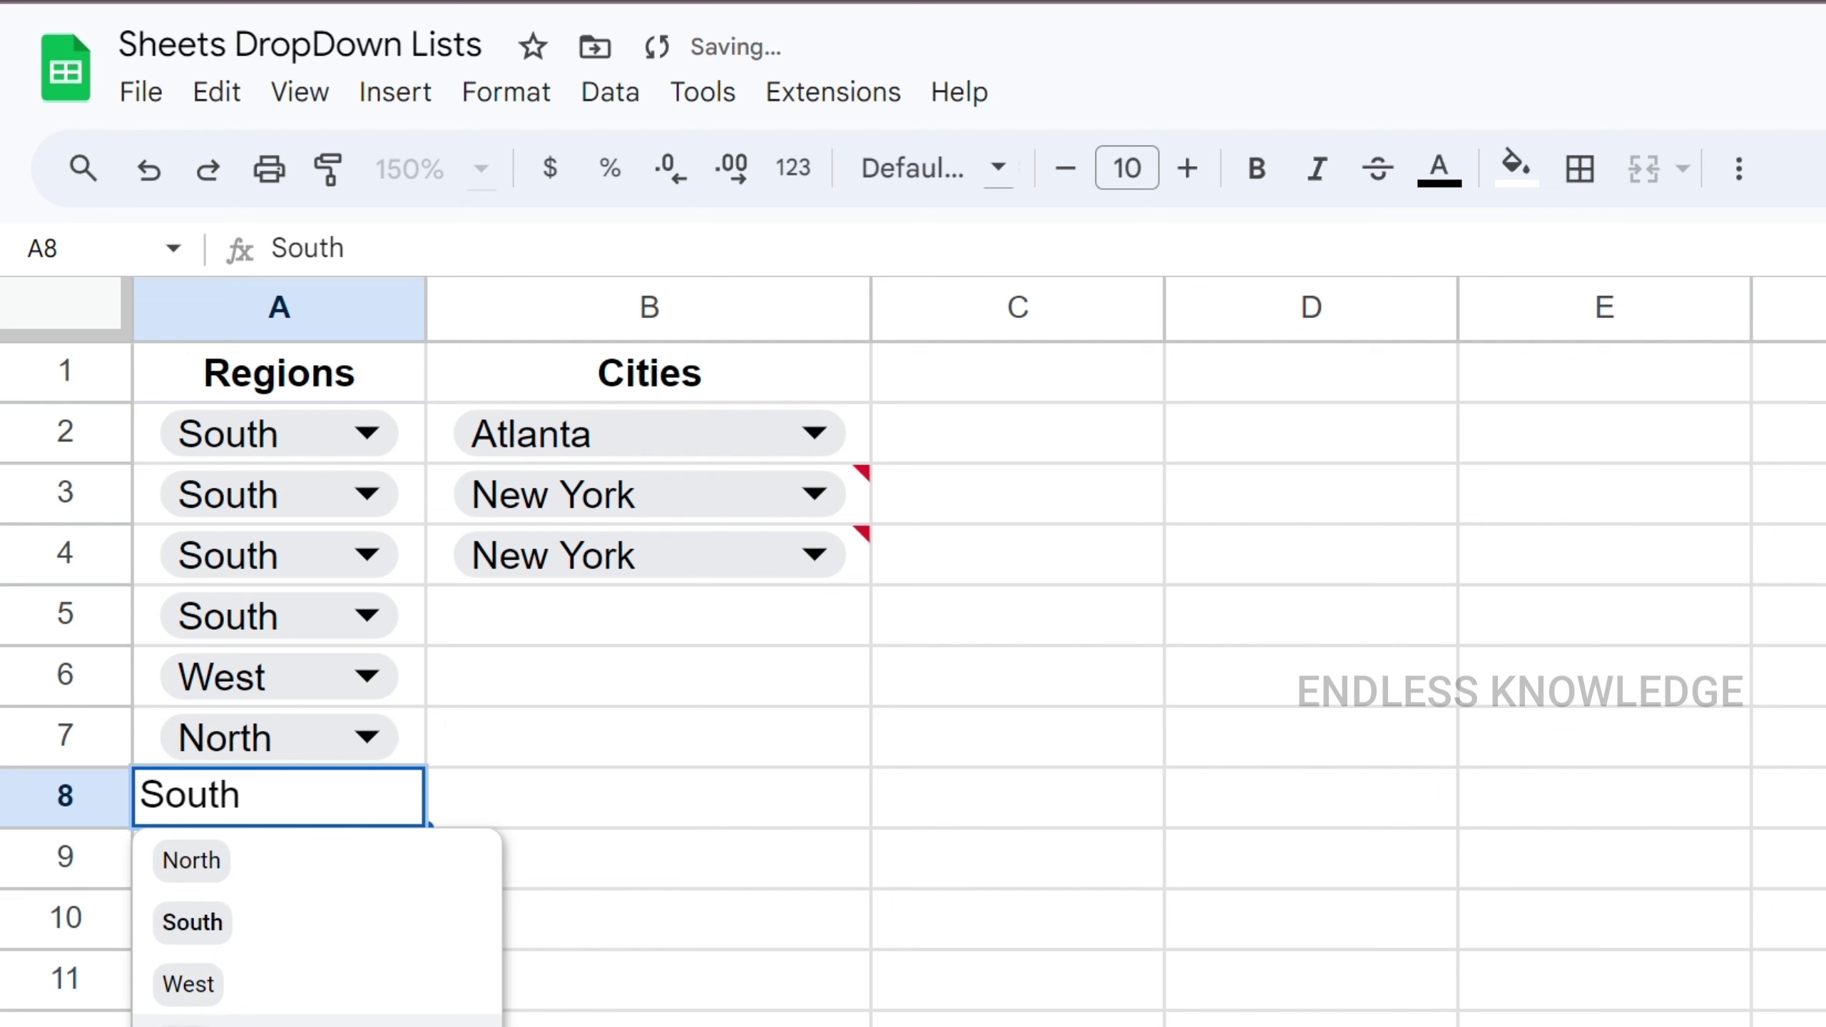
- Set the region in A3 to North and A4 to West, and check the resulting city rows on the Helper sheet
click(628, 1018)
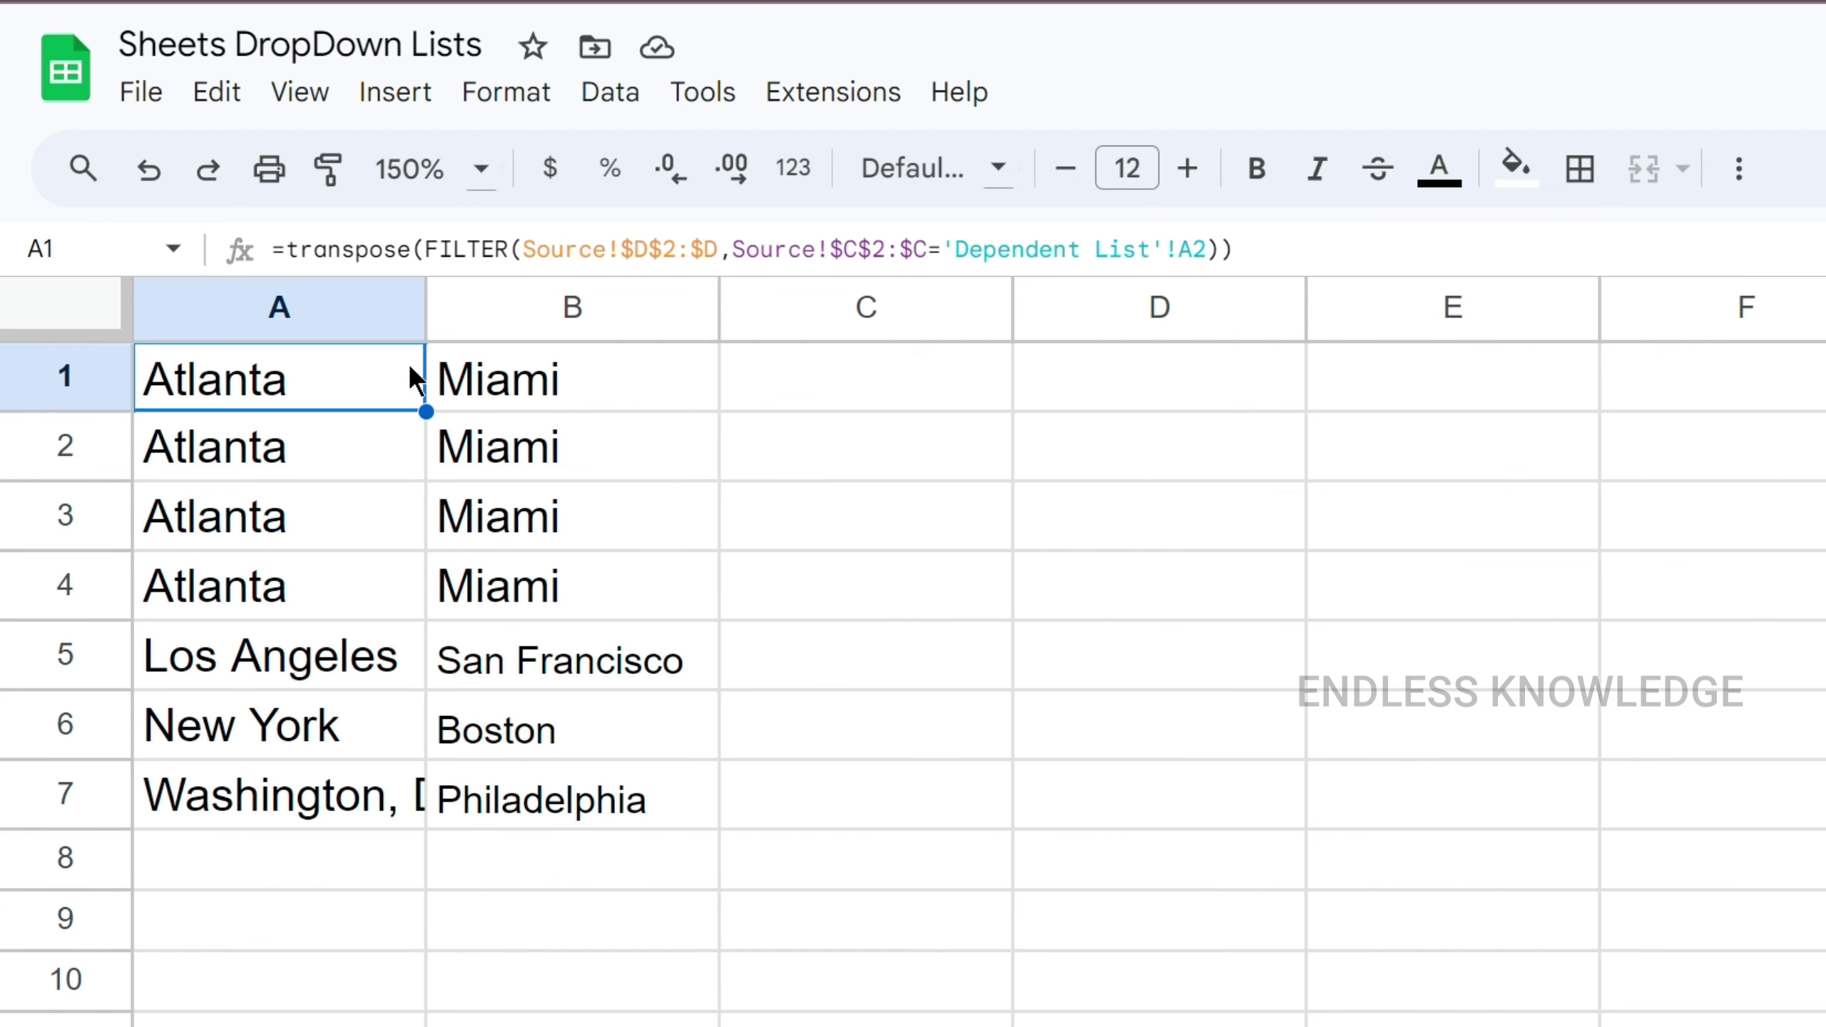
key(ctrl+shift+Page_Up)
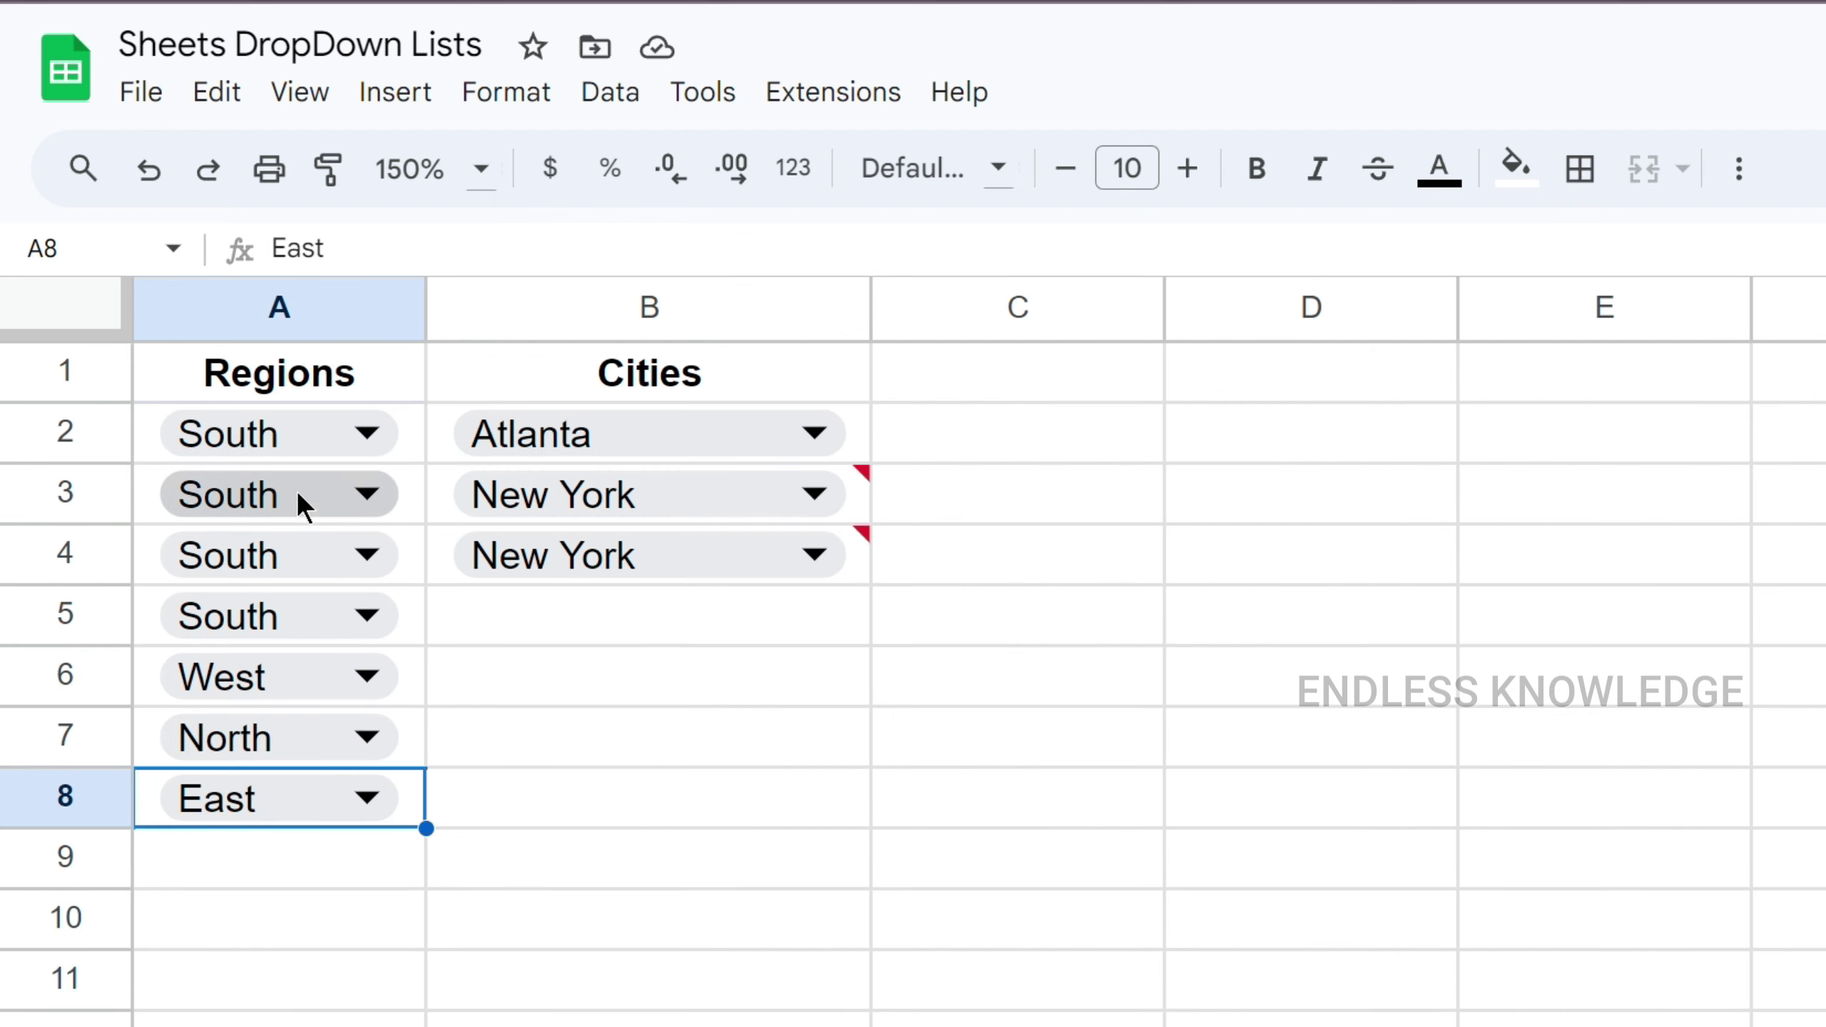
click(338, 496)
click(282, 555)
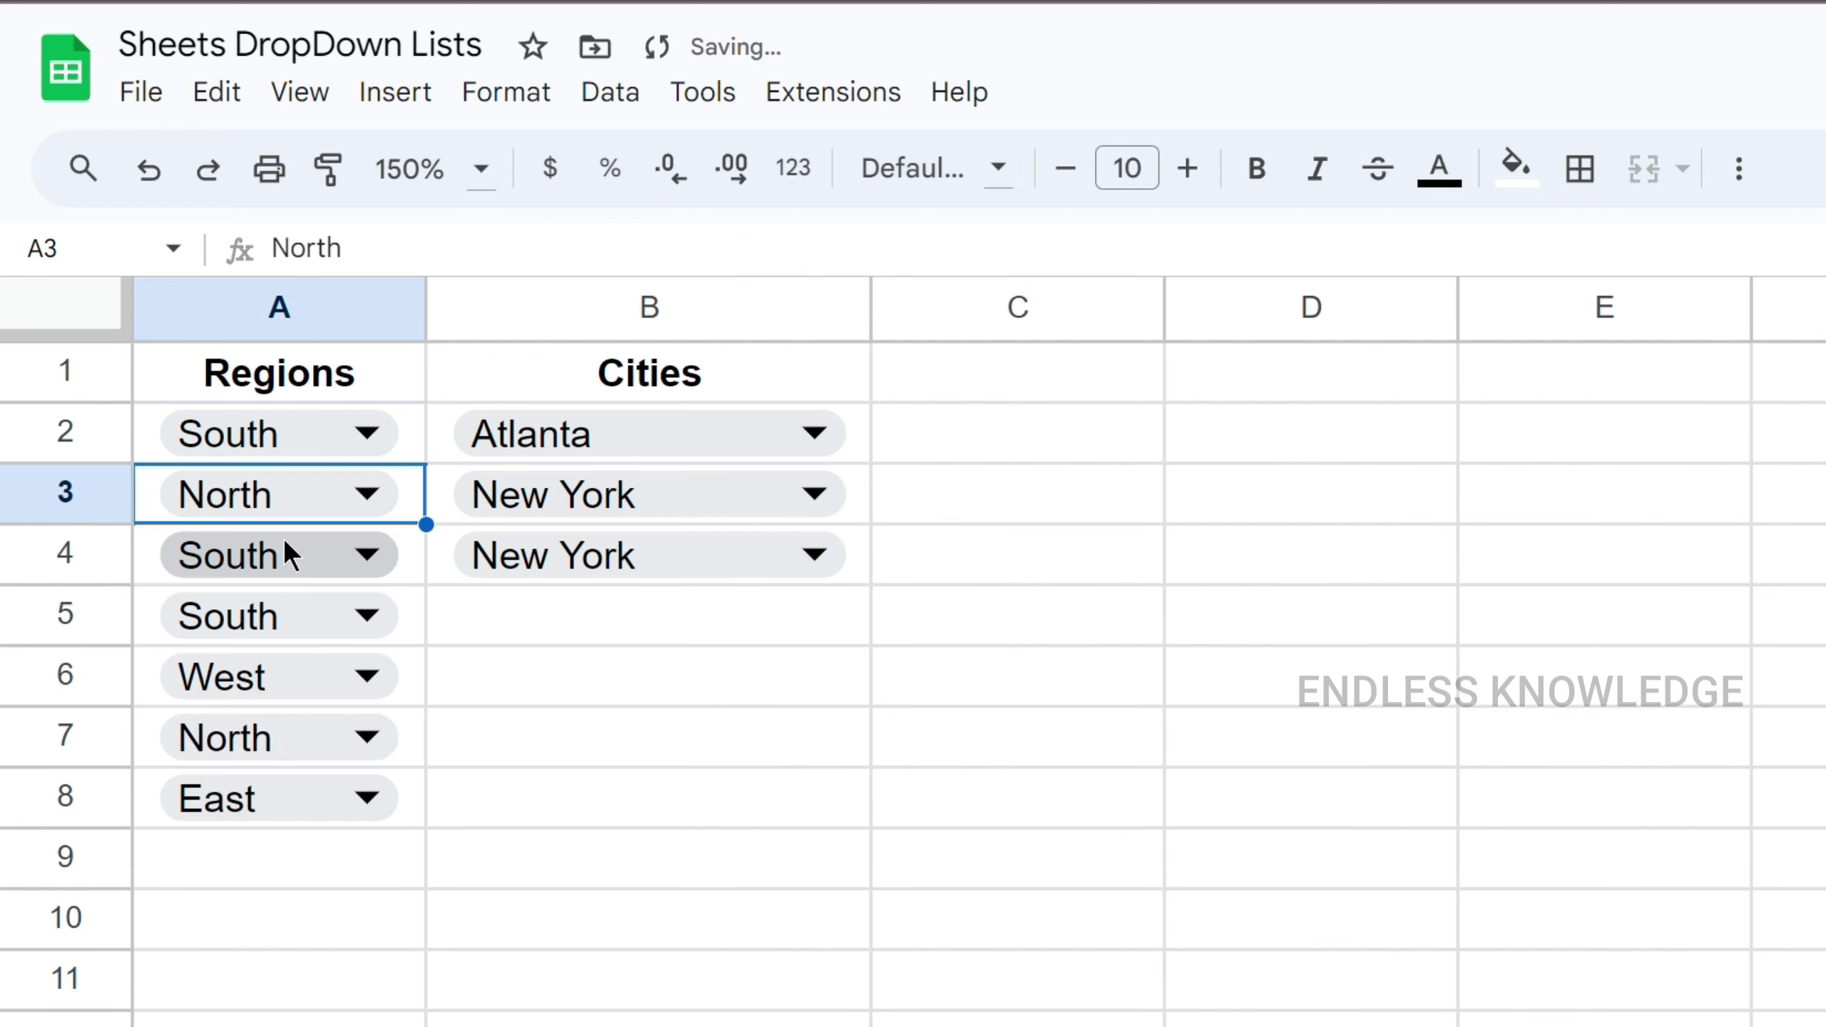
click(285, 552)
click(245, 752)
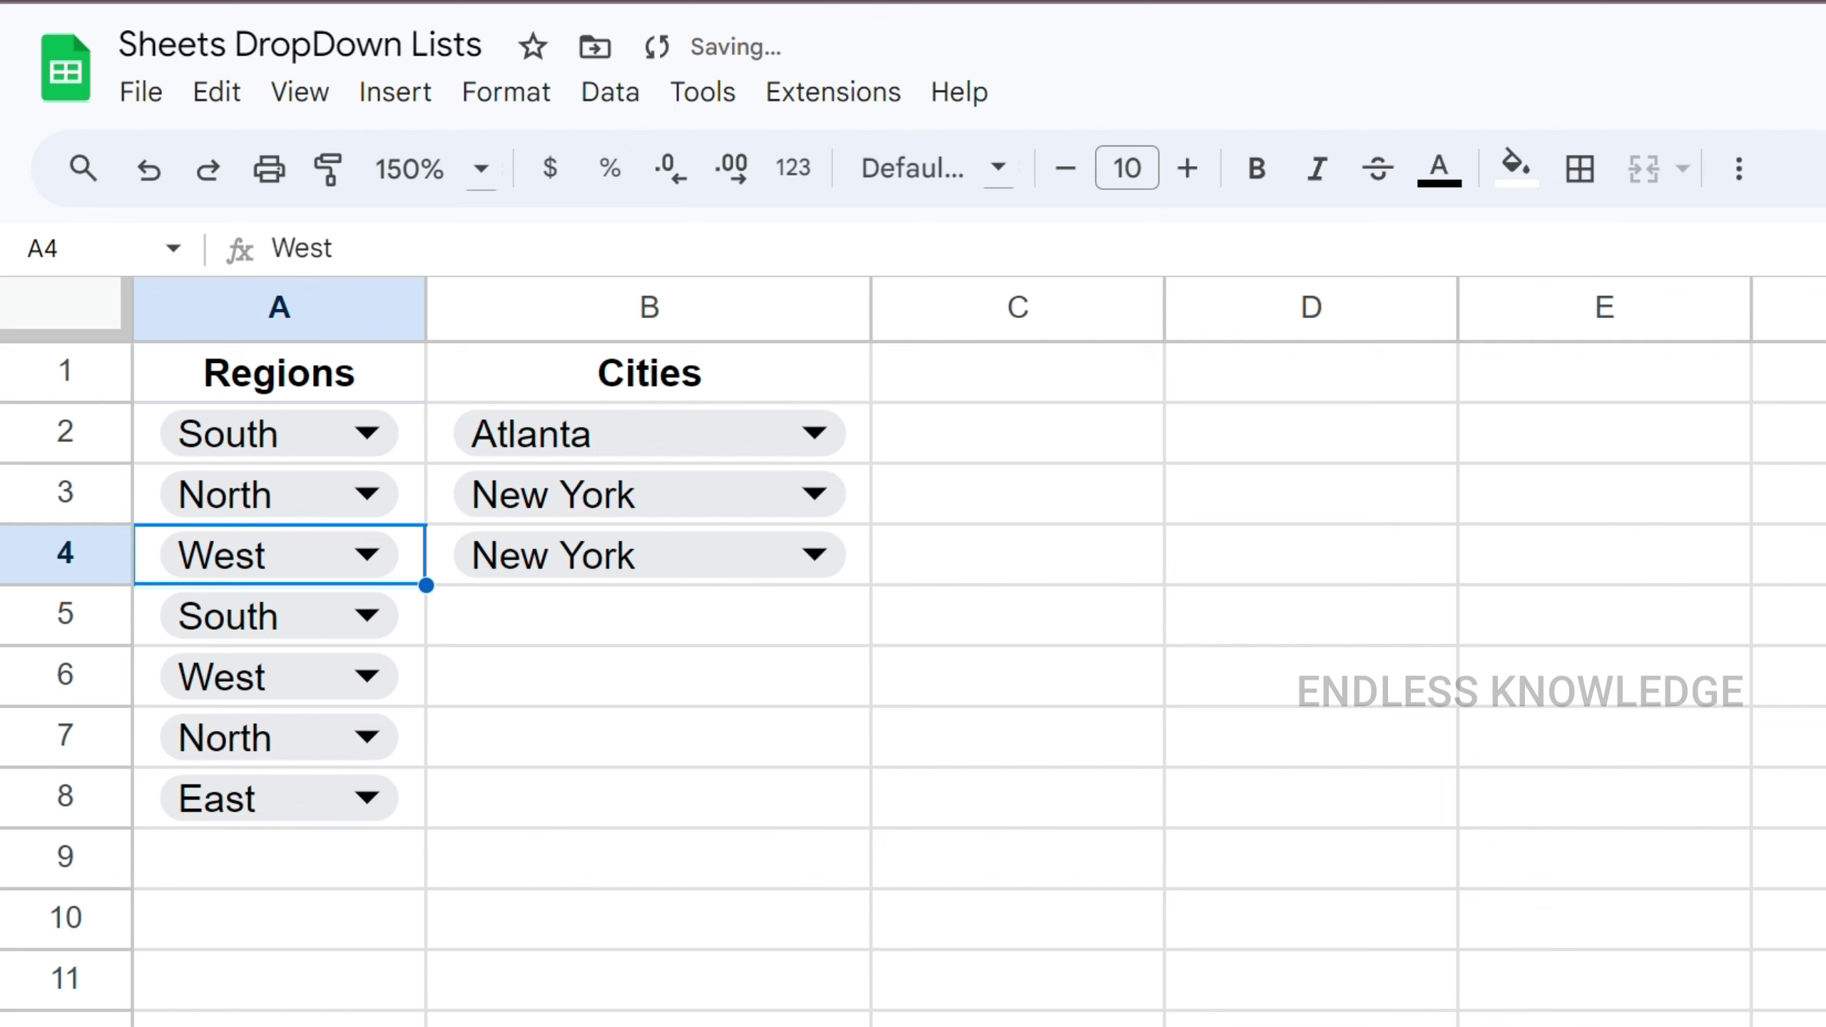
key(ctrl+shift+Page_Down)
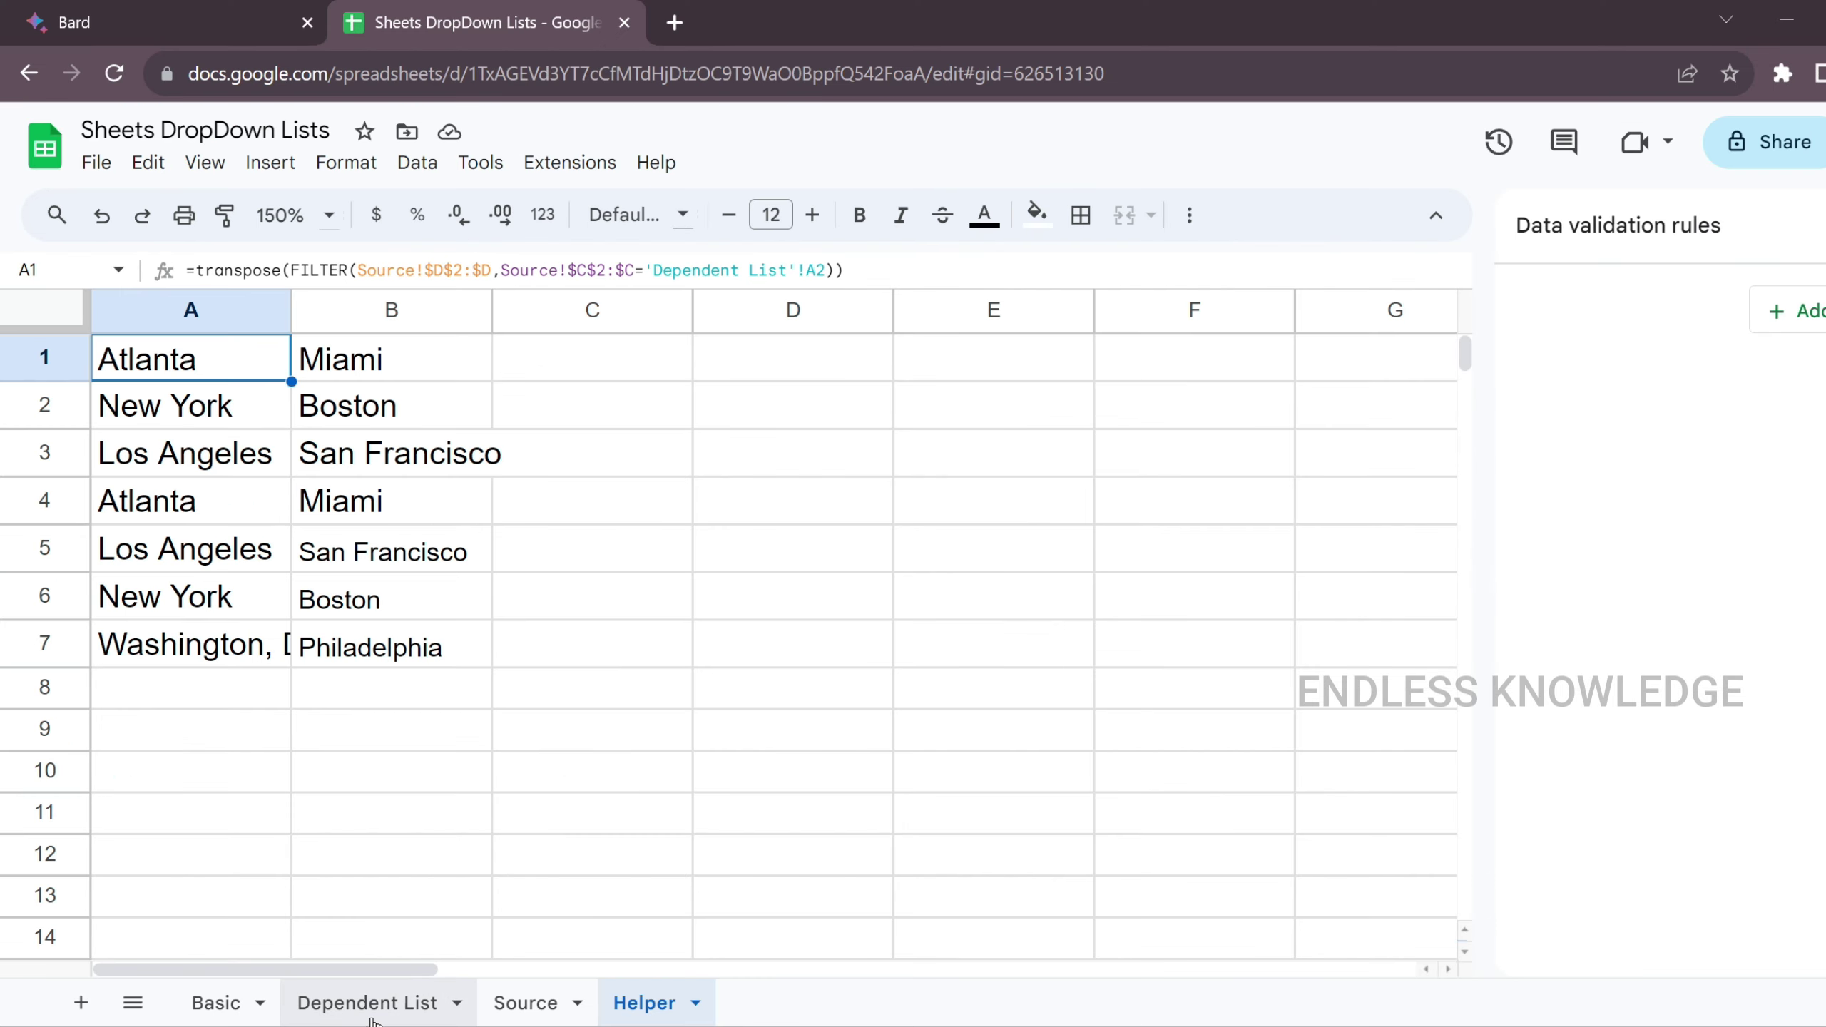
- Change the source range of the city dropdown in B2 to the whole first row of the Helper sheet, Helper!1:1
key(ctrl+shift+Page_Up)
key(ctrl+shift+Page_Up)
click(586, 406)
click(560, 403)
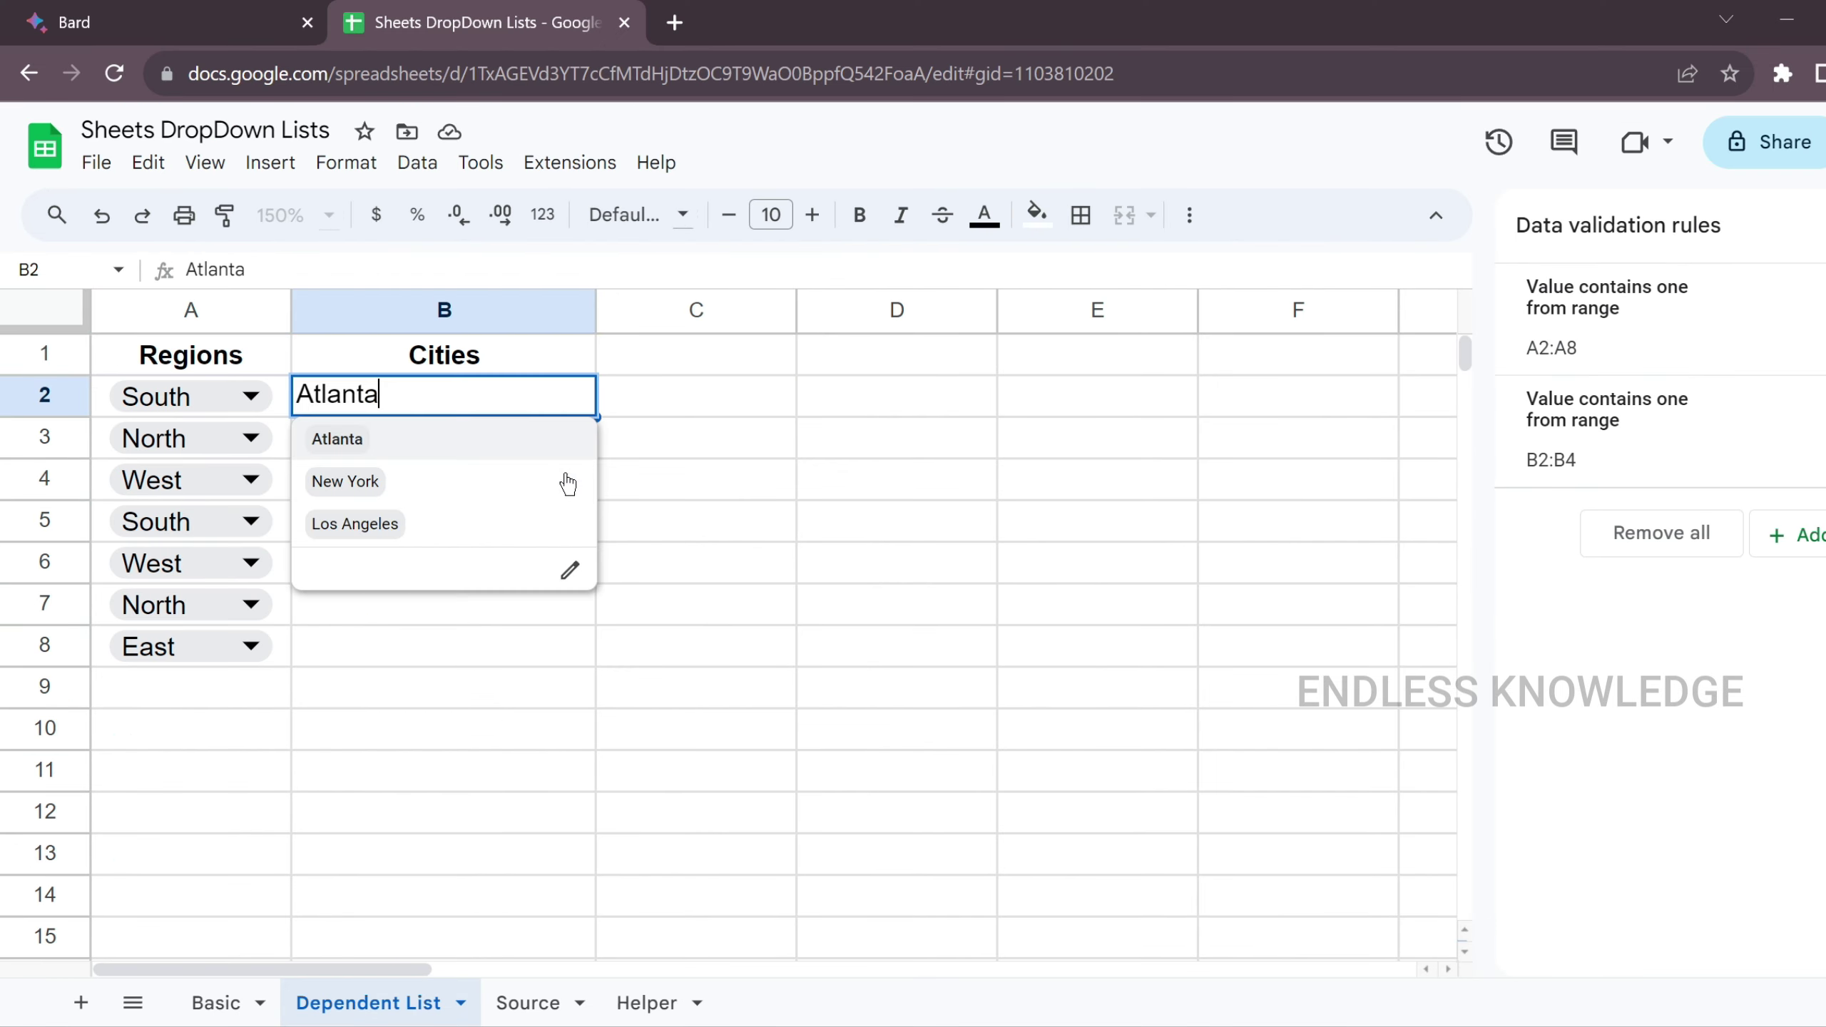
click(569, 576)
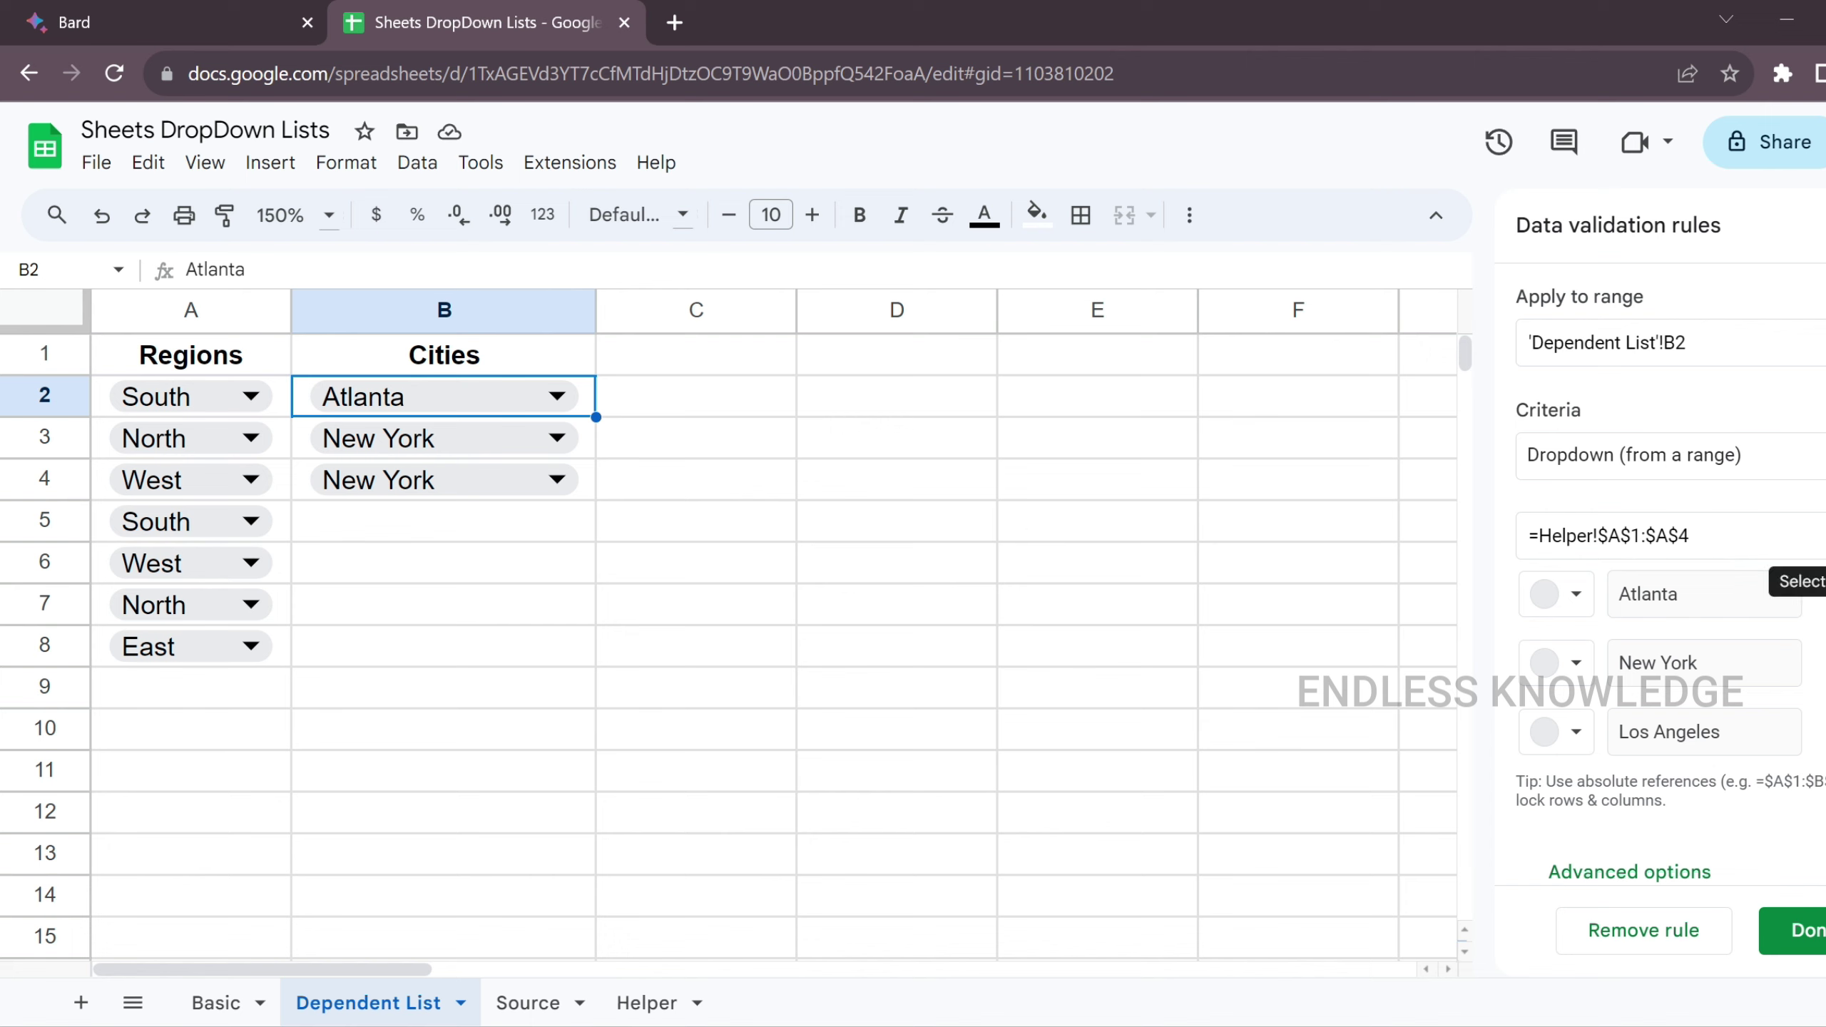
click(1817, 535)
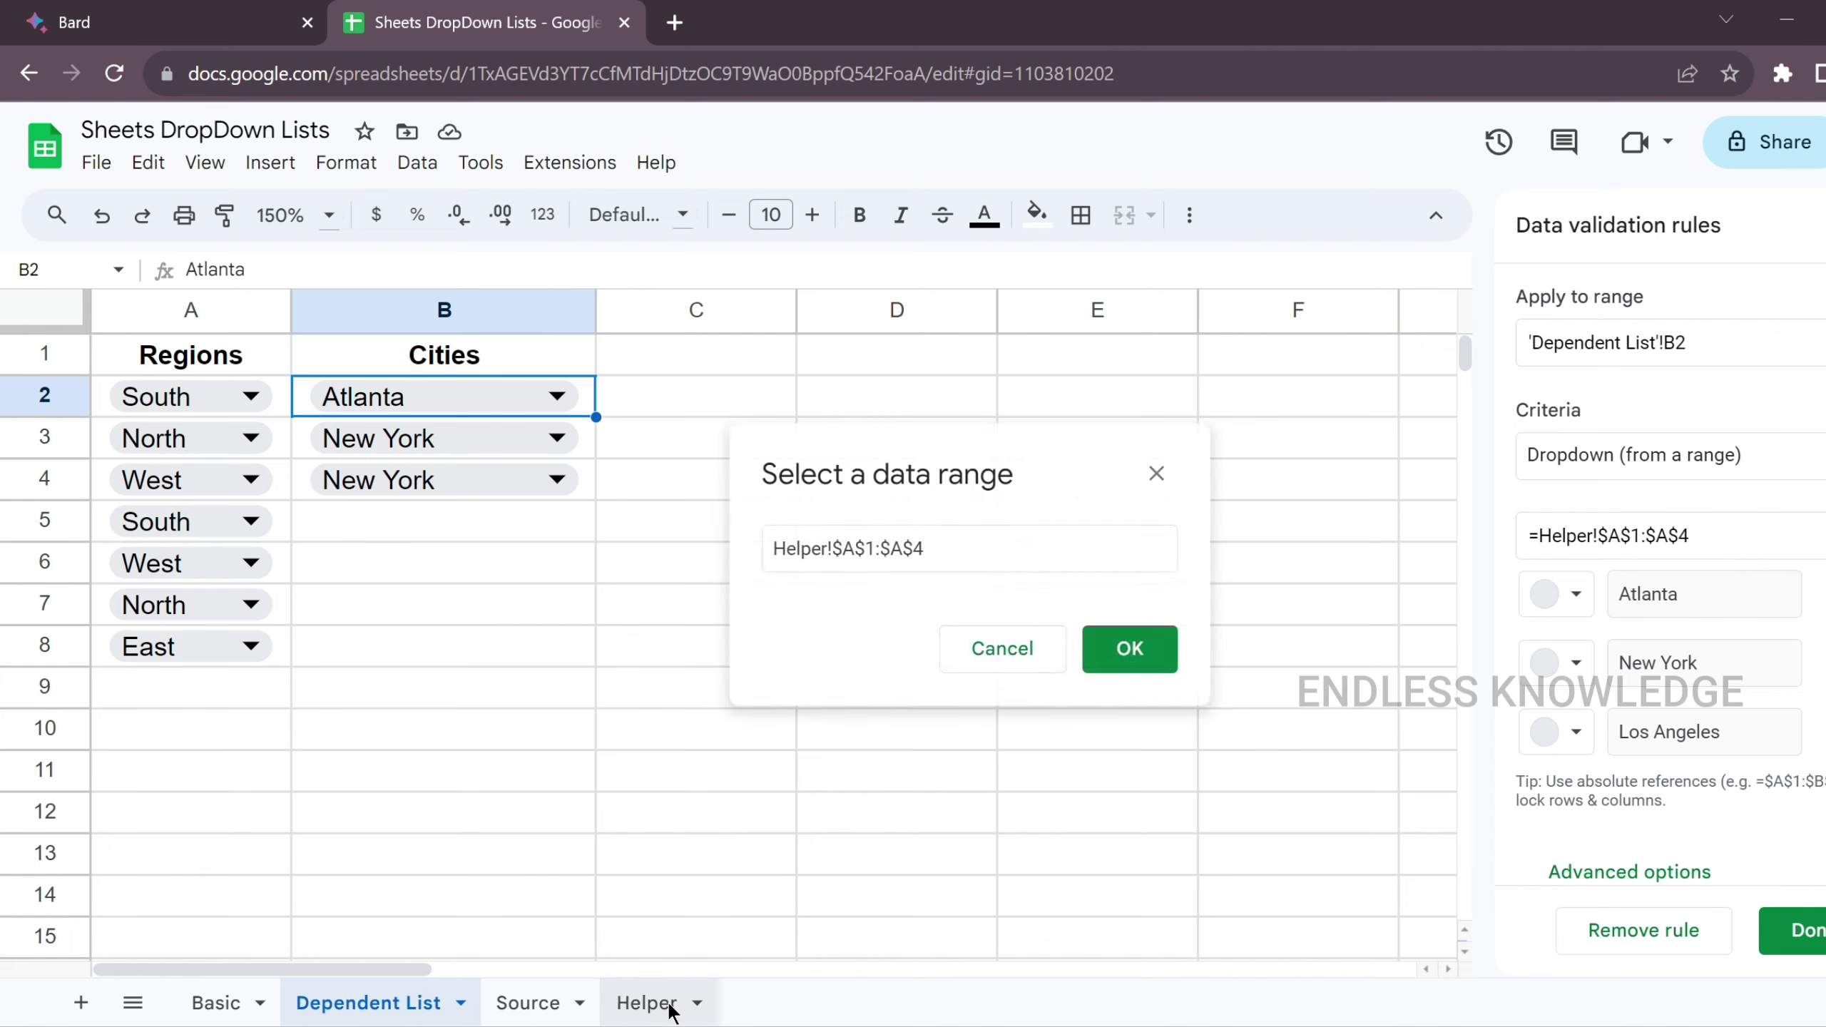
click(647, 1003)
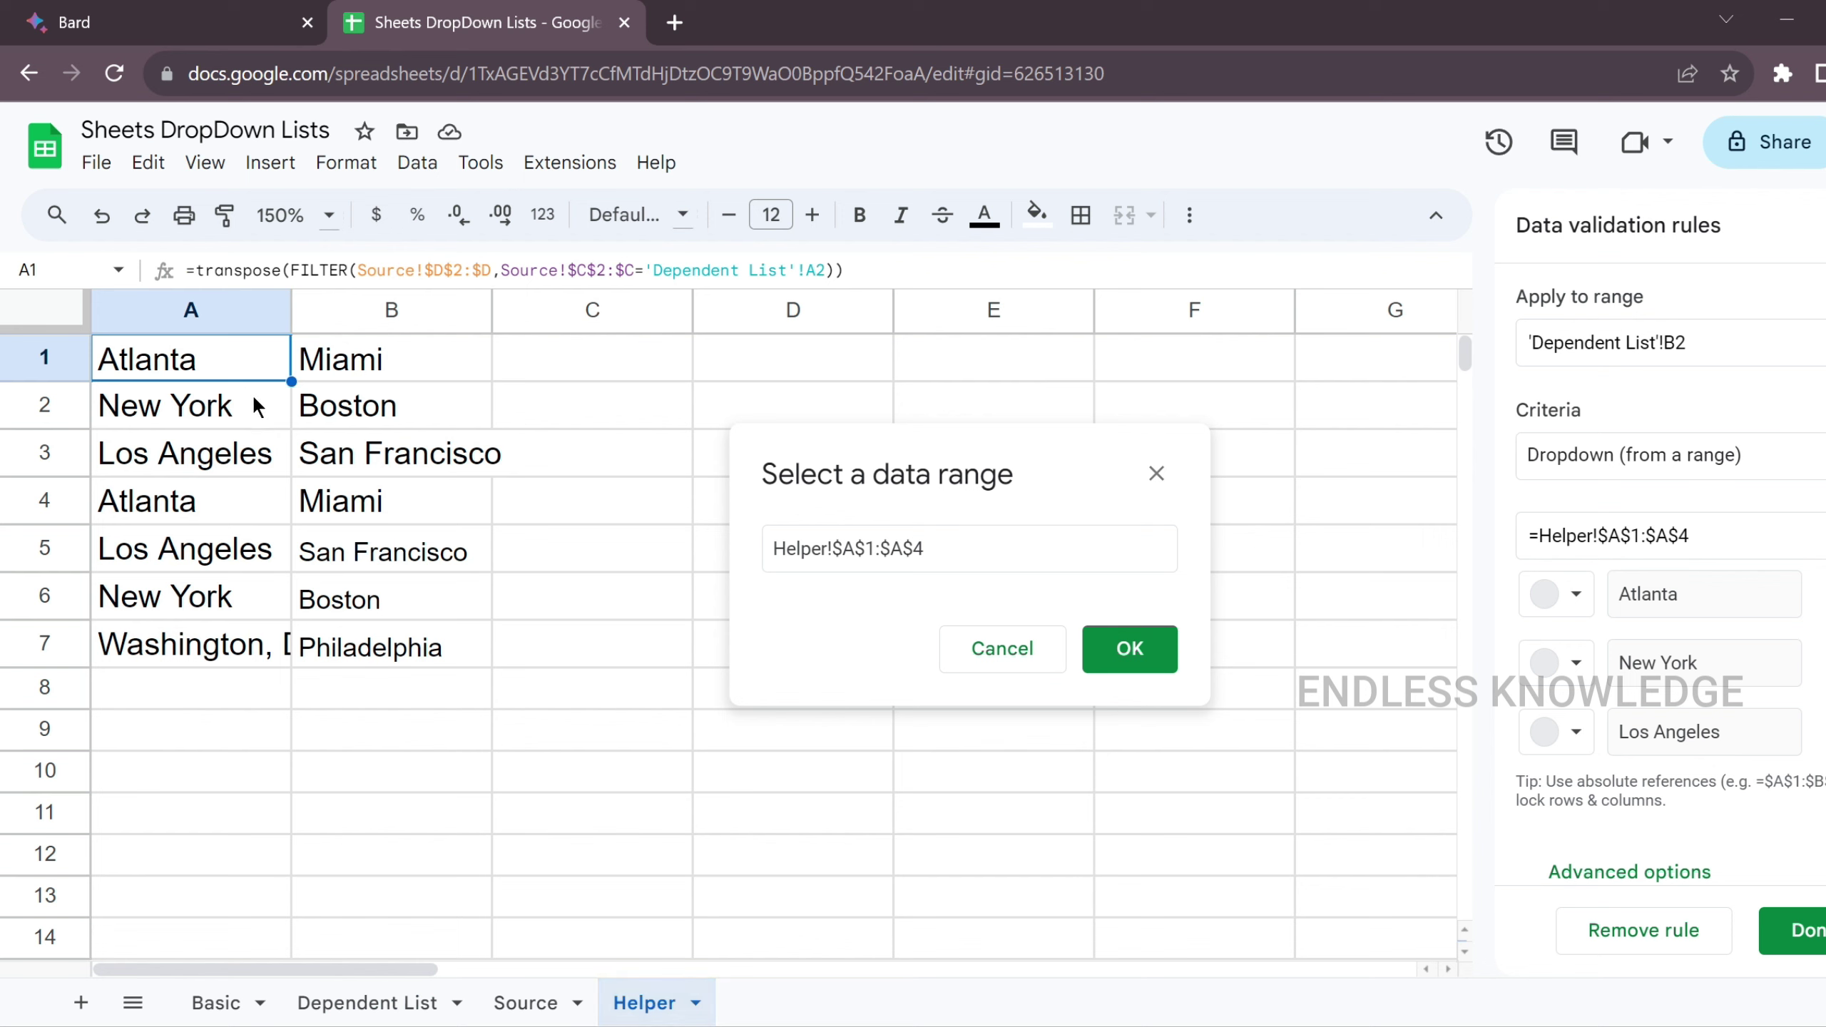
click(44, 358)
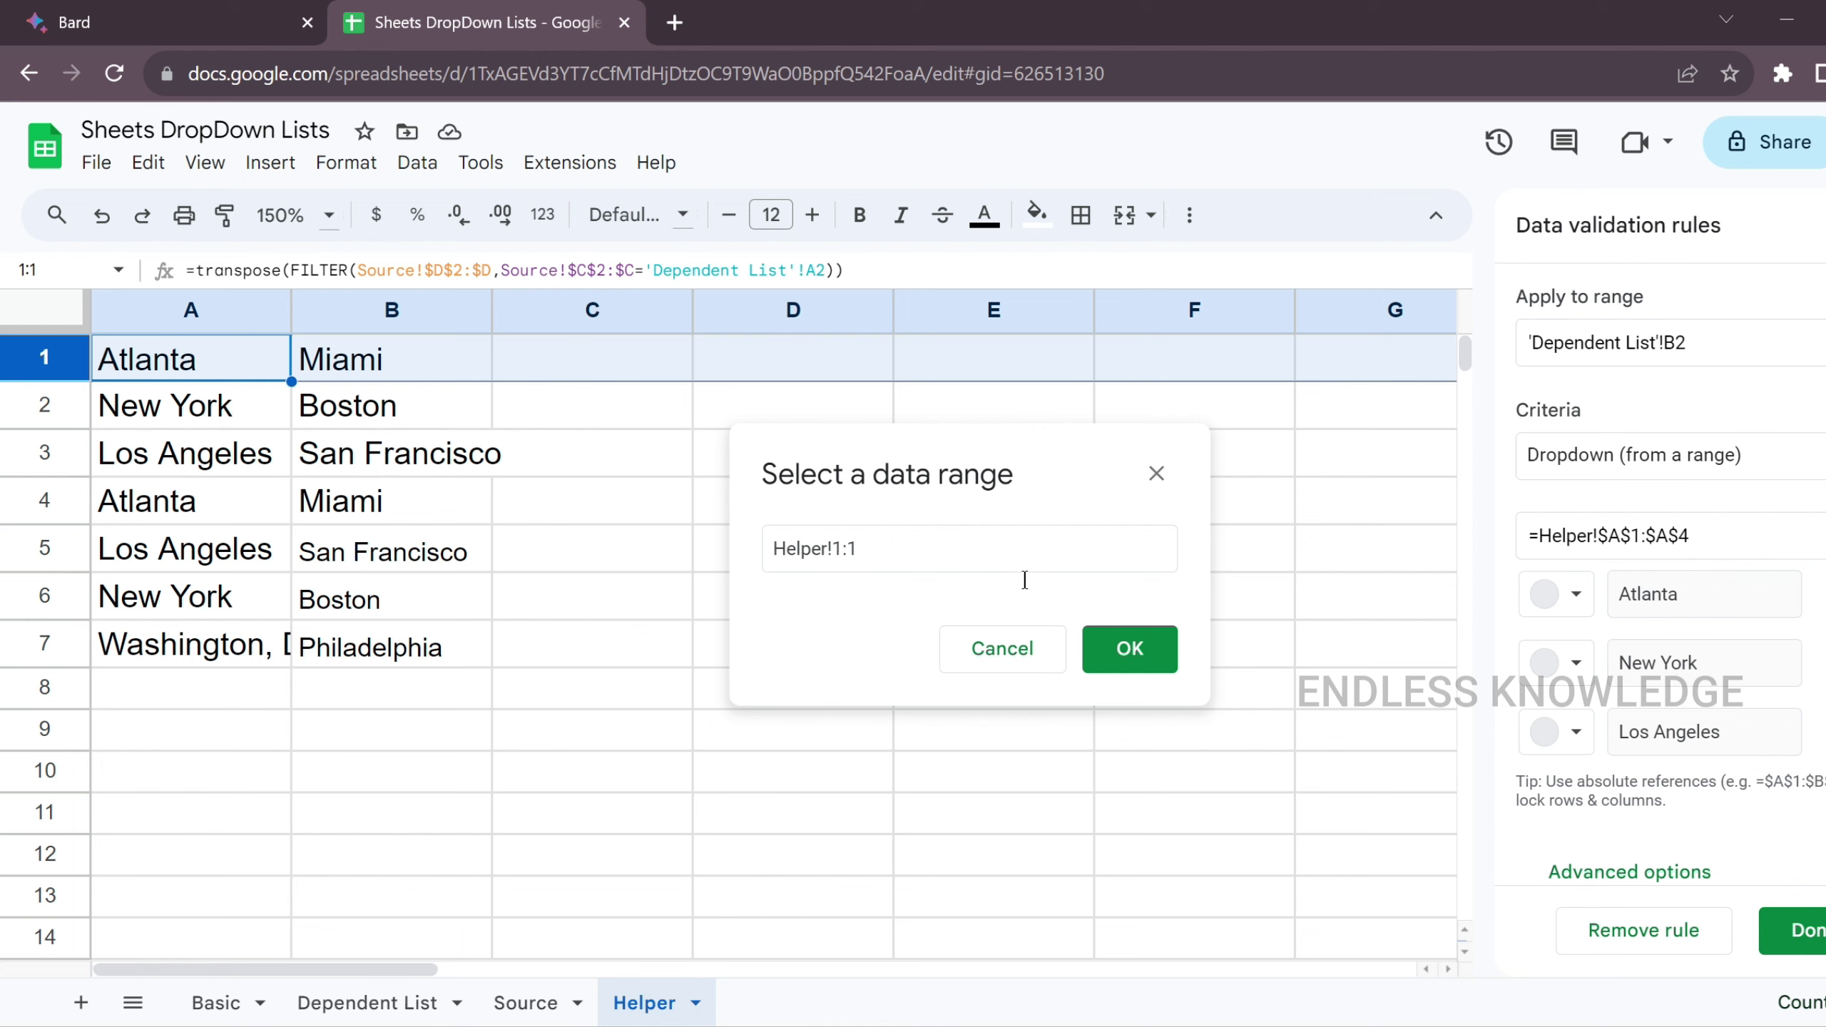
click(1143, 655)
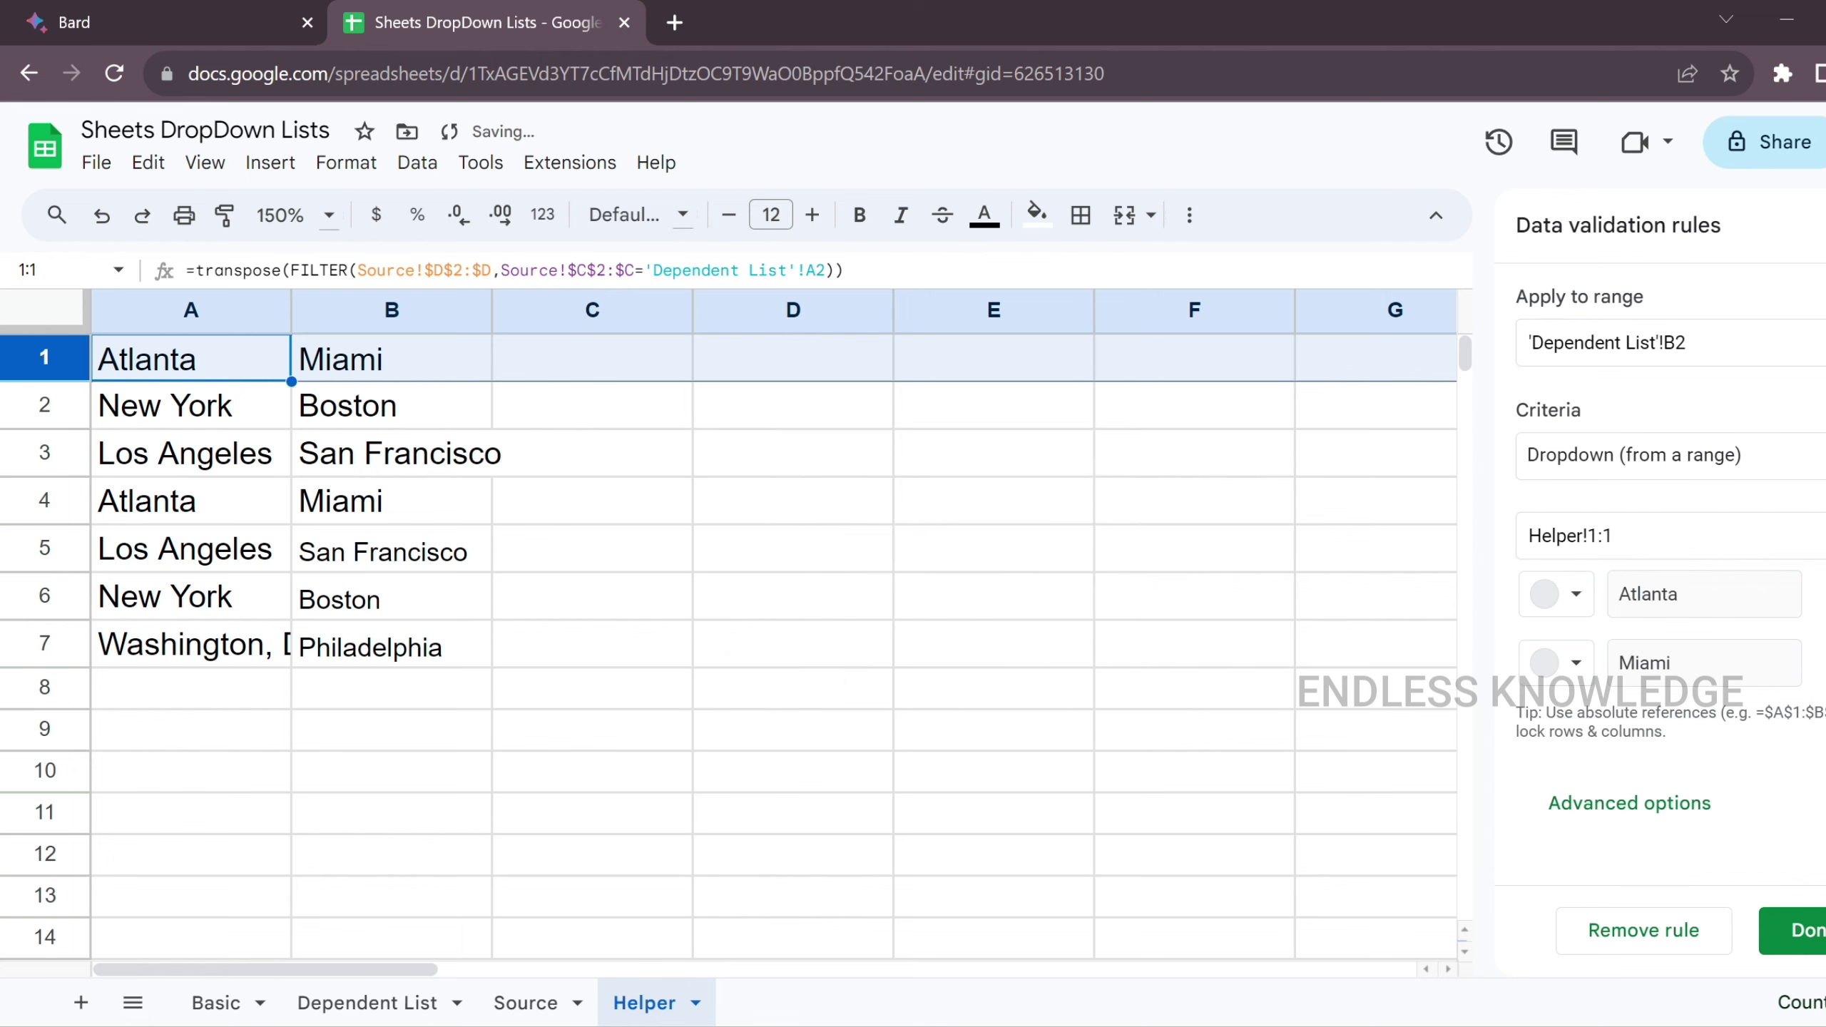
- Fill the city dropdown from B2 down to B8 on the Dependent List sheet and close the validation rules
click(367, 1002)
drag(595, 417, 579, 656)
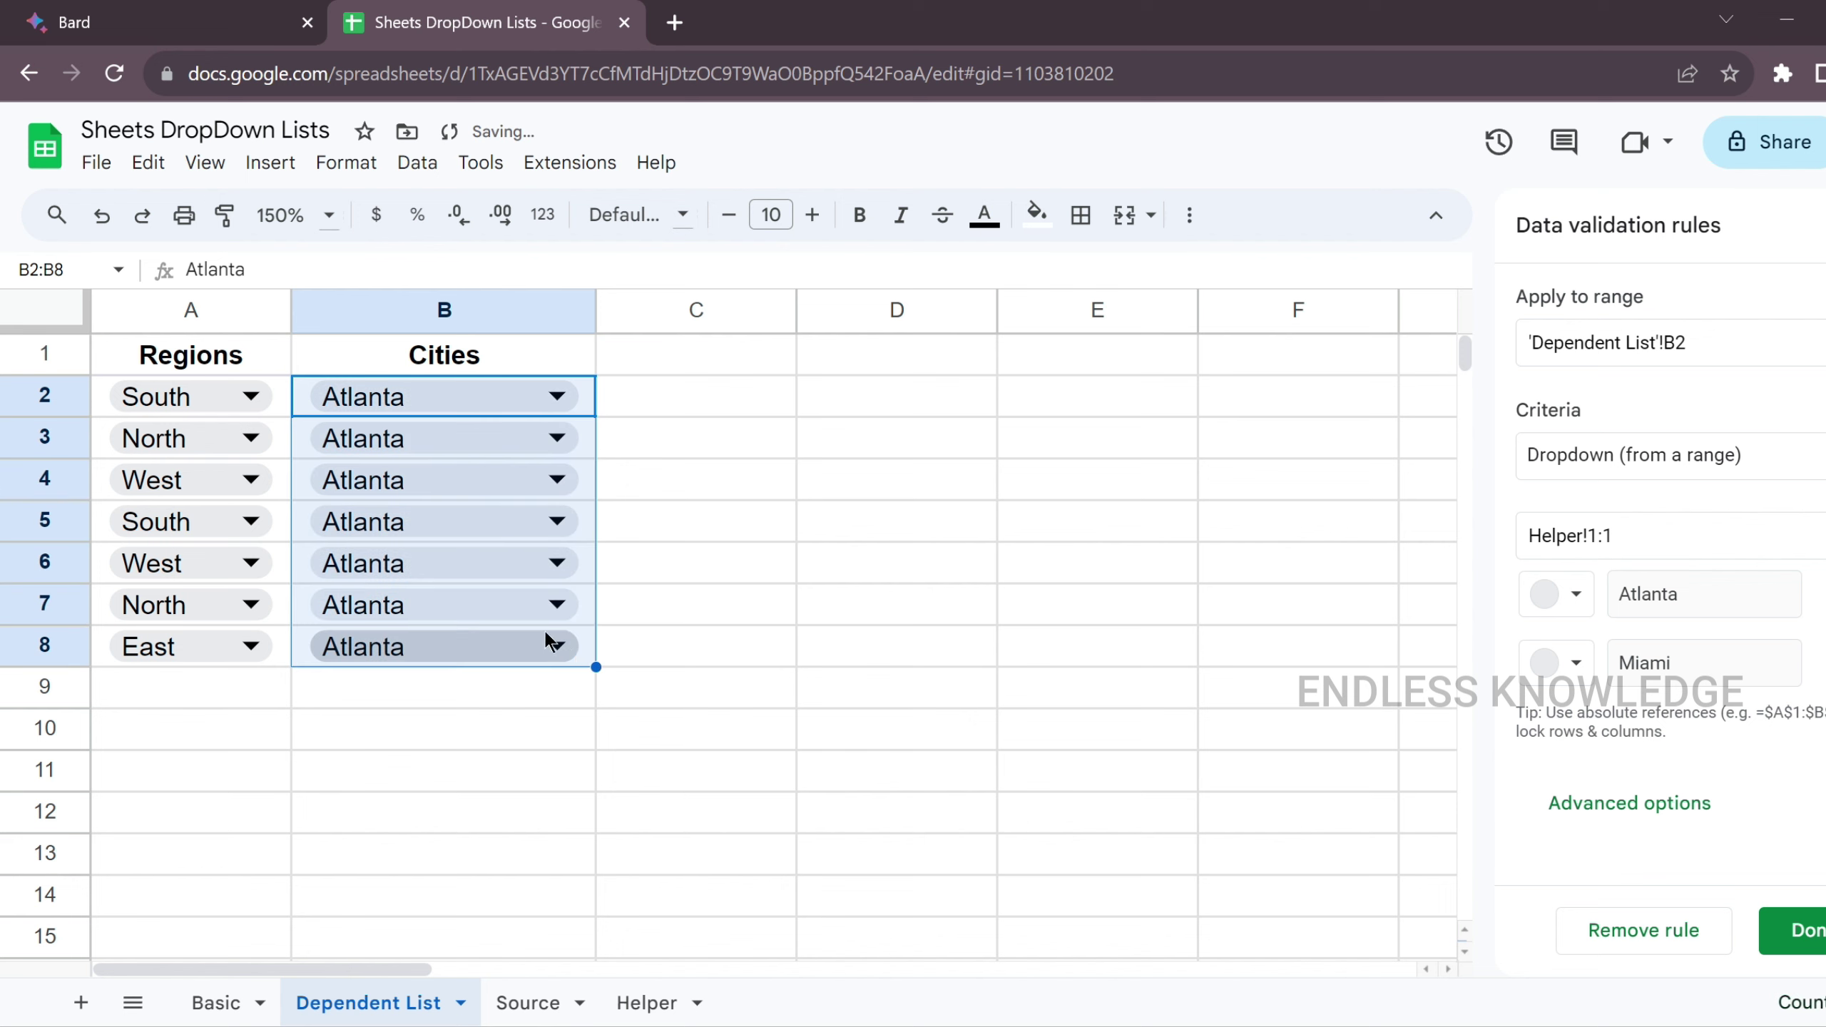
key(Escape)
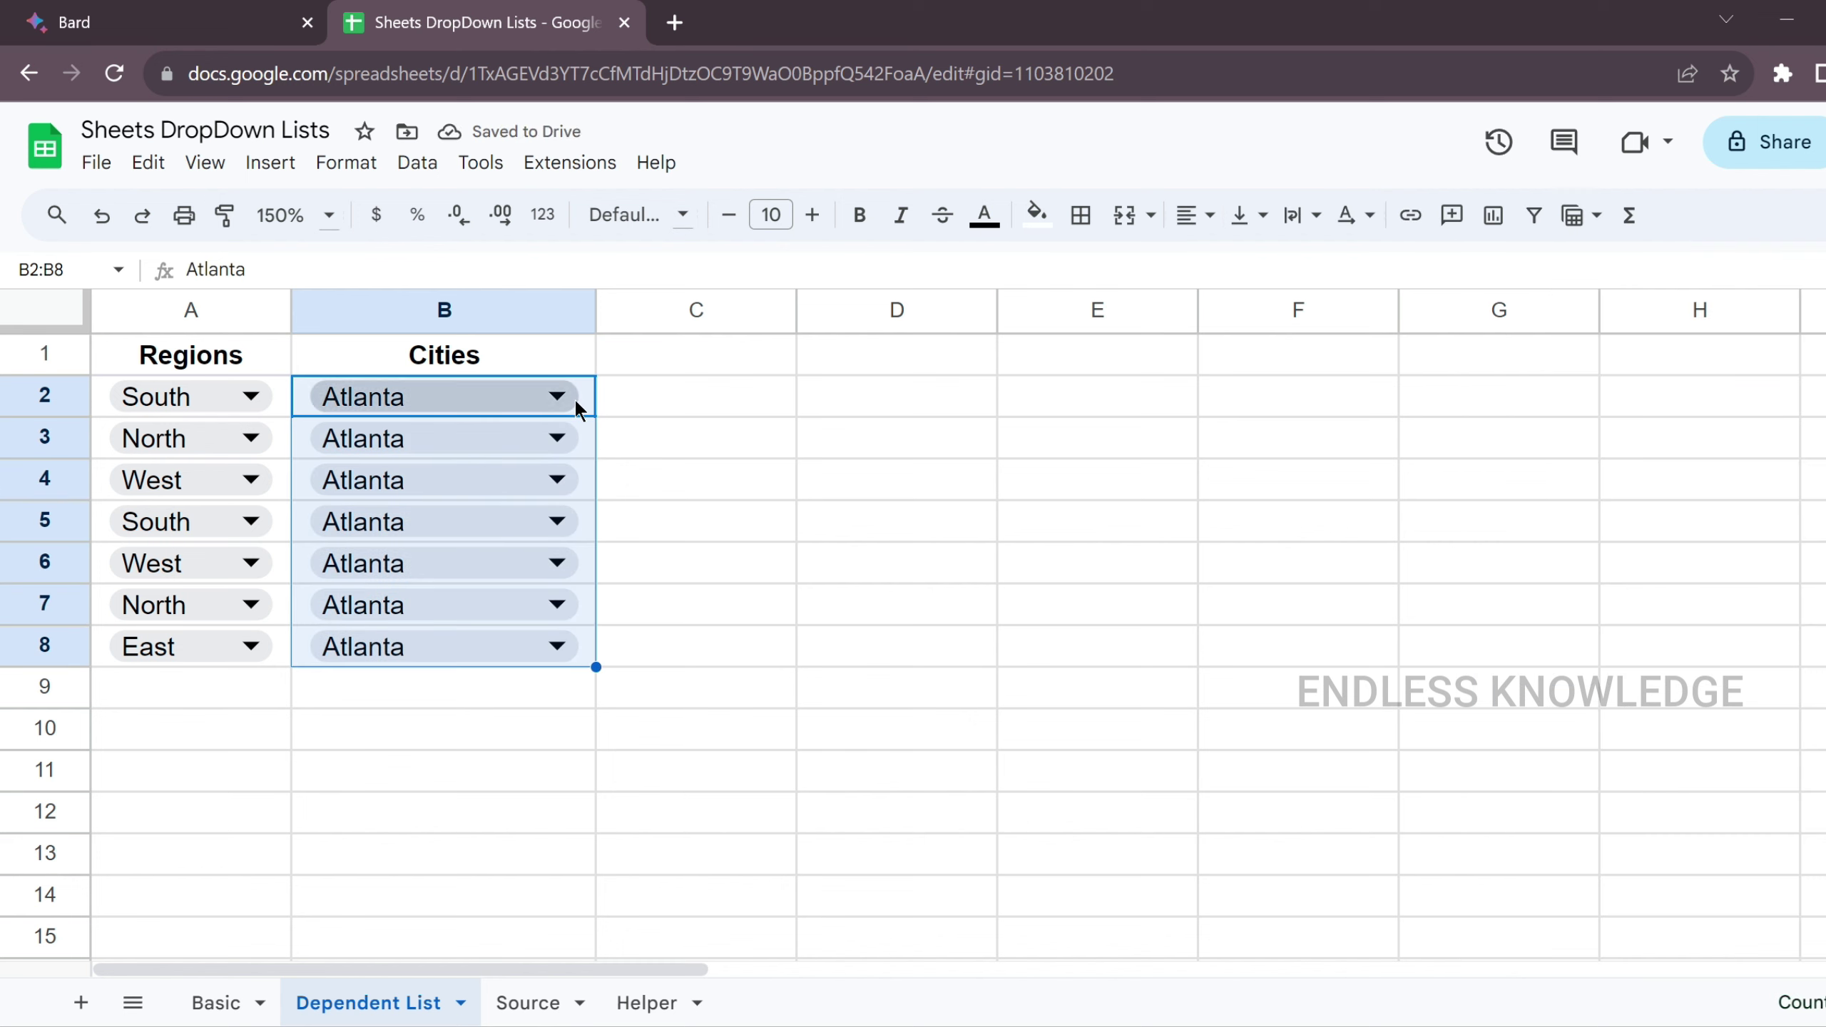
- Remove the dollar signs from the source range =Helper!$1:$1 in B2's dropdown rule, and fill the dropdown down to B8 again
click(574, 397)
click(573, 525)
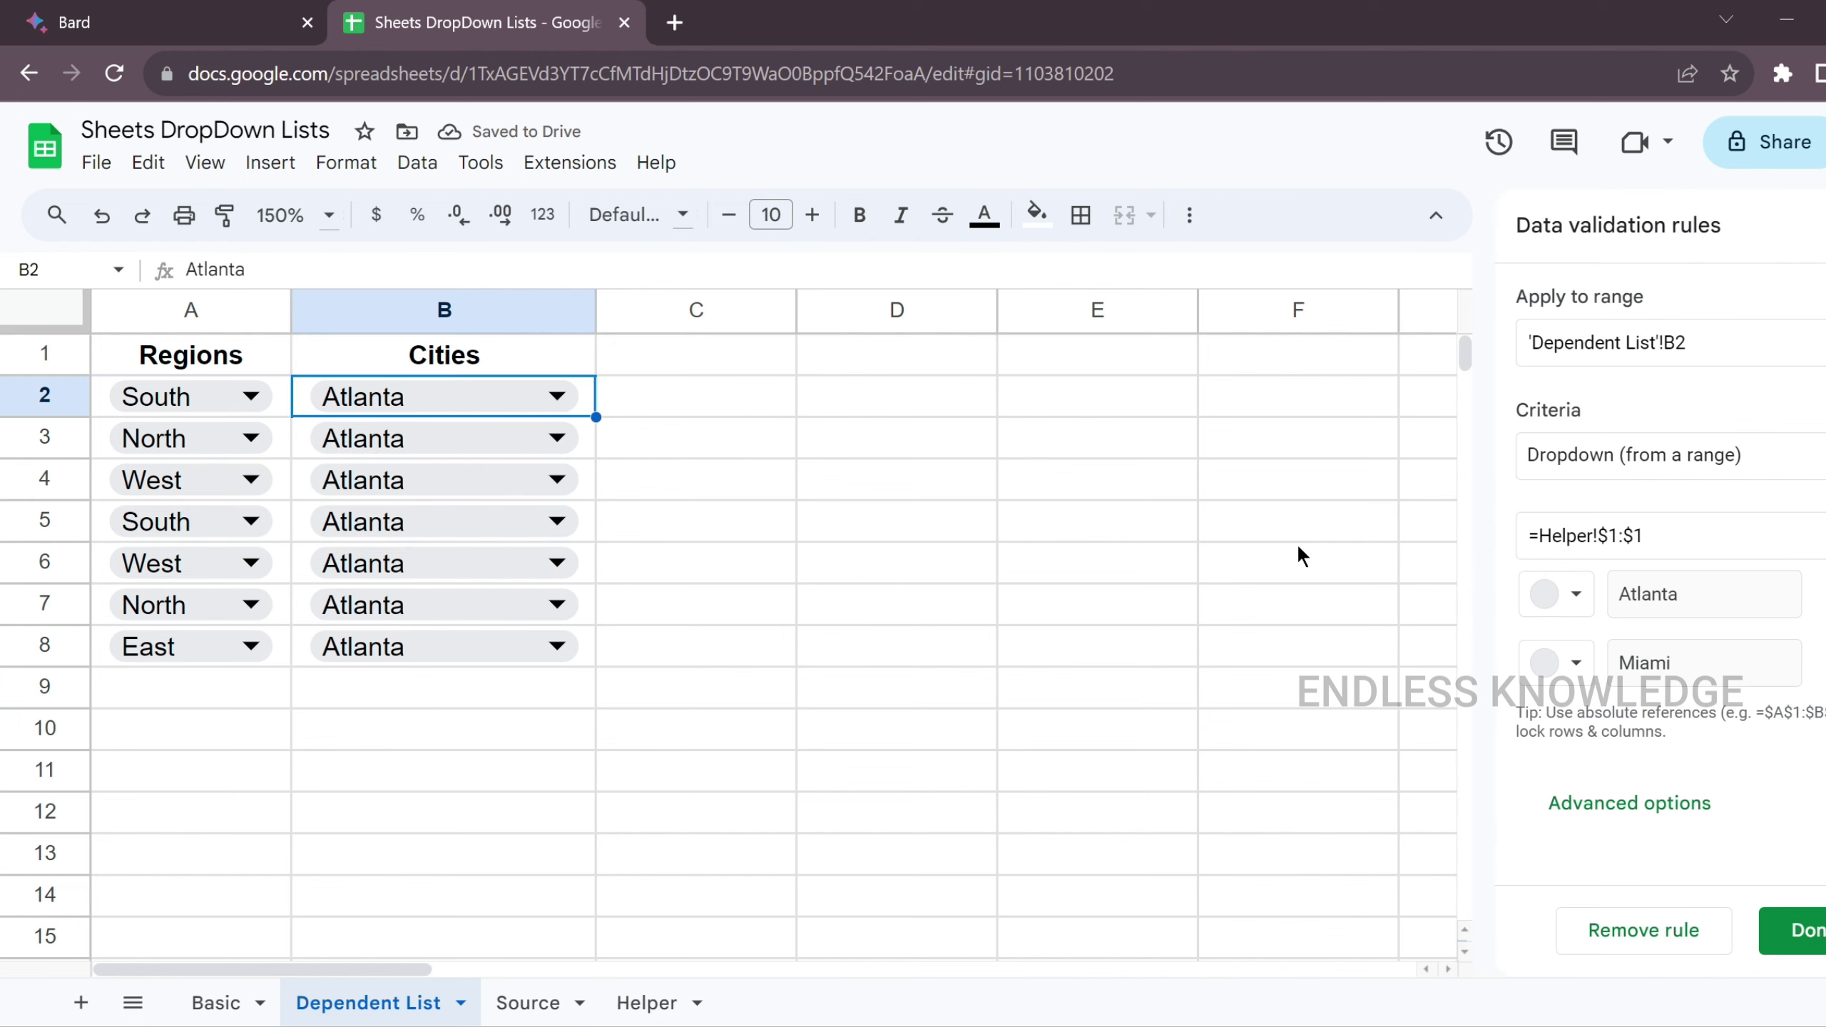
click(1633, 536)
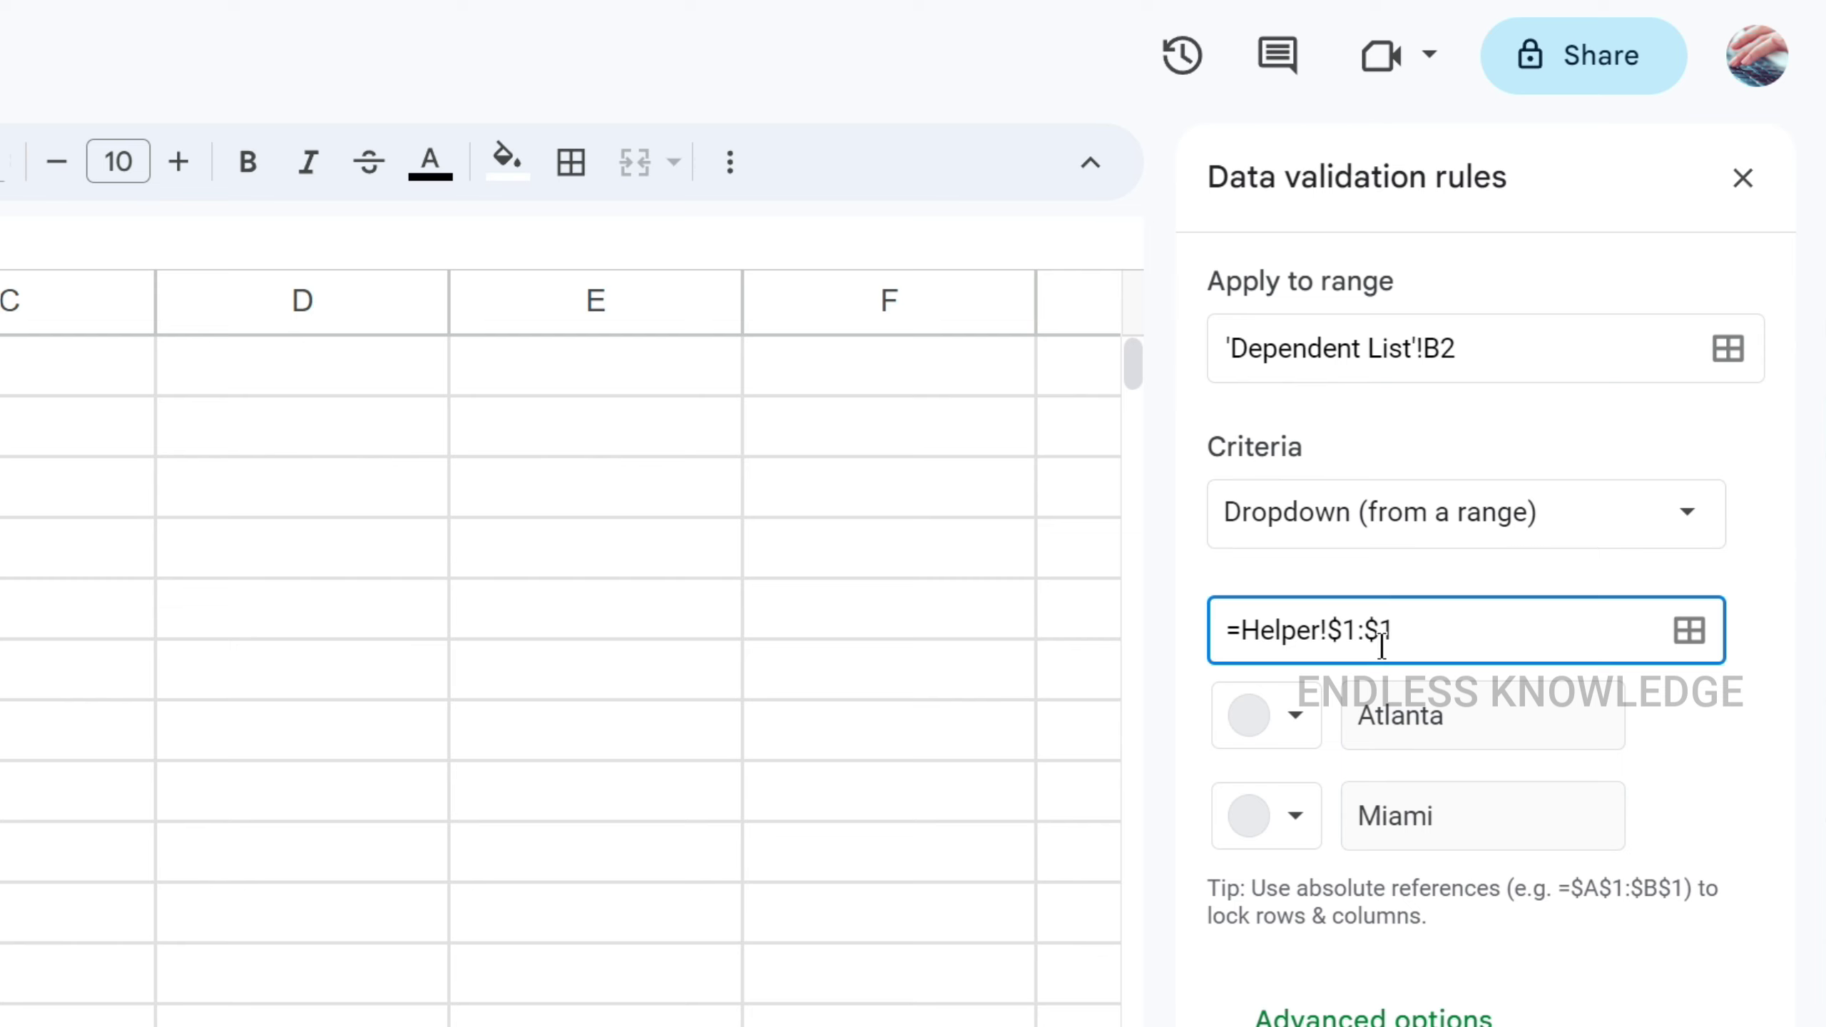
click(1380, 644)
key(BackSpace)
key(BackSpace)
key(Return)
click(859, 754)
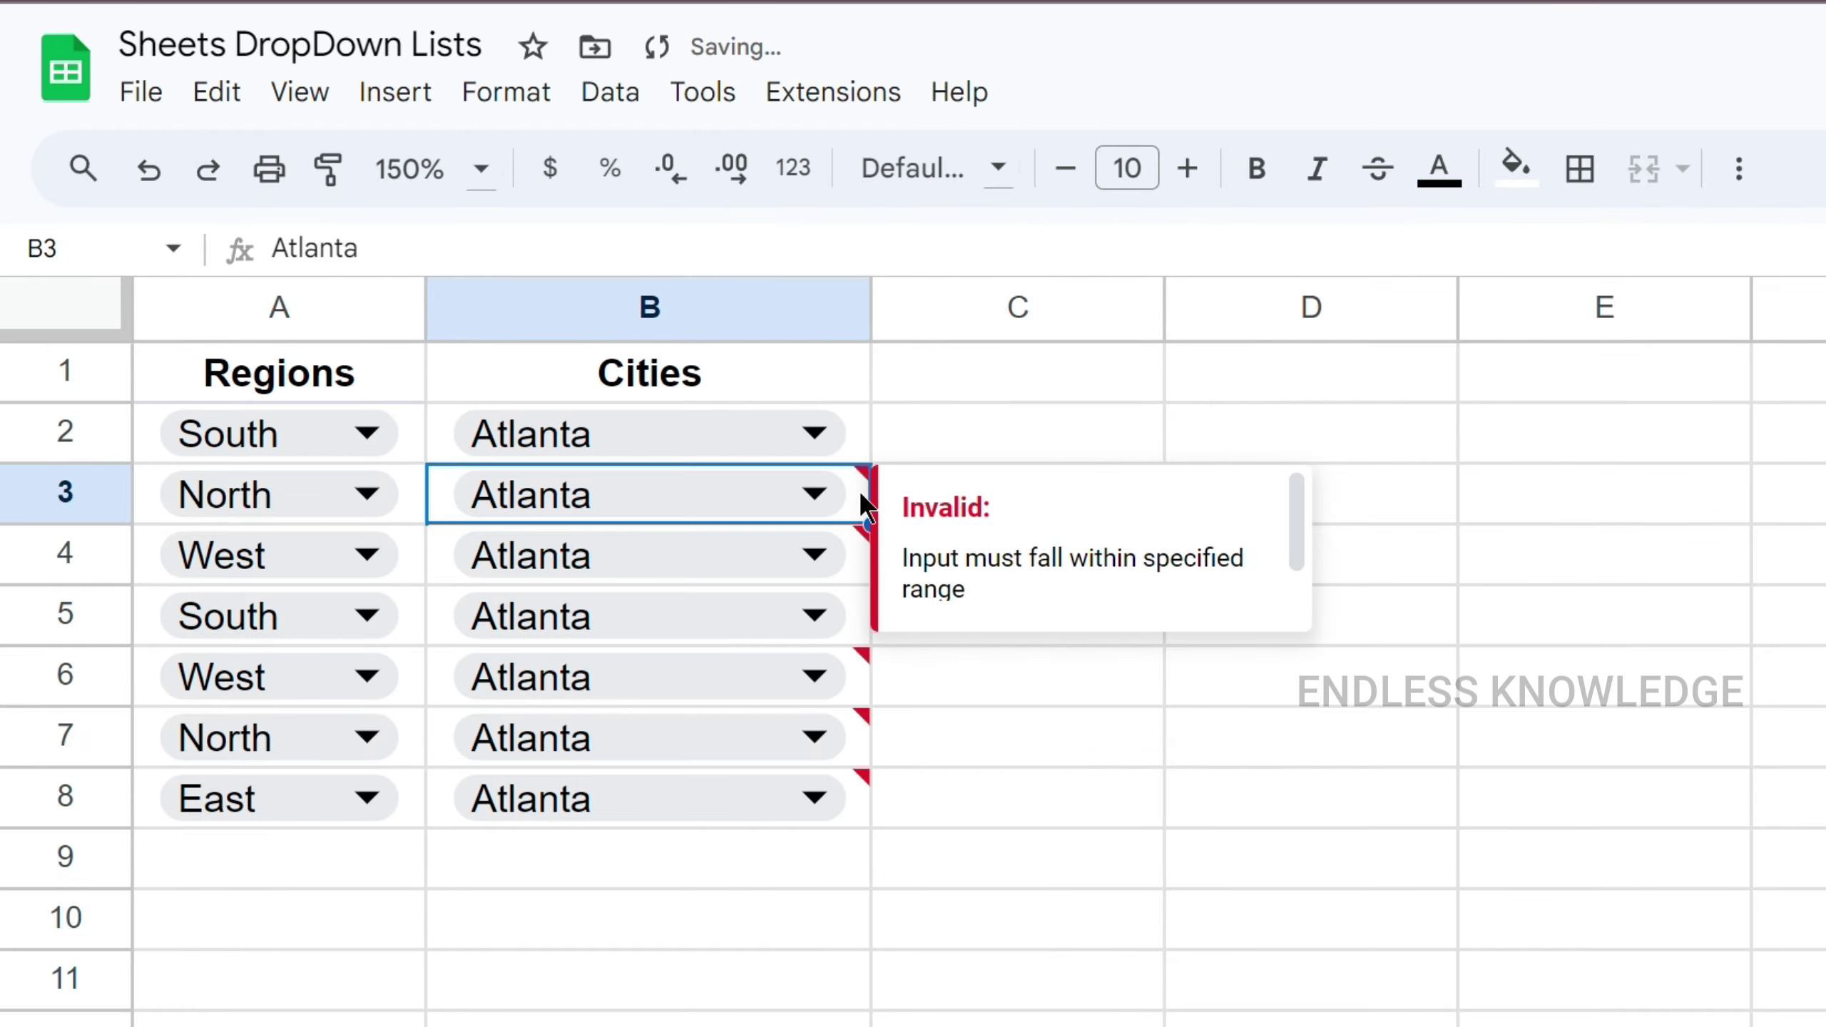
- Set the city in B3 to New York, and check the options offered in B4 and the validation rule of B3
click(620, 492)
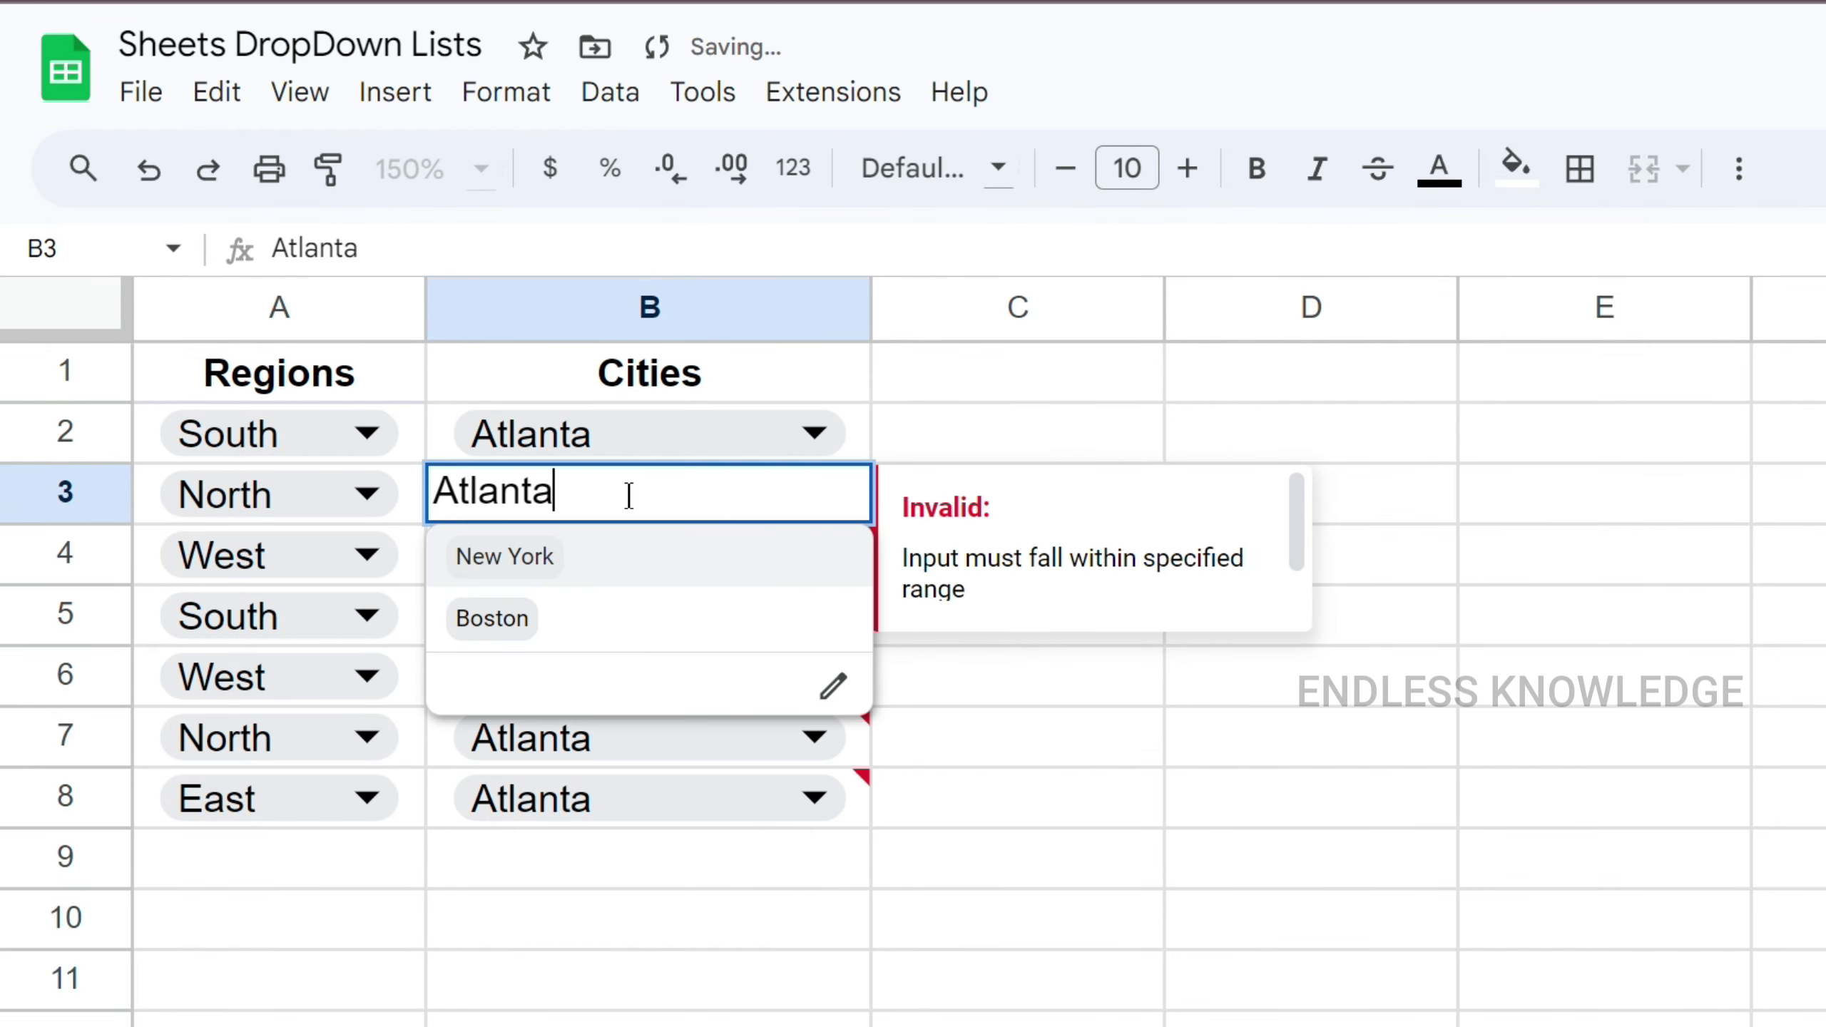
click(597, 566)
click(619, 575)
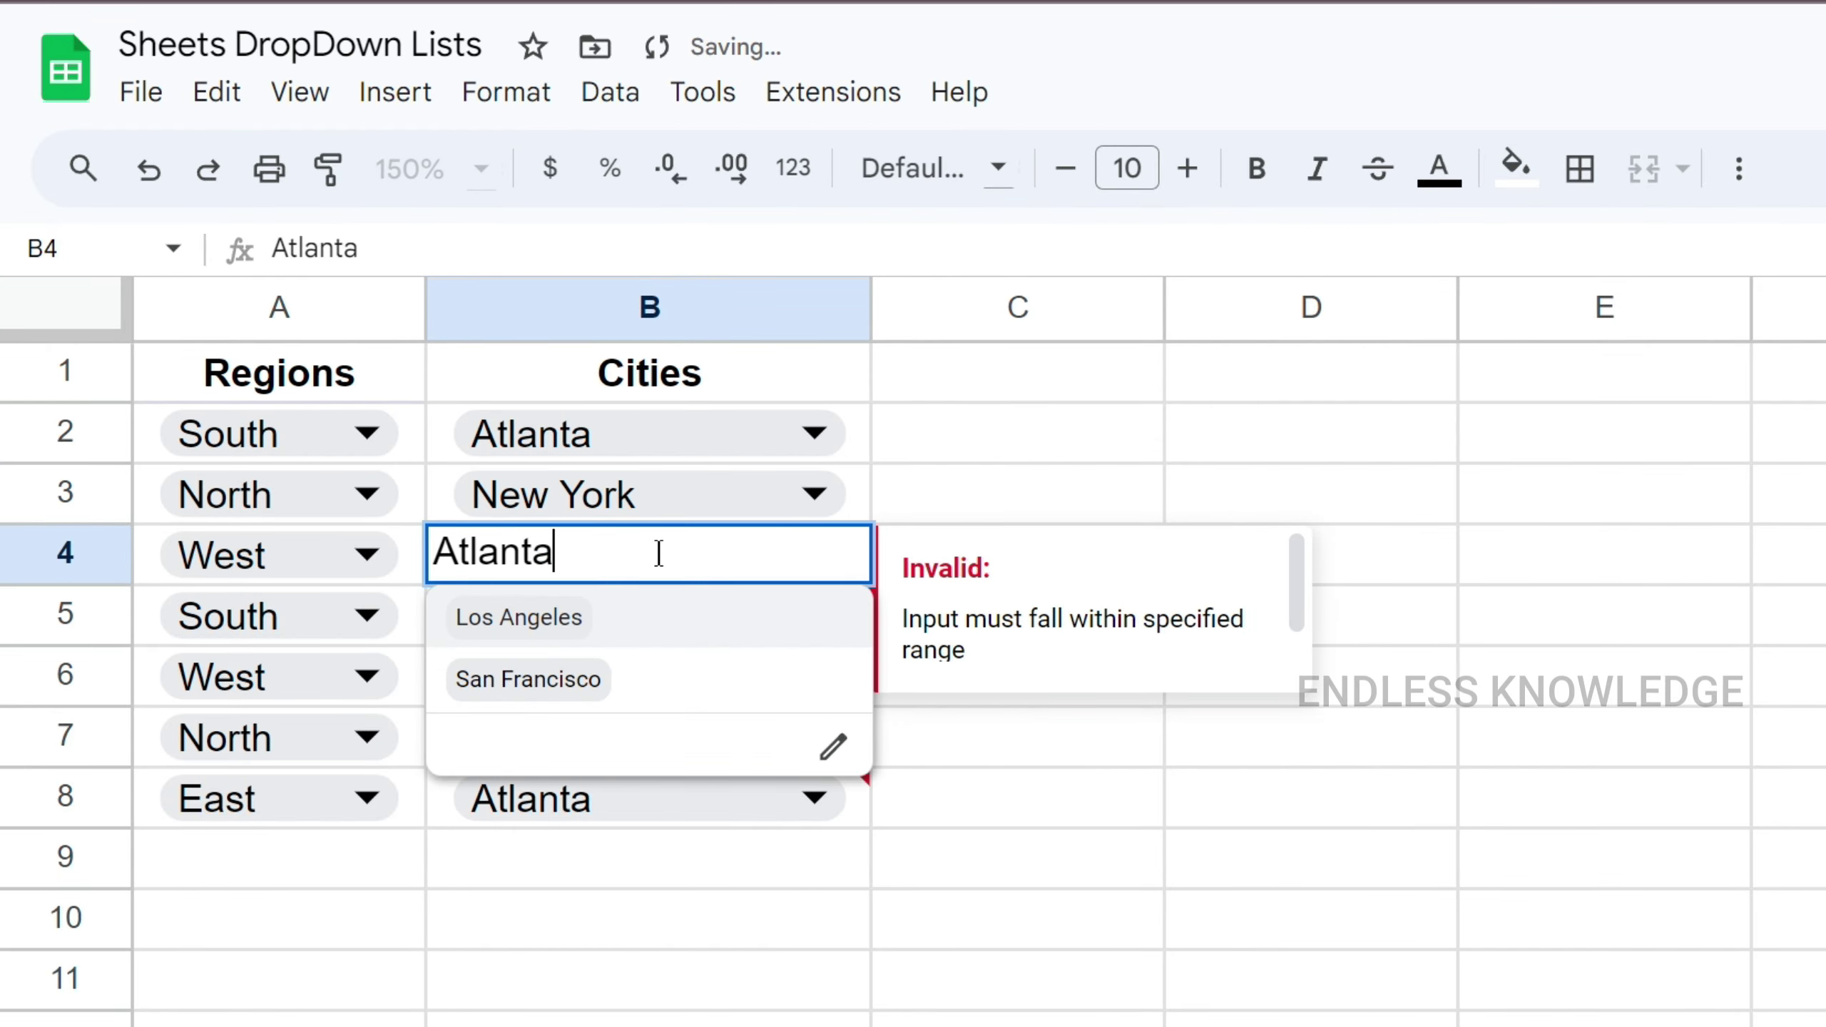
click(816, 495)
click(828, 680)
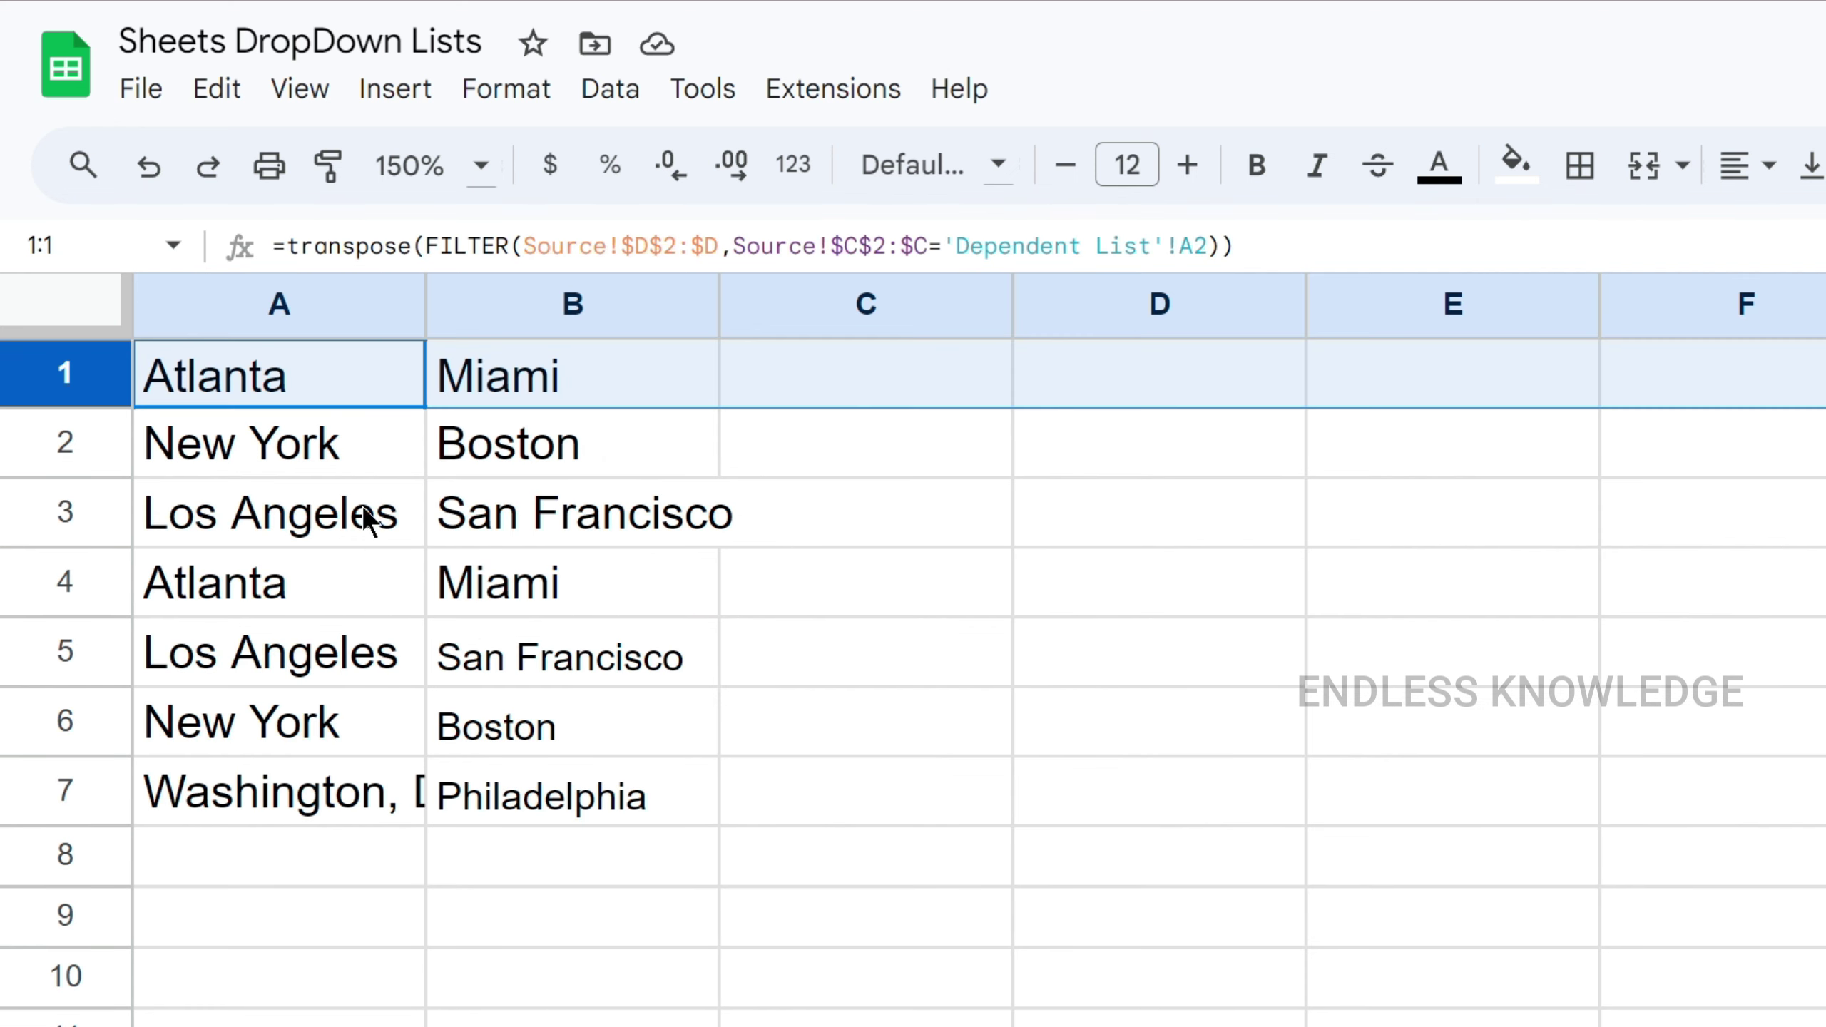
- Extend the Helper sheet formula from A1 further down column A, and fill the Dependent List region dropdown from A8 down to A12
click(382, 382)
drag(426, 408, 426, 1021)
click(371, 820)
click(361, 935)
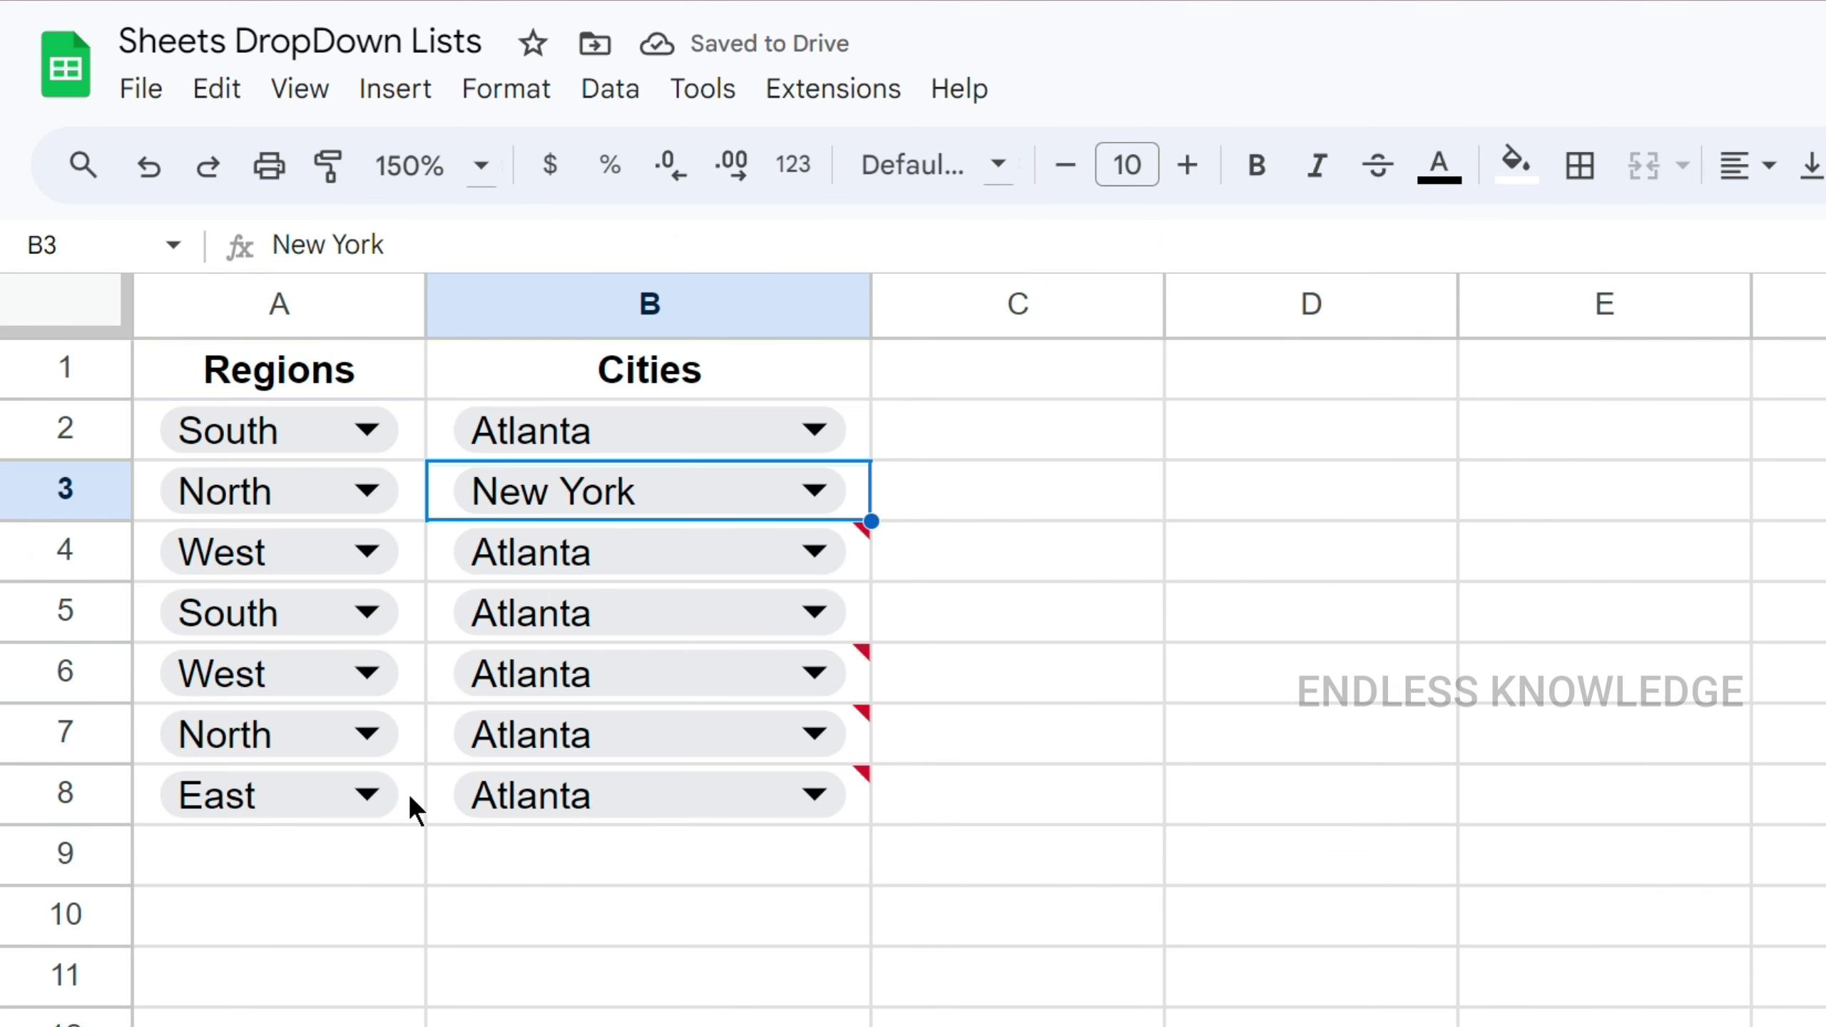
click(421, 818)
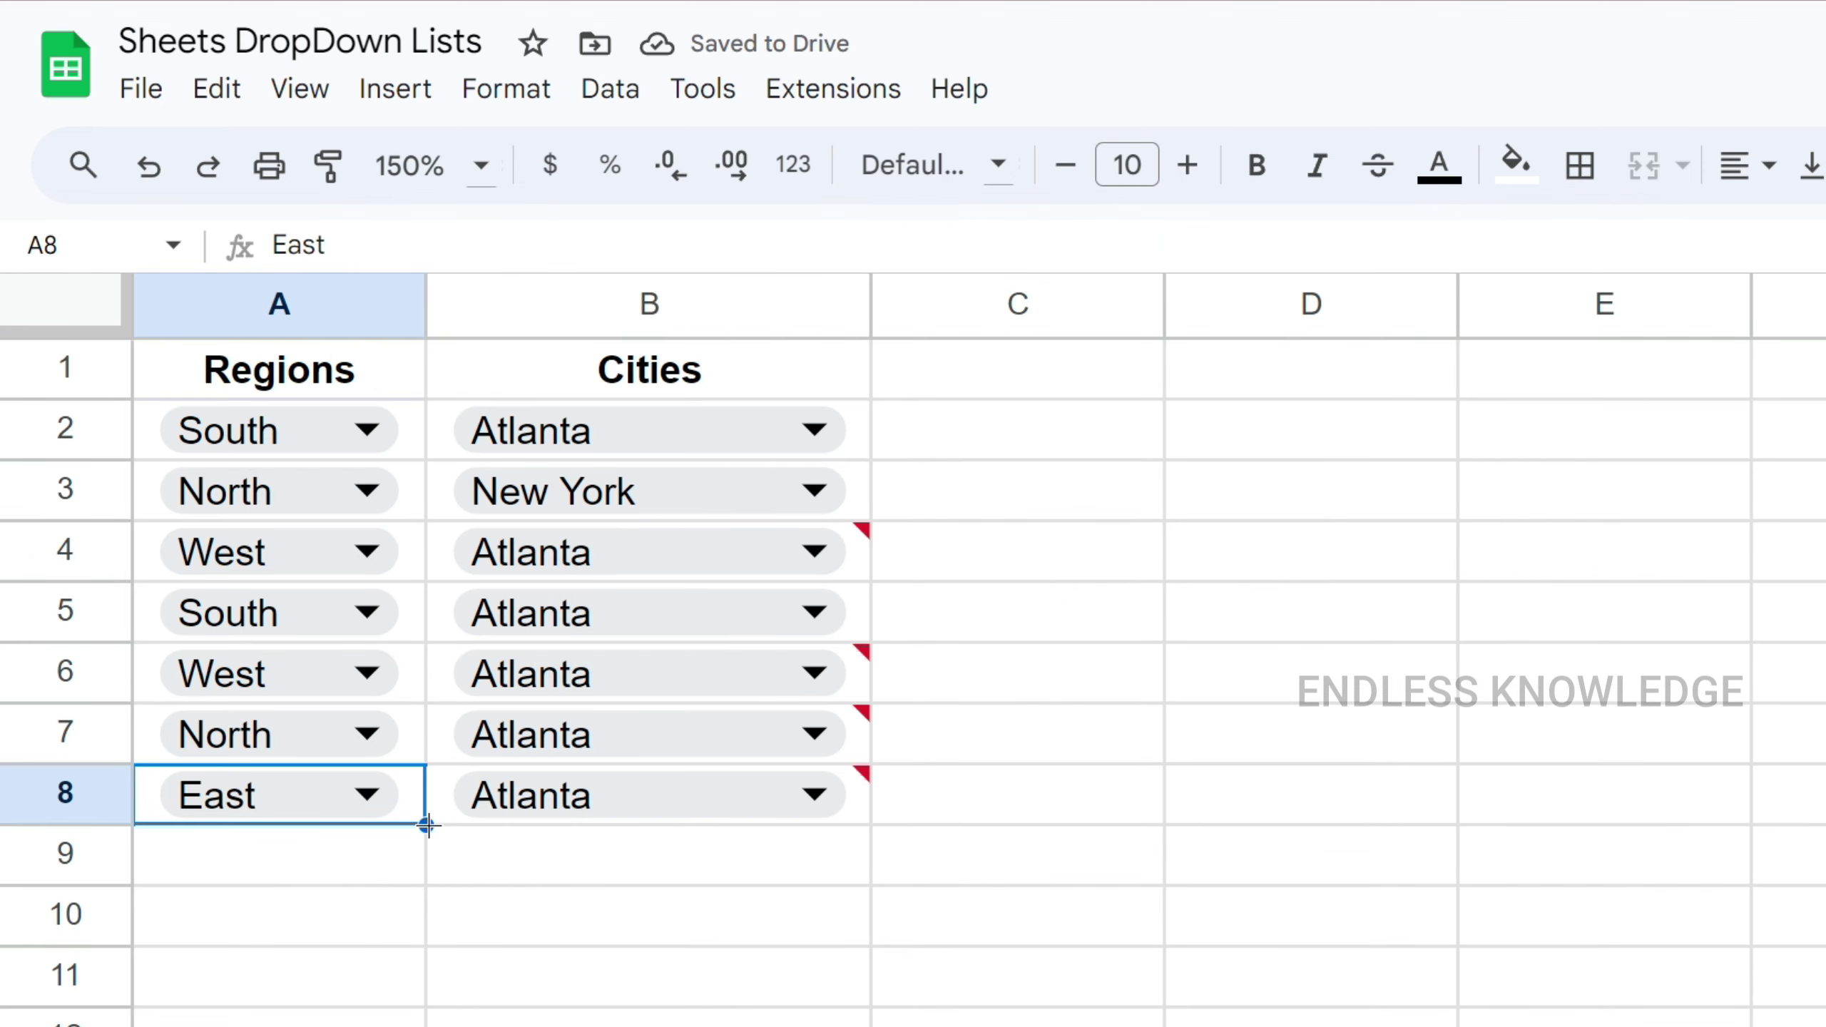
drag(427, 825, 427, 1018)
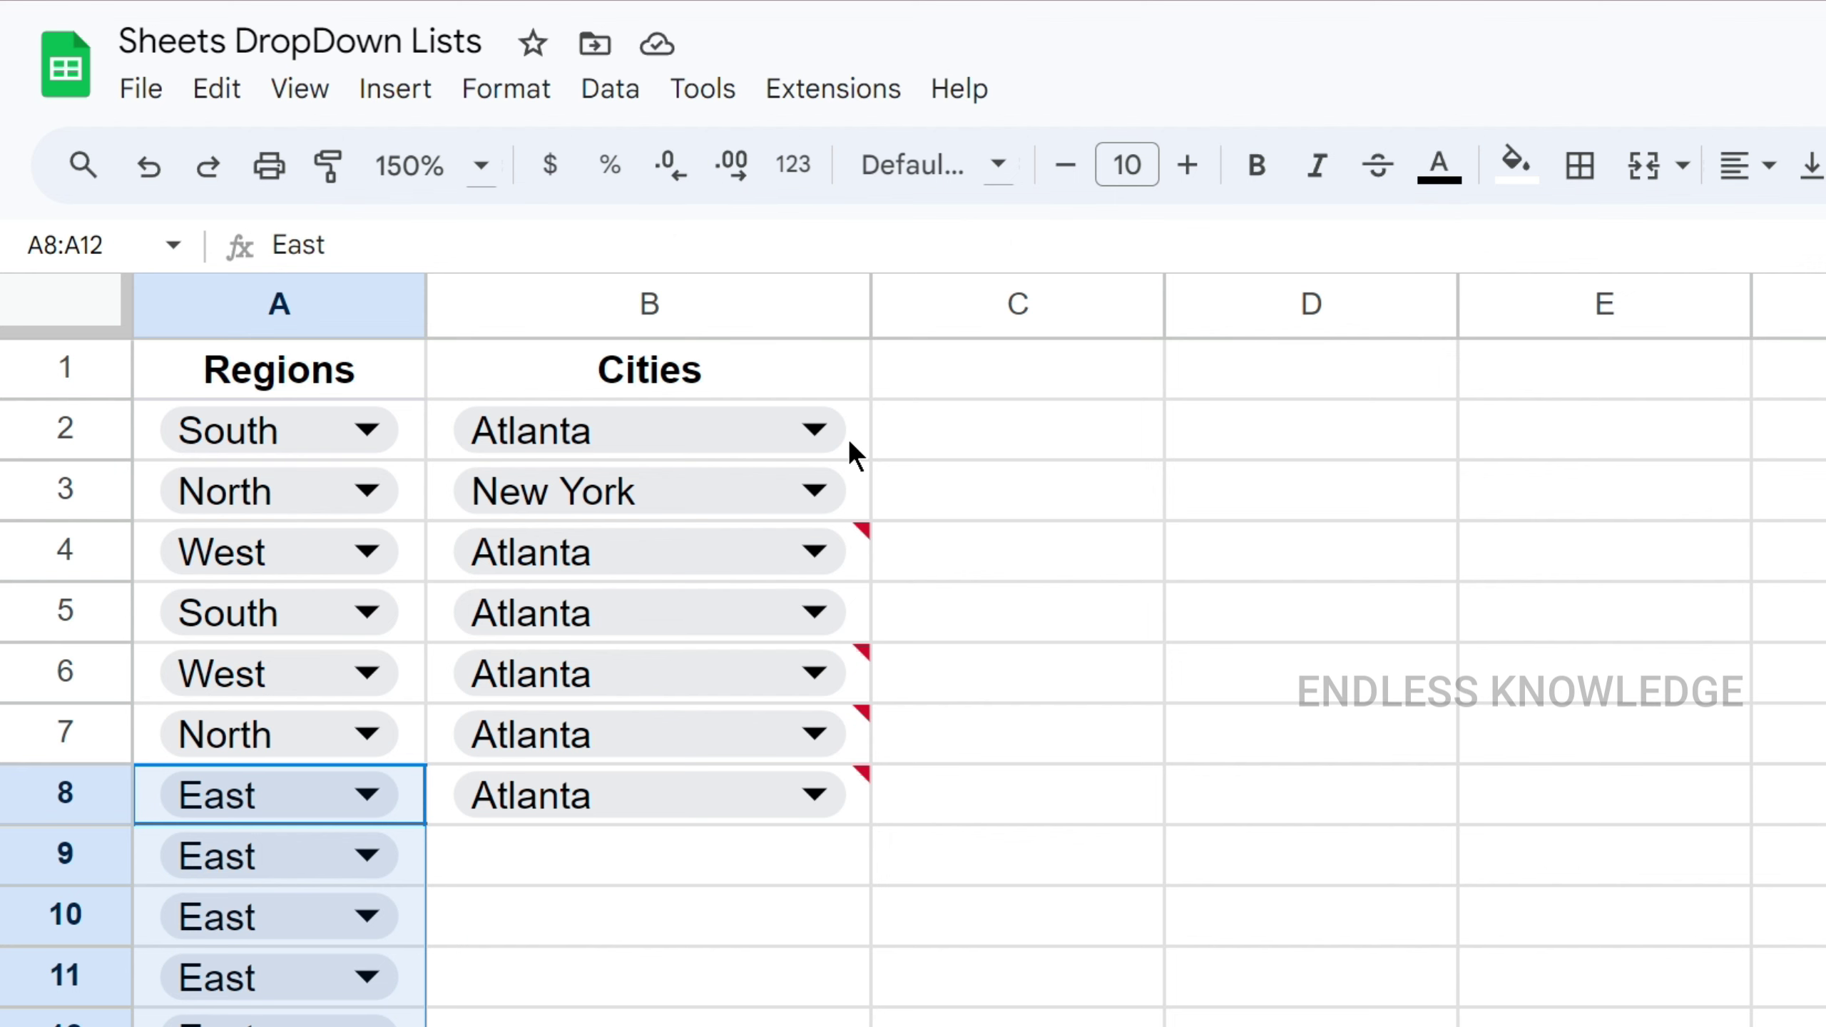
- Set the cities in B4 to Los Angeles, B6 to San Francisco, B7 to New York and B8 to Philadelphia
click(813, 552)
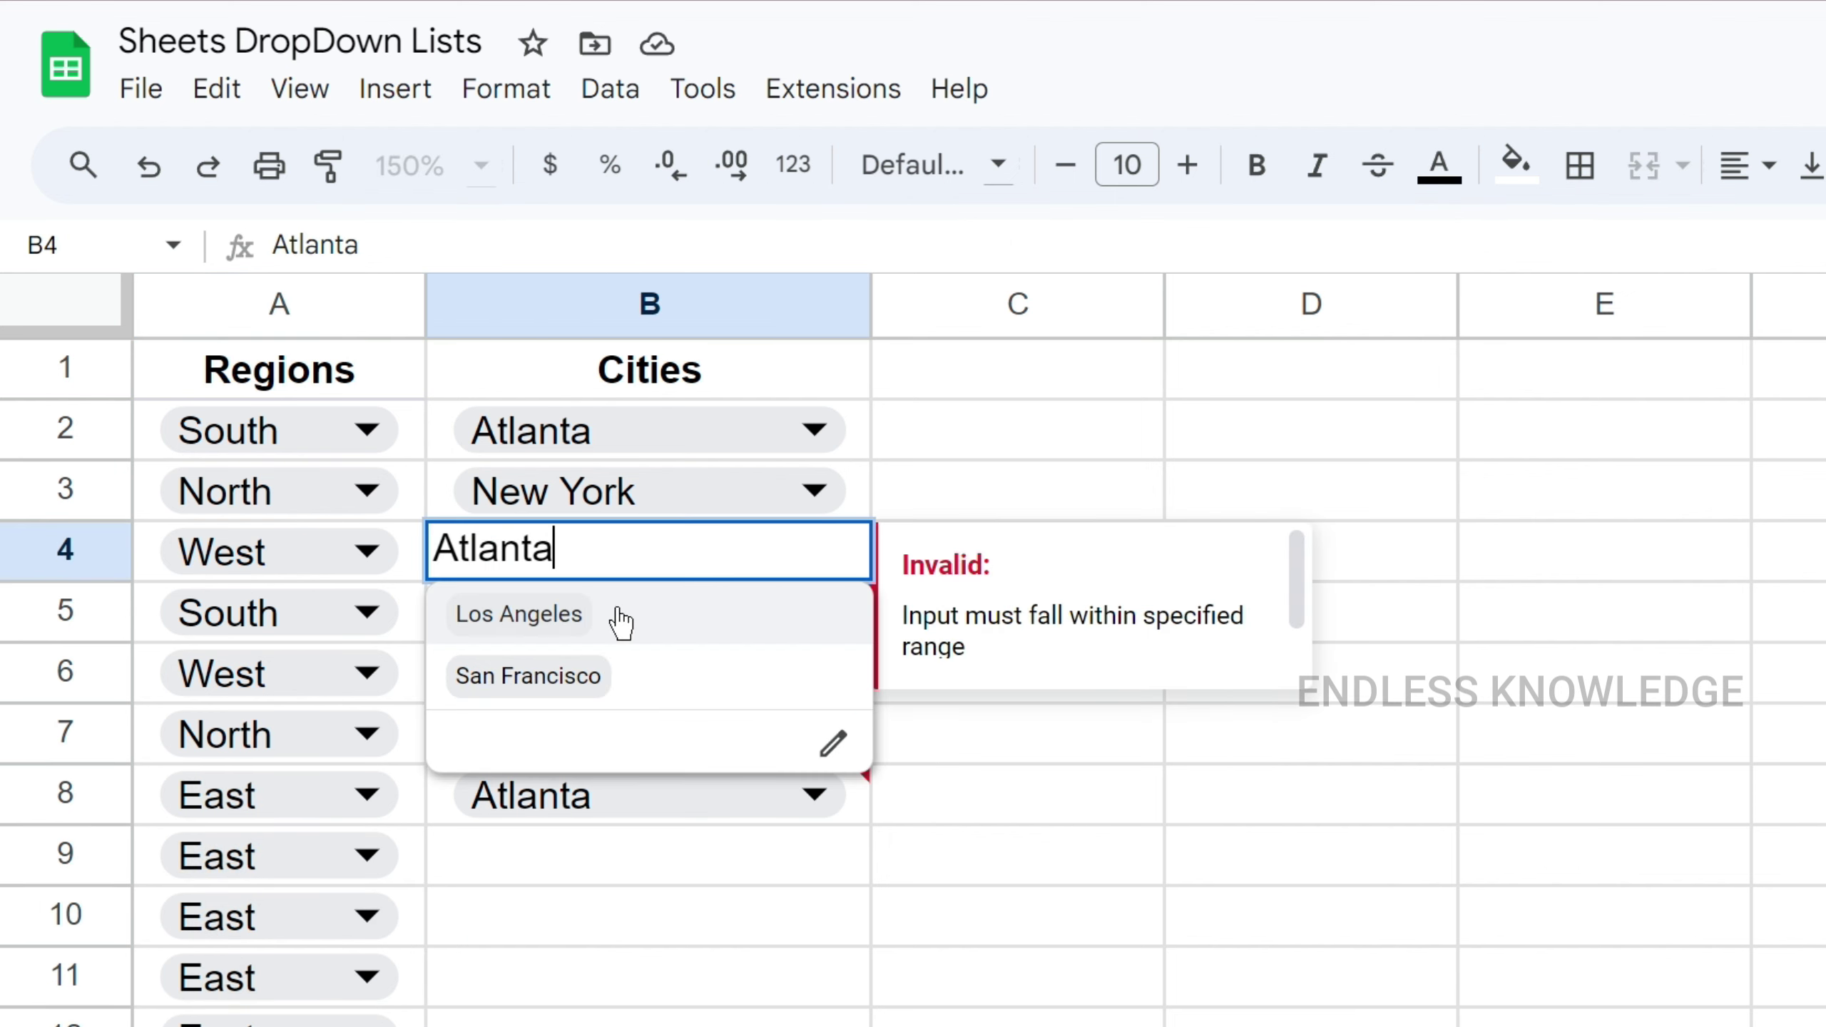
click(608, 615)
click(741, 673)
click(692, 786)
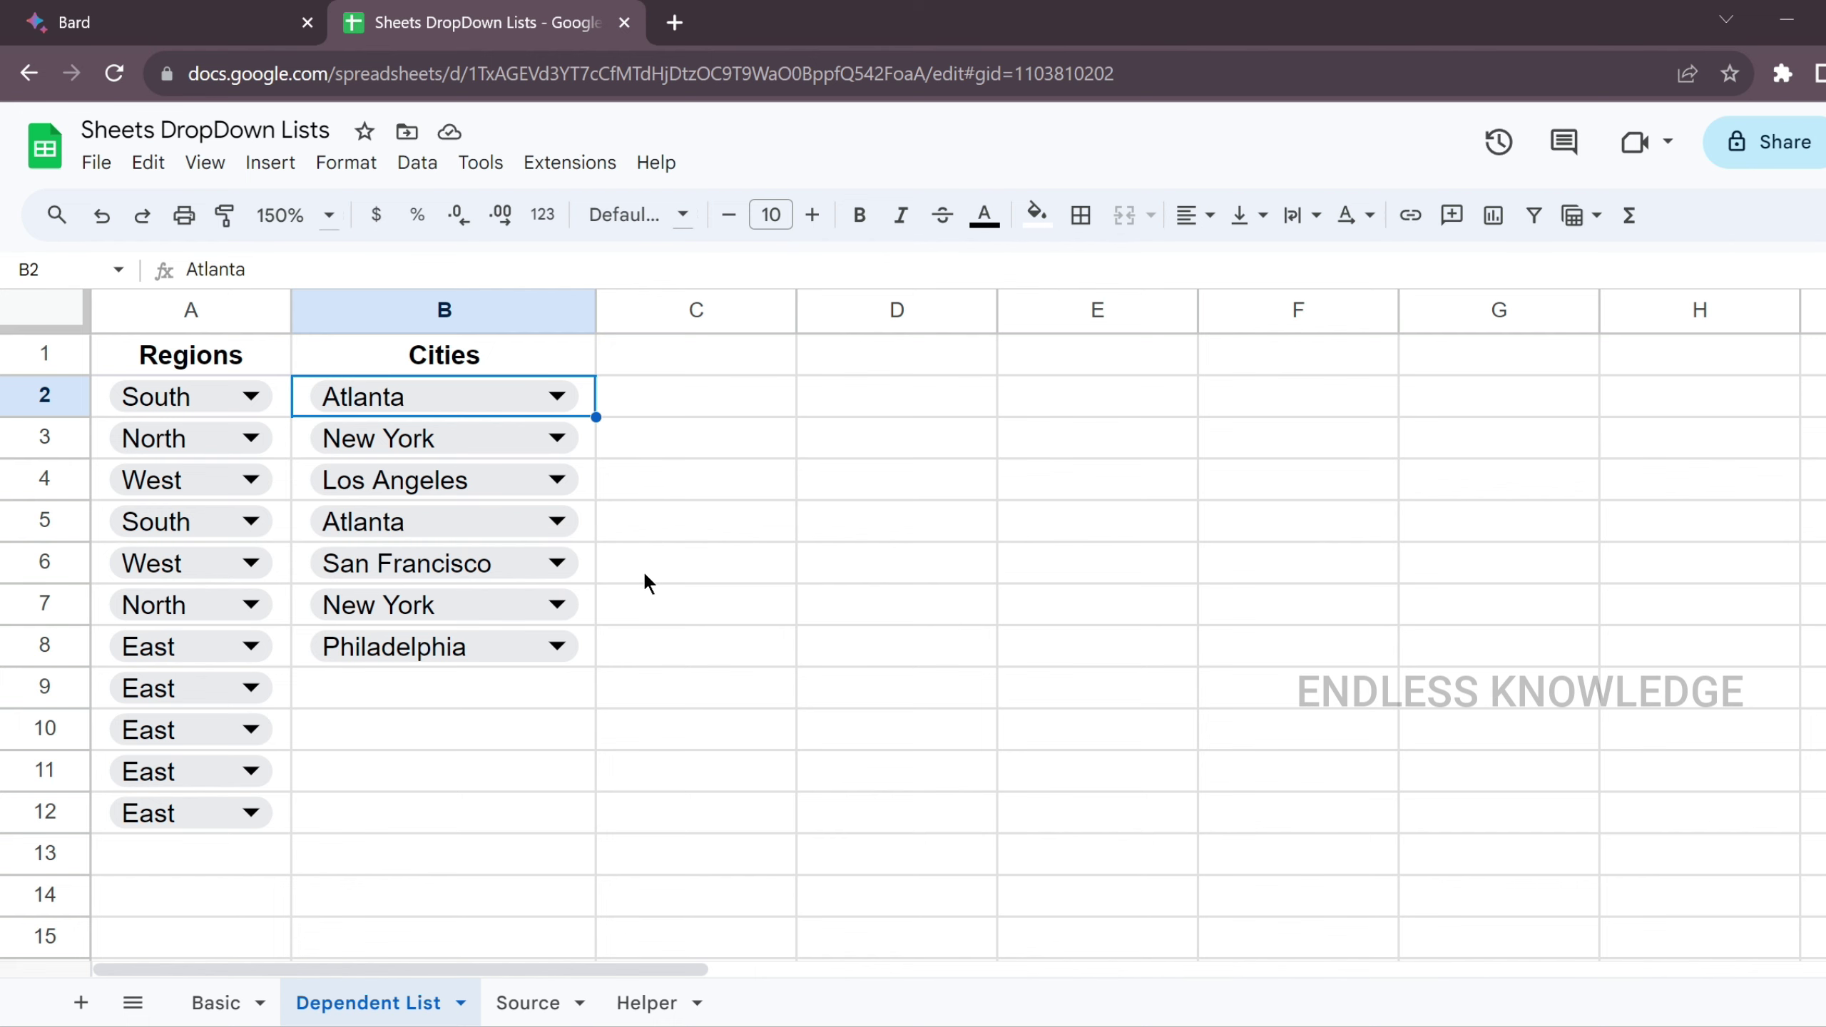
- Open the data validation rules for the Dependent List sheet to review the region and city dropdown ranges
click(417, 163)
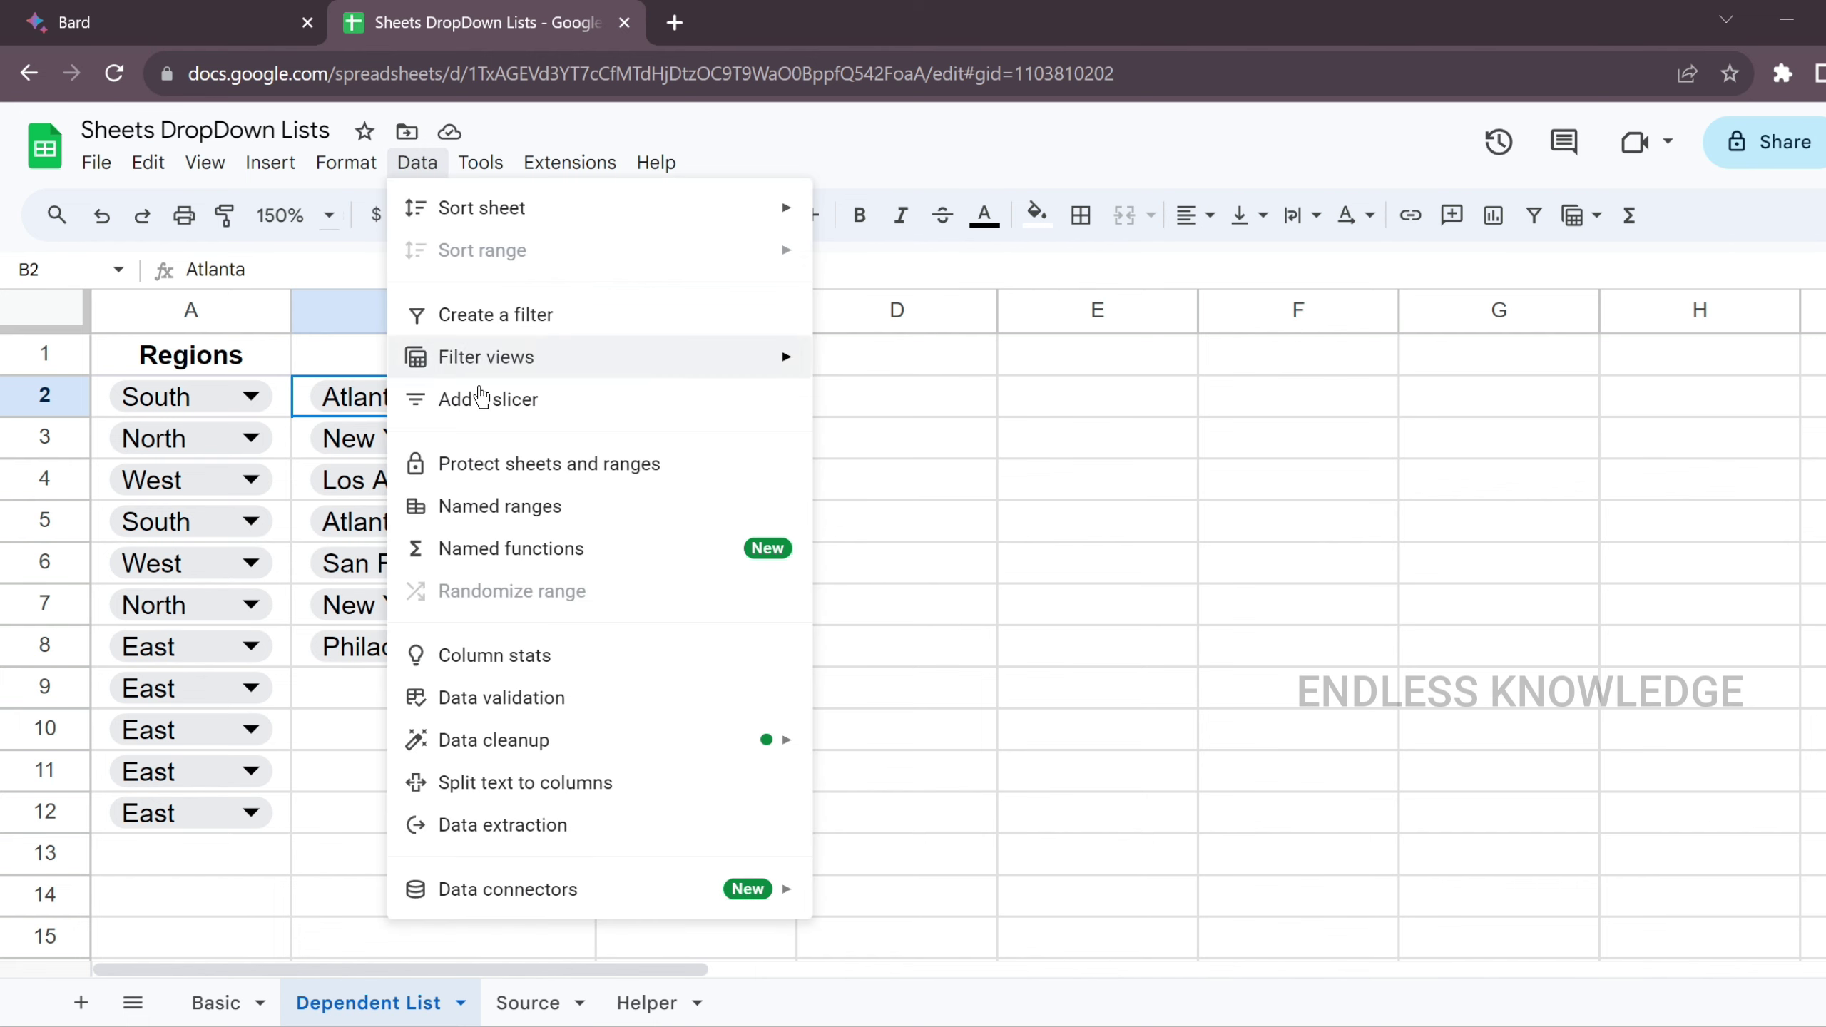
click(519, 691)
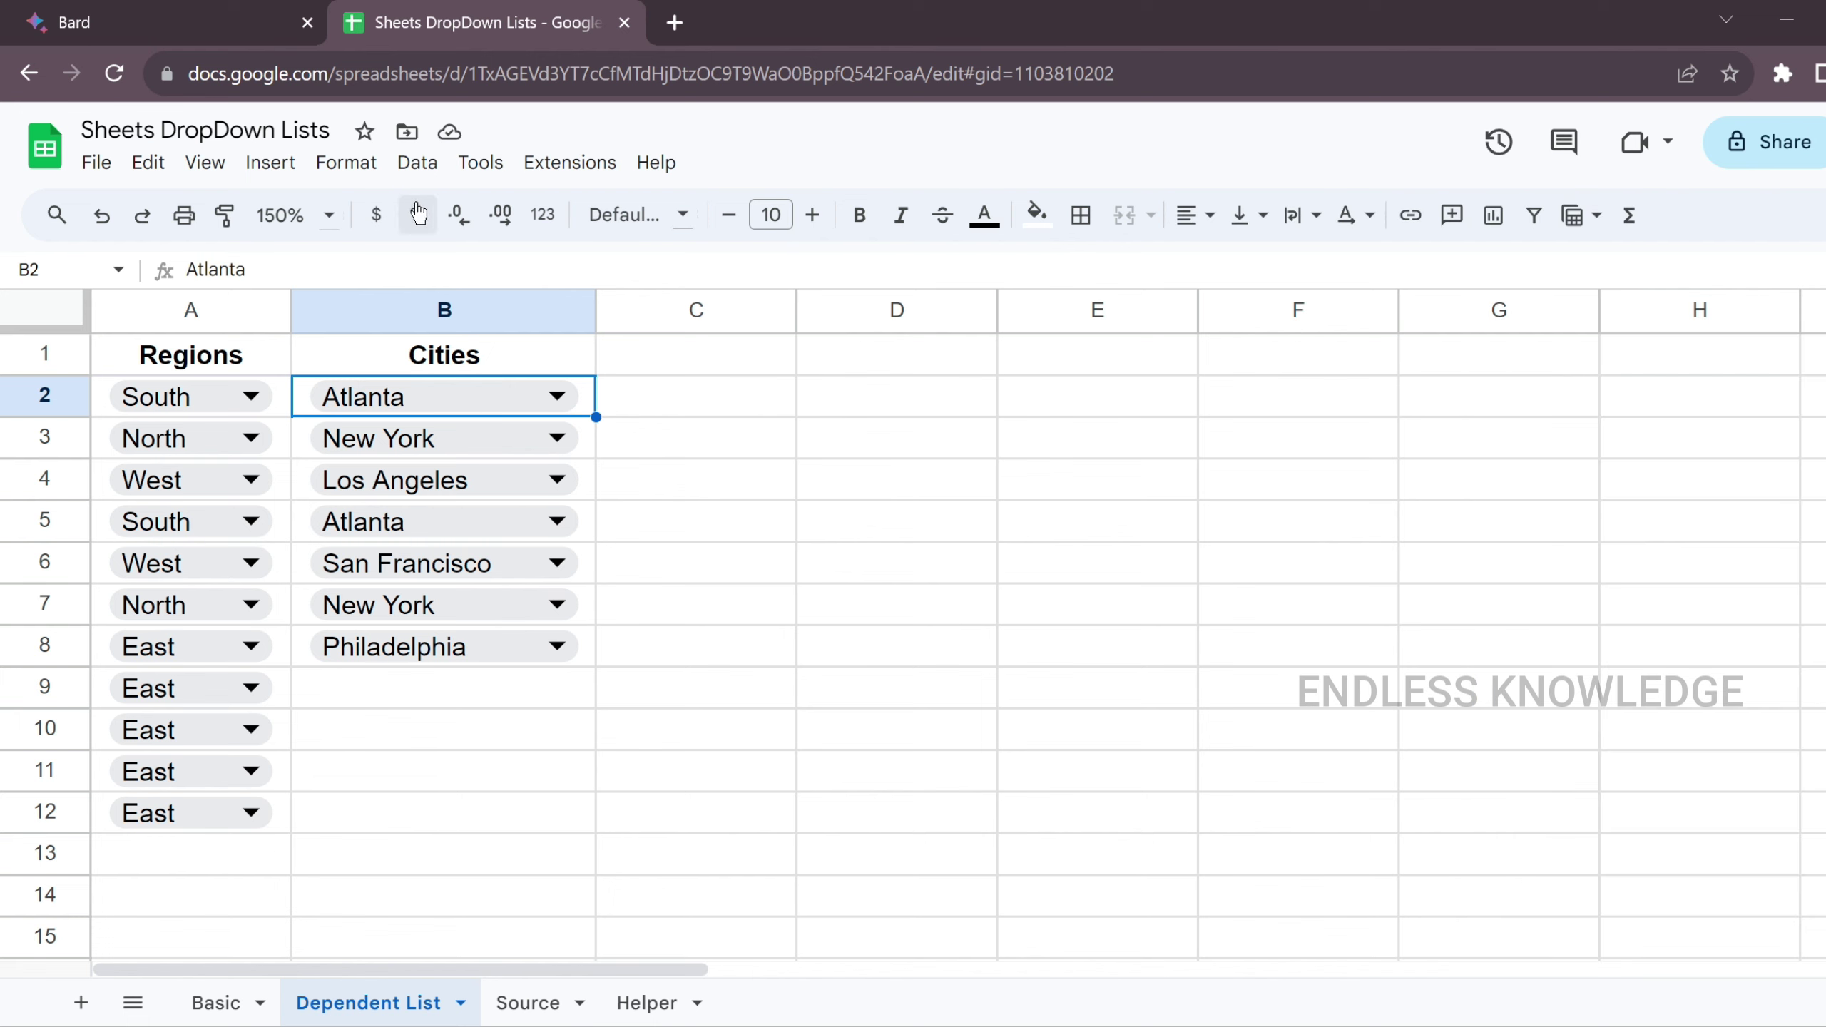
click(417, 164)
click(562, 695)
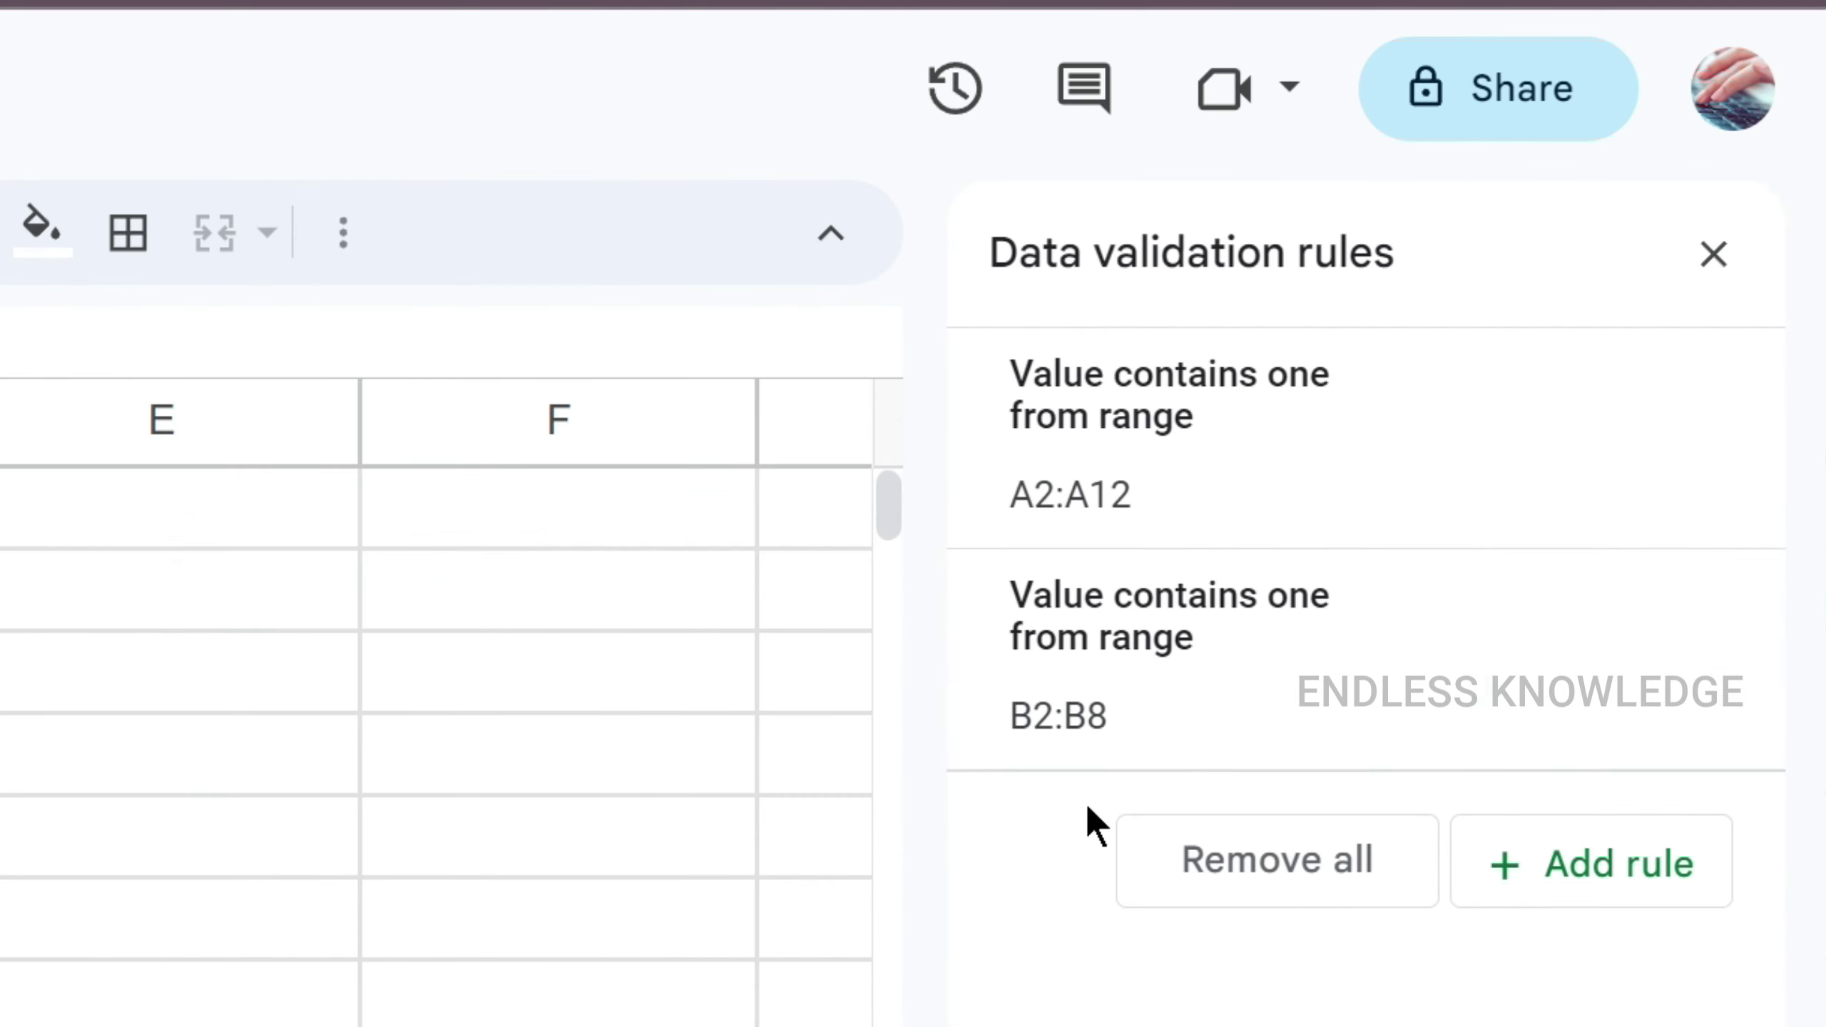